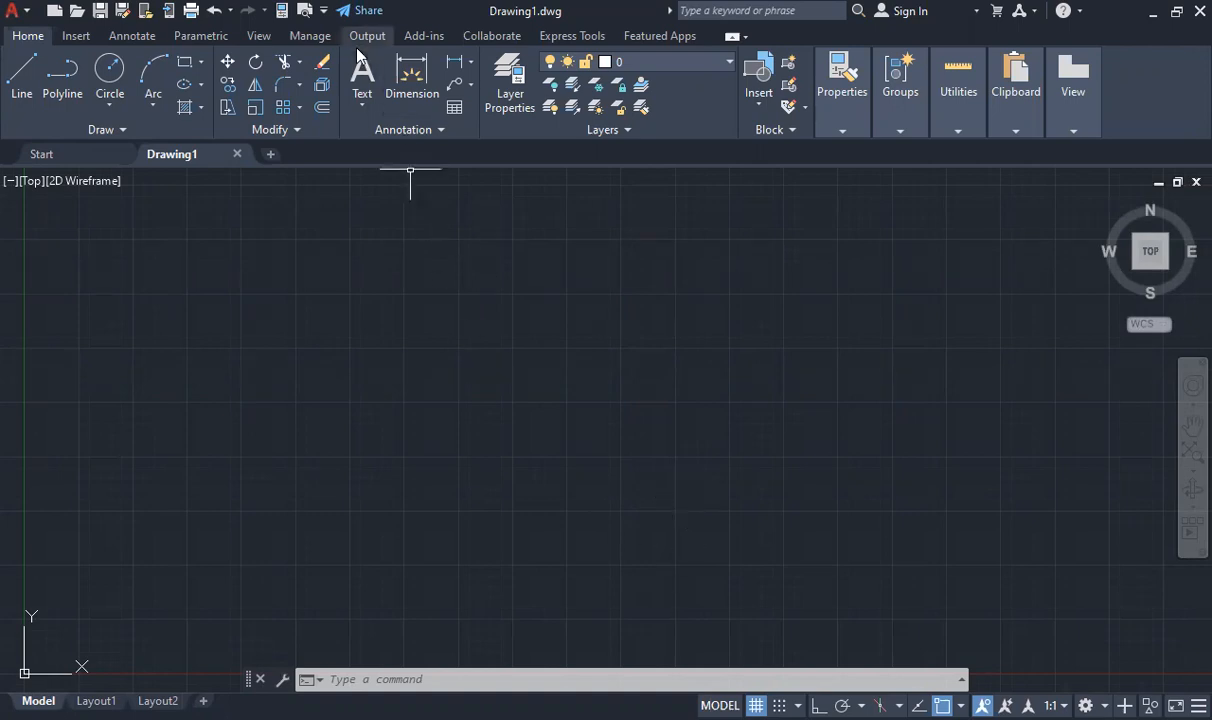
Add the workspace selector to the Quick Access Toolbar and switch the workspace to 3D Basics
click(324, 10)
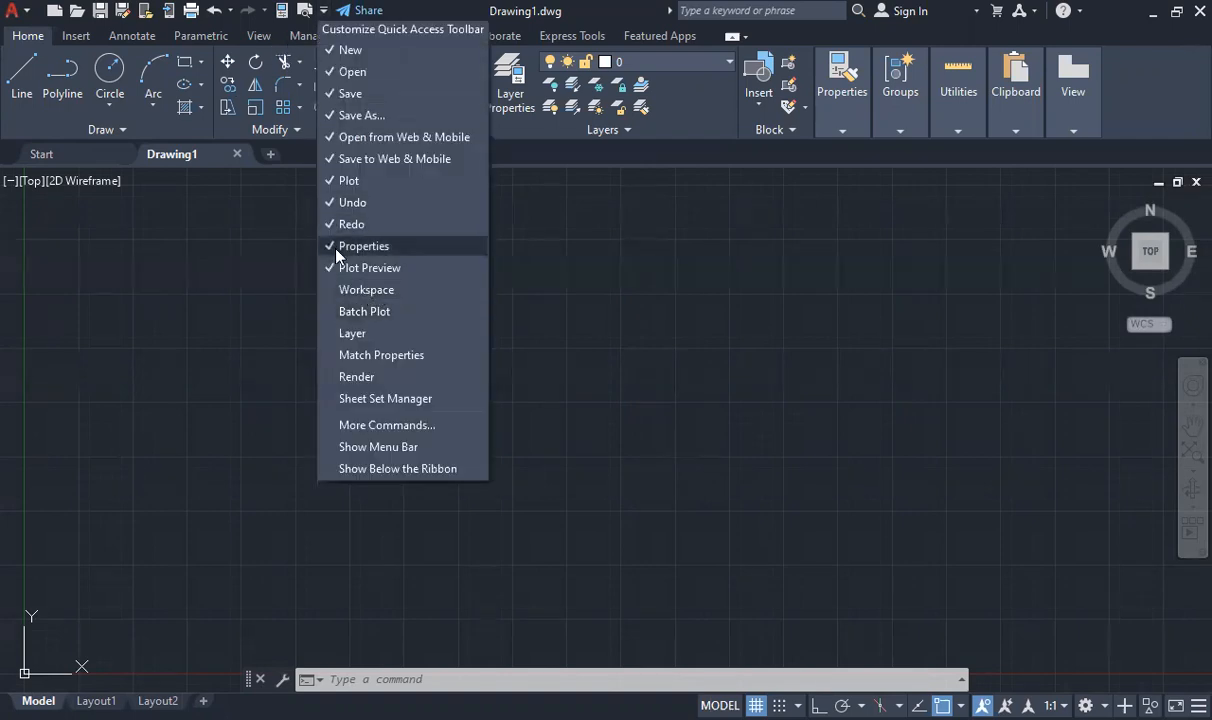
click(335, 290)
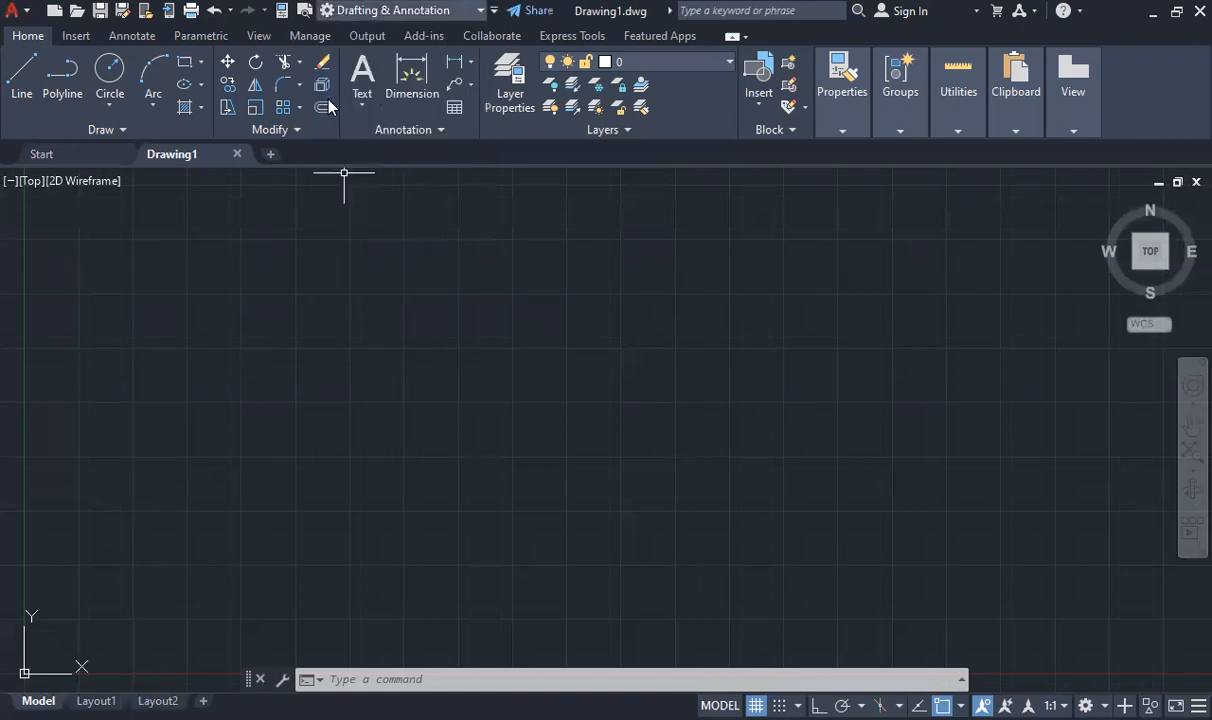
click(370, 10)
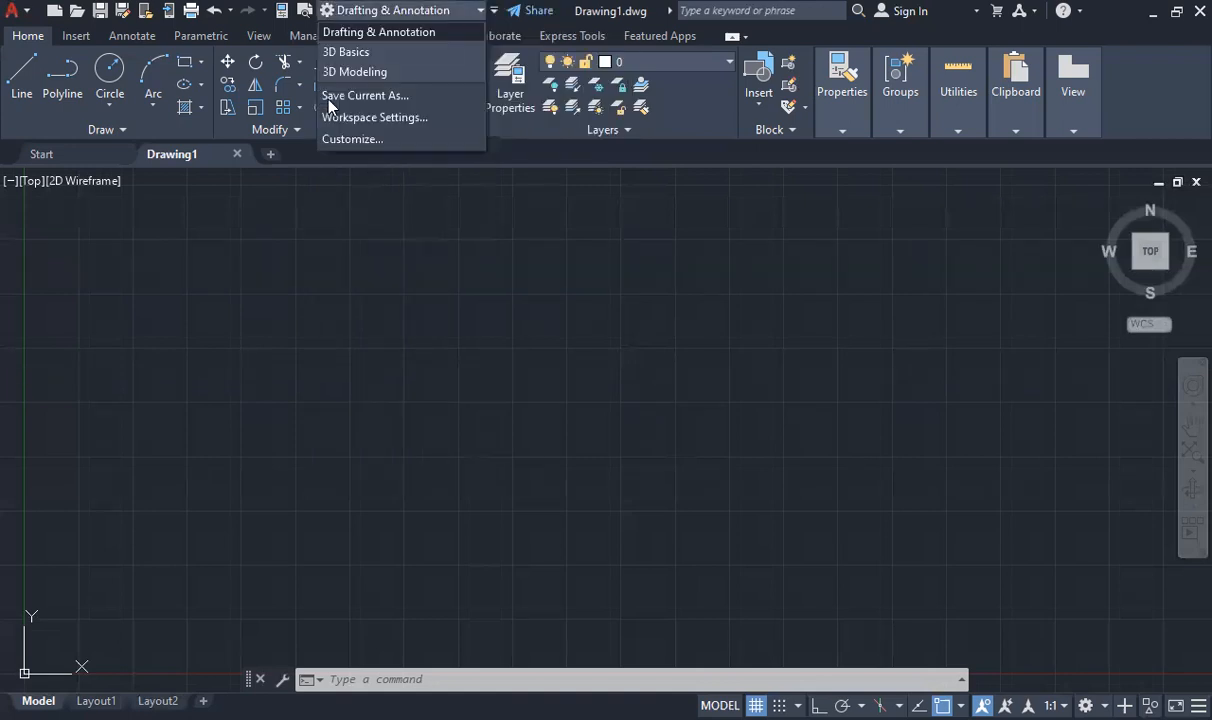
click(373, 52)
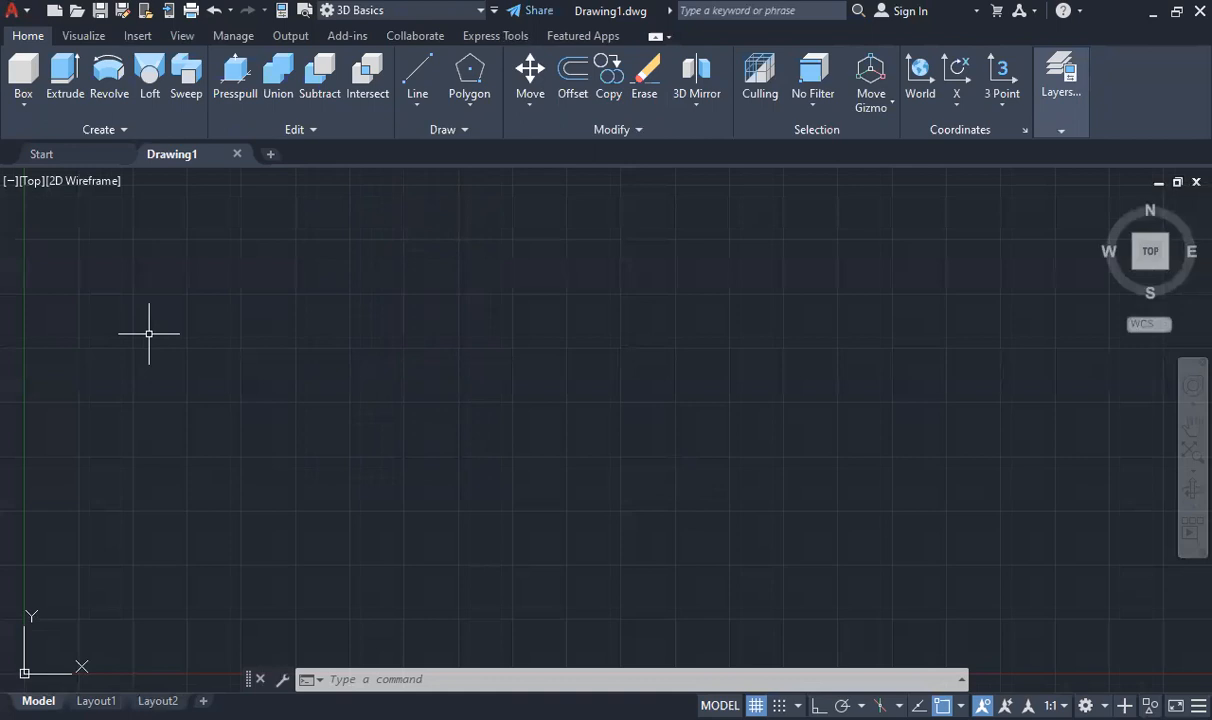
text(wor)
key(BackSpace)
key(BackSpace)
key(BackSpace)
text(work)
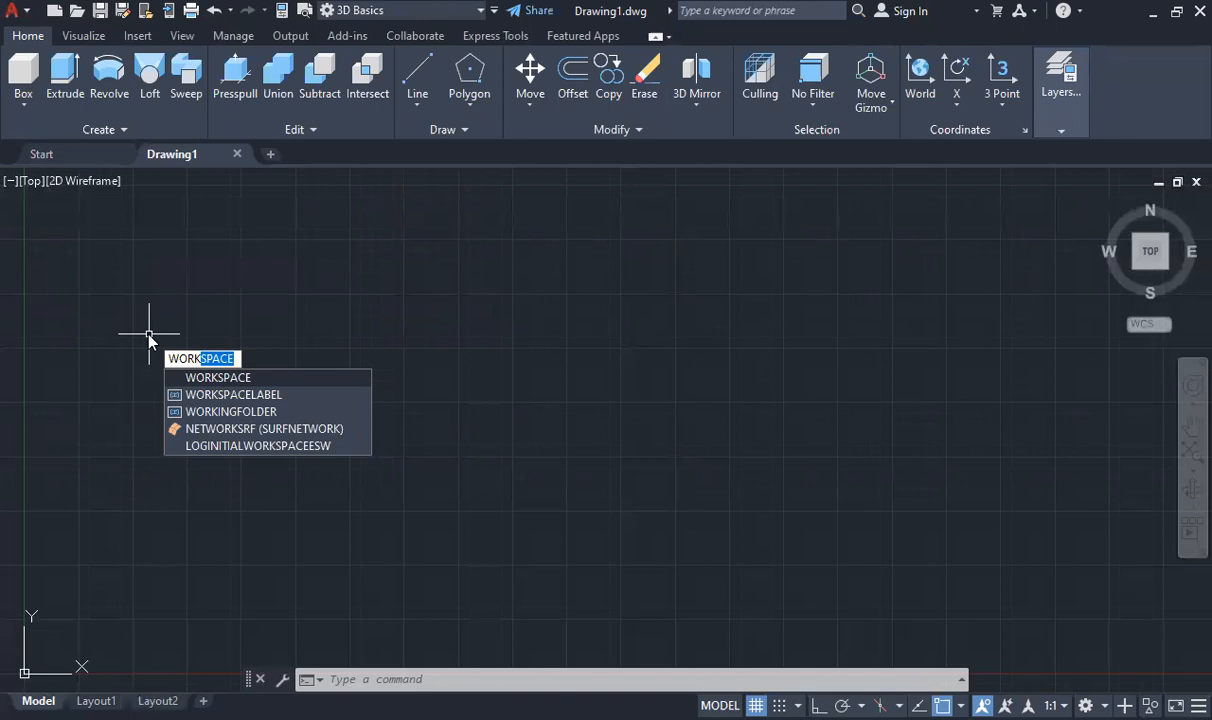
key(Return)
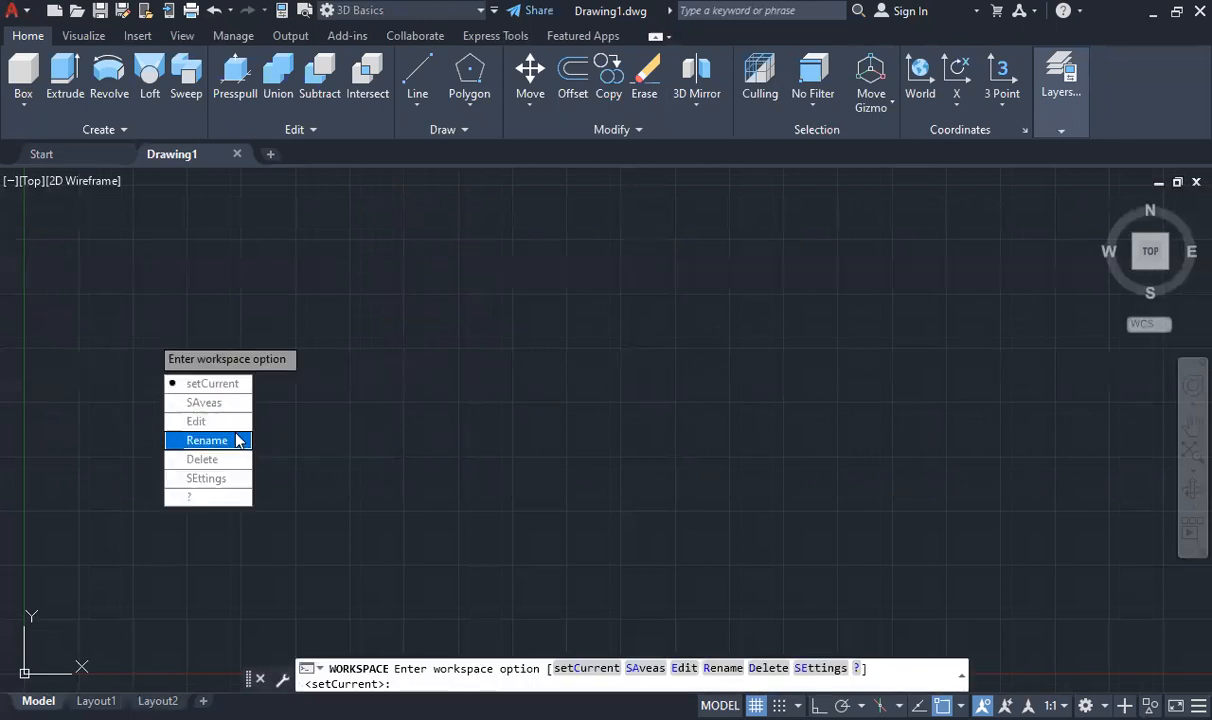
key(Return)
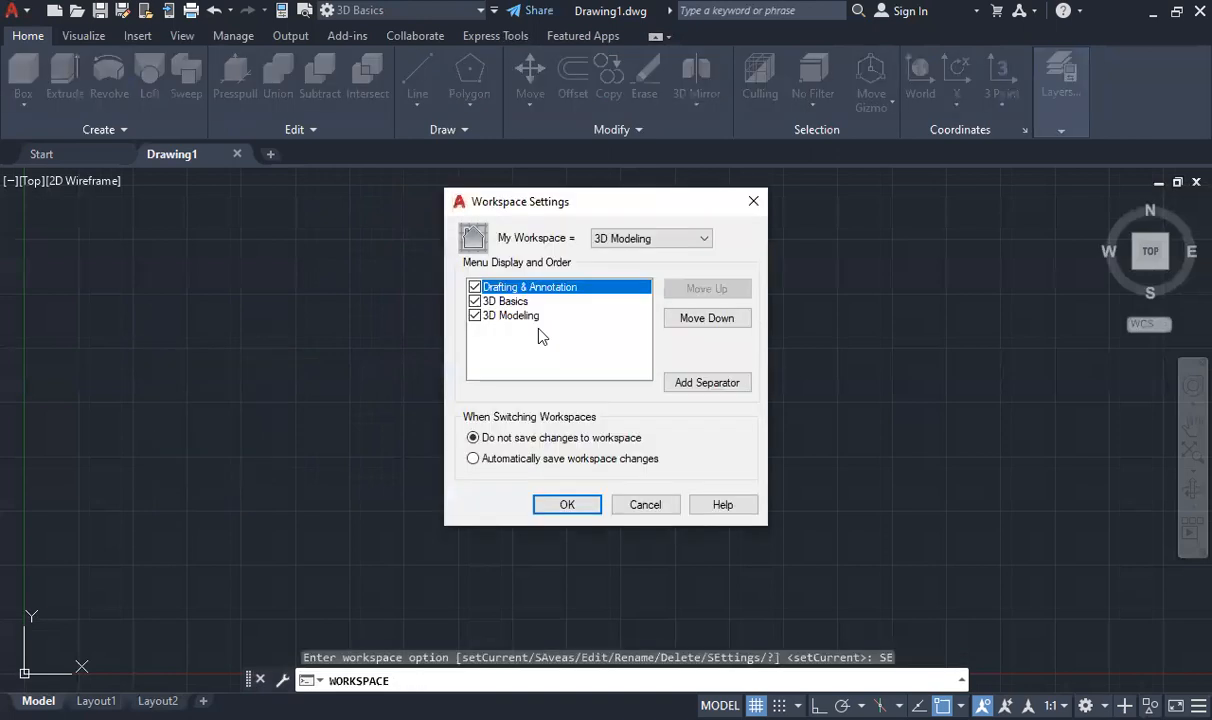
click(690, 235)
click(753, 203)
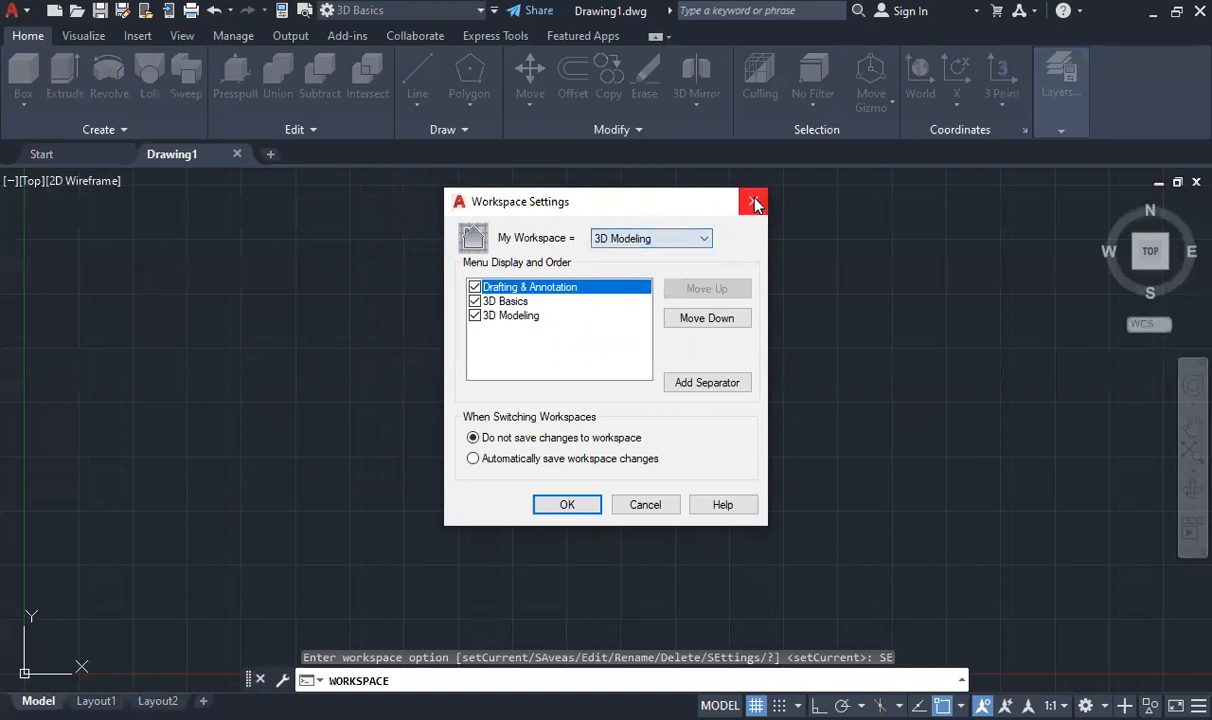
click(753, 203)
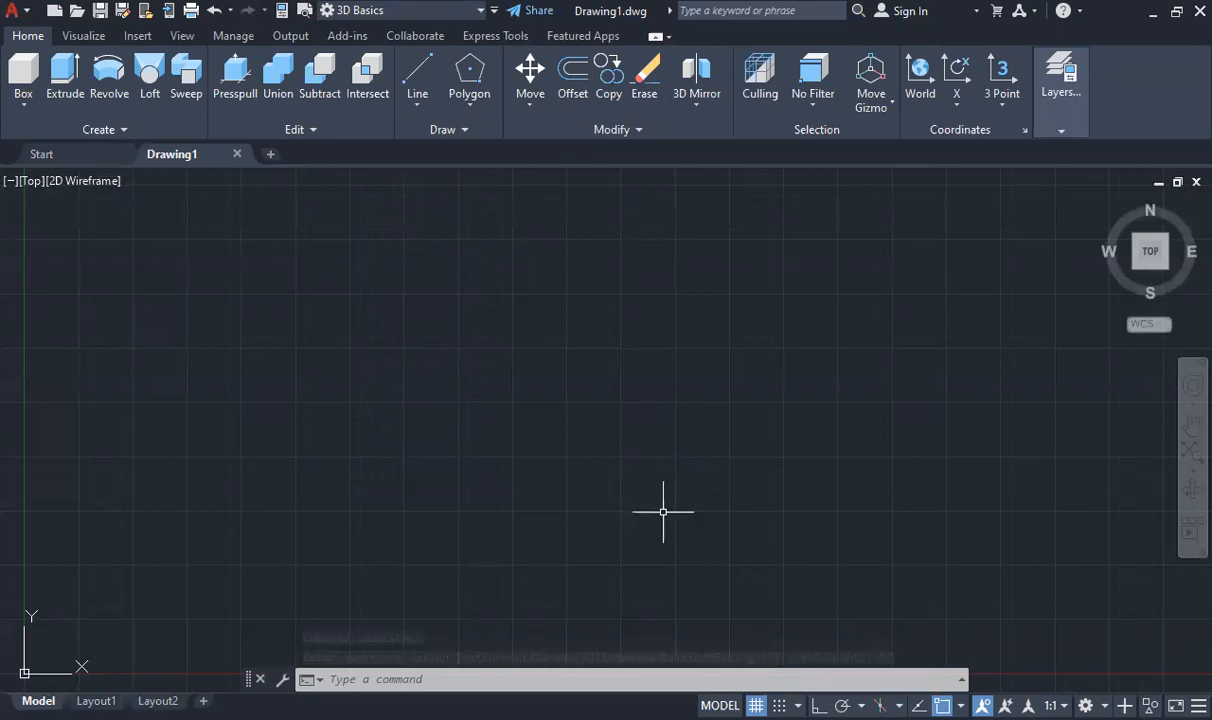
Run the WORKSPACE command's settings option and set My Workspace to 3D Basics
text(work)
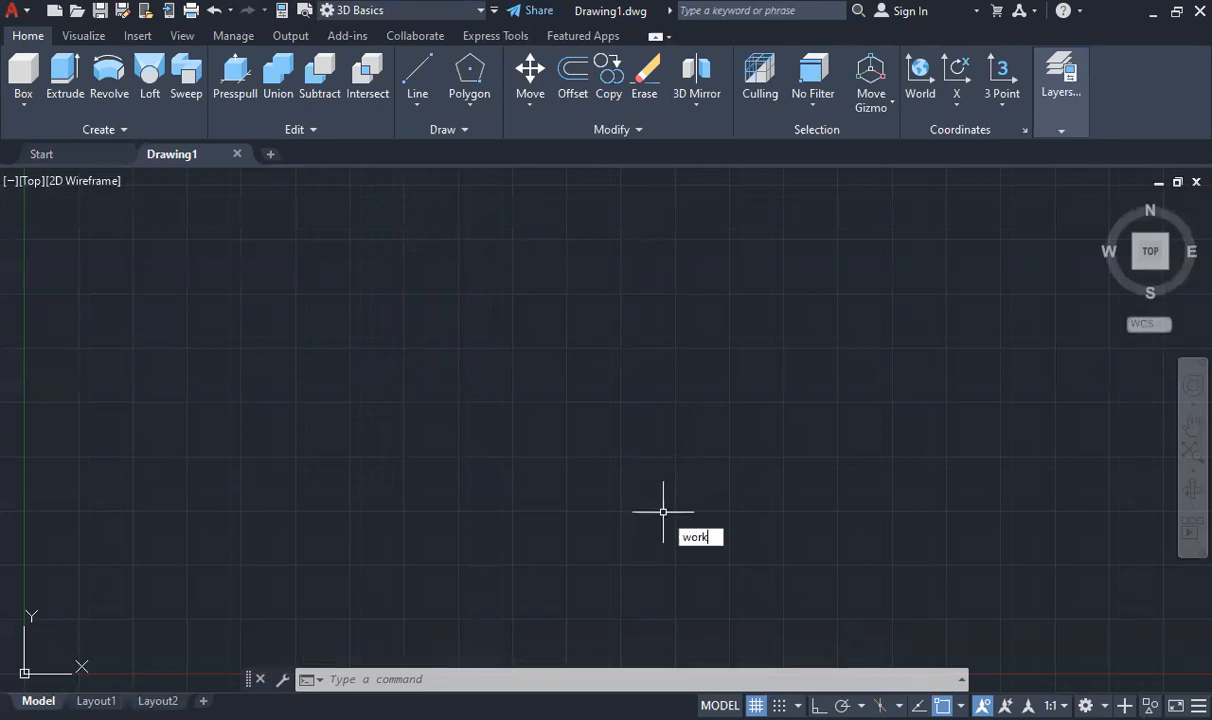
text(spa)
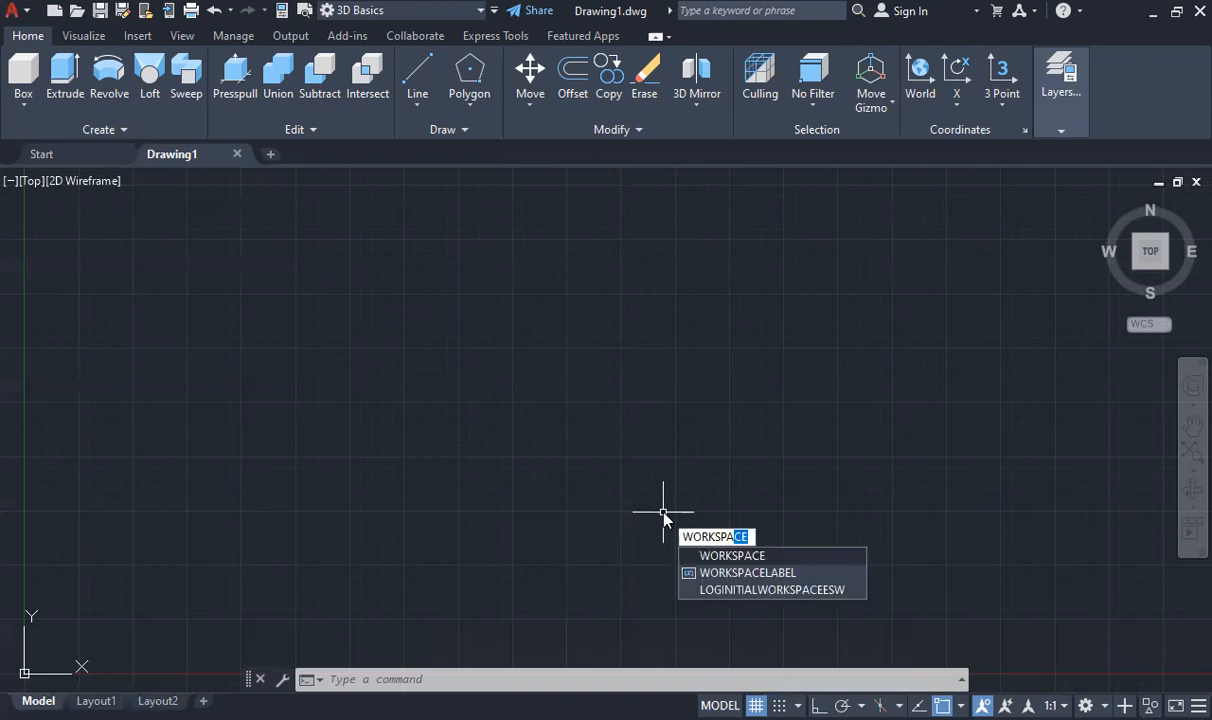
key(Return)
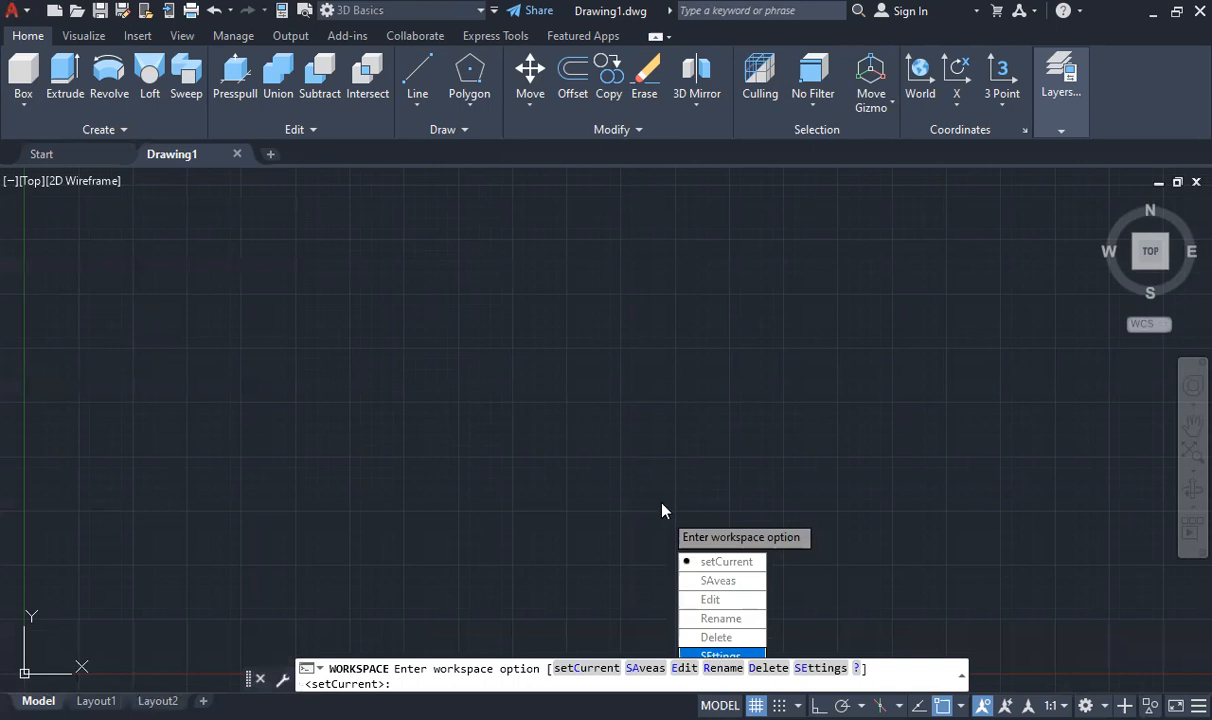
key(Return)
click(695, 240)
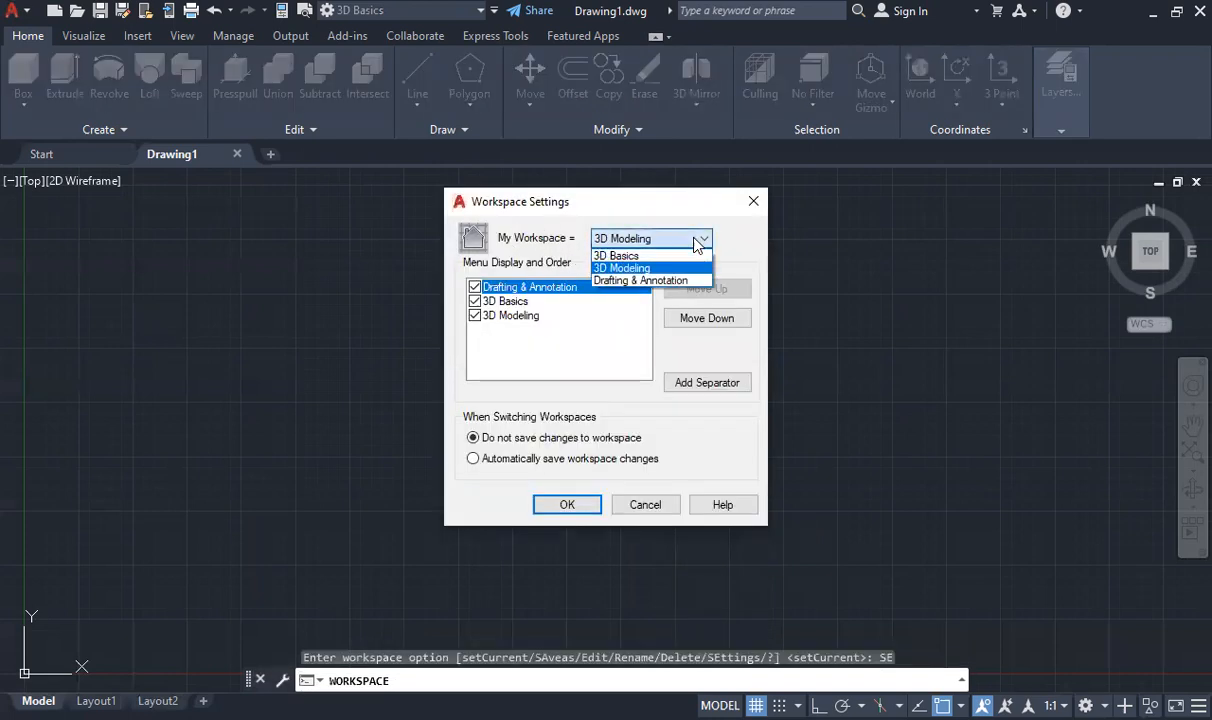
click(639, 255)
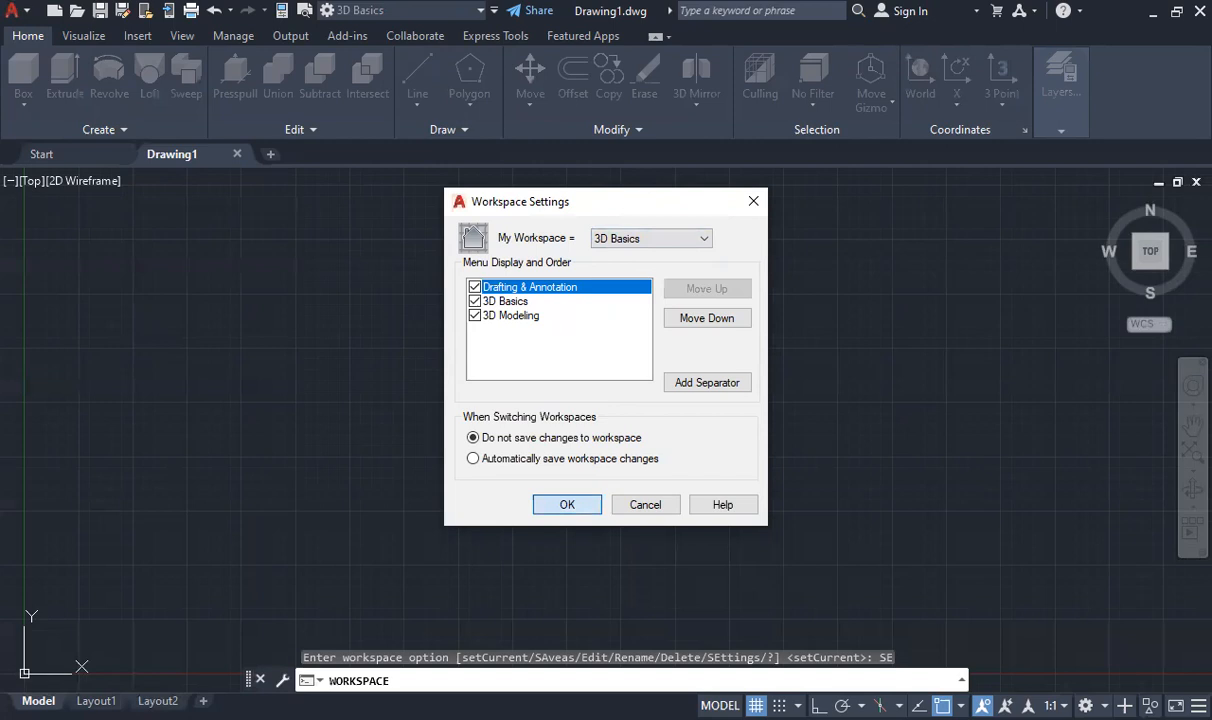
click(566, 504)
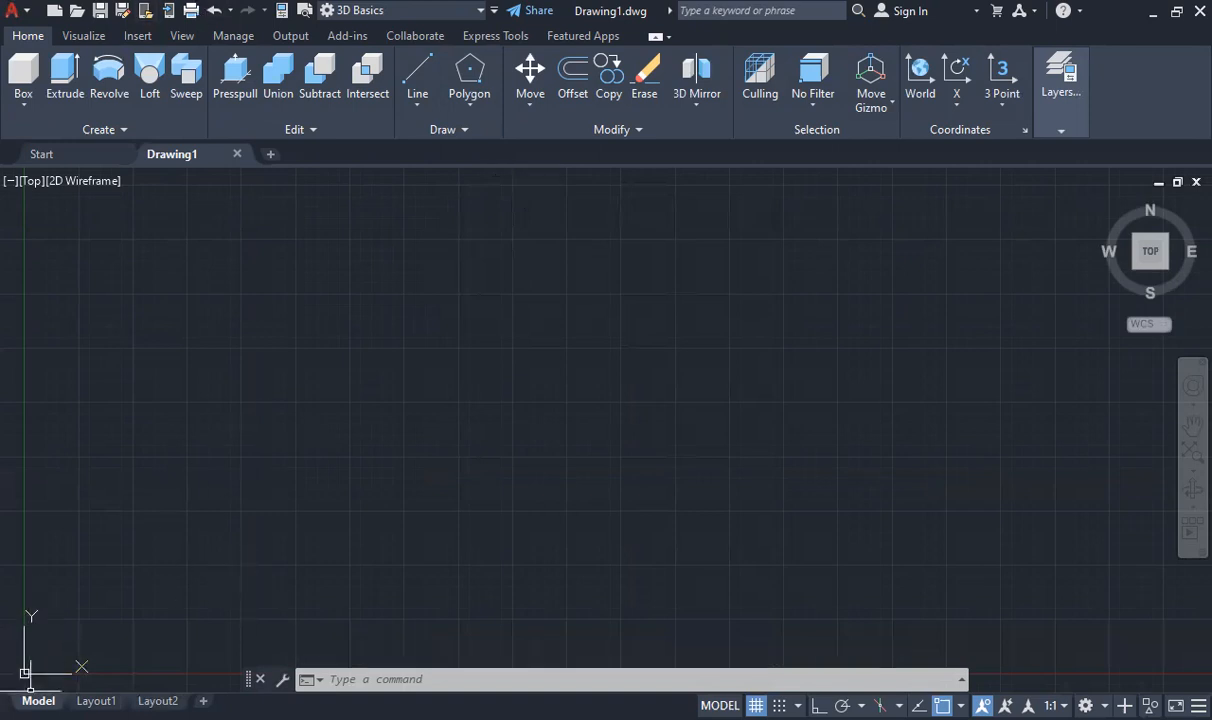
Switch the drawing view to SW Isometric
mouse_move(157, 700)
click(184, 40)
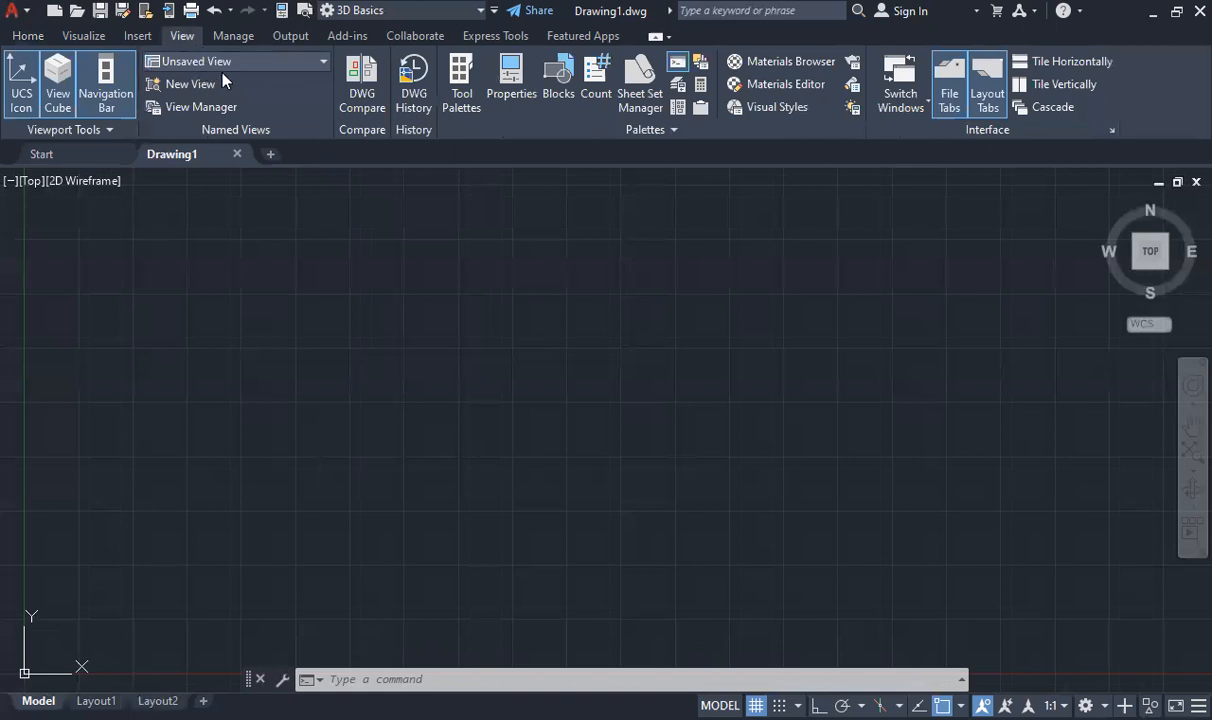
click(251, 65)
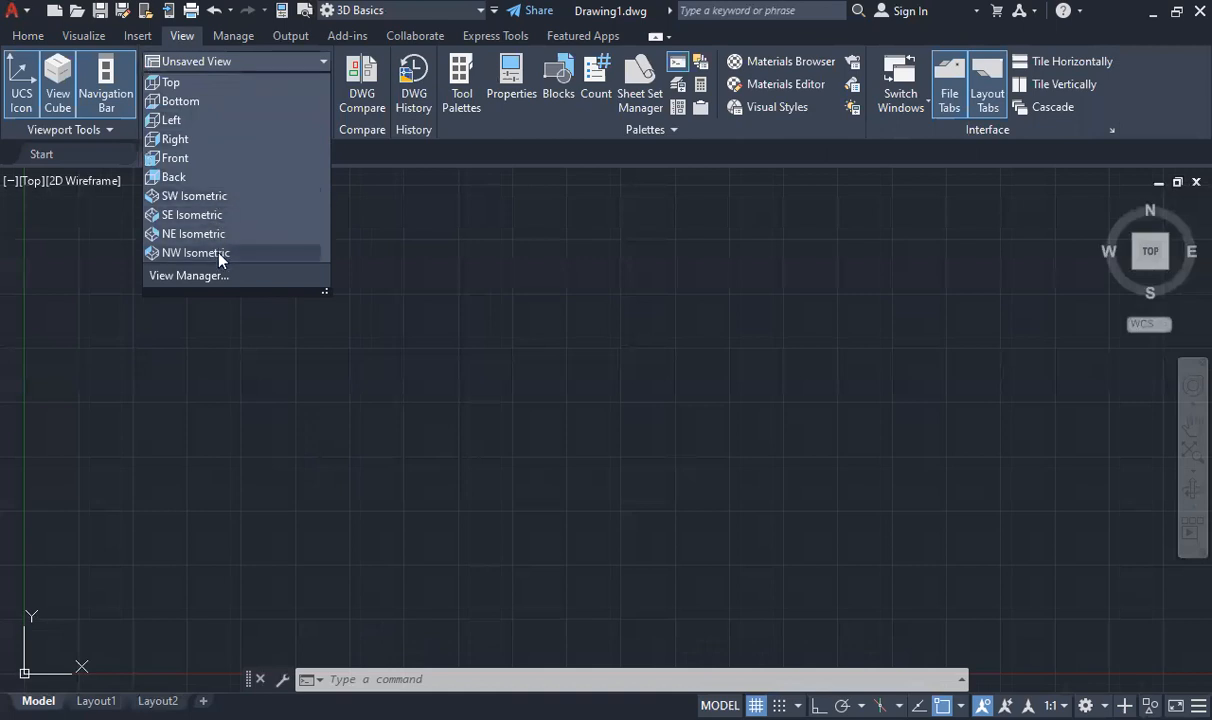
click(214, 197)
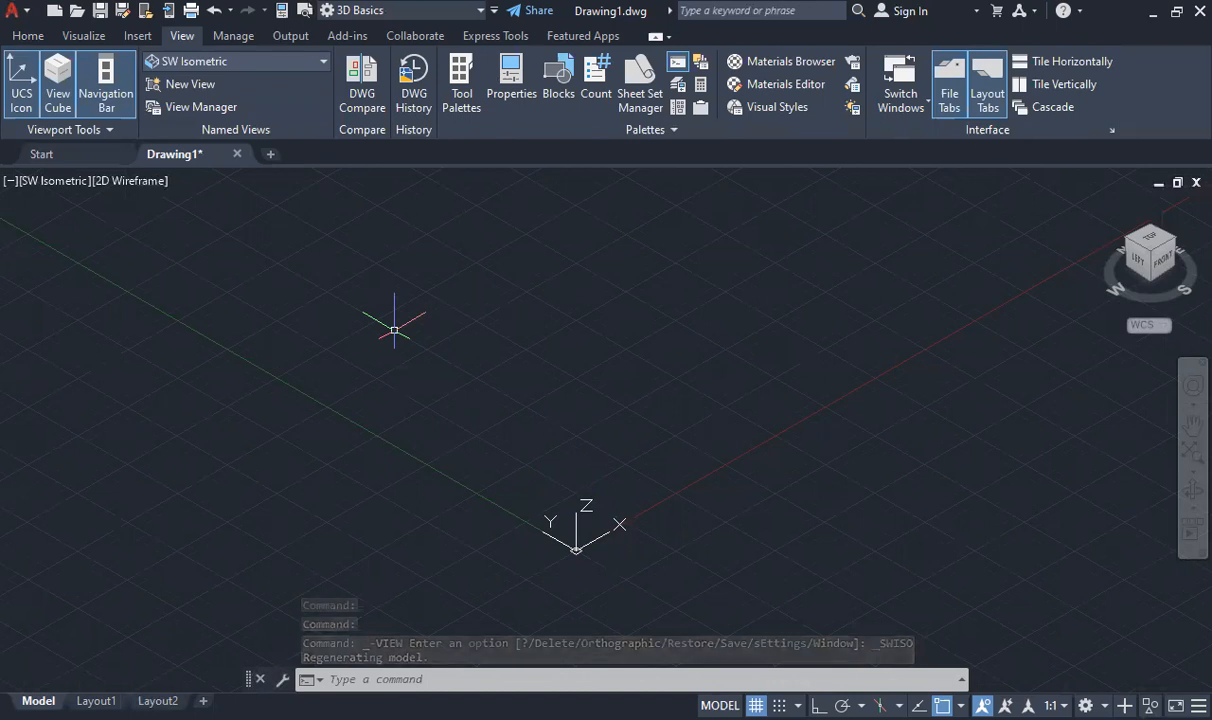
Try the ViewCube's top and left faces, and toggle the ViewCube display off and back on
click(1150, 238)
click(1137, 268)
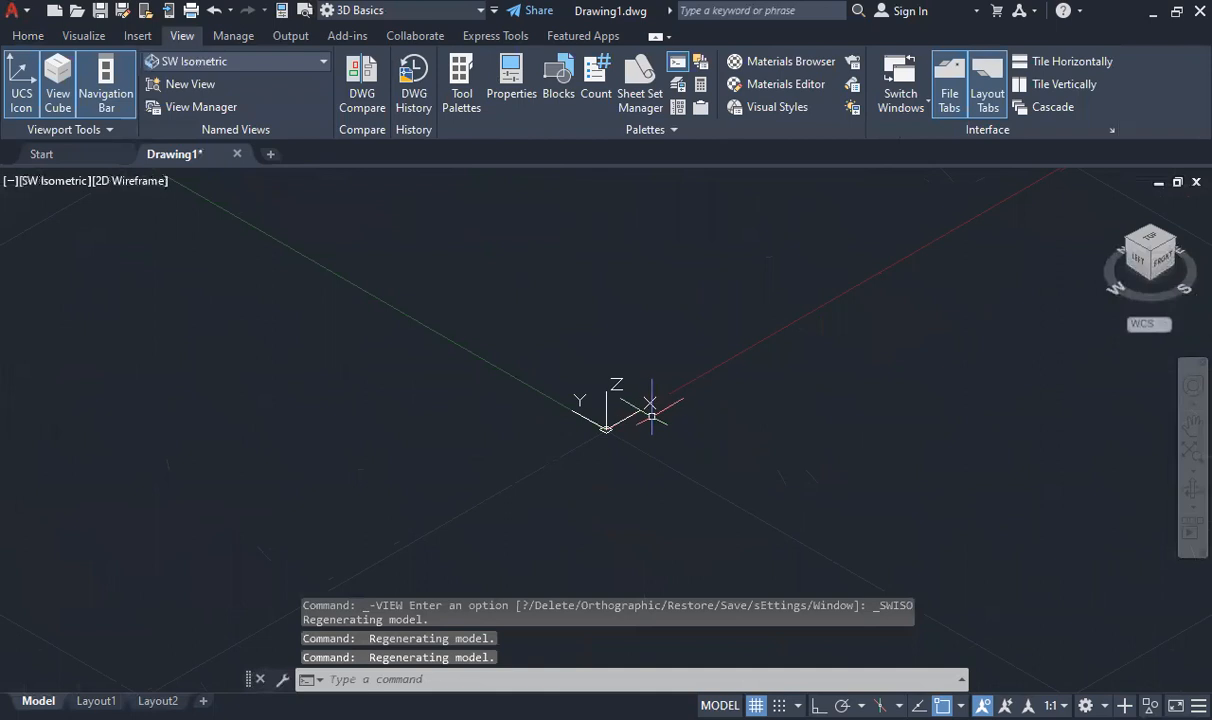
scroll(648, 347, up, 8)
scroll(644, 358, down, 6)
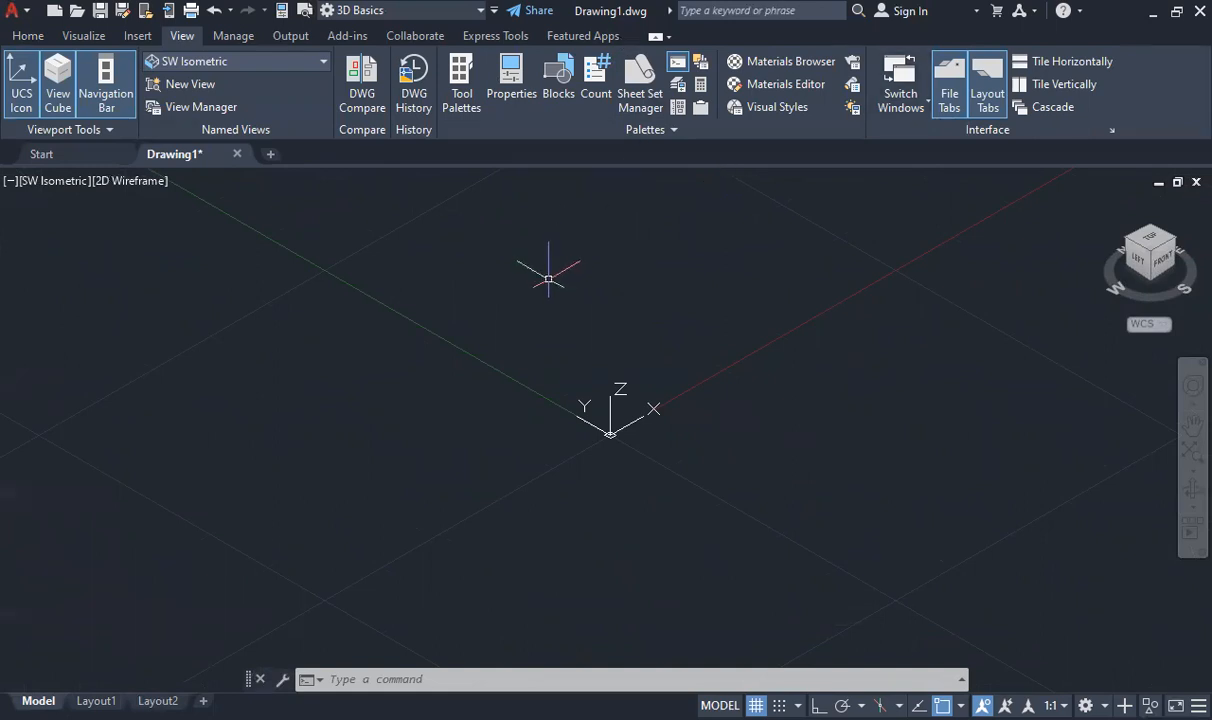
scroll(583, 301, down, 5)
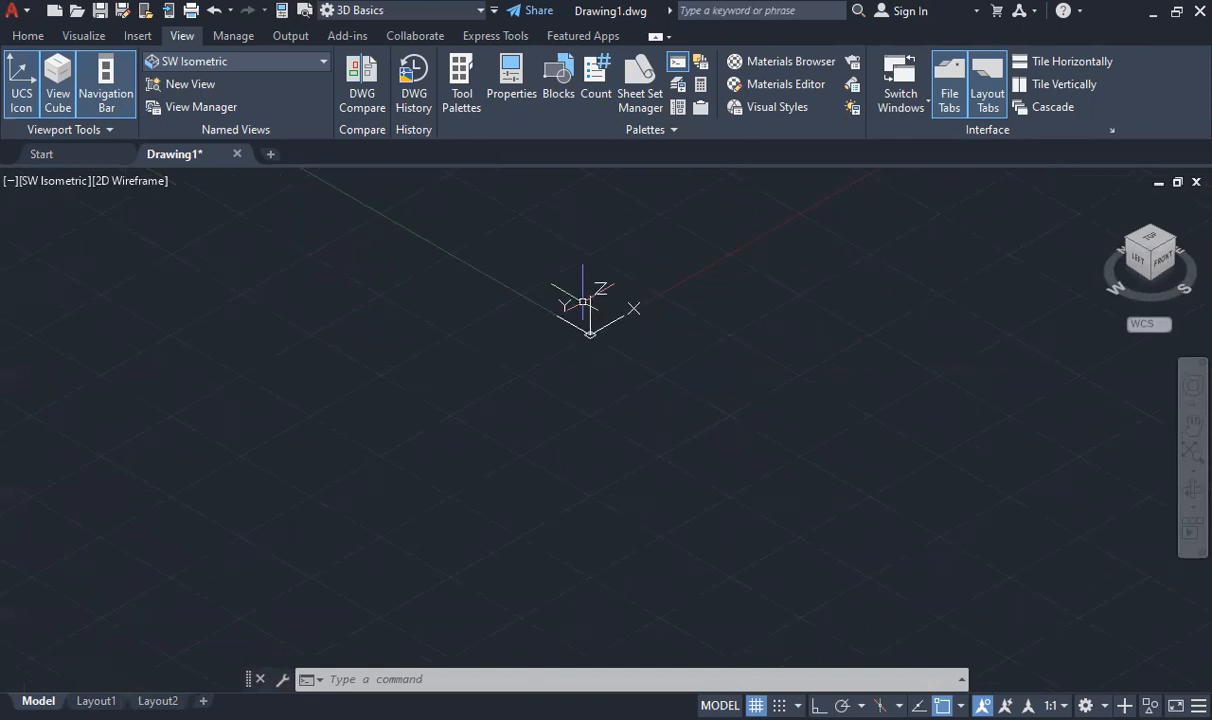
click(60, 88)
click(60, 88)
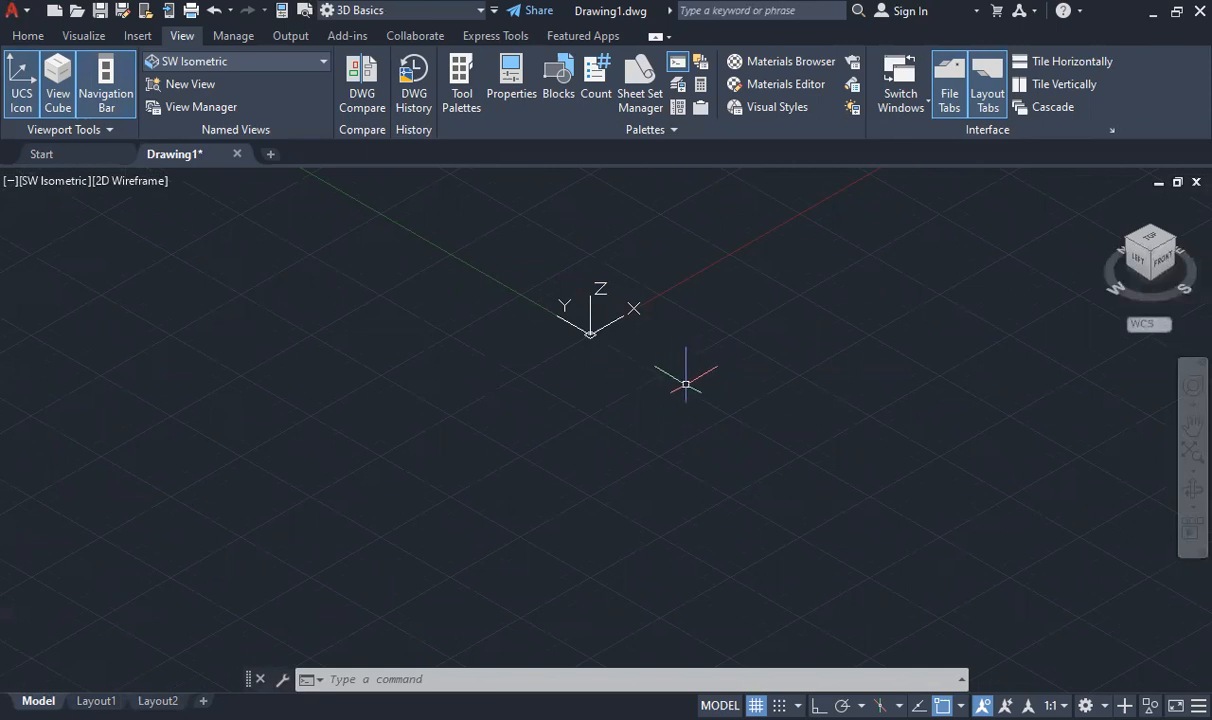
Draw a four-sided outline with the Line command on the ground plane and inspect it from the top and front
click(31, 36)
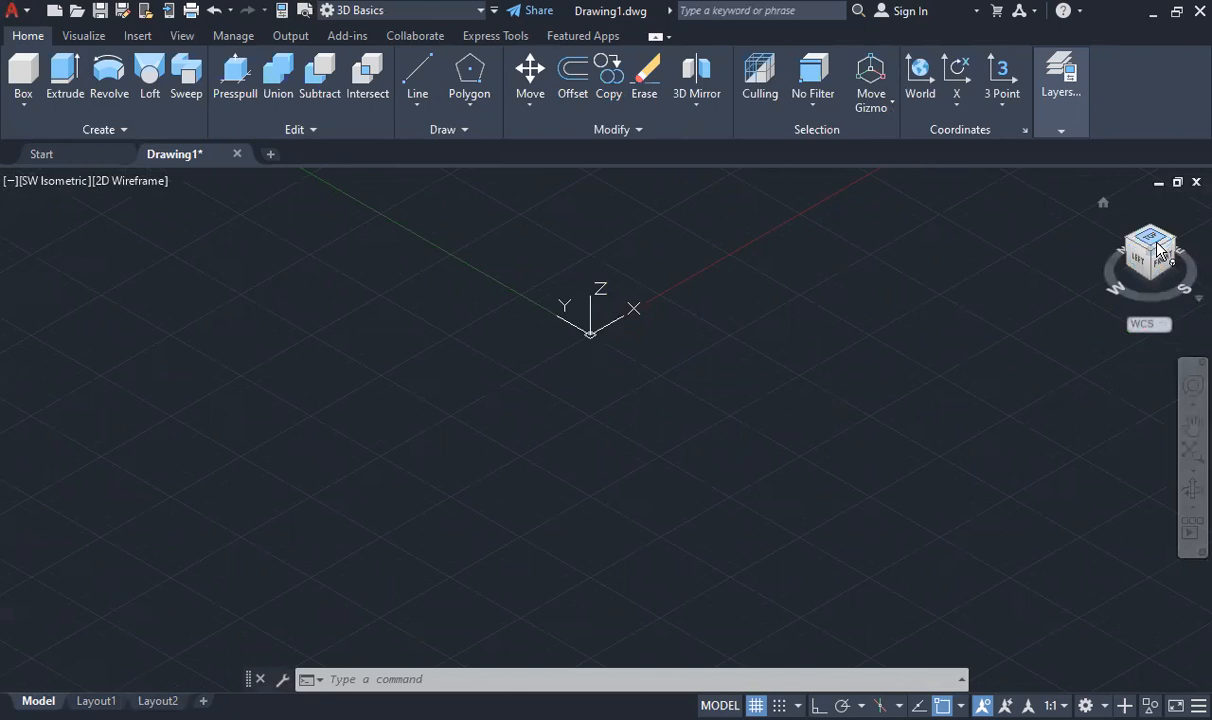
click(417, 75)
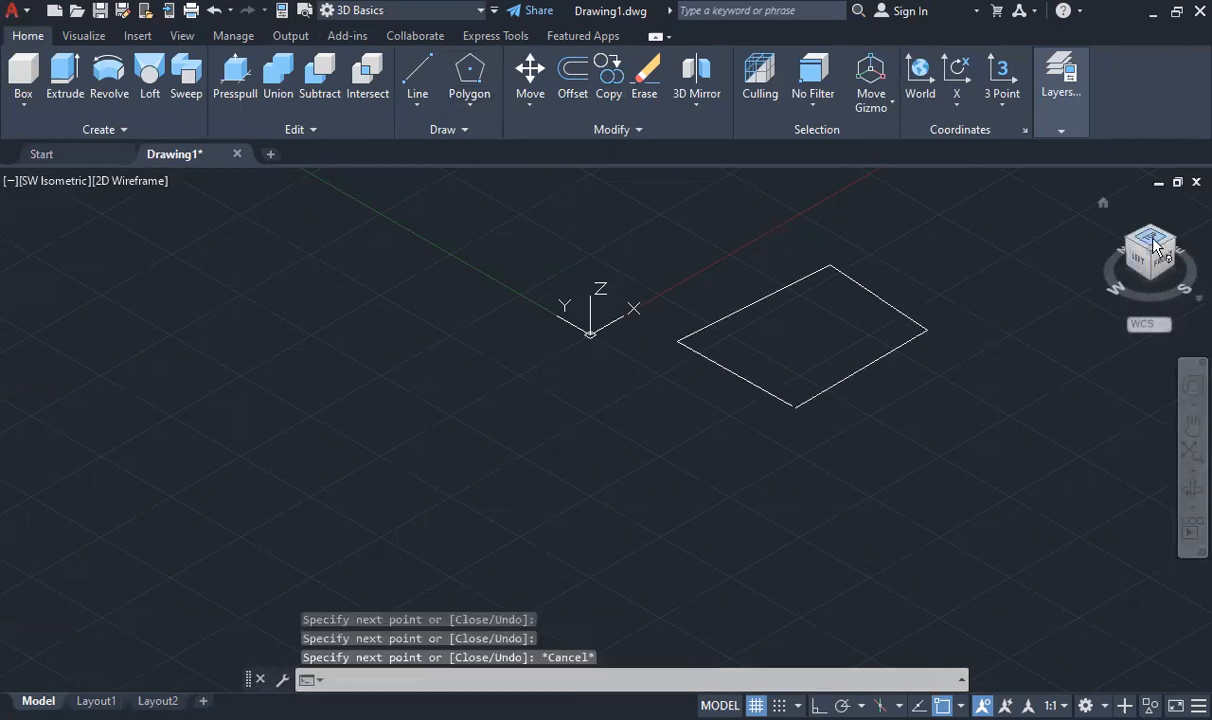
click(1150, 240)
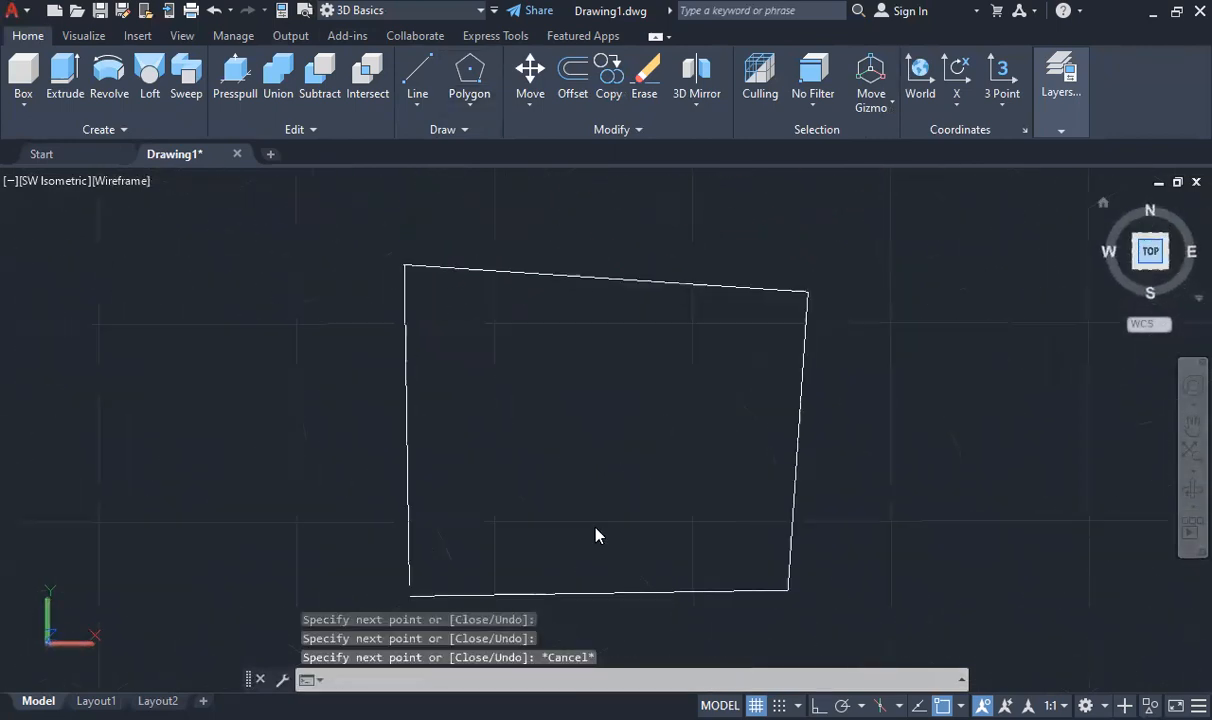
click(1134, 272)
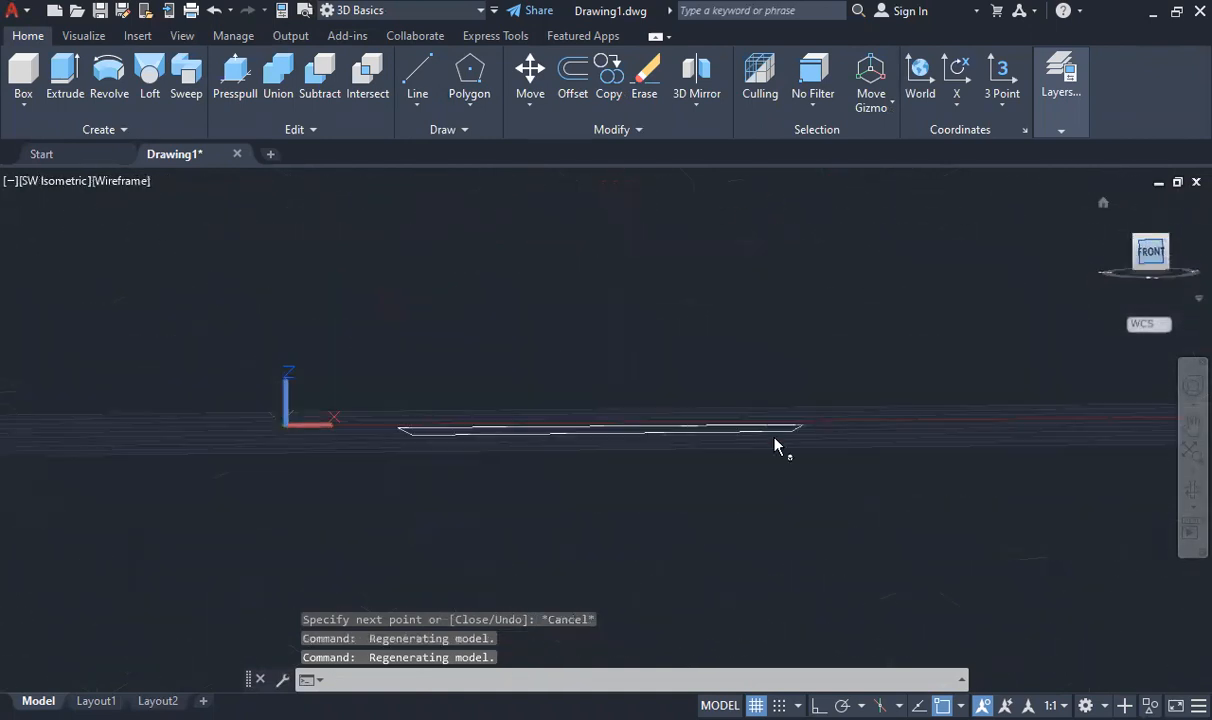
click(1139, 240)
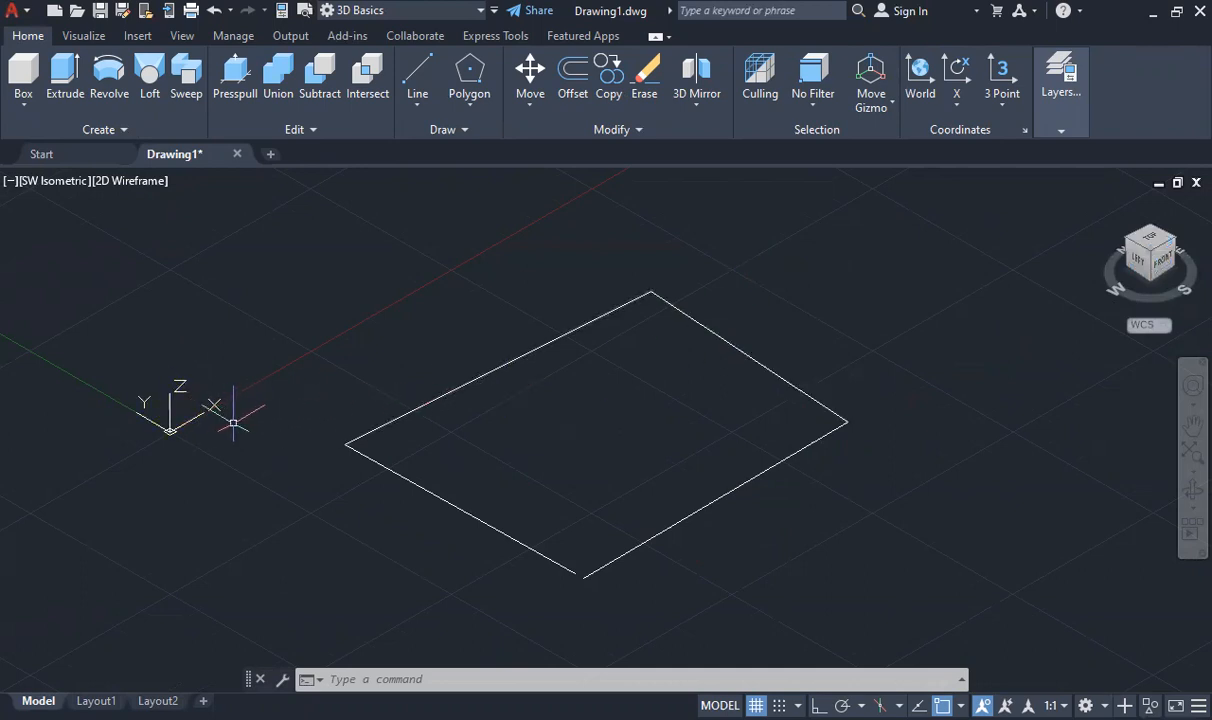
Define a new UCS with its origin at the outline's left corner and its Y axis vertical, using Ortho
text(UCS)
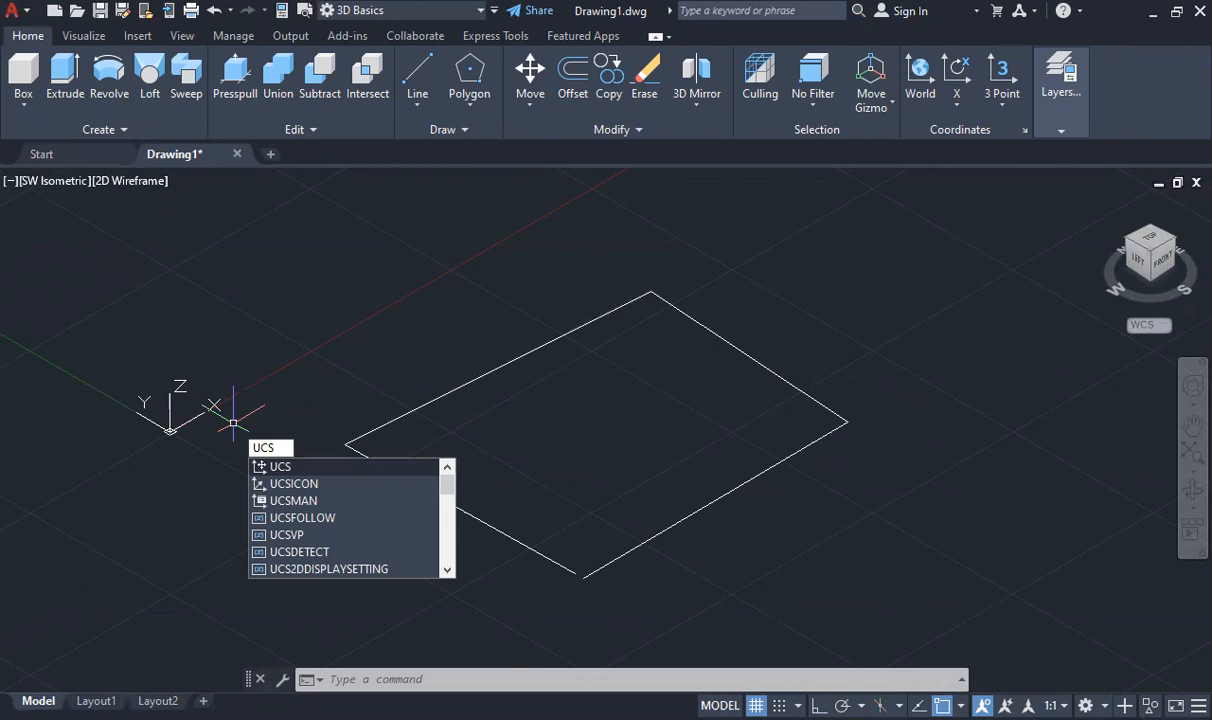
key(Return)
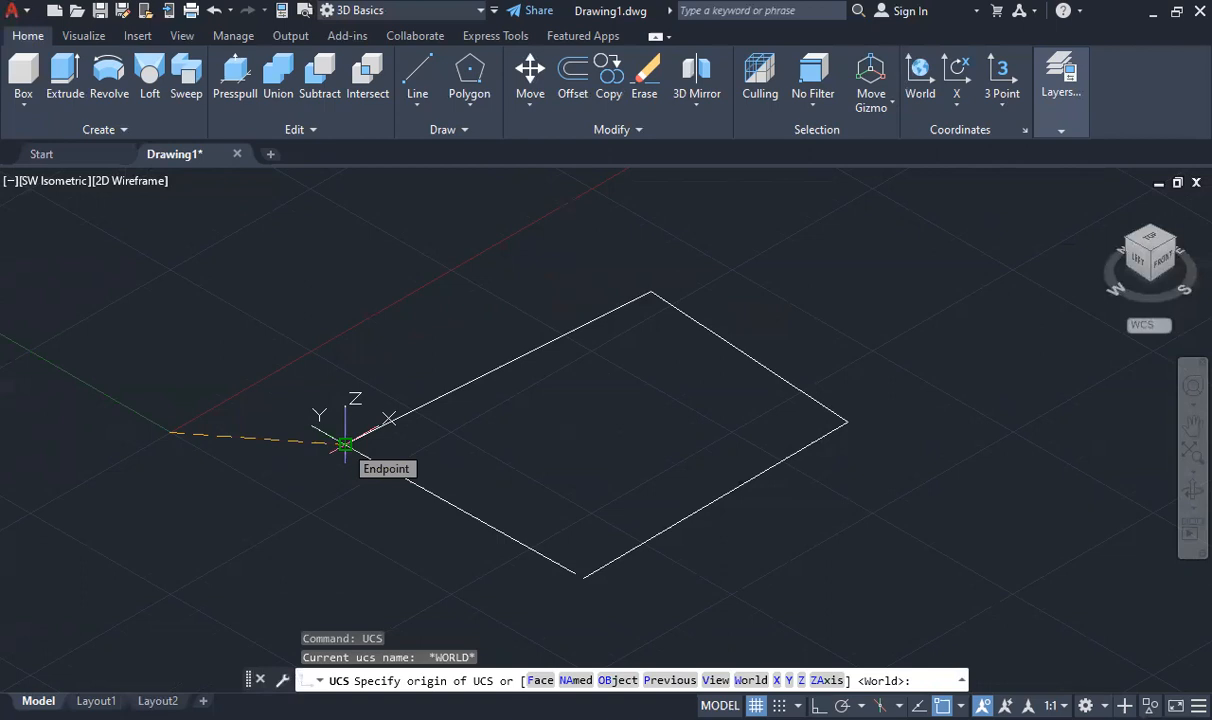
click(345, 444)
click(819, 705)
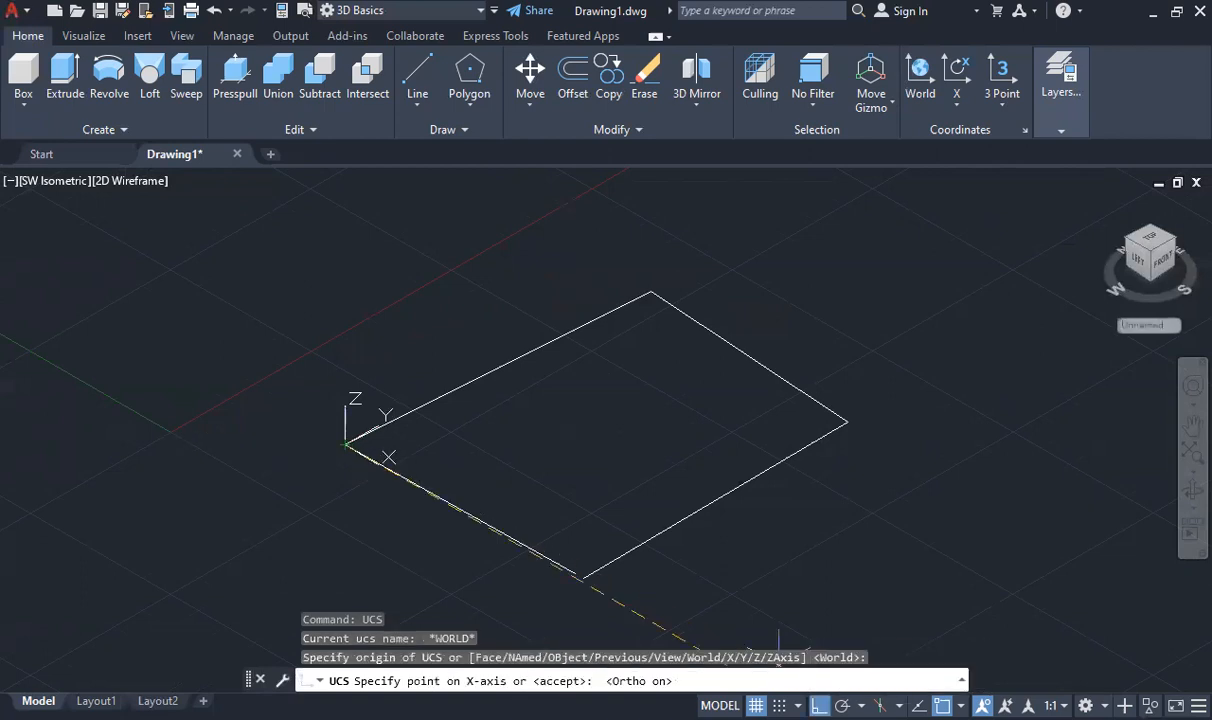
click(359, 346)
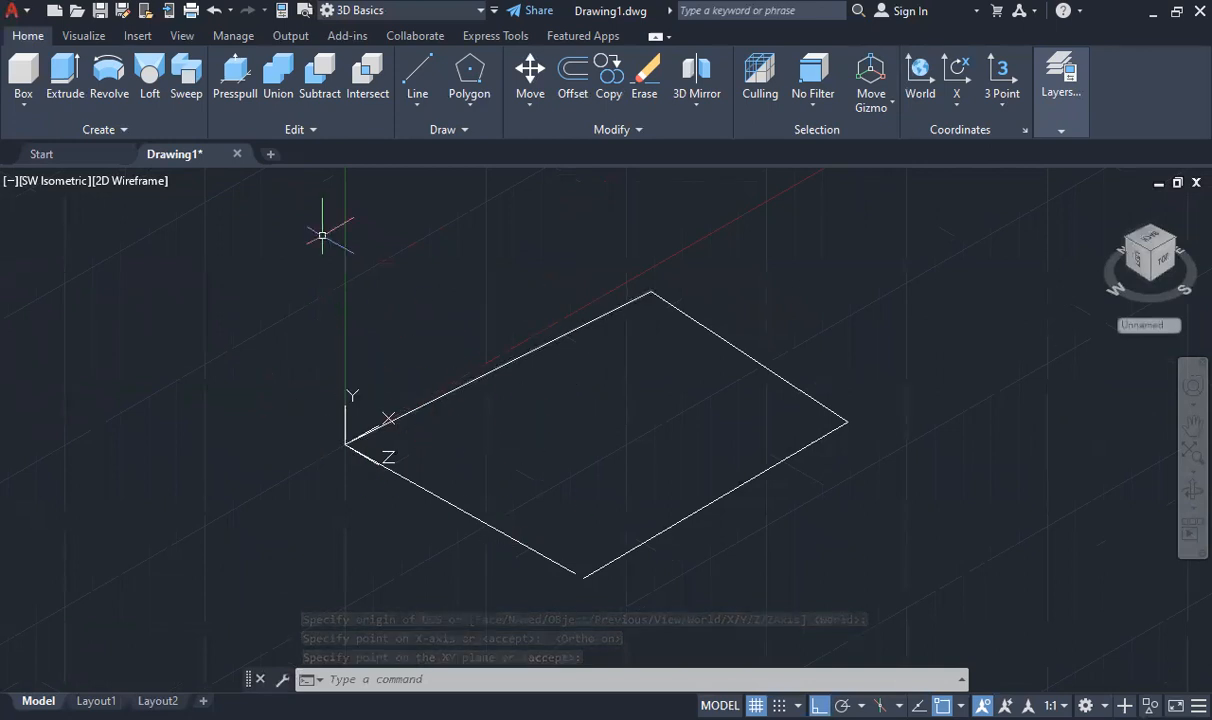
Draw a four-sided outline with the Line command on the new vertical XY plane and view it from the left
click(415, 80)
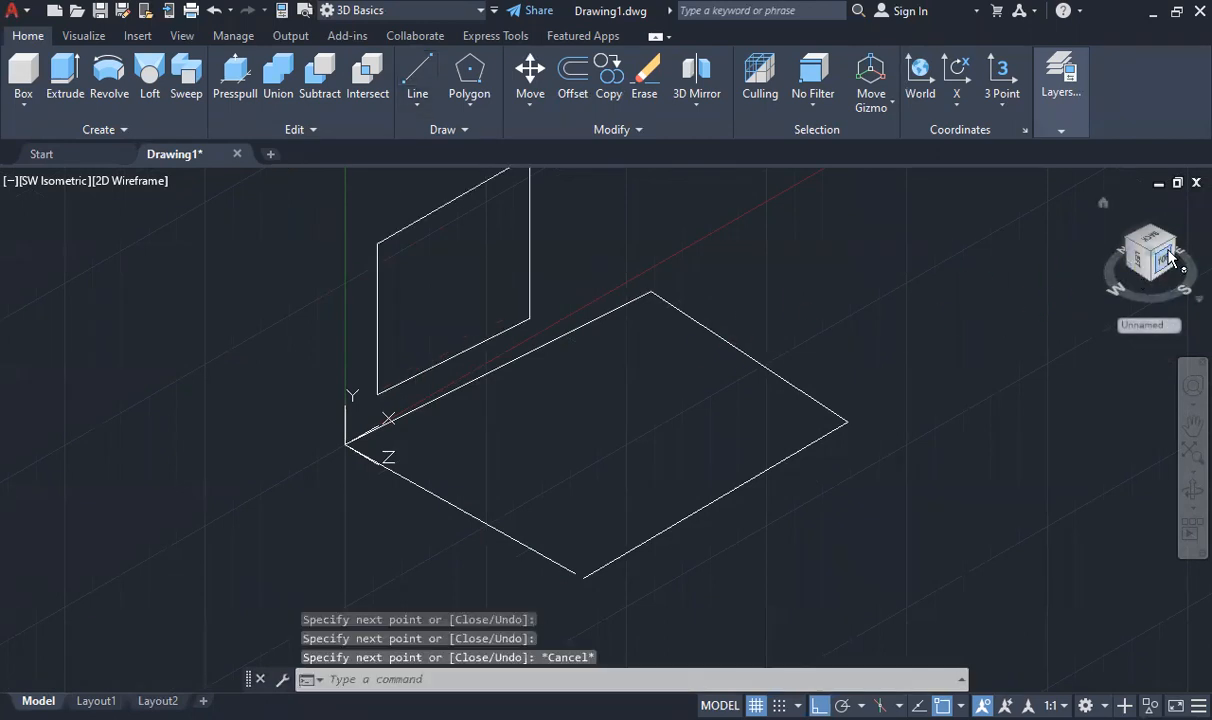
click(1147, 272)
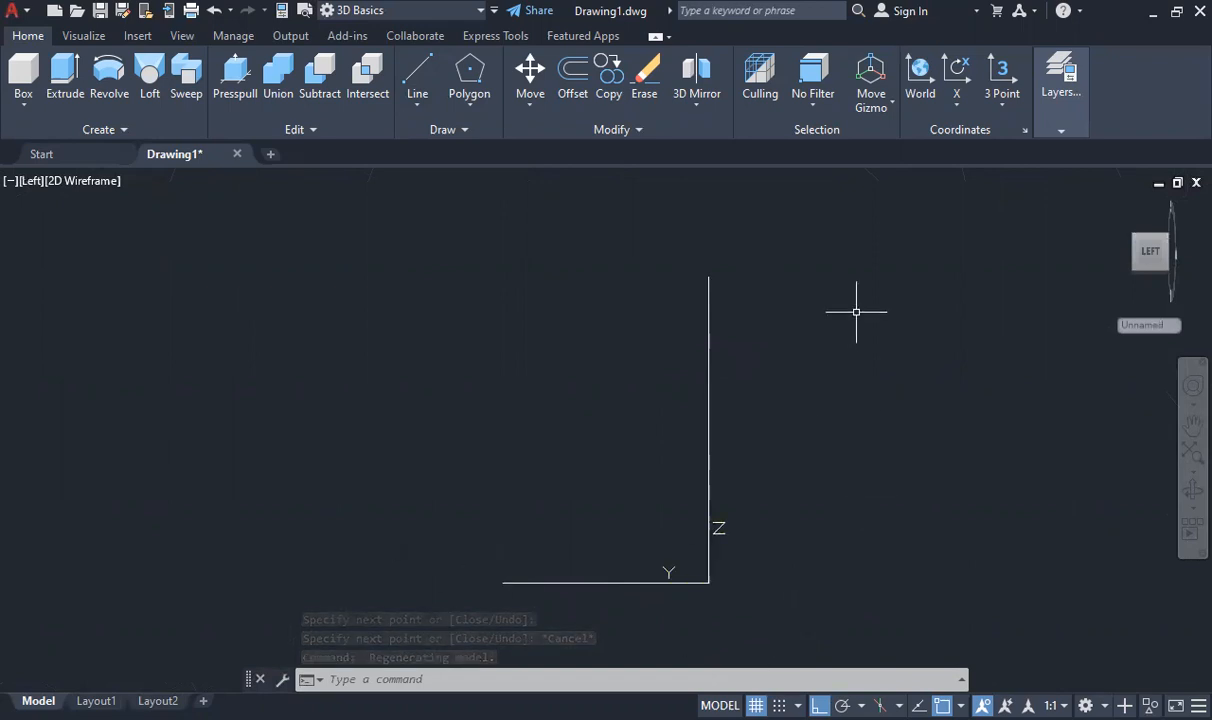
Undo the view changes, both line outlines and the custom UCS to return to the empty SW Isometric drawing
text(u)
key(Return)
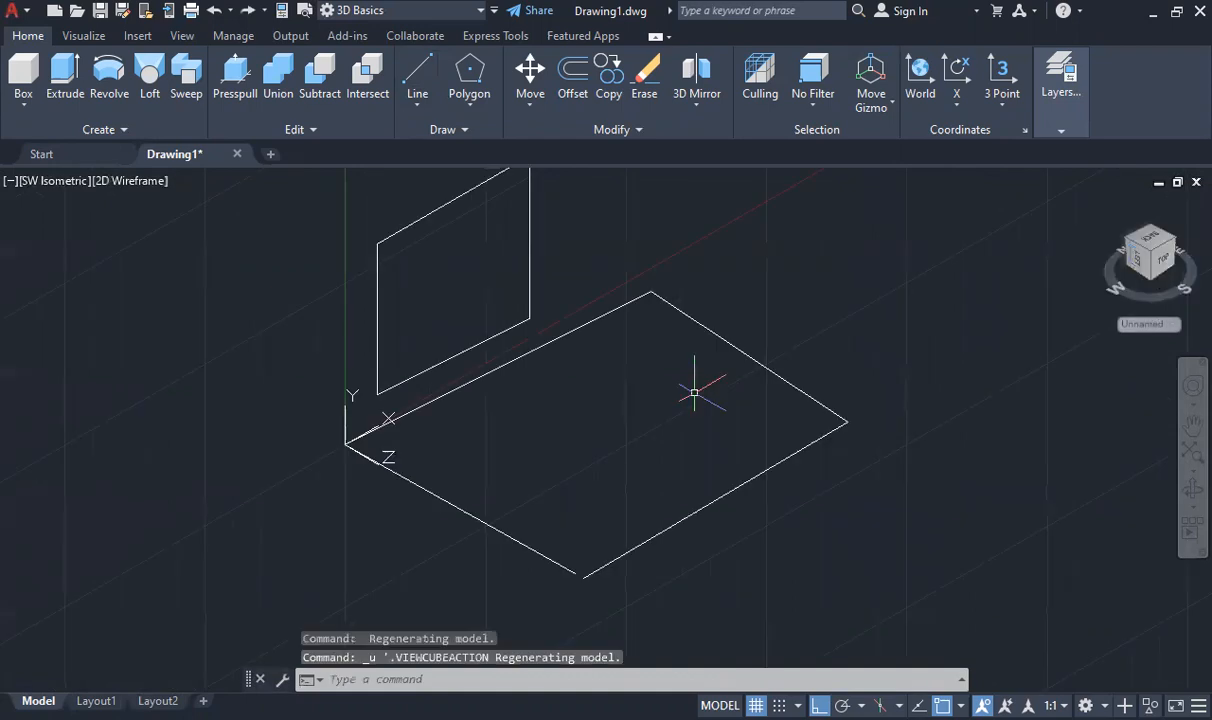
key(Return)
key(Return)
key(Return)
key(Return)
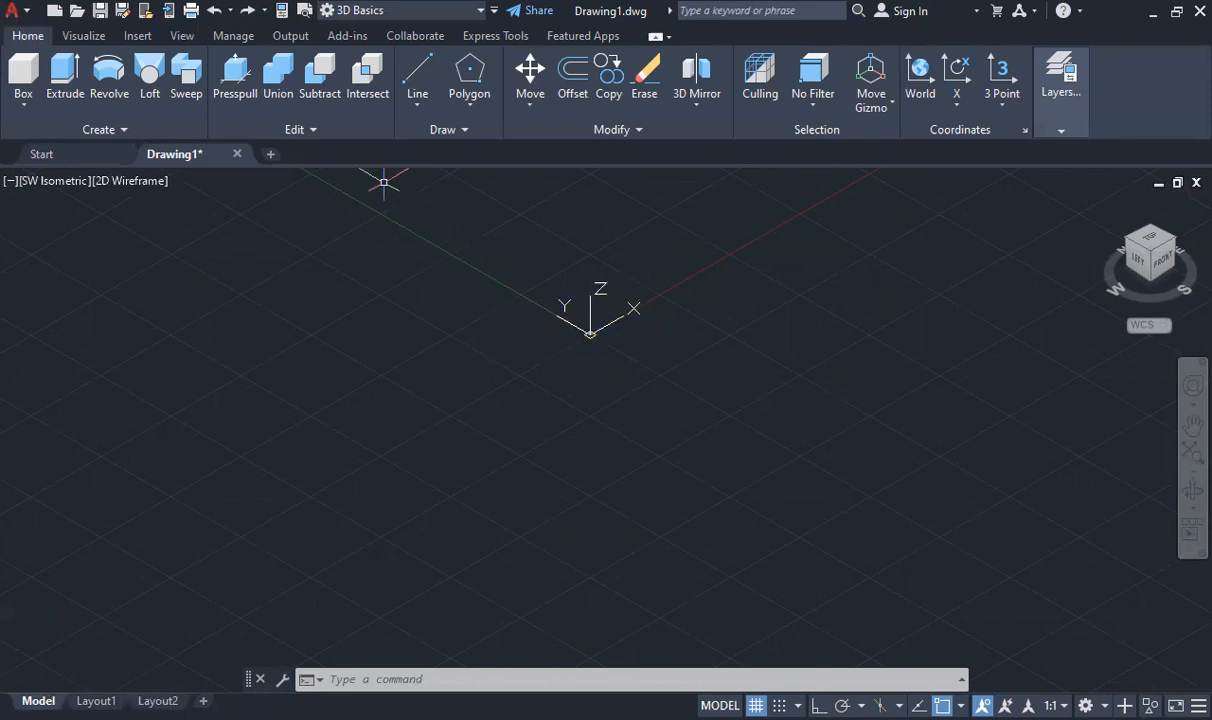
Draw a four-sided outline with Polyline on the ground plane and a separate one beside it with Line
click(420, 117)
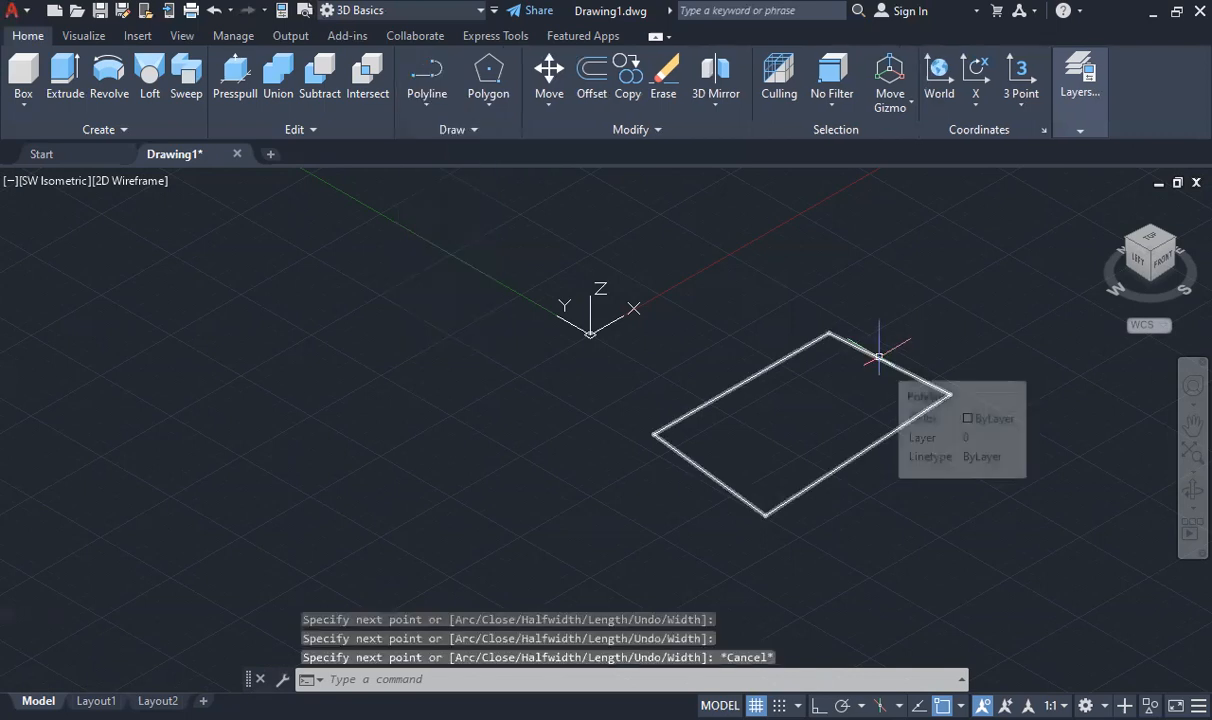
click(888, 364)
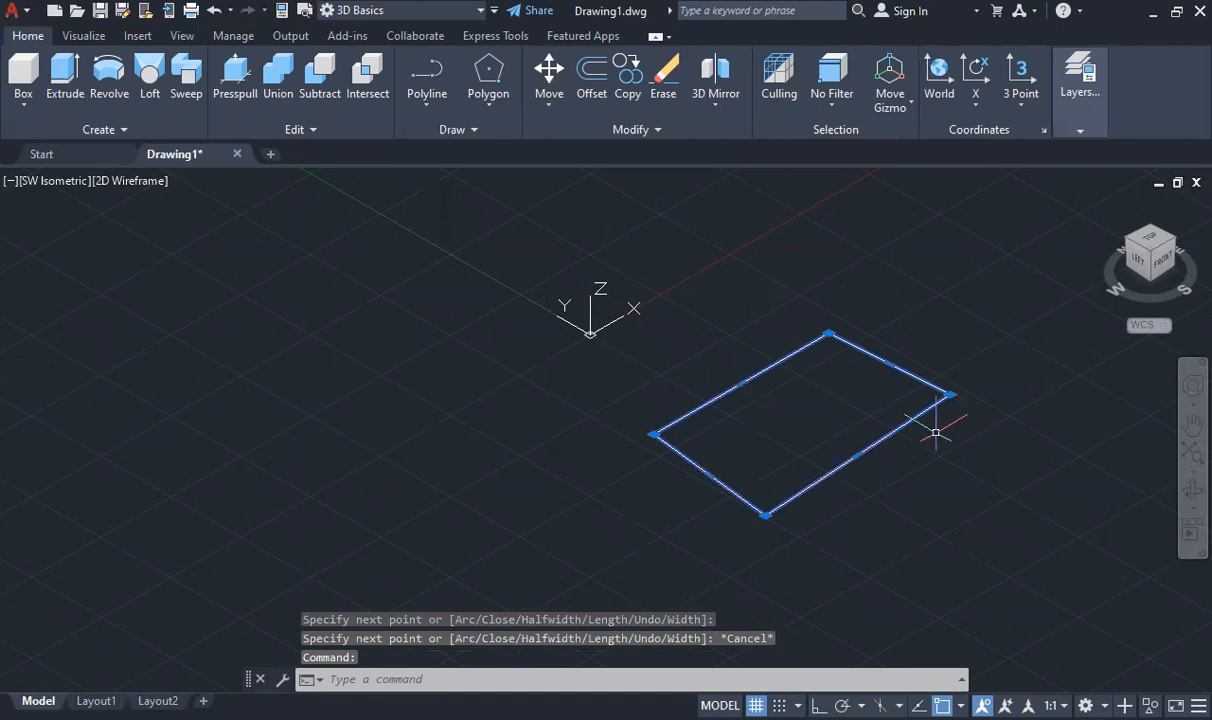
key(Escape)
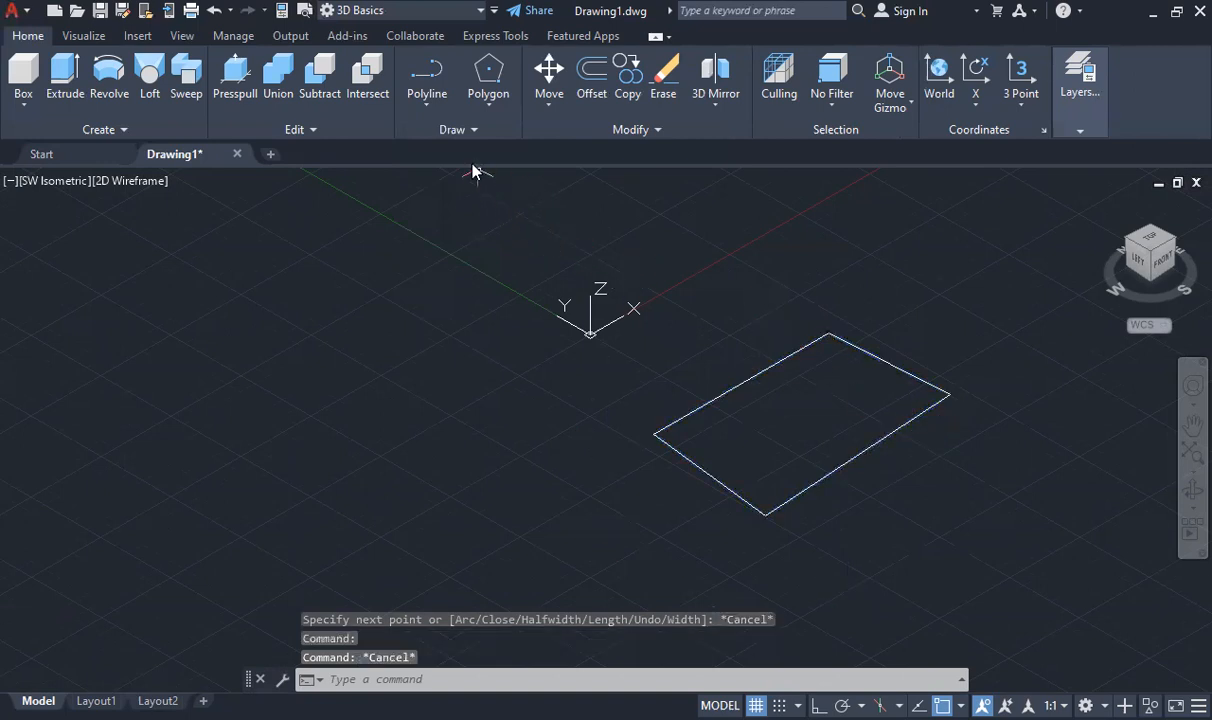
click(404, 107)
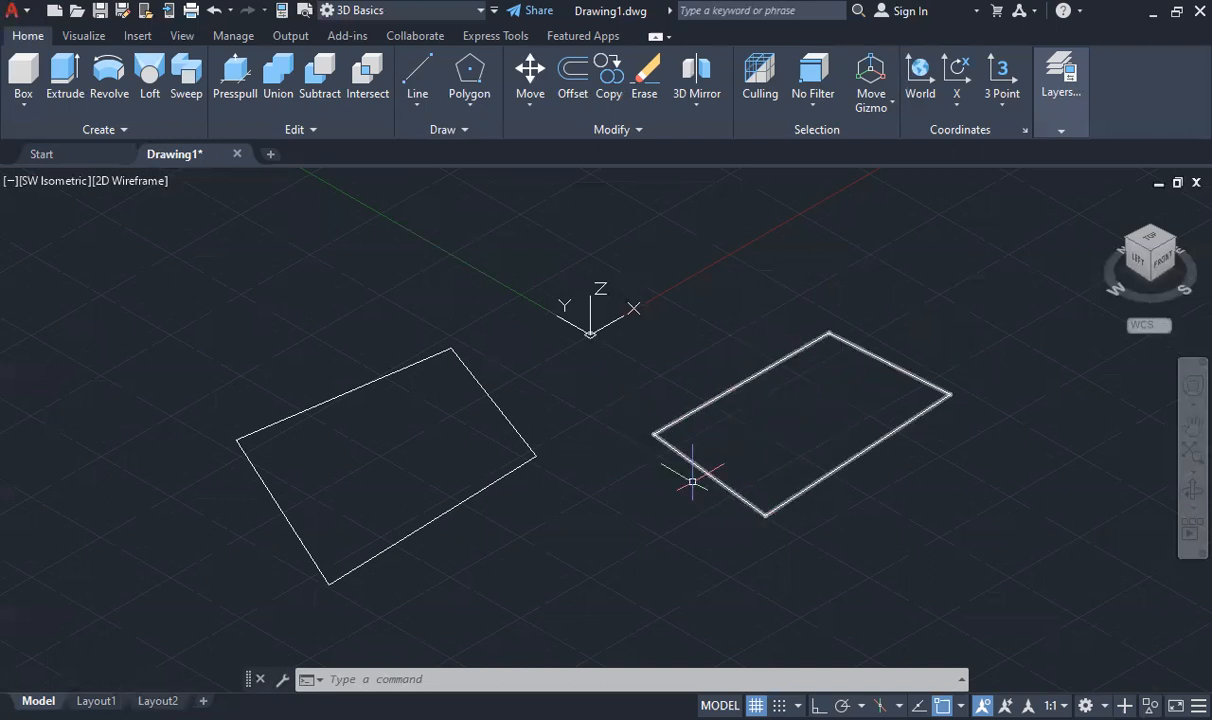
Extrude the polyline outline upward about 4.7 units as a solid, and extrude the four-line outline upward as surfaces
click(64, 90)
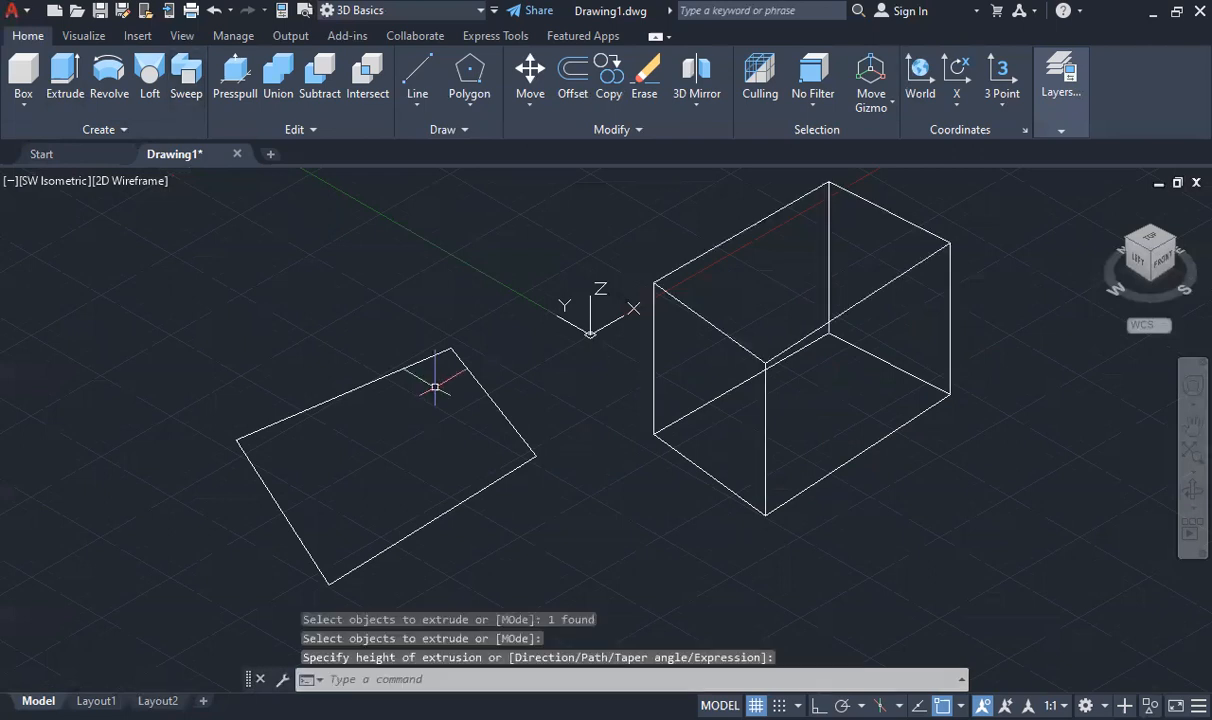
click(553, 347)
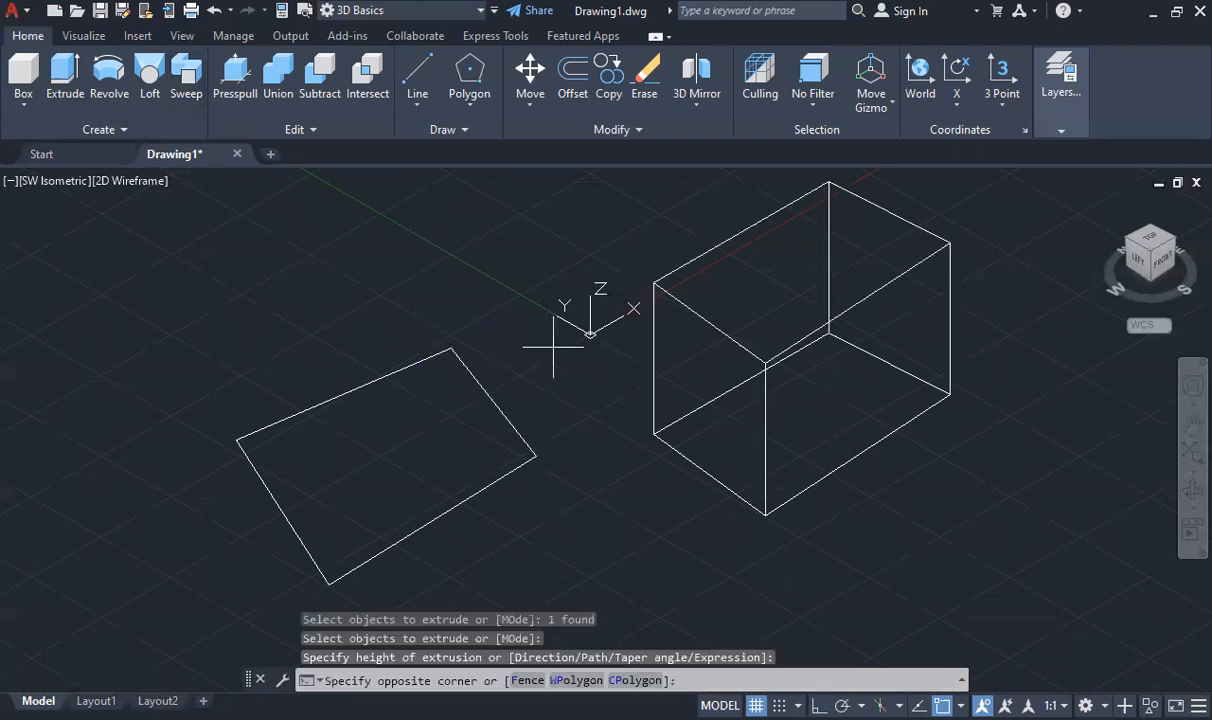
click(296, 497)
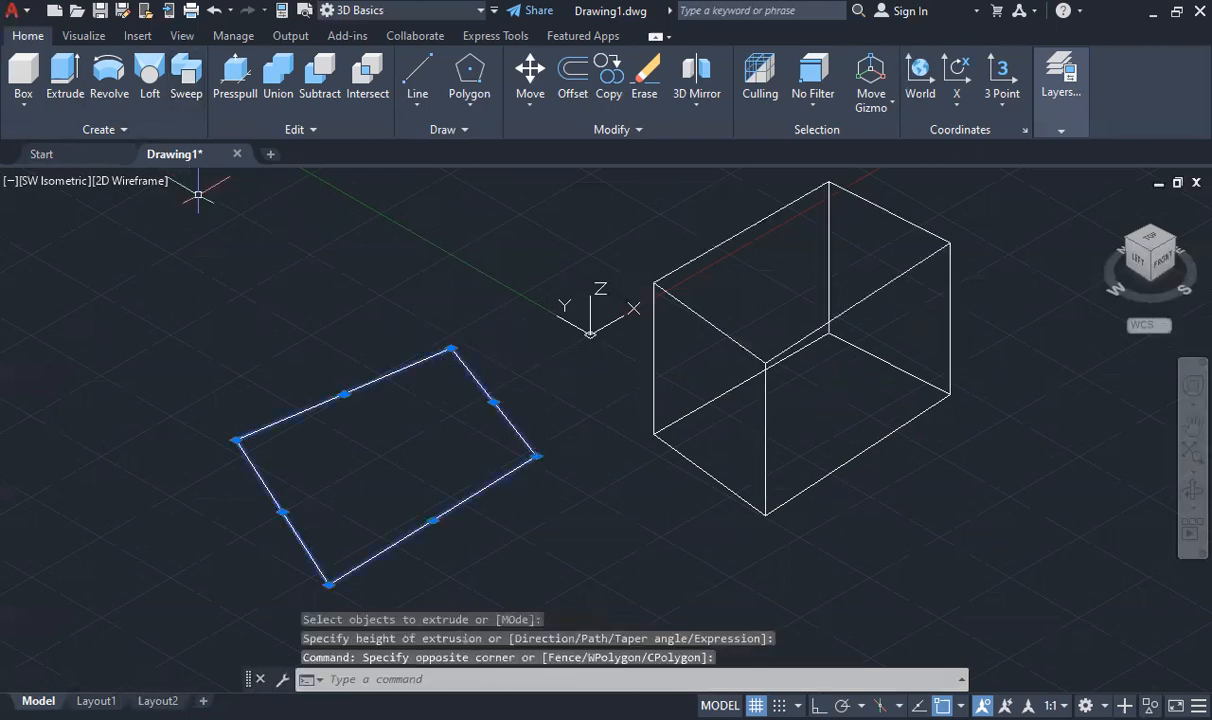
click(76, 90)
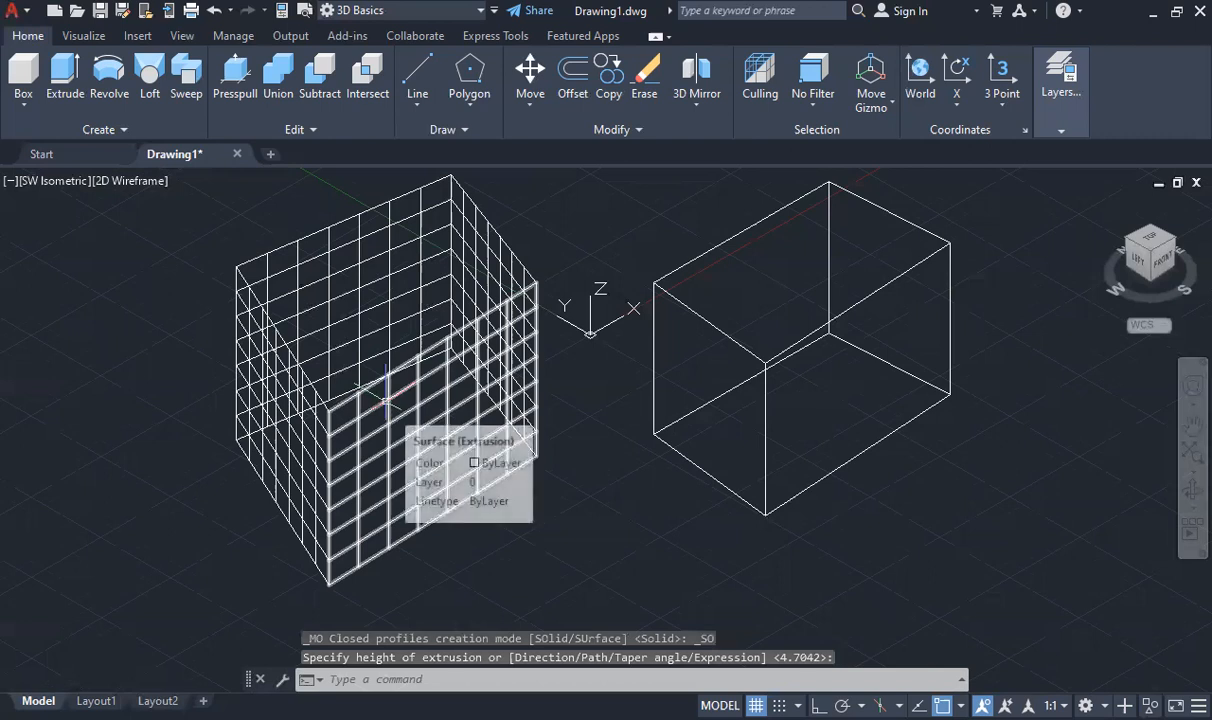
Apply the Shades of Gray visual style and orbit to compare the solid and surface extrusions from above
click(670, 335)
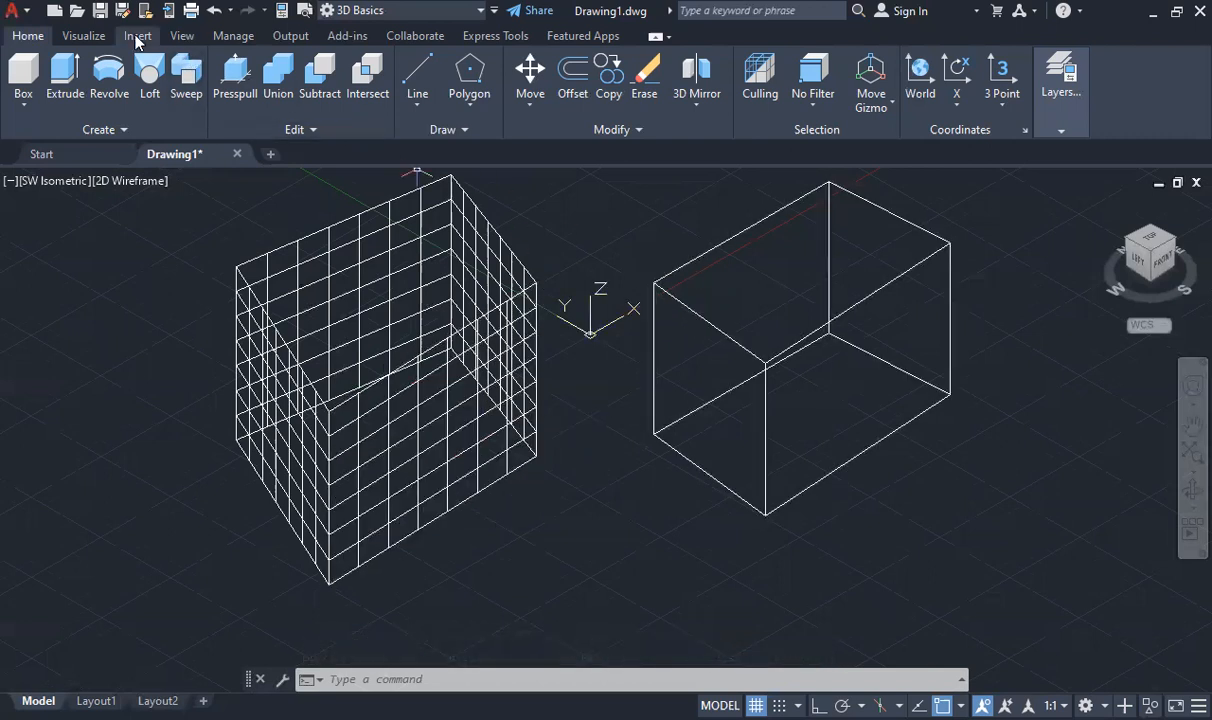
click(83, 35)
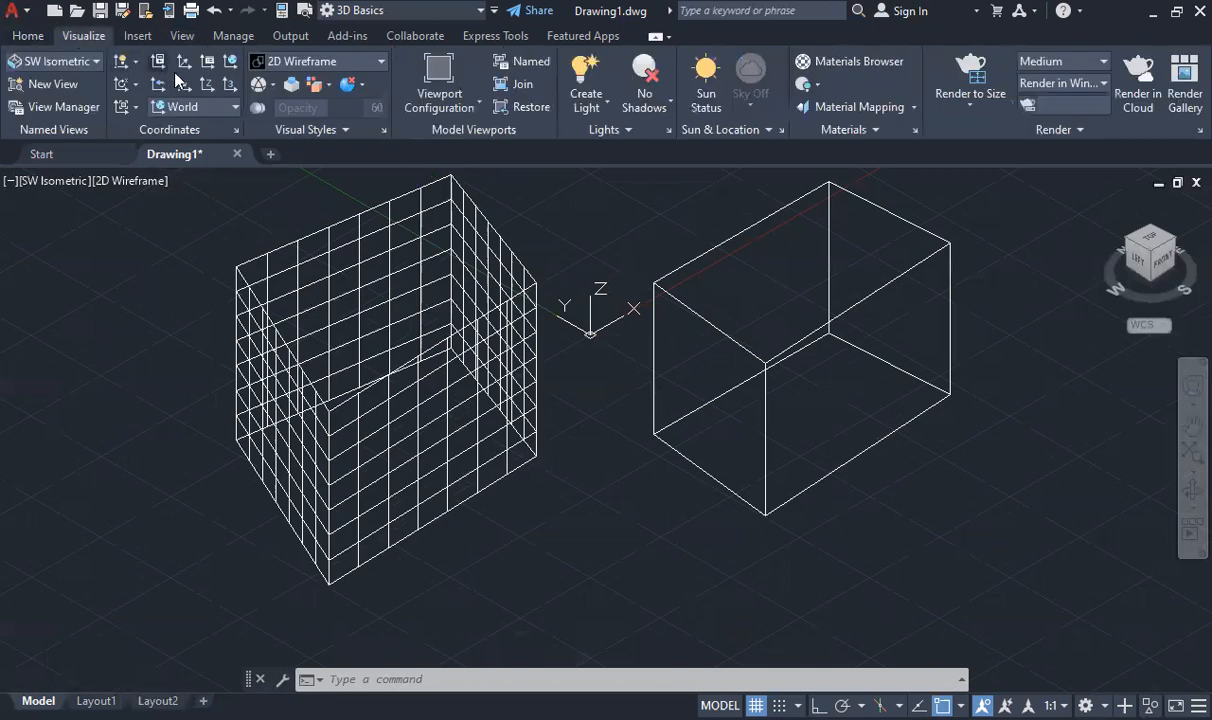
click(296, 63)
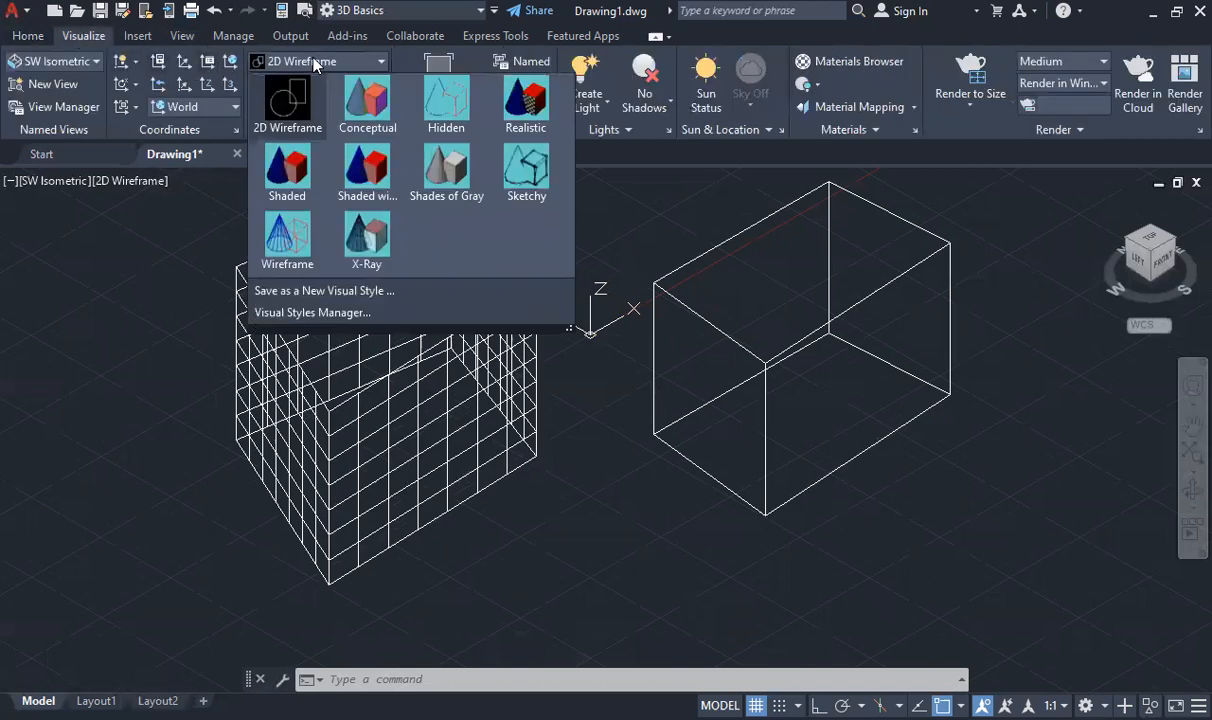
click(446, 168)
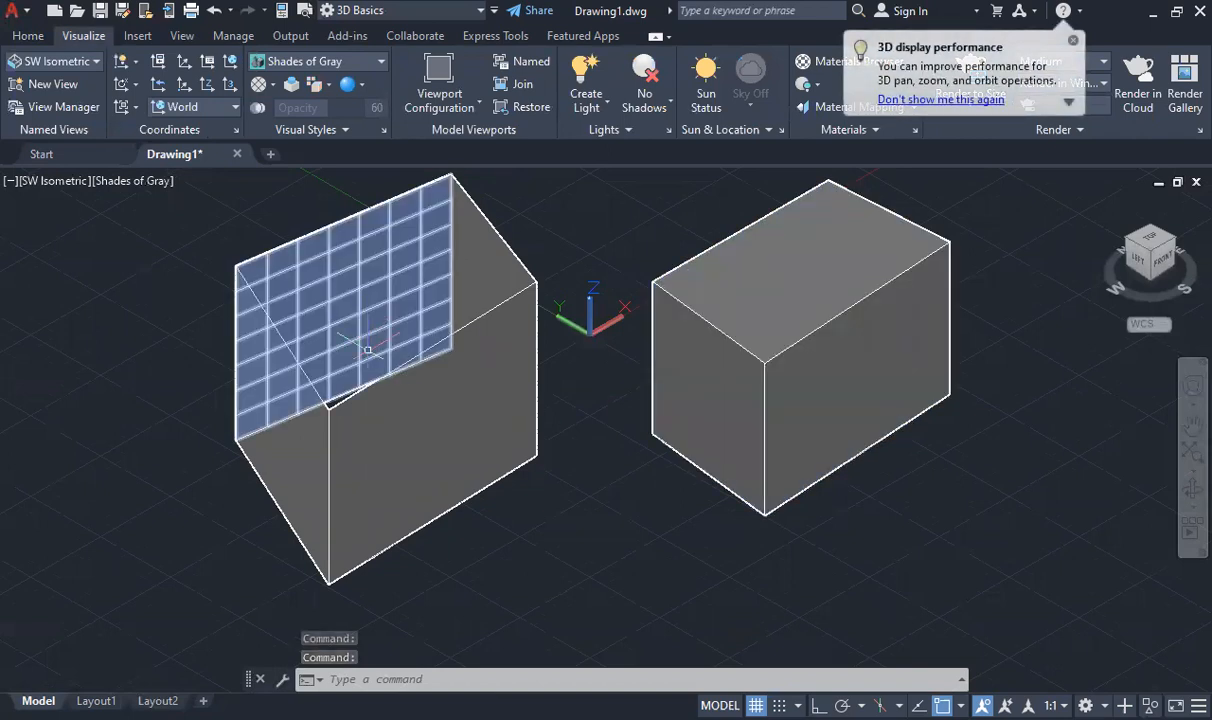
mouse_move(360, 346)
shift+middle_down()
mouse_move(341, 371)
mouse_move(298, 346)
mouse_move(300, 314)
mouse_move(348, 366)
mouse_move(371, 352)
shift+middle_up()
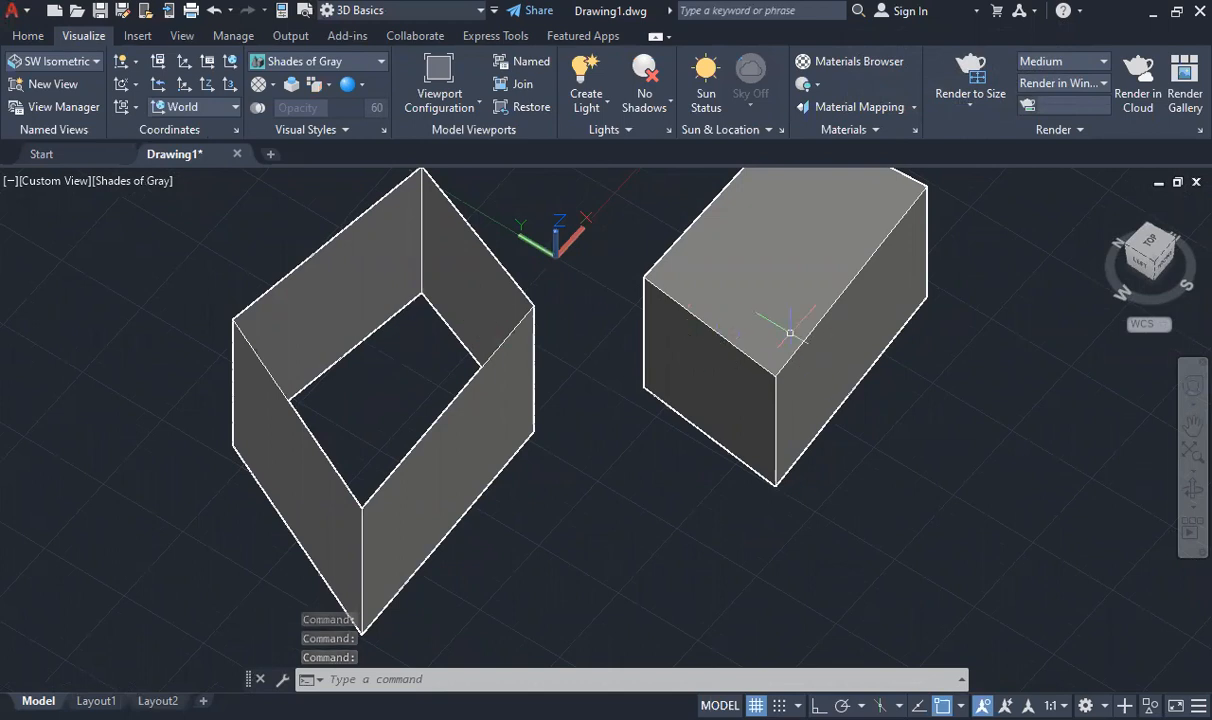
Undo the orbit, visual style, extrusions and both outlines to return to the empty 2D Wireframe drawing
key(ctrl+z)
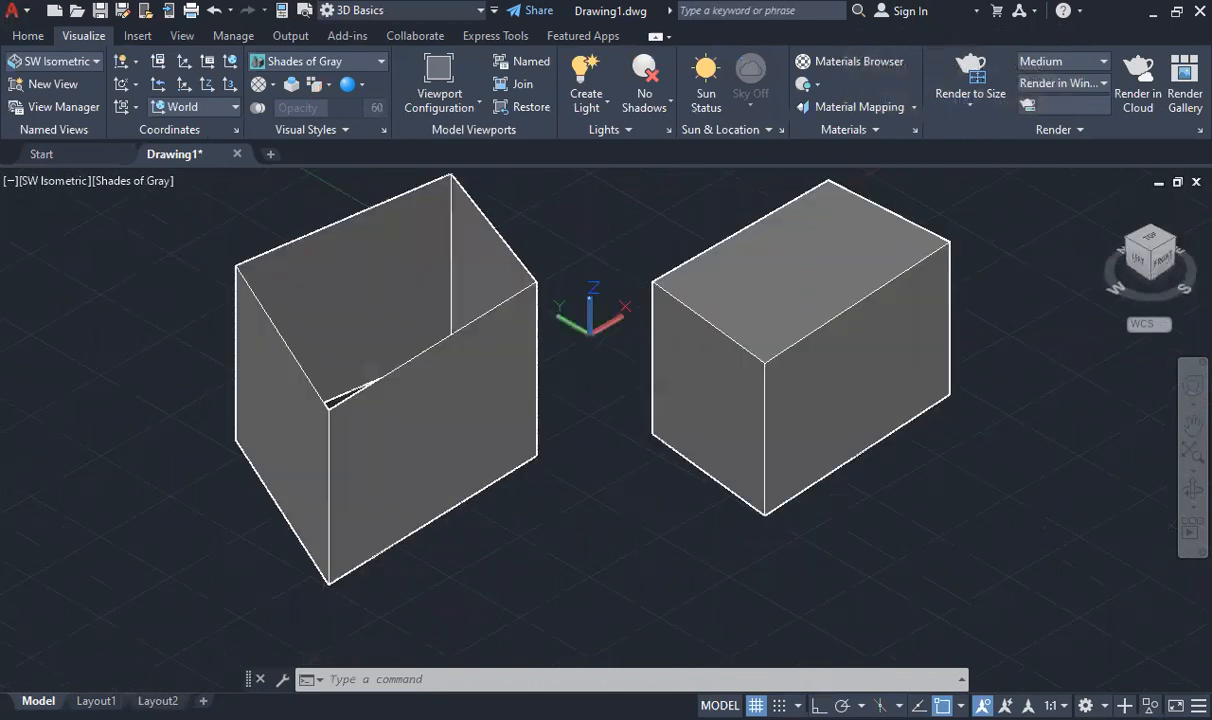
key(ctrl+z)
key(ctrl+z)
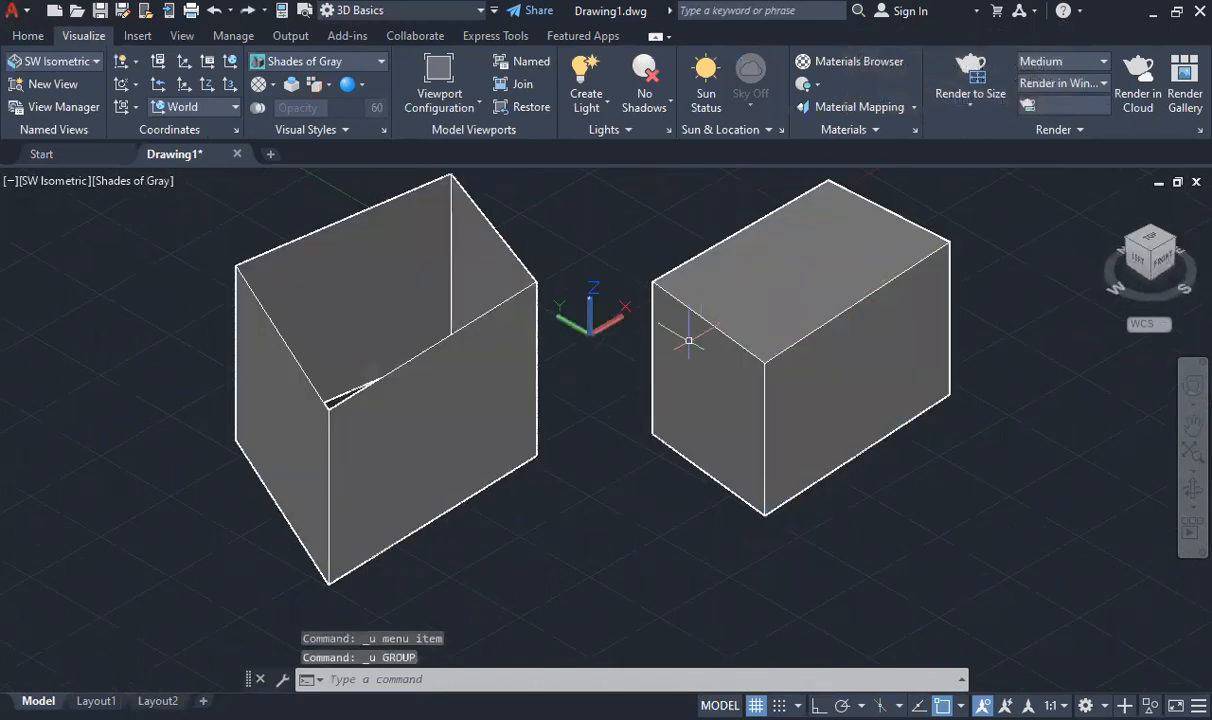
key(ctrl+z)
key(ctrl+z)
key(ctrl+z)
key(ctrl+z)
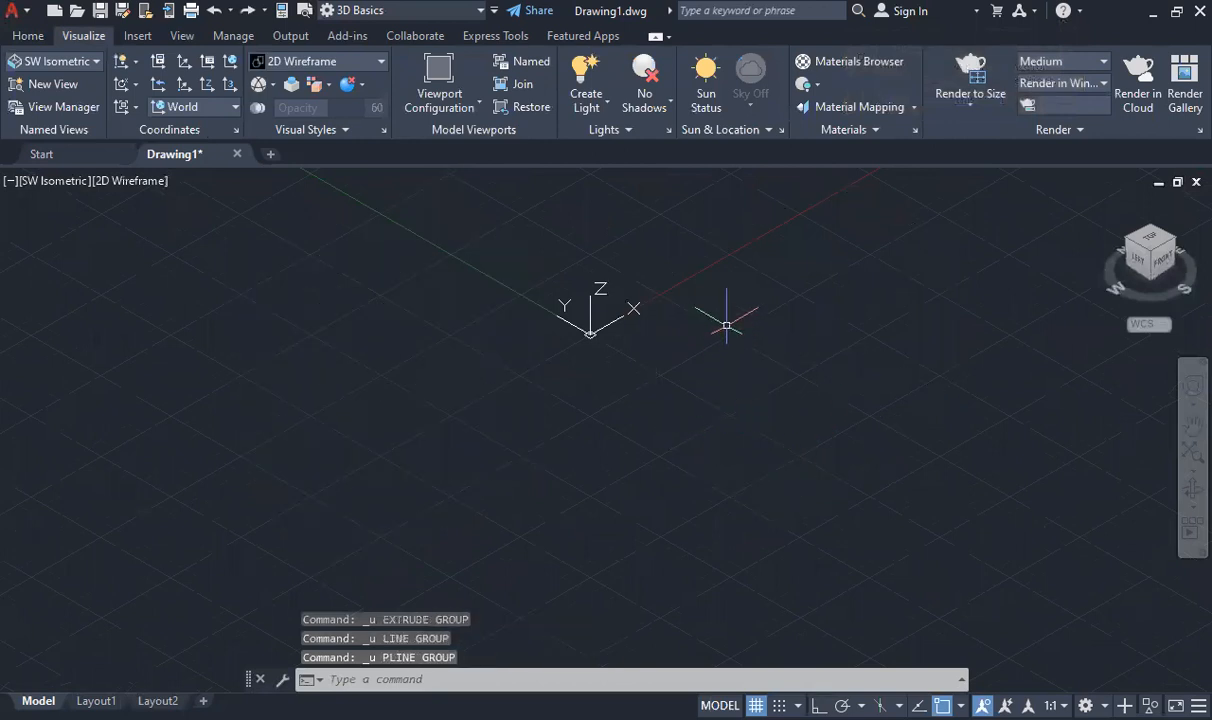
Set the drawing's insertion scale units to Millimeters with the UNITS command
click(28, 36)
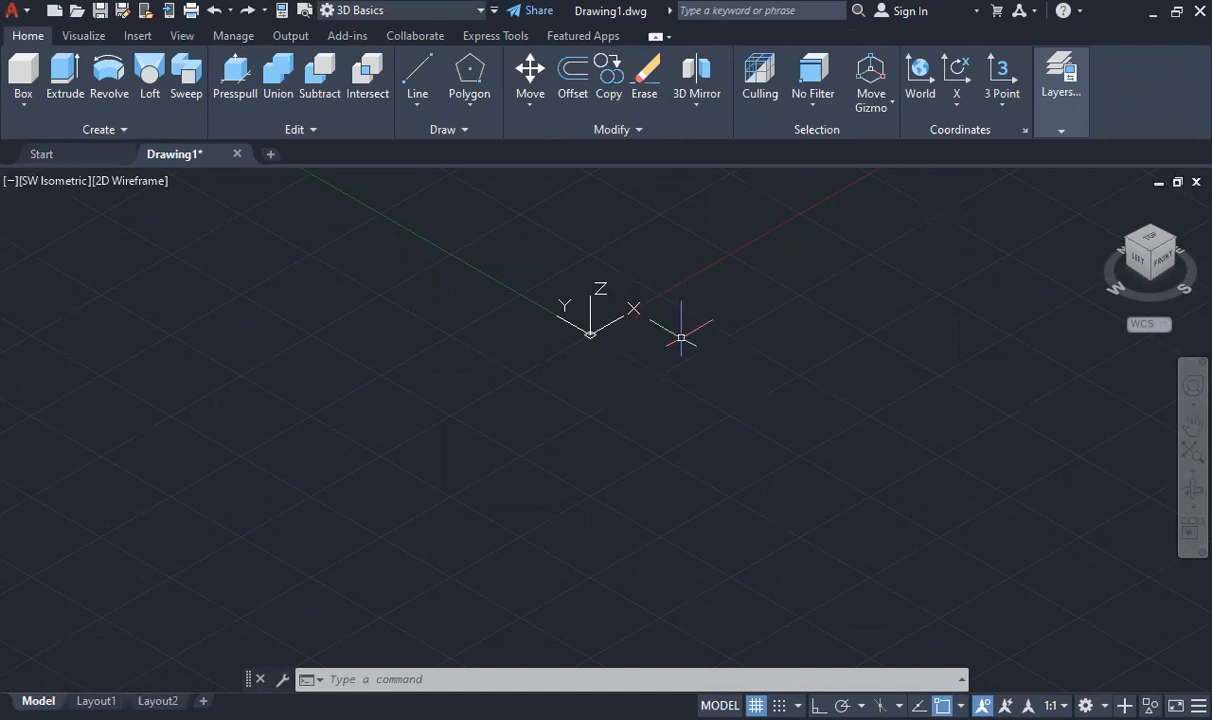
text(UNITS)
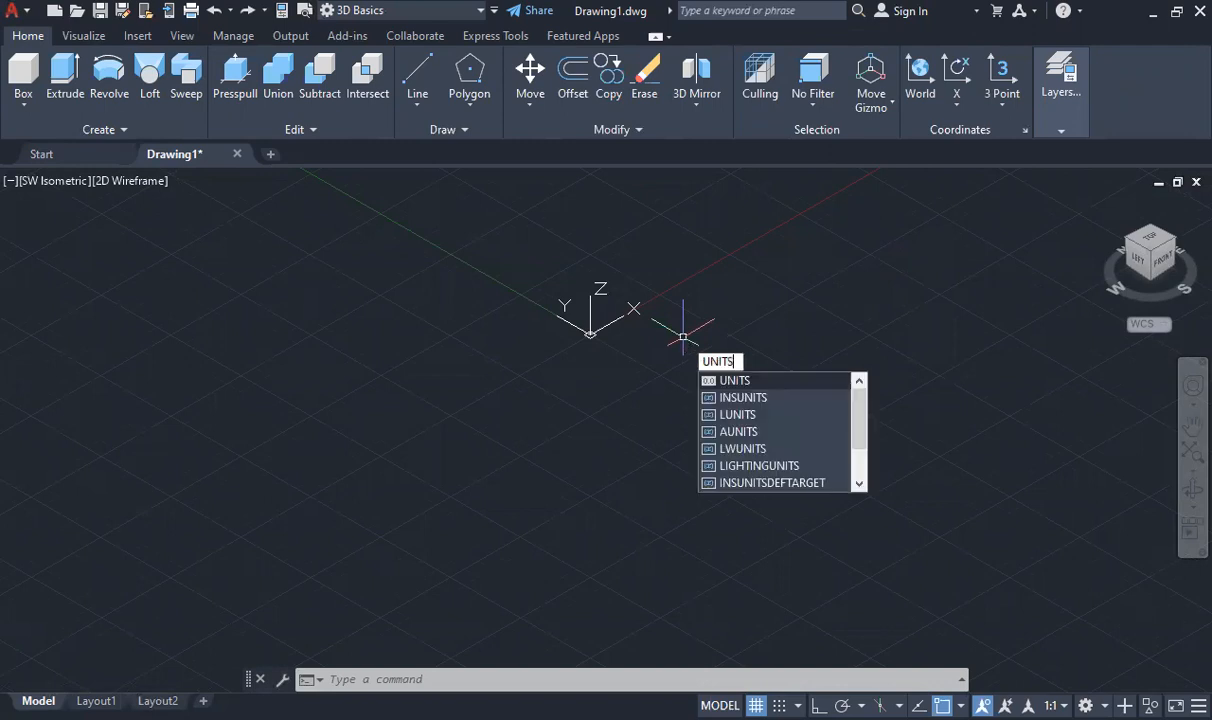
key(Return)
click(554, 366)
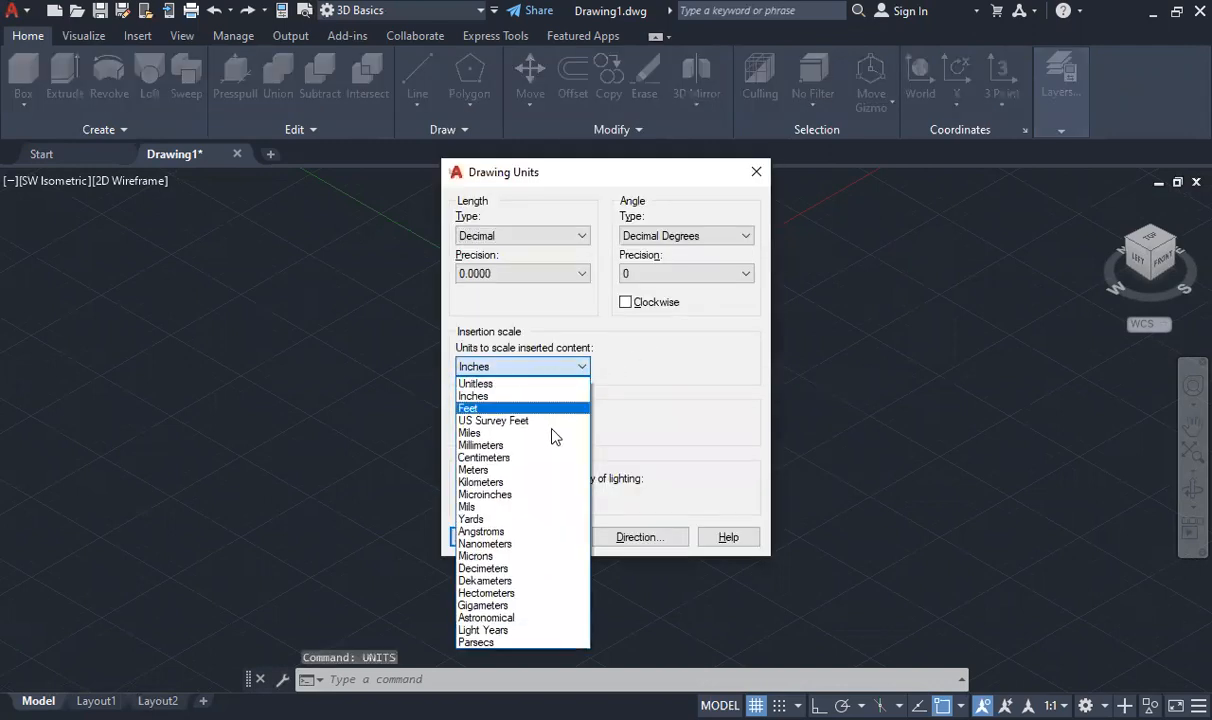
click(500, 446)
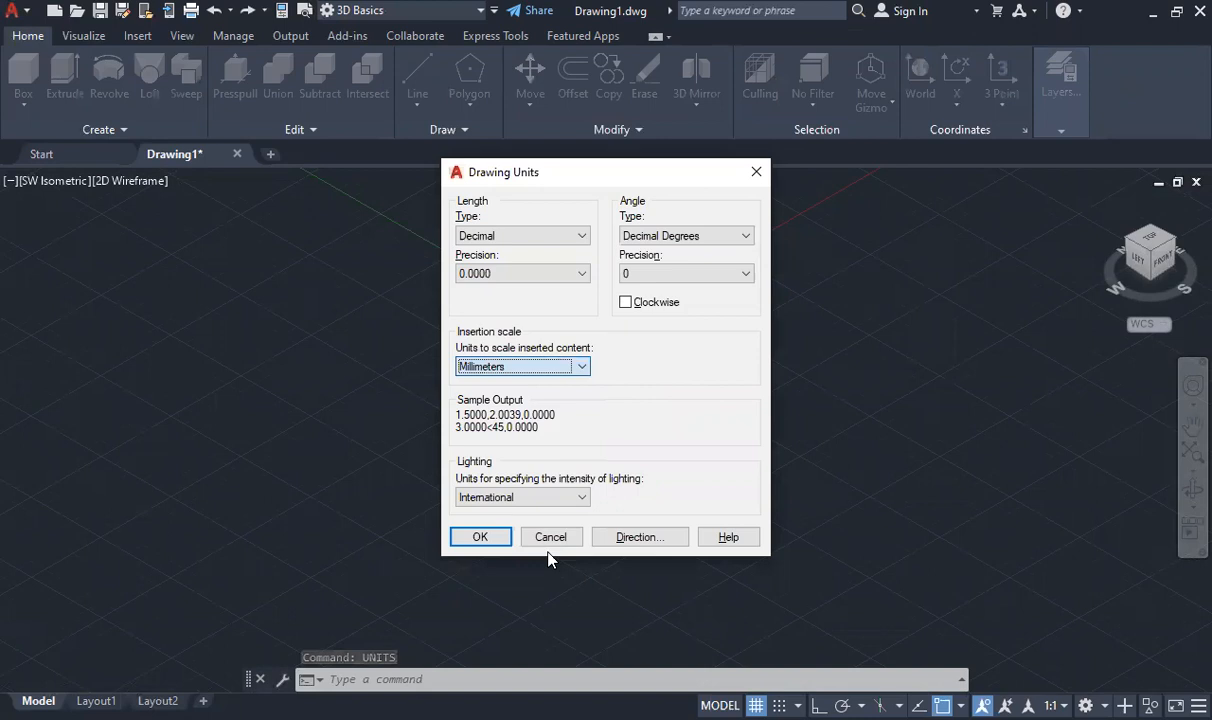
click(482, 536)
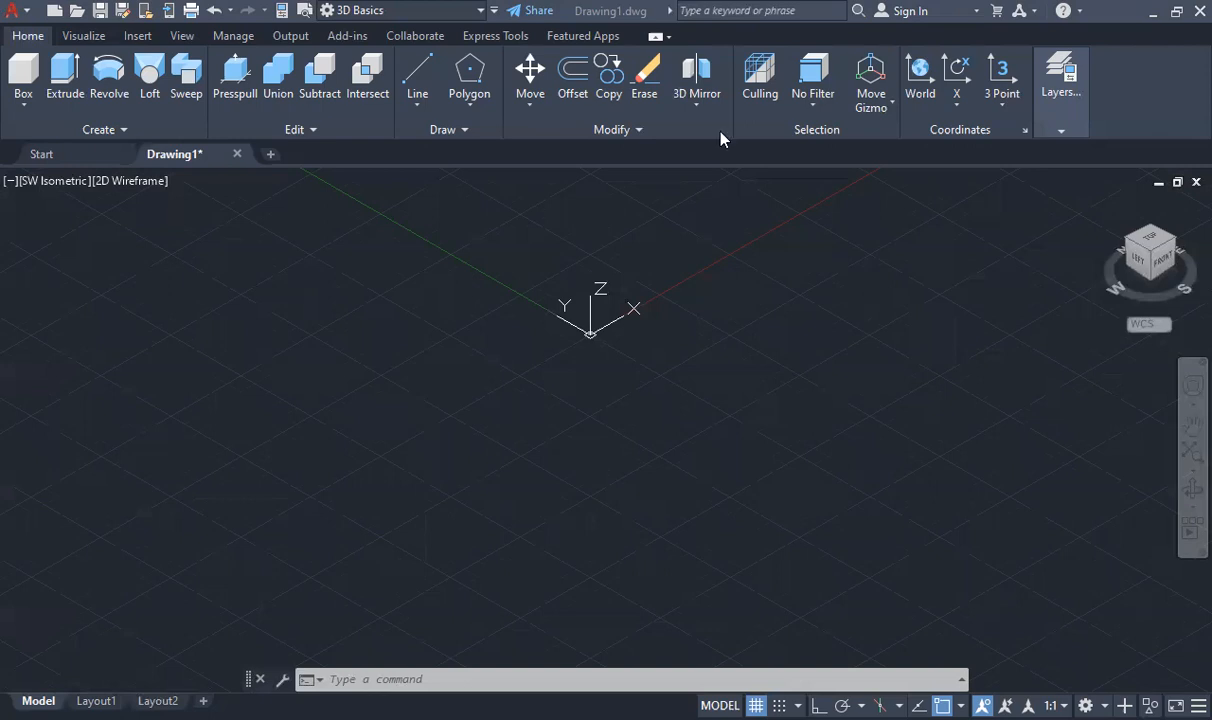
Try a new UCS in front of the world origin with its Y axis vertical, using Ortho, and undo it
middle_drag(674, 344, 712, 204)
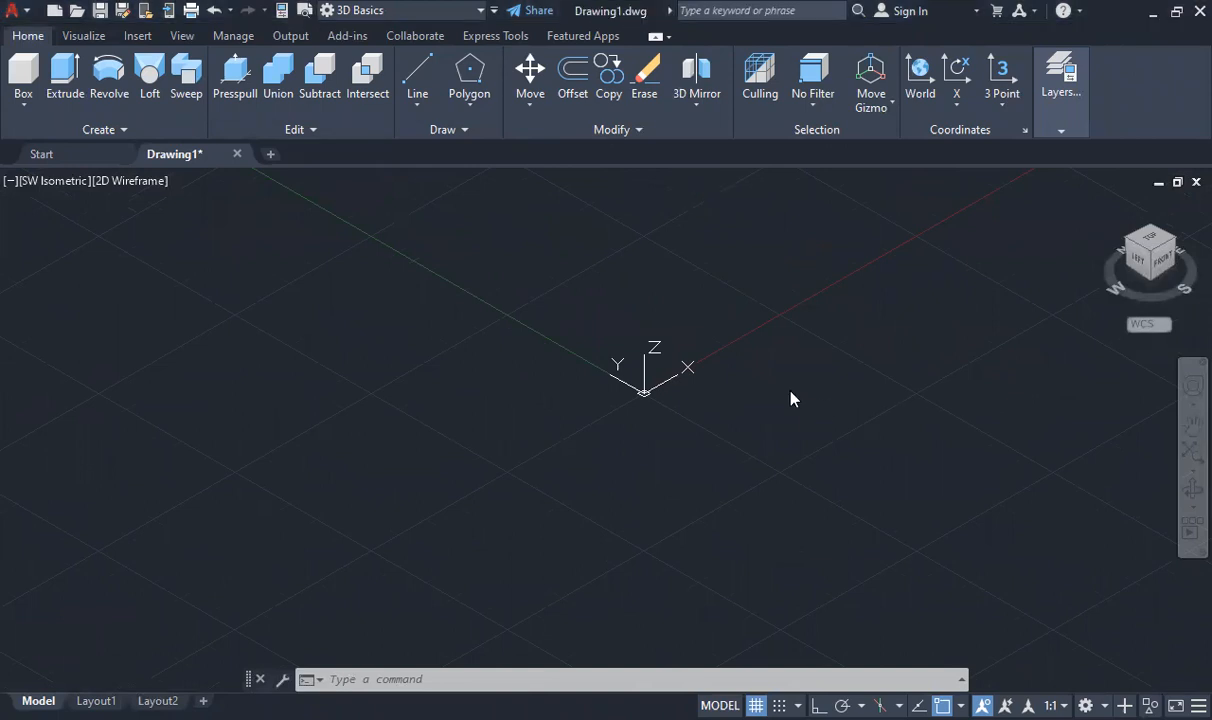
text(UCS)
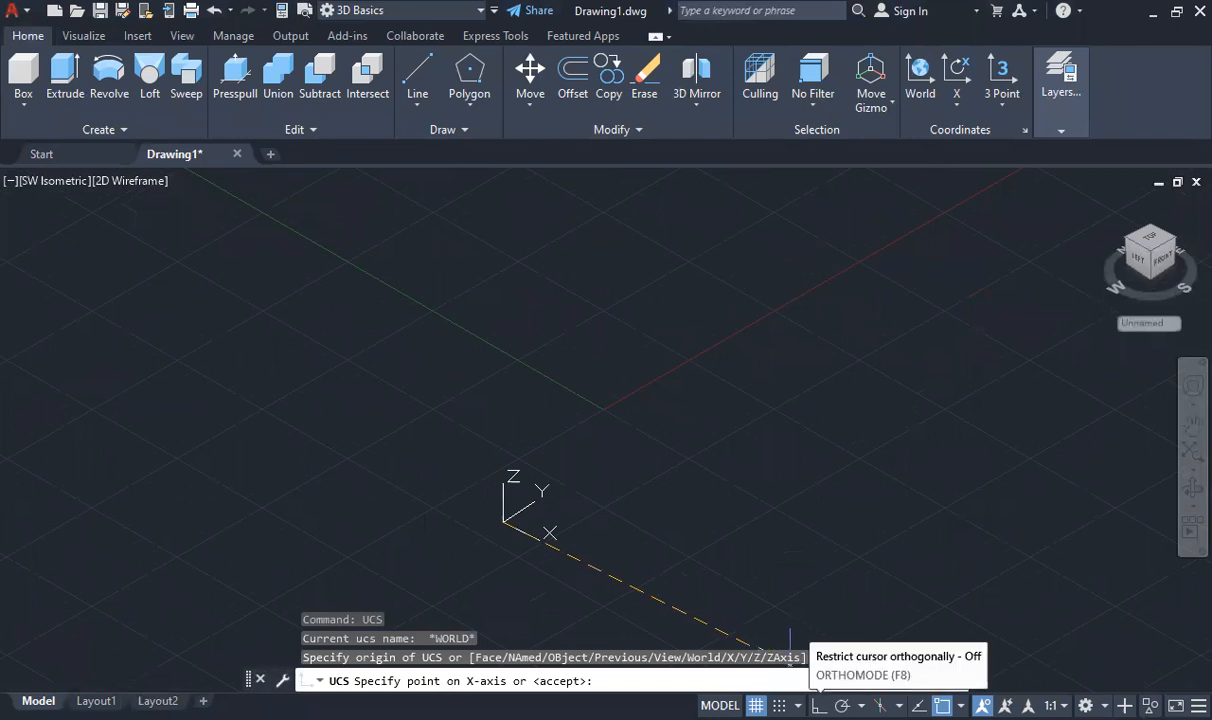
click(818, 705)
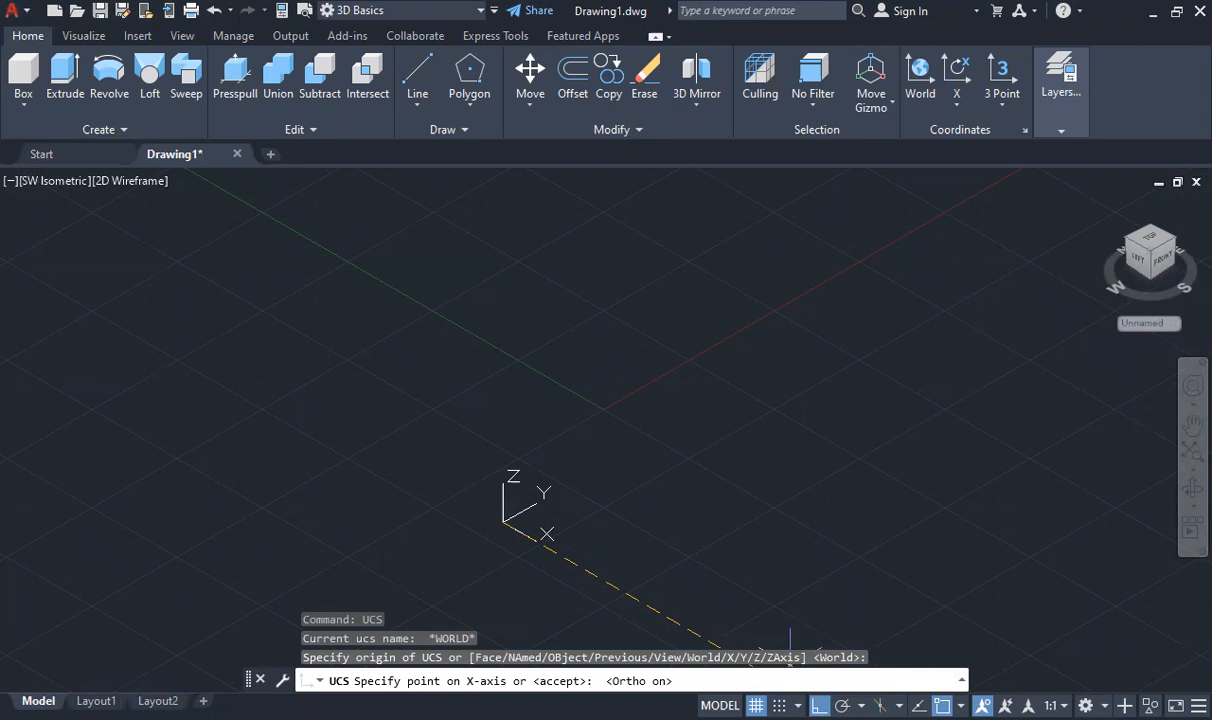
click(1027, 270)
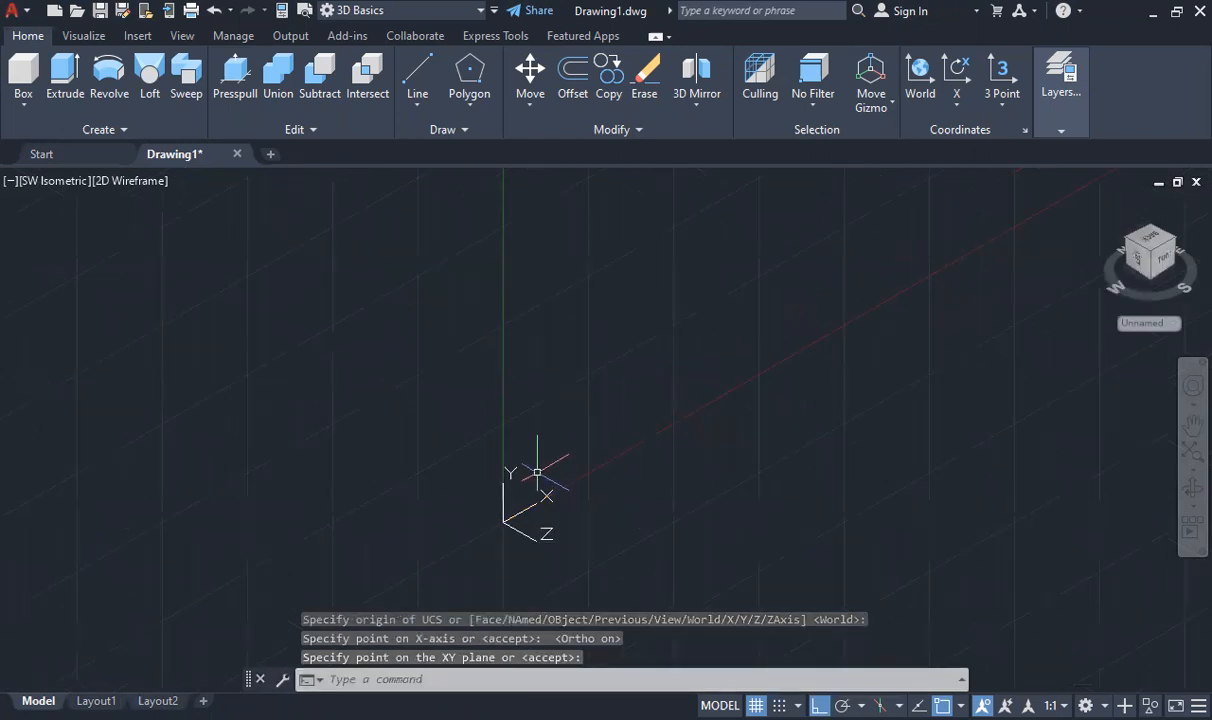
key(ctrl+z)
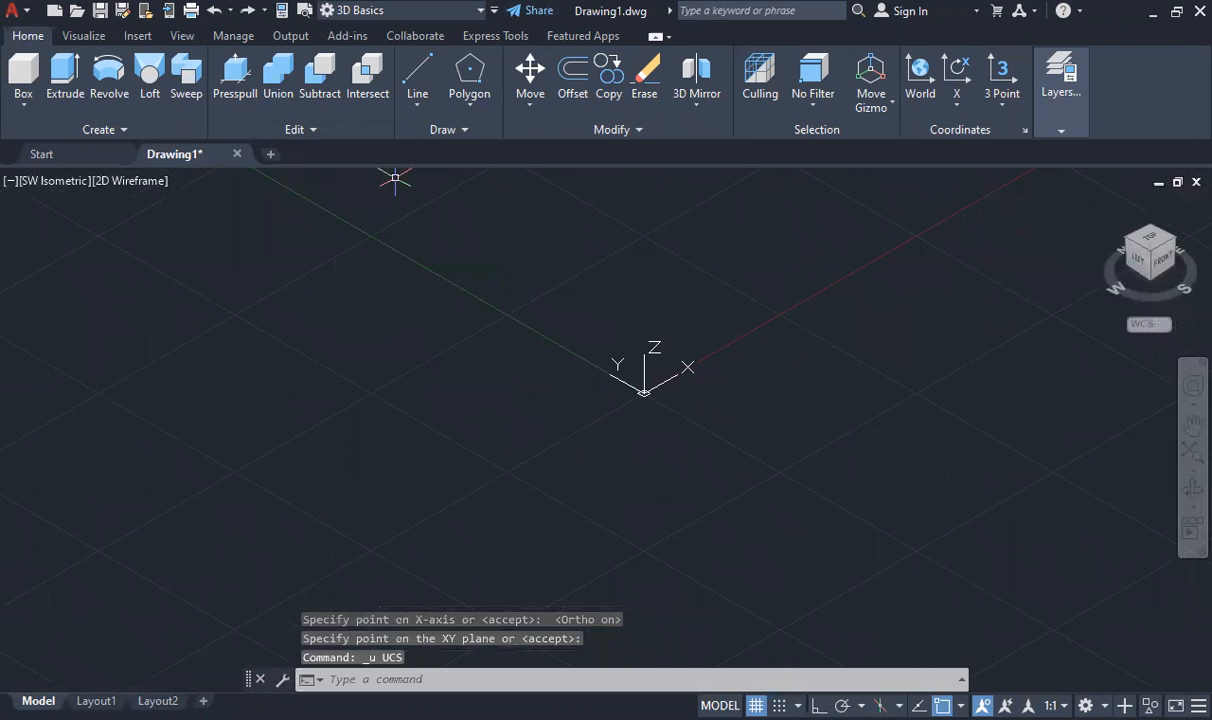
Define a new UCS just in front of the world origin, with X along world X and Y vertical, using Ortho
text(UCS)
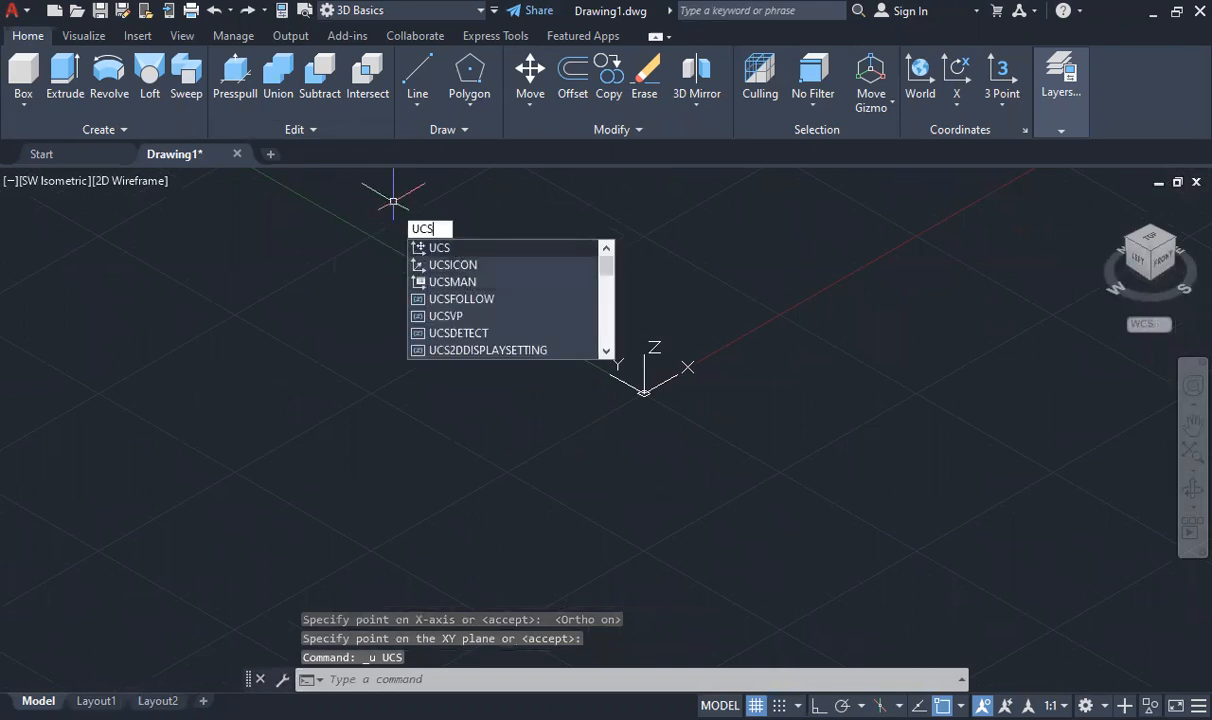
key(Return)
click(626, 434)
click(819, 706)
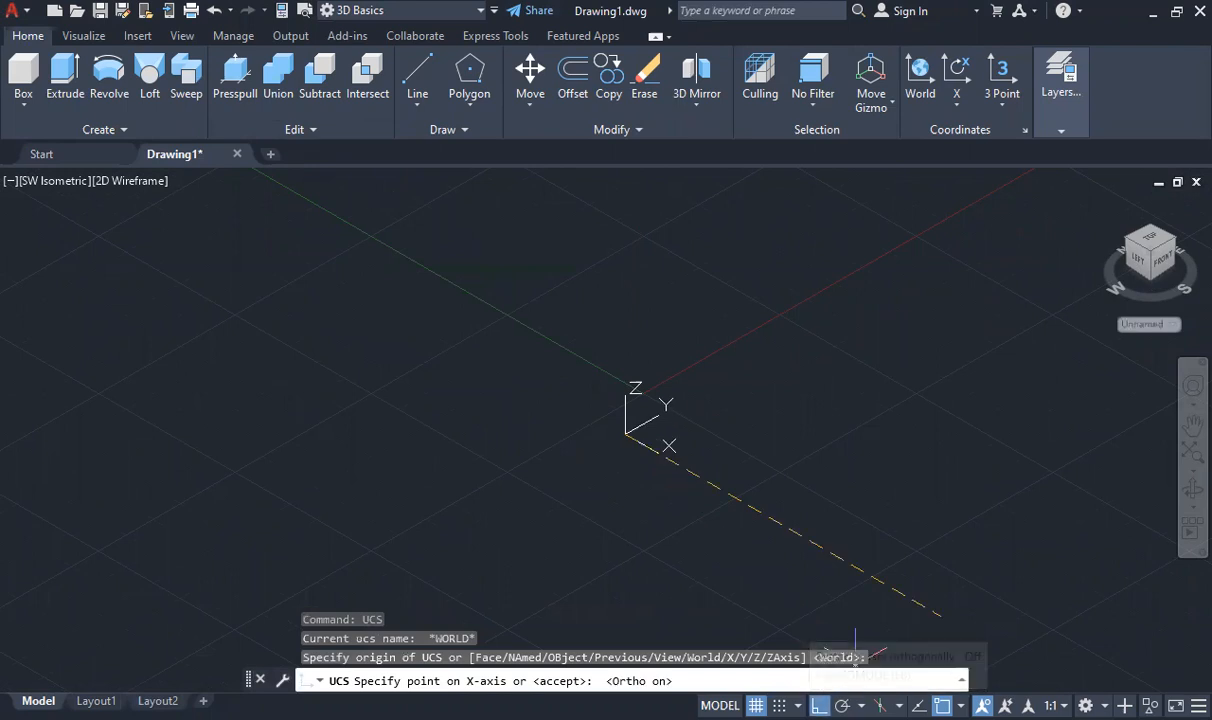
click(760, 357)
click(655, 365)
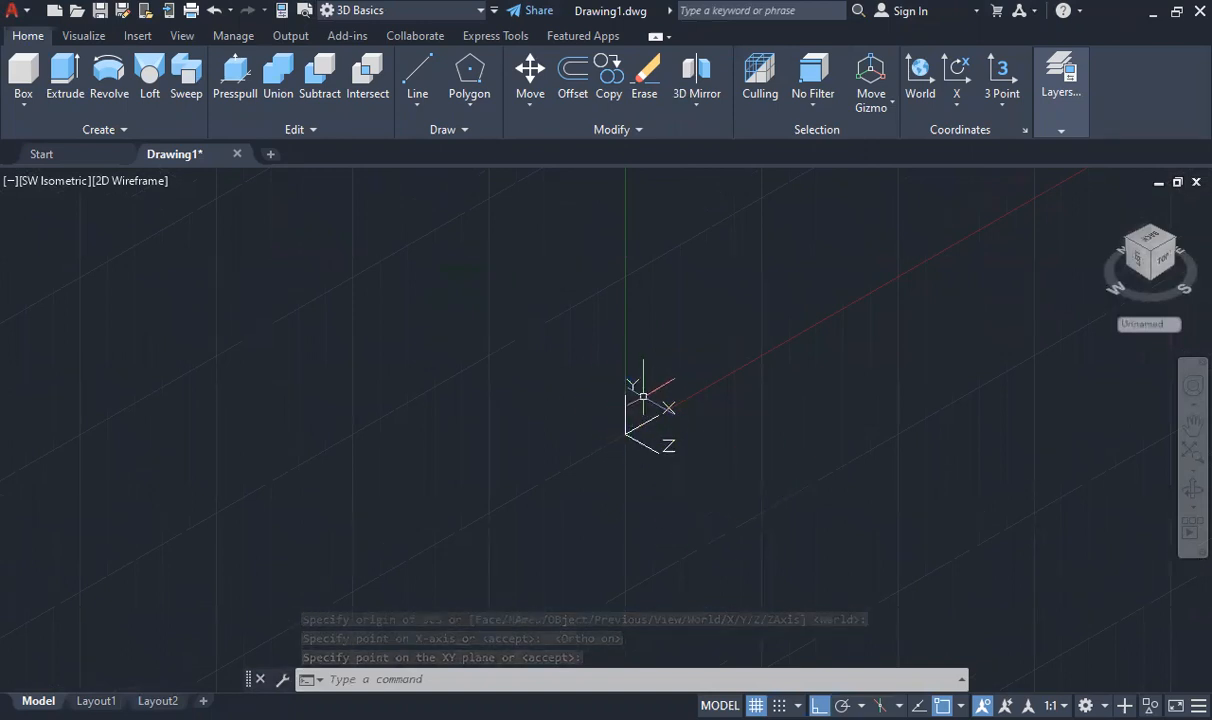
Try redefining the UCS with its X axis reversed and its Y axis pointing down, and undo it
text(ucs)
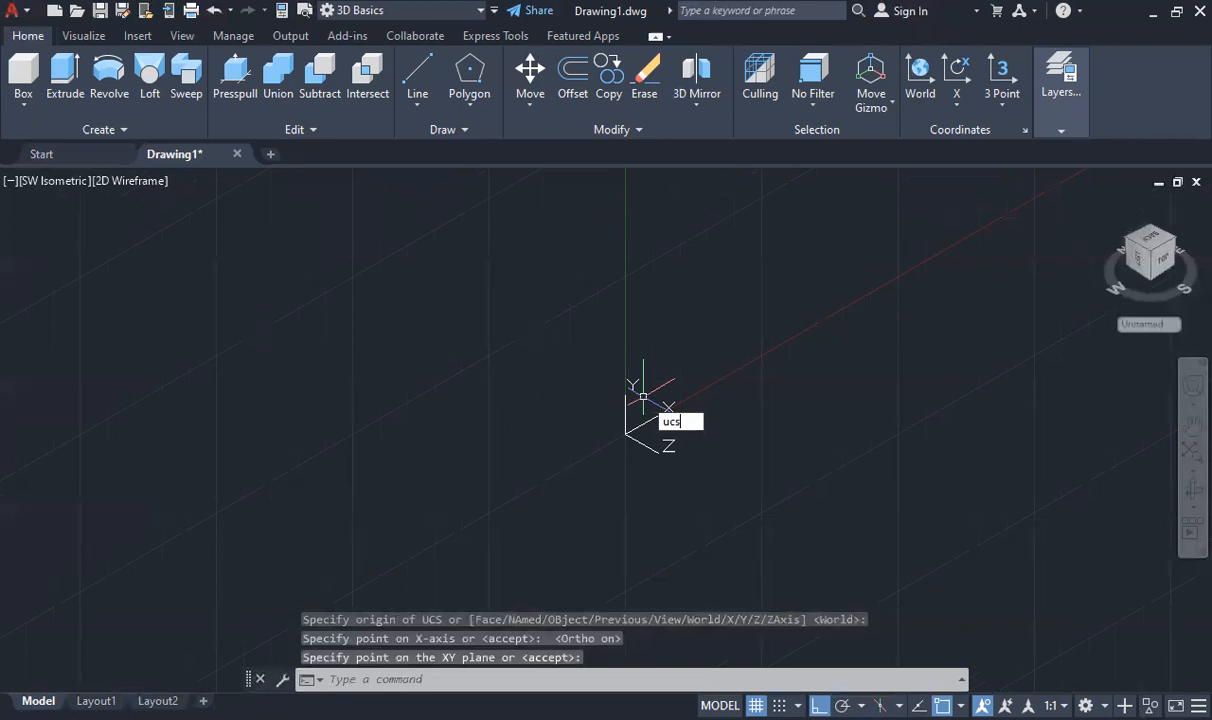
click(546, 481)
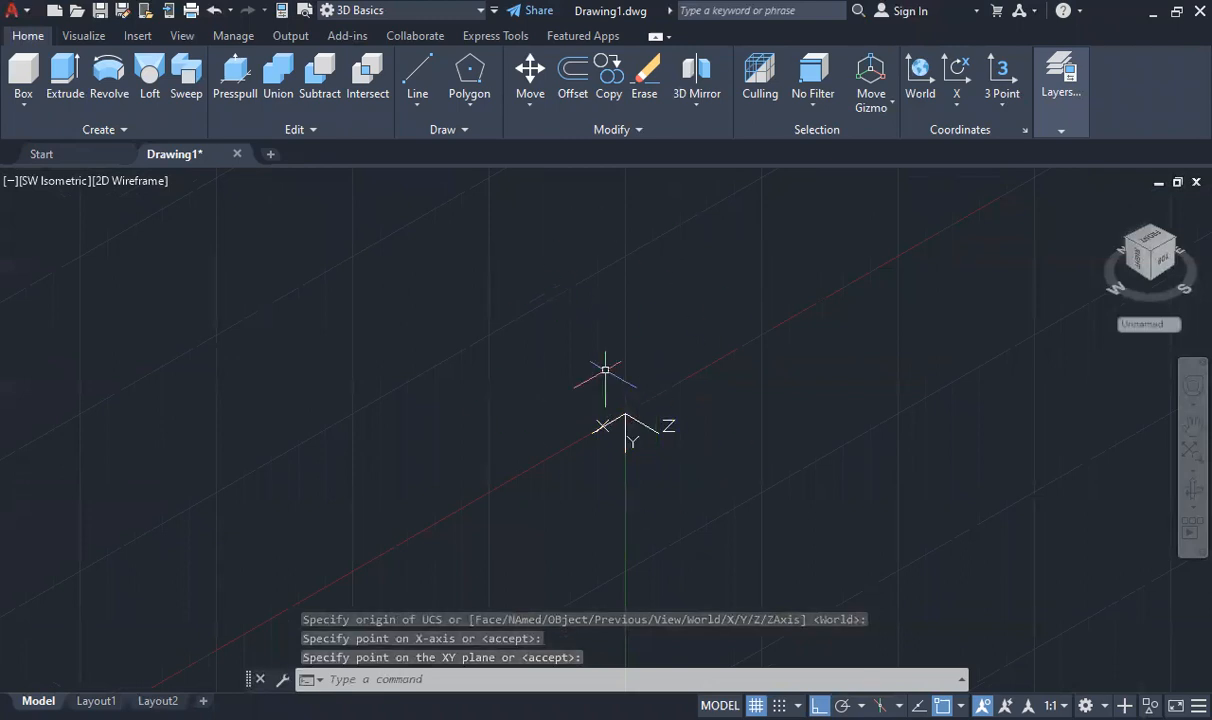
click(645, 418)
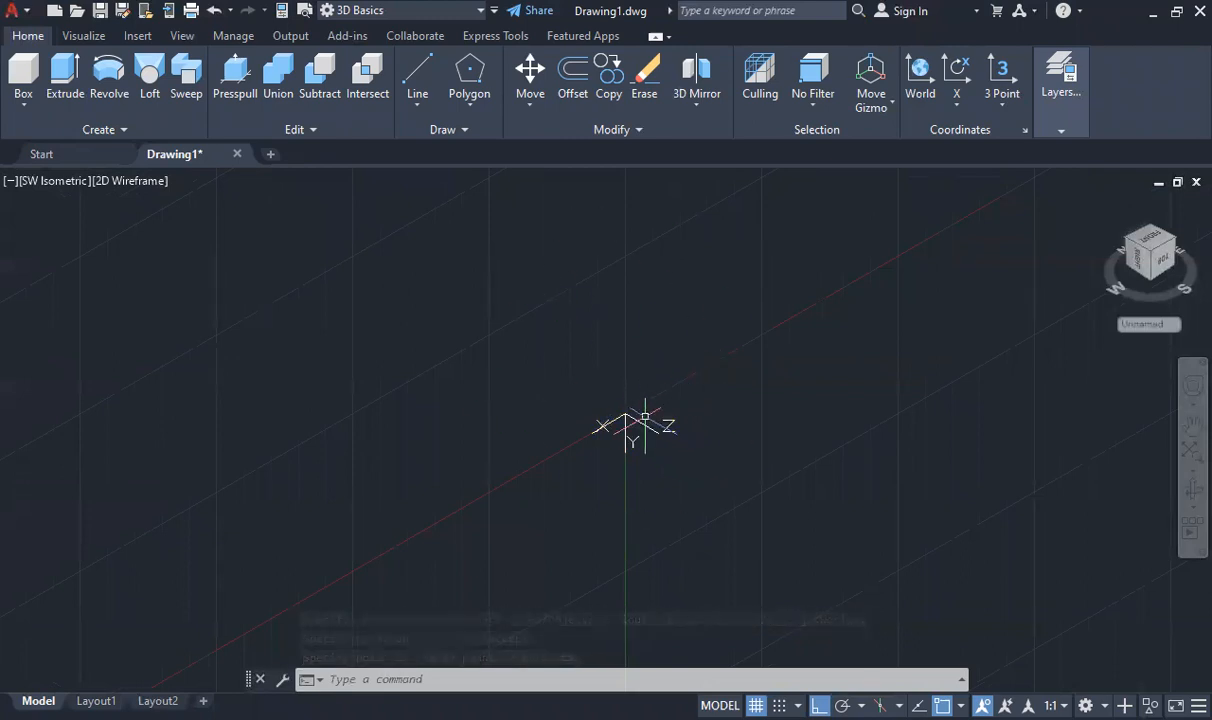
key(ctrl+z)
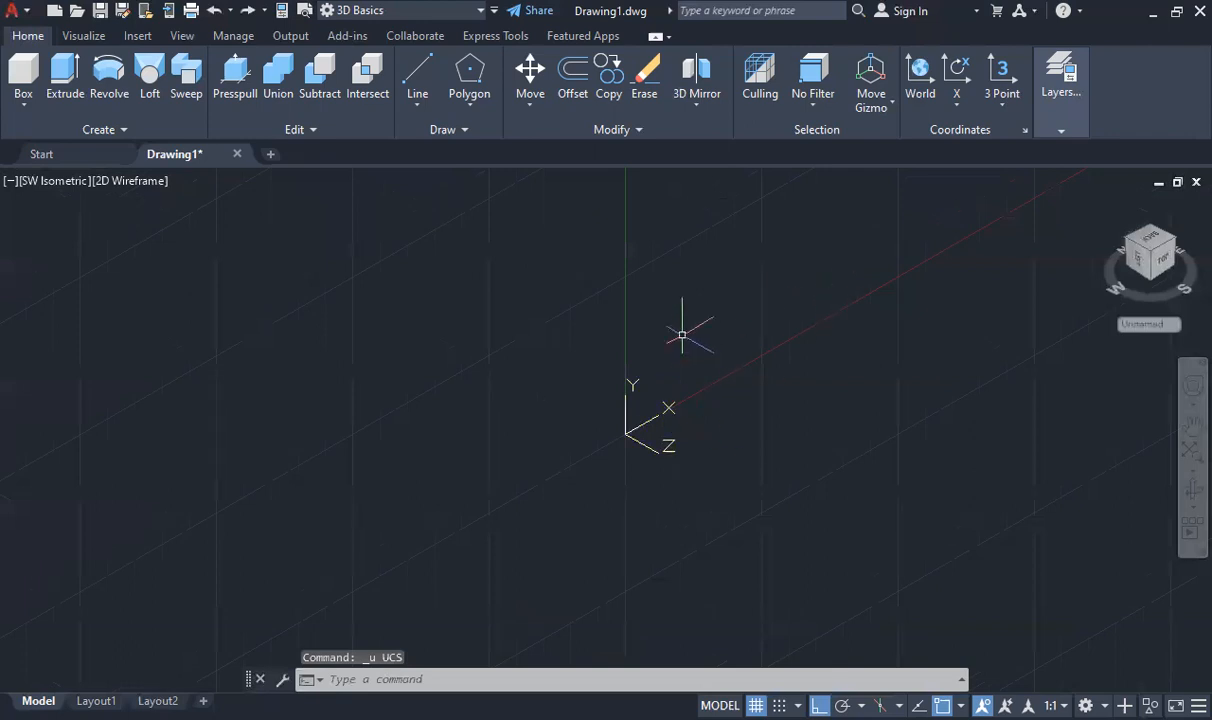
scroll(712, 333, down, 2)
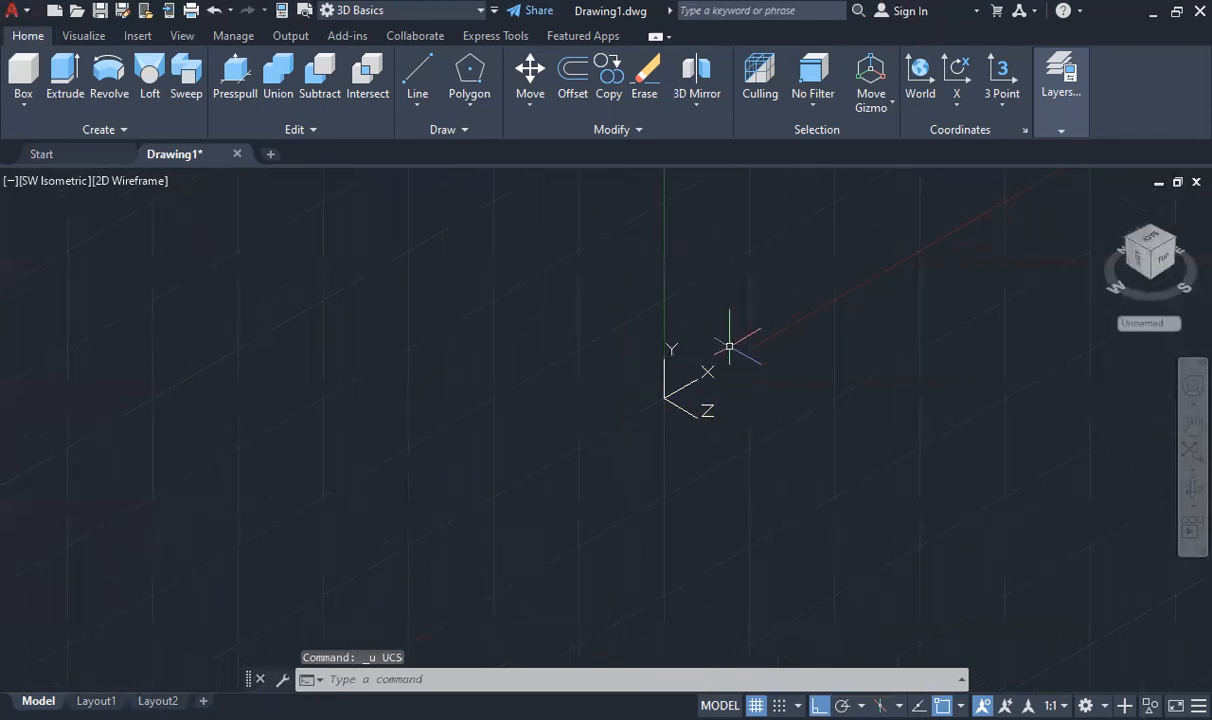
scroll(885, 197, down, 3)
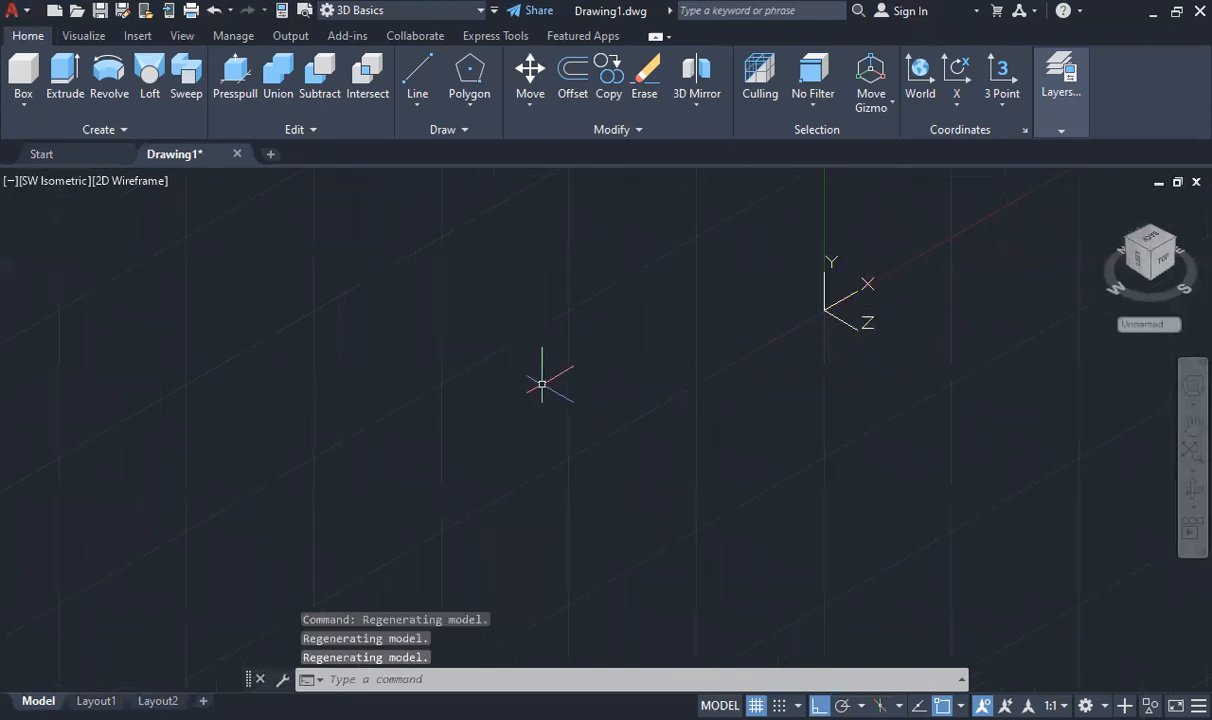
Draw a closed L-shaped polyline with a 125 mm base, 64 mm outer height, 25 mm top edge, 54 mm inner height and 10 mm end
click(417, 100)
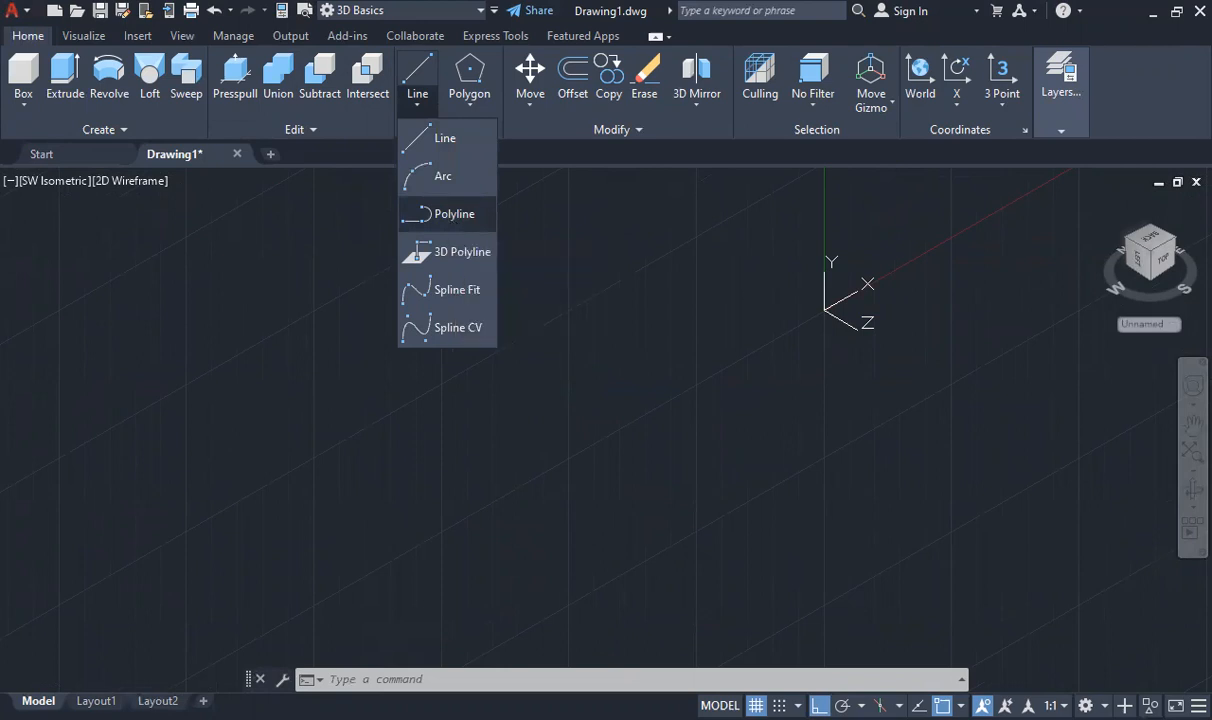
click(450, 213)
click(310, 577)
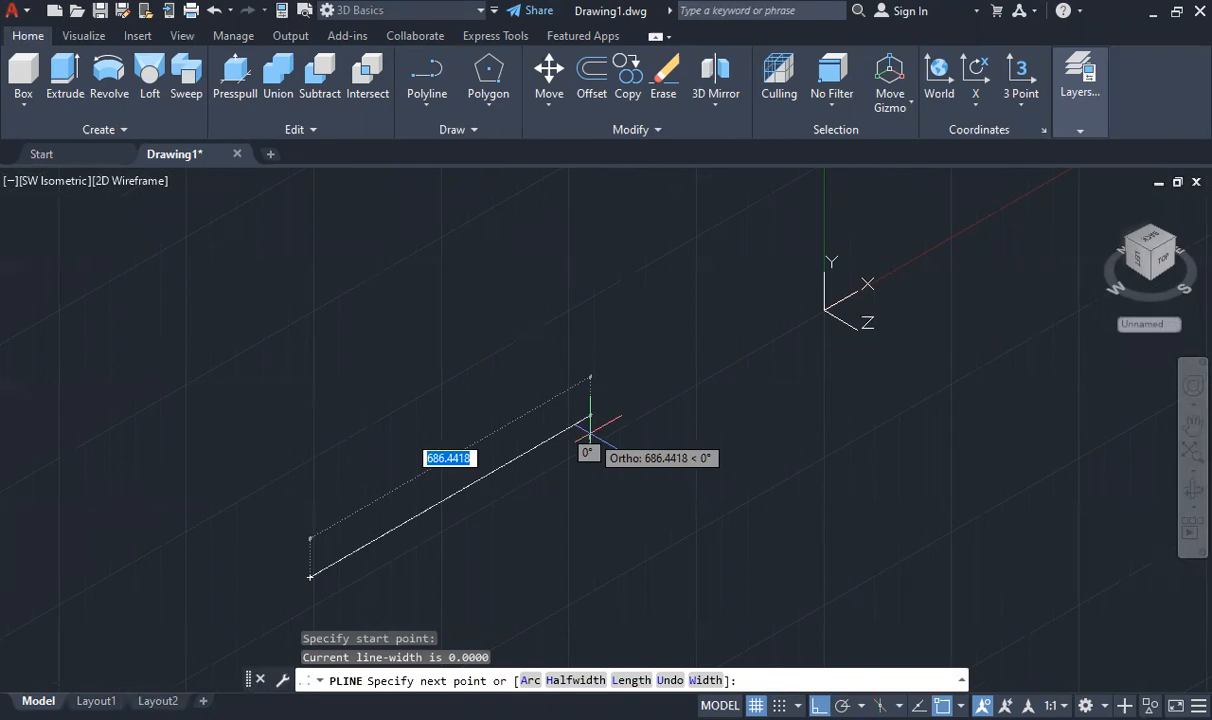
text(125)
key(Return)
scroll(295, 549, up, 4)
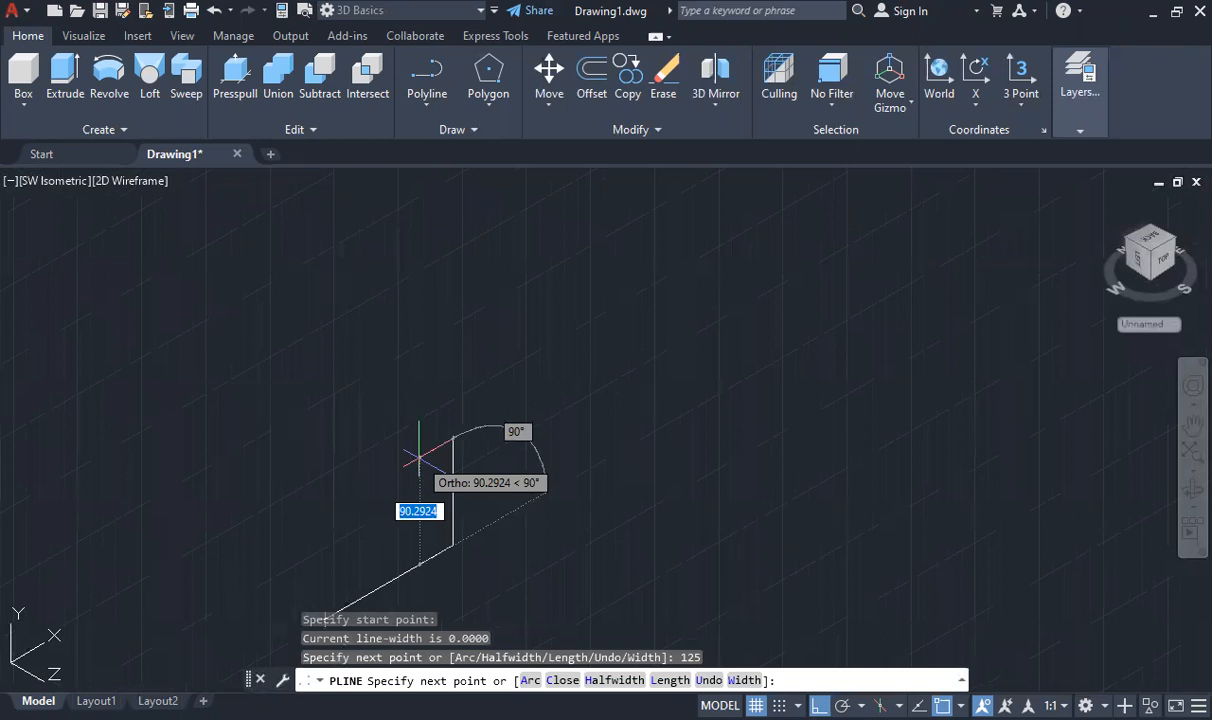
text(64)
key(Return)
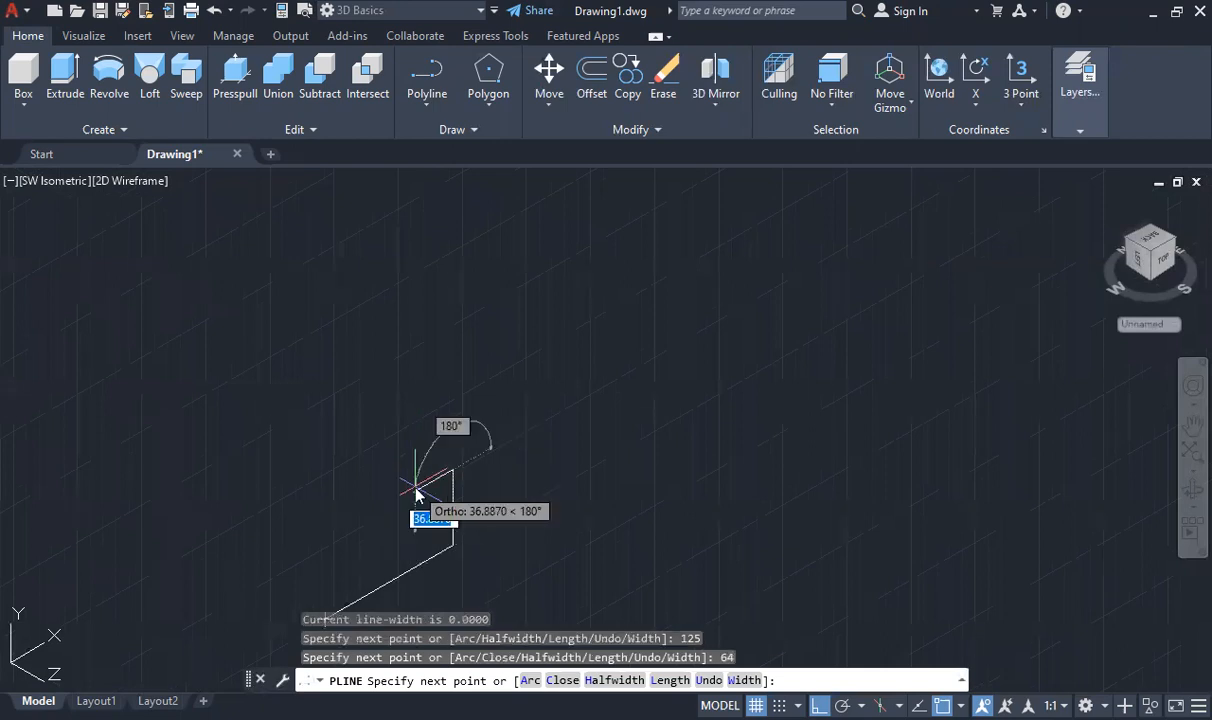
text(25)
key(Return)
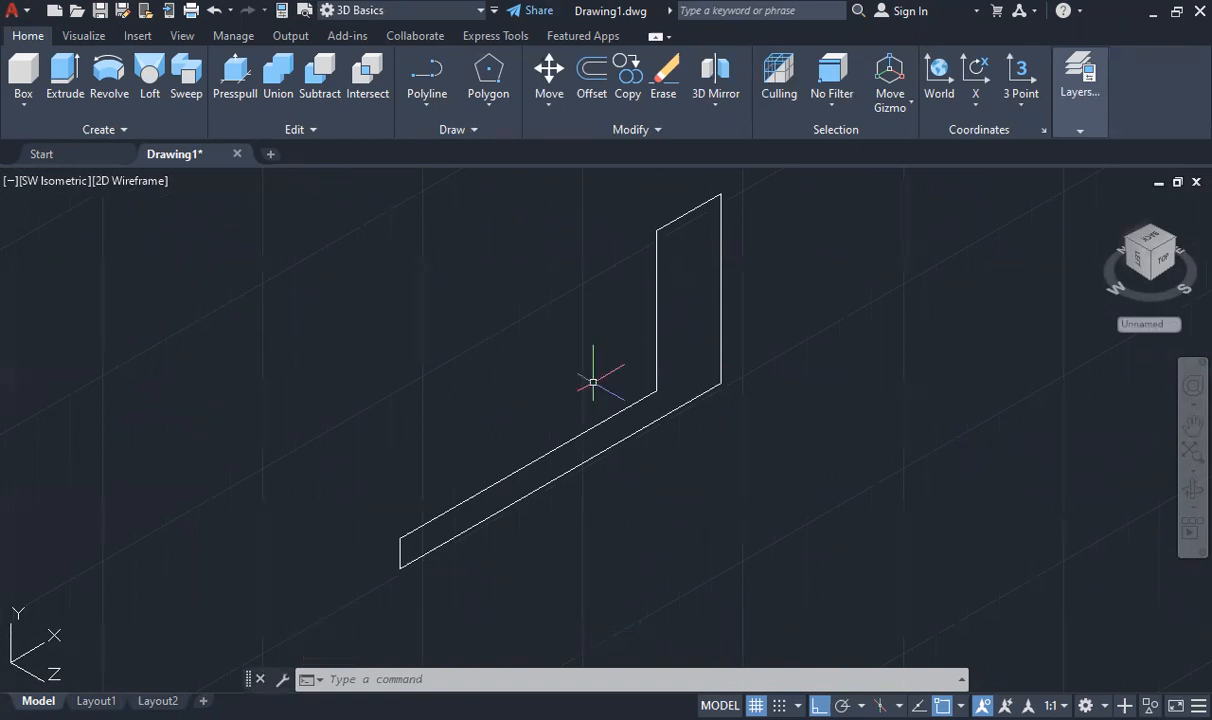
Measure the length of the L-shaped profile's long base edge, using the Distance option of MEASUREGEOM
text(mea)
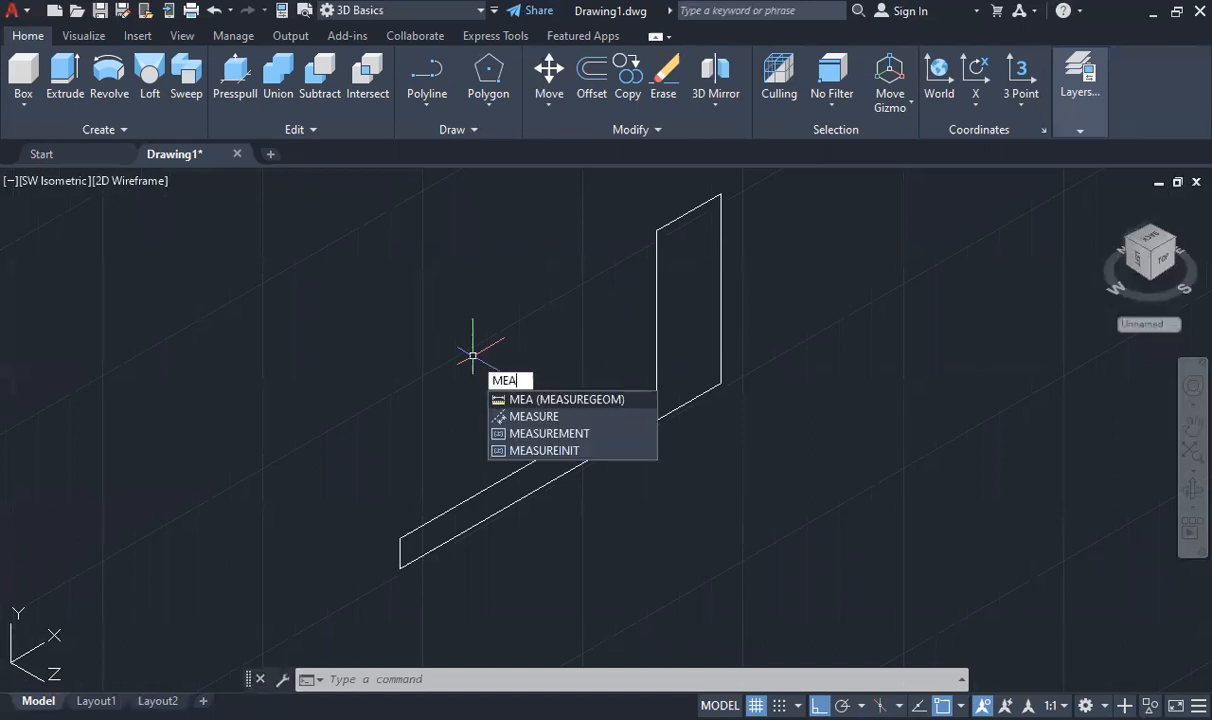
key(Return)
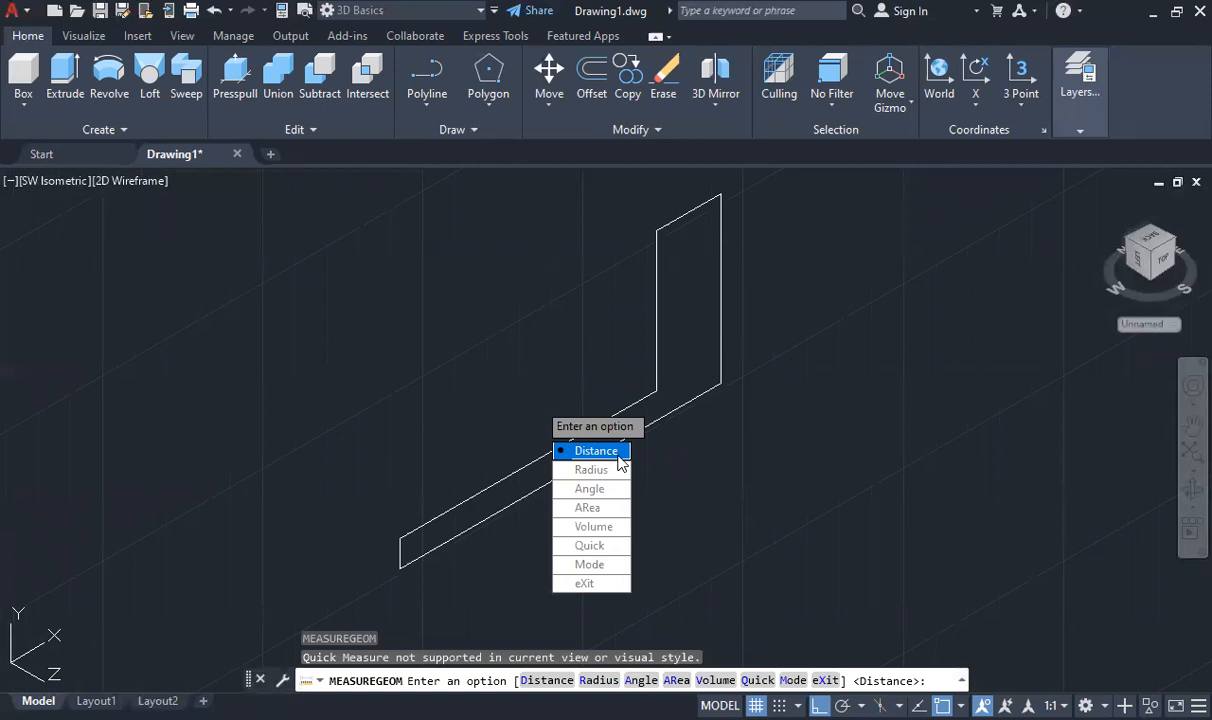
click(590, 545)
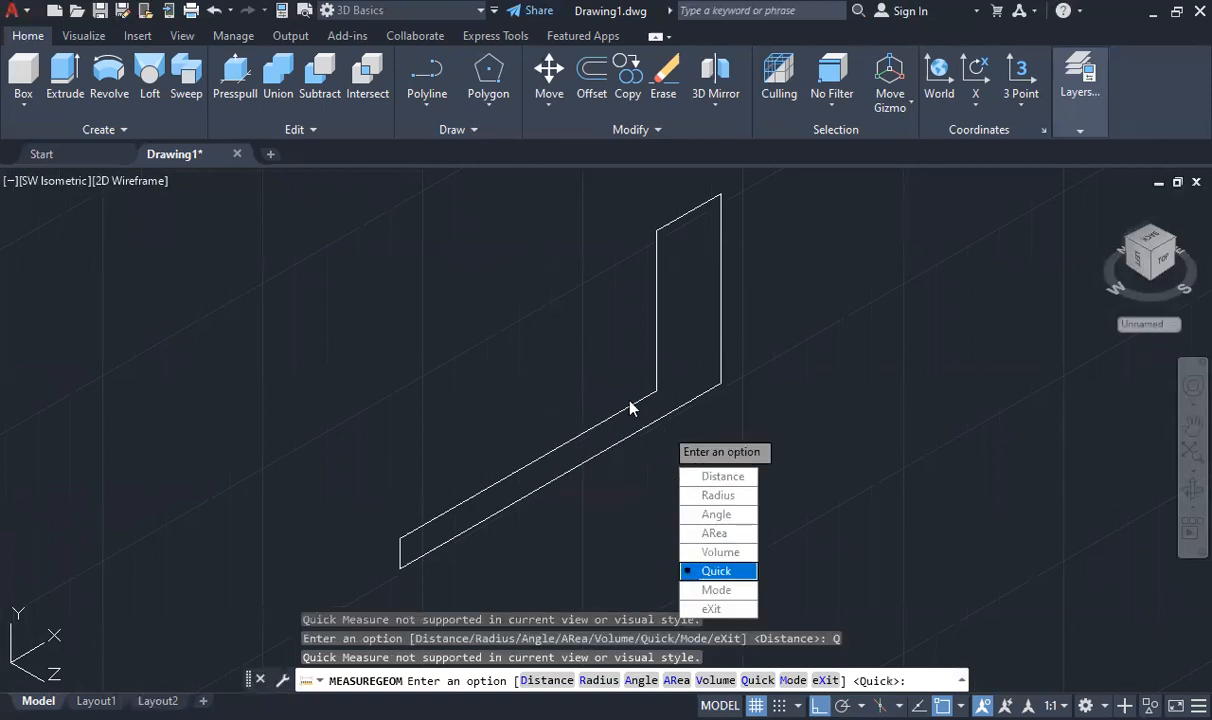
key(Return)
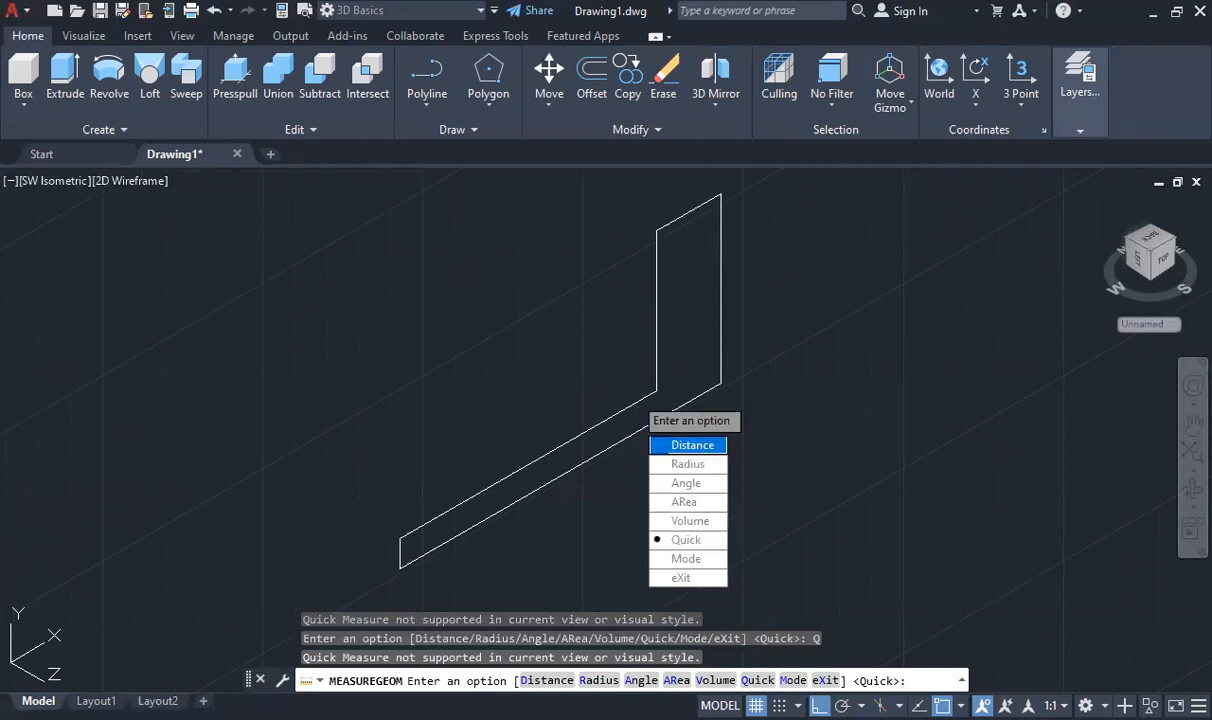
click(692, 445)
click(400, 568)
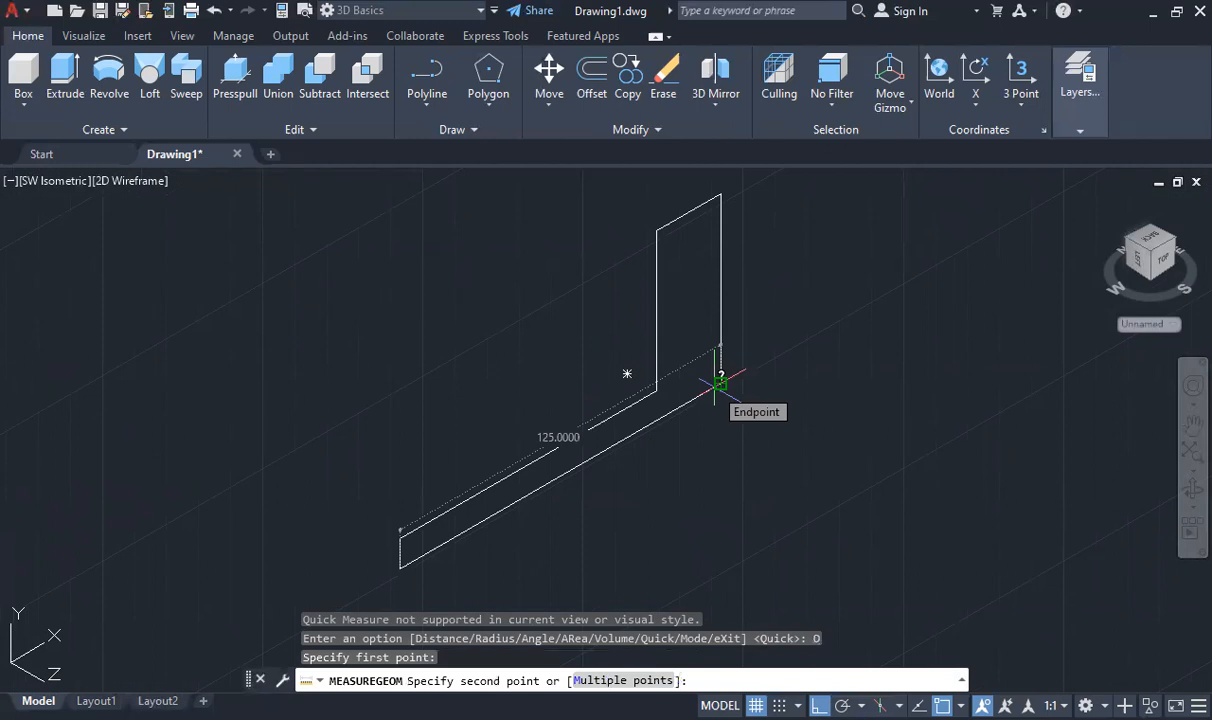
click(714, 388)
key(Escape)
Measure the distance along the outer vertical edge of the L-shaped profile, from its base corner to its upper corner
key(Return)
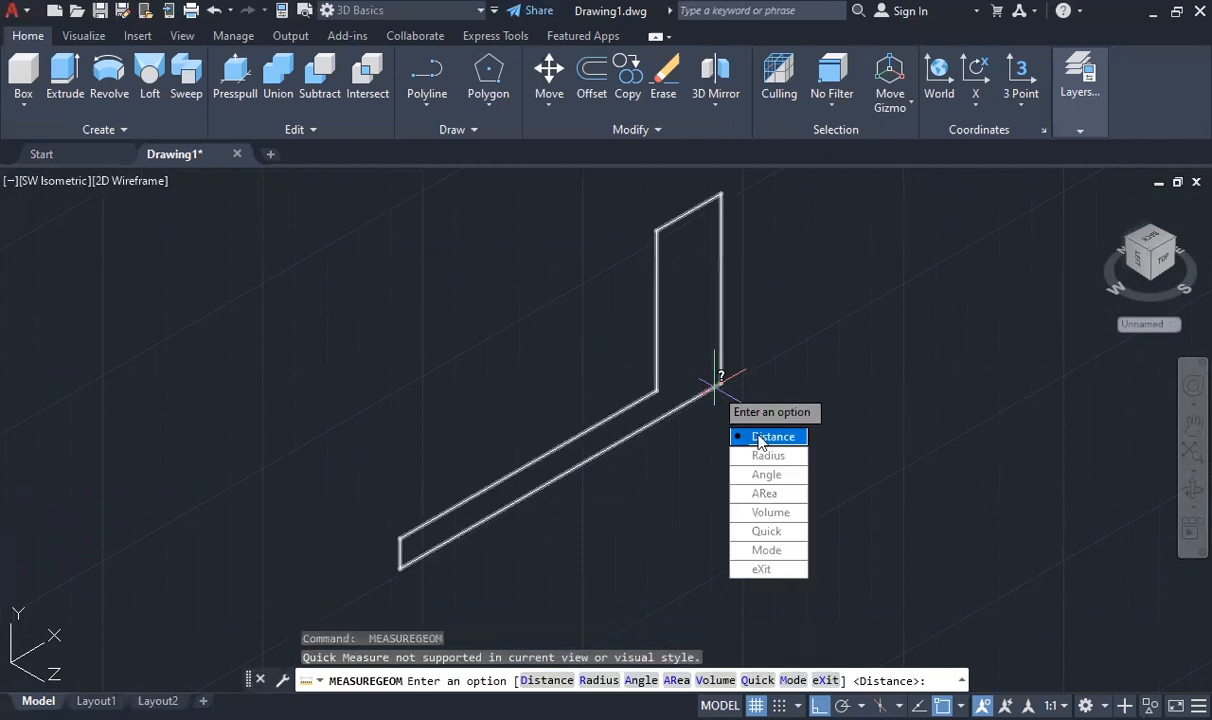
text(d)
key(Return)
click(719, 384)
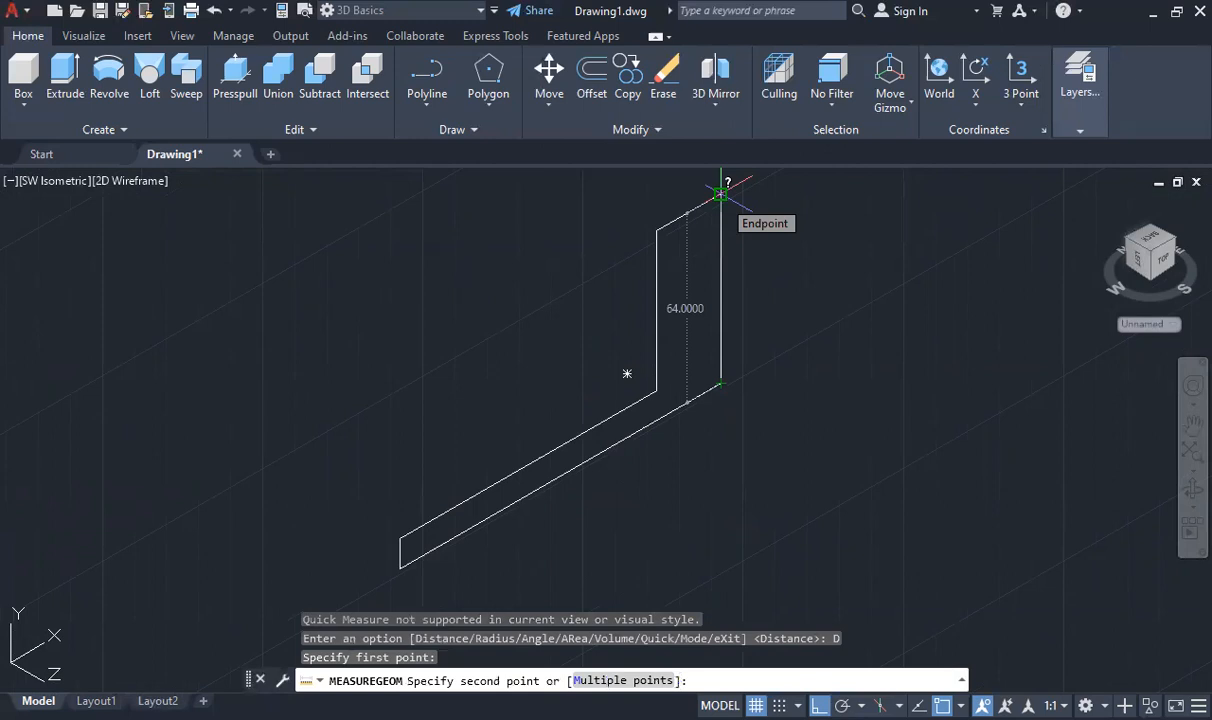
key(Escape)
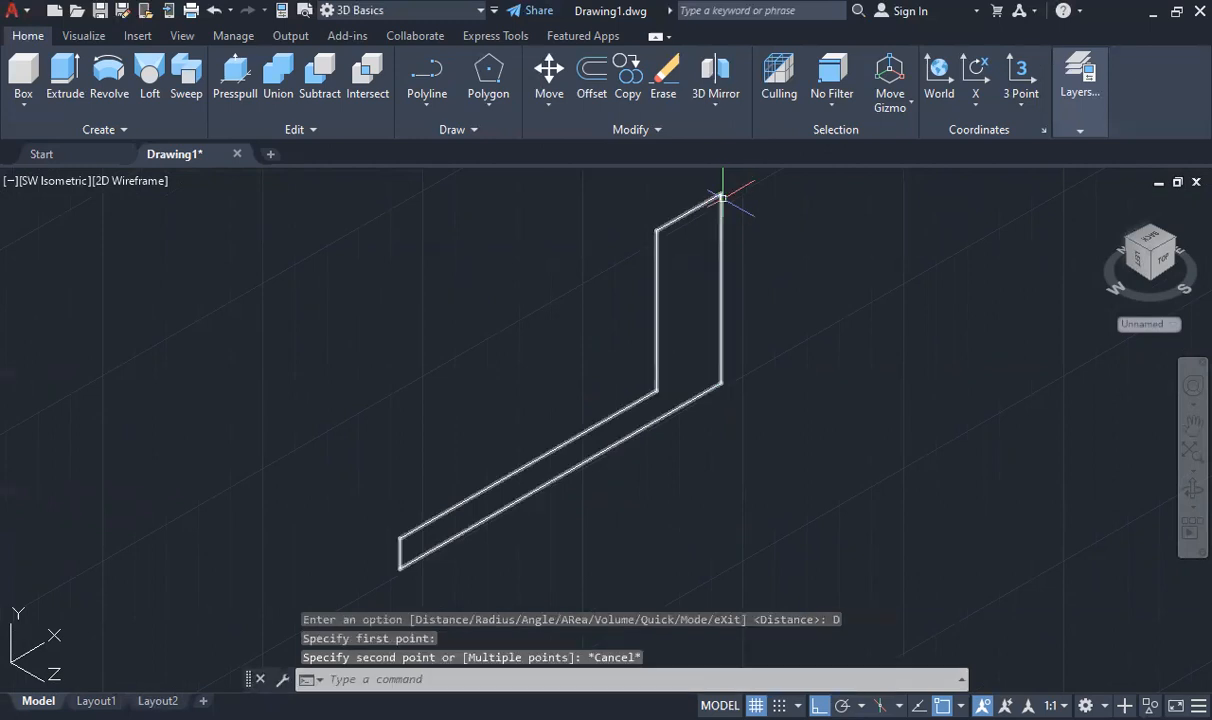
Measure the profile's top edge, inner vertical edge and short end edge as point-to-point distances
key(Return)
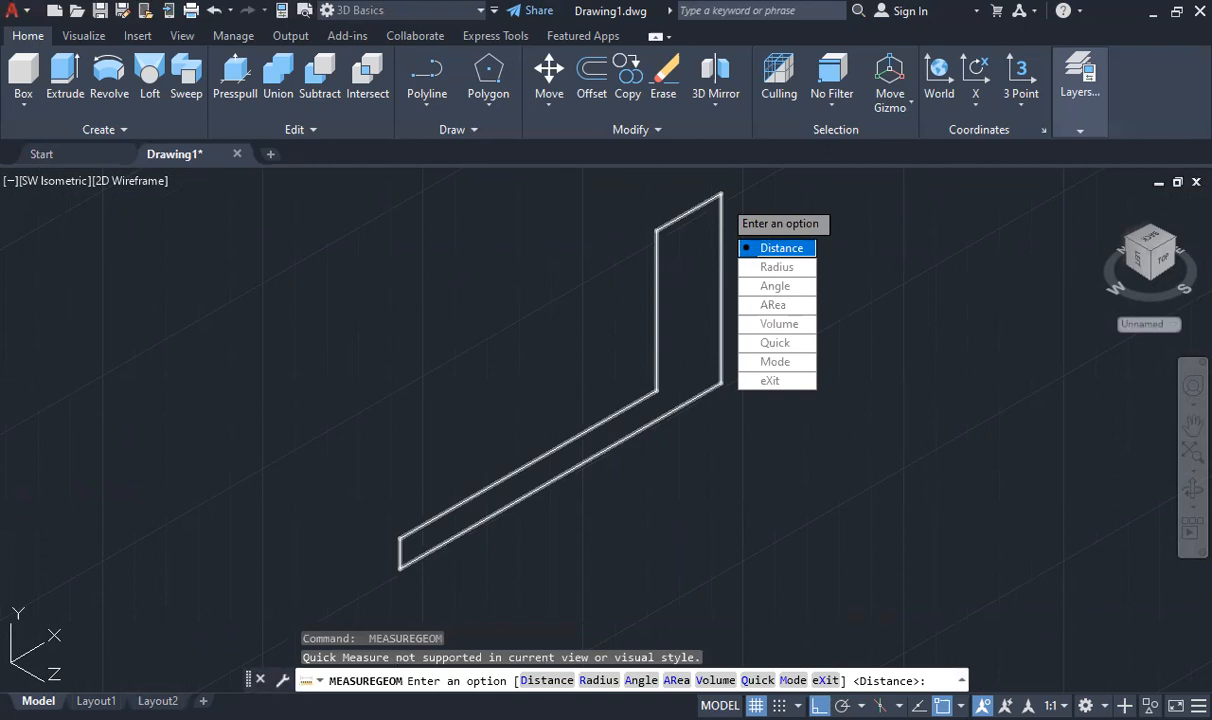
key(Return)
click(721, 194)
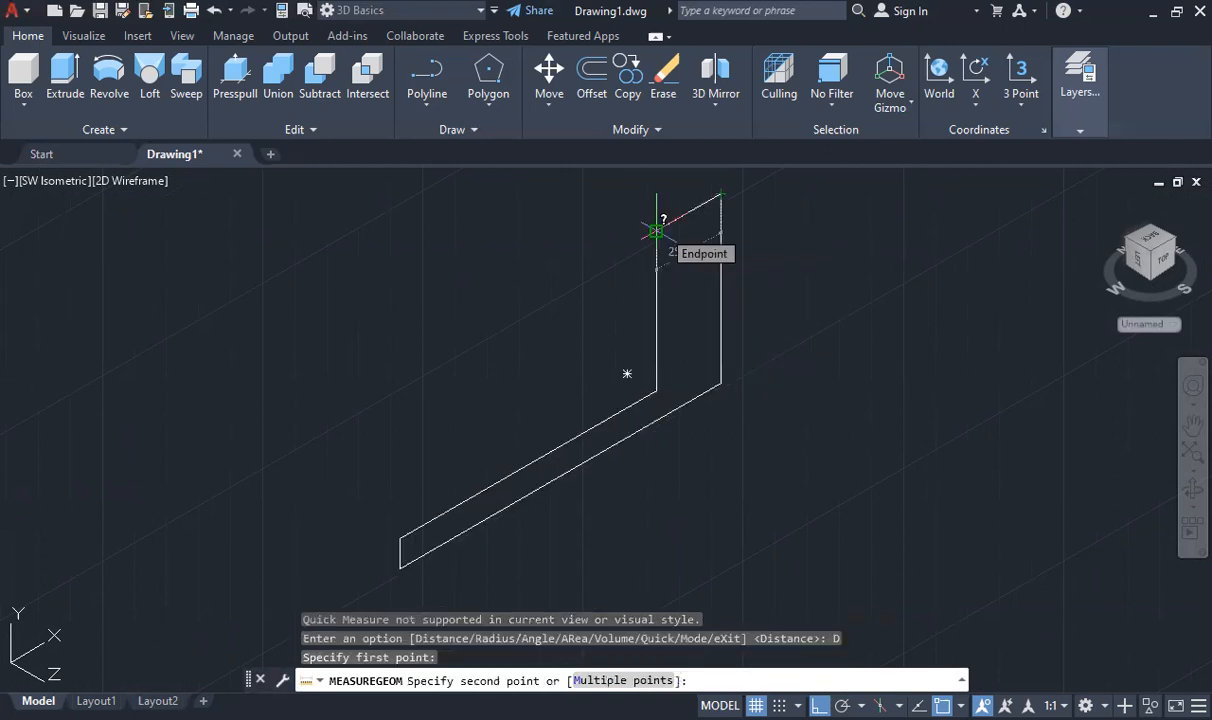
click(656, 231)
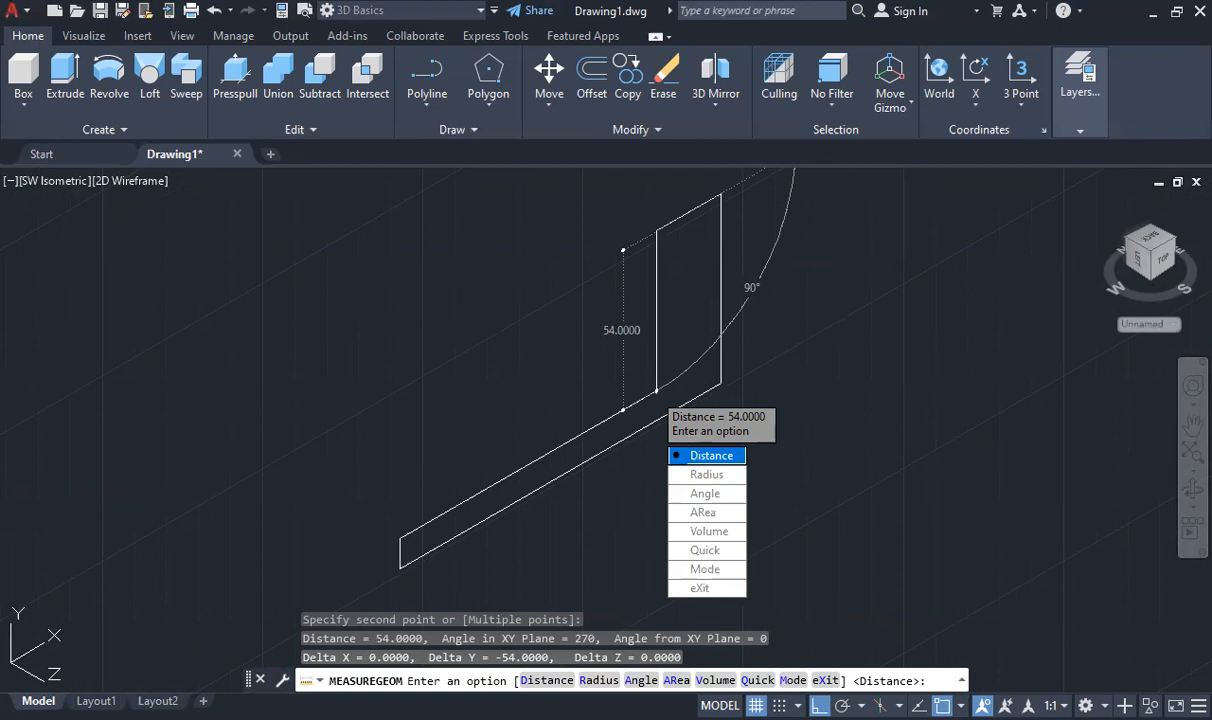
click(401, 537)
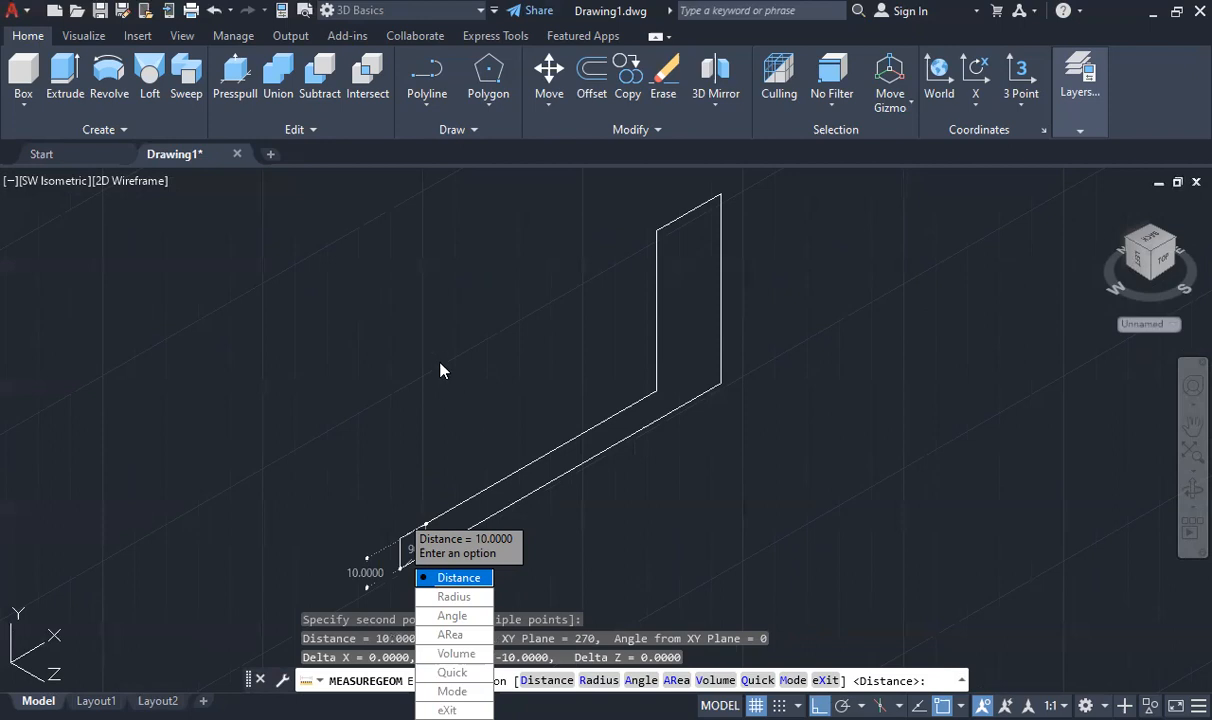
key(Escape)
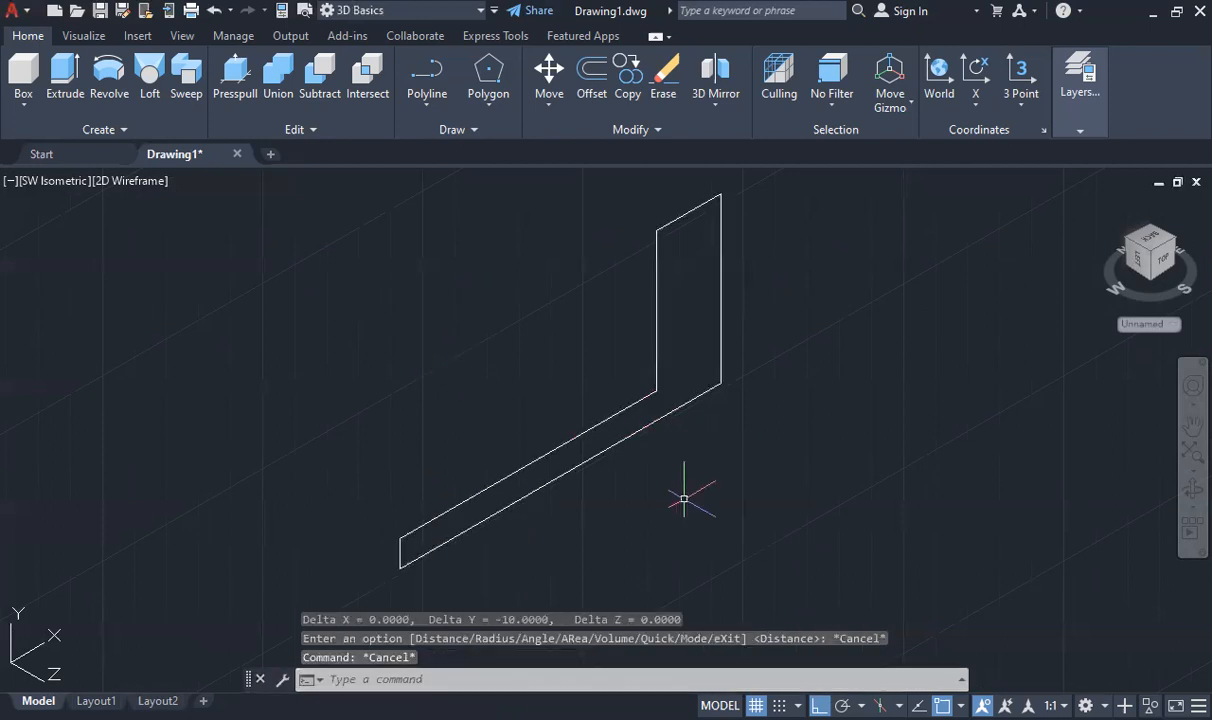
Draw a separate 900 mm polyline segment along the X direction, away from the small L-shaped profile
click(421, 94)
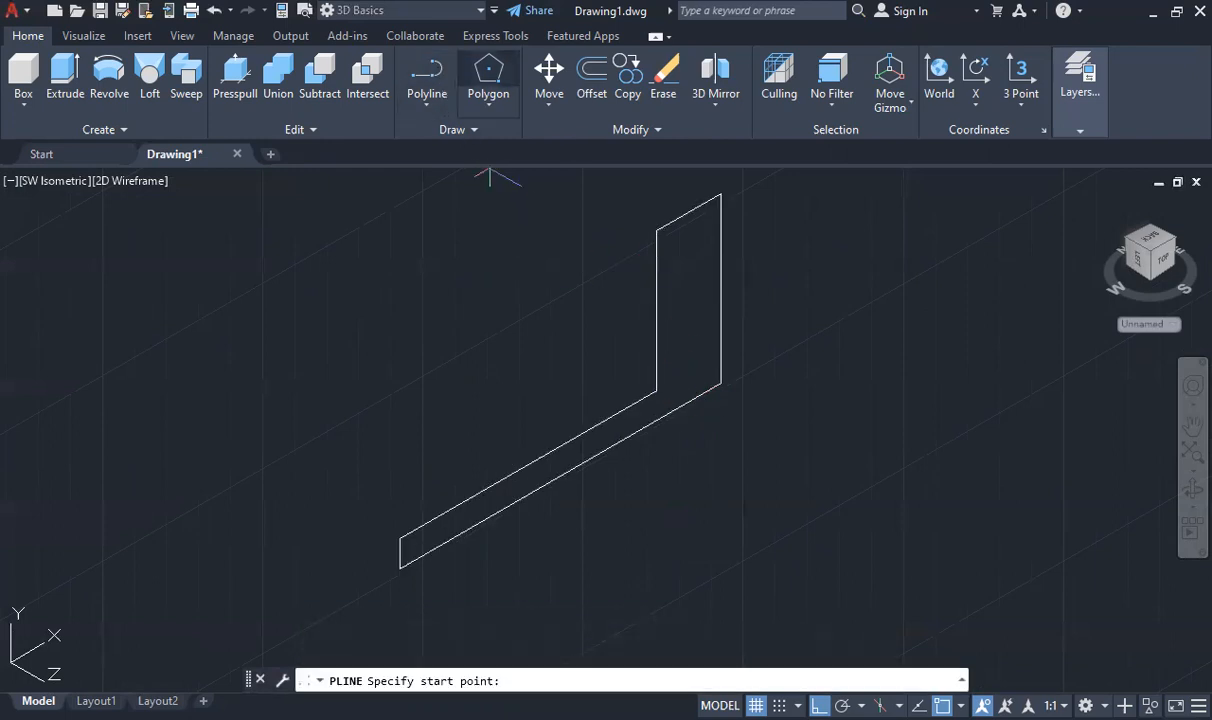
scroll(867, 522, down, 6)
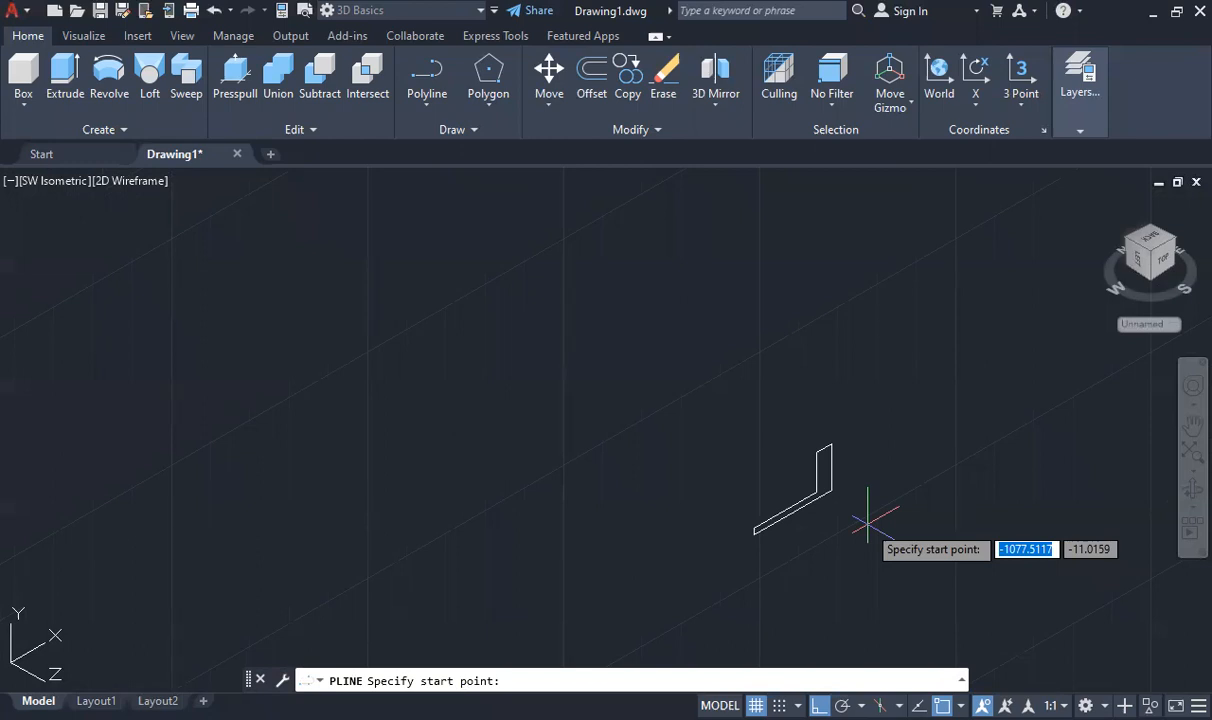
click(452, 460)
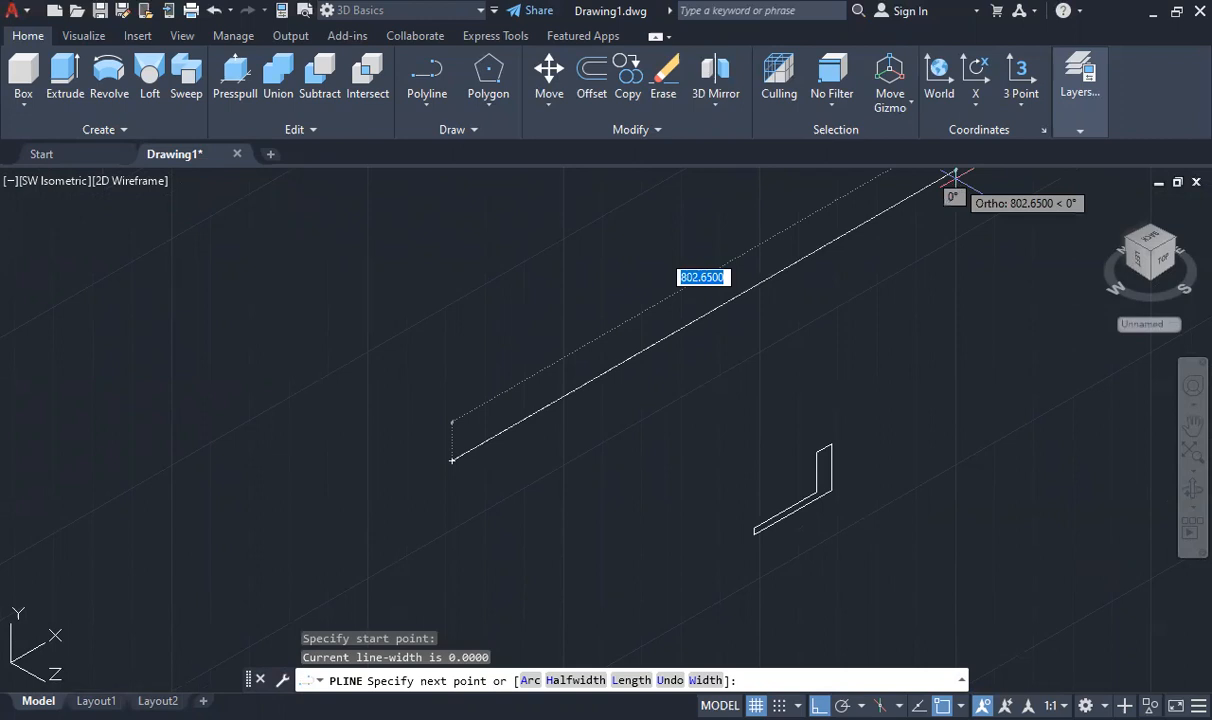
text(900)
key(Return)
key(Escape)
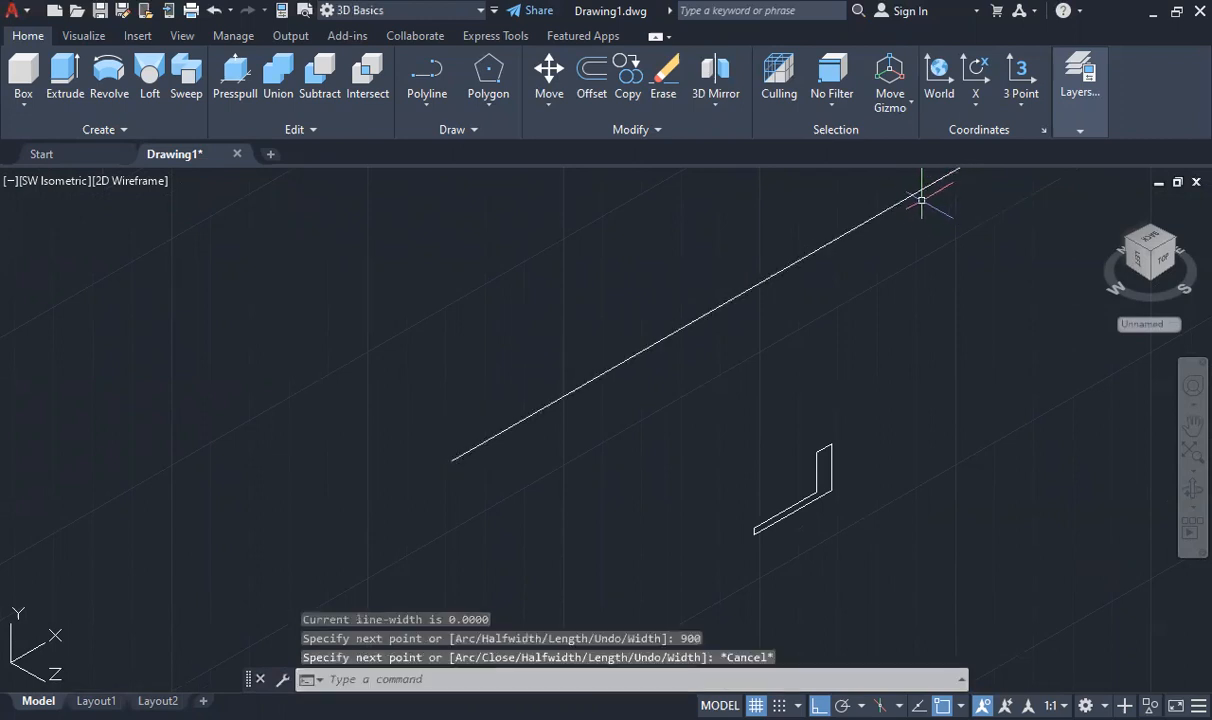
Add a second polyline that closes a large L-shaped outline on the 900 mm base segment
click(1187, 455)
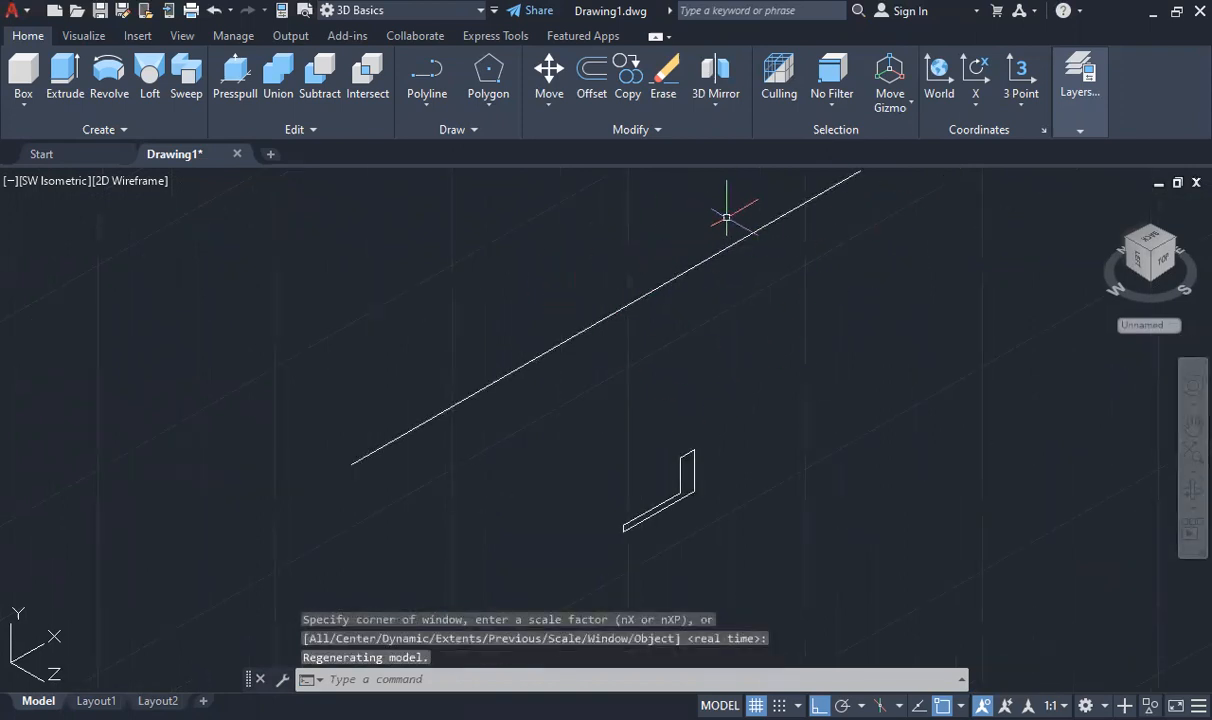
scroll(743, 244, down, 2)
scroll(743, 244, down, 5)
scroll(748, 197, up, 4)
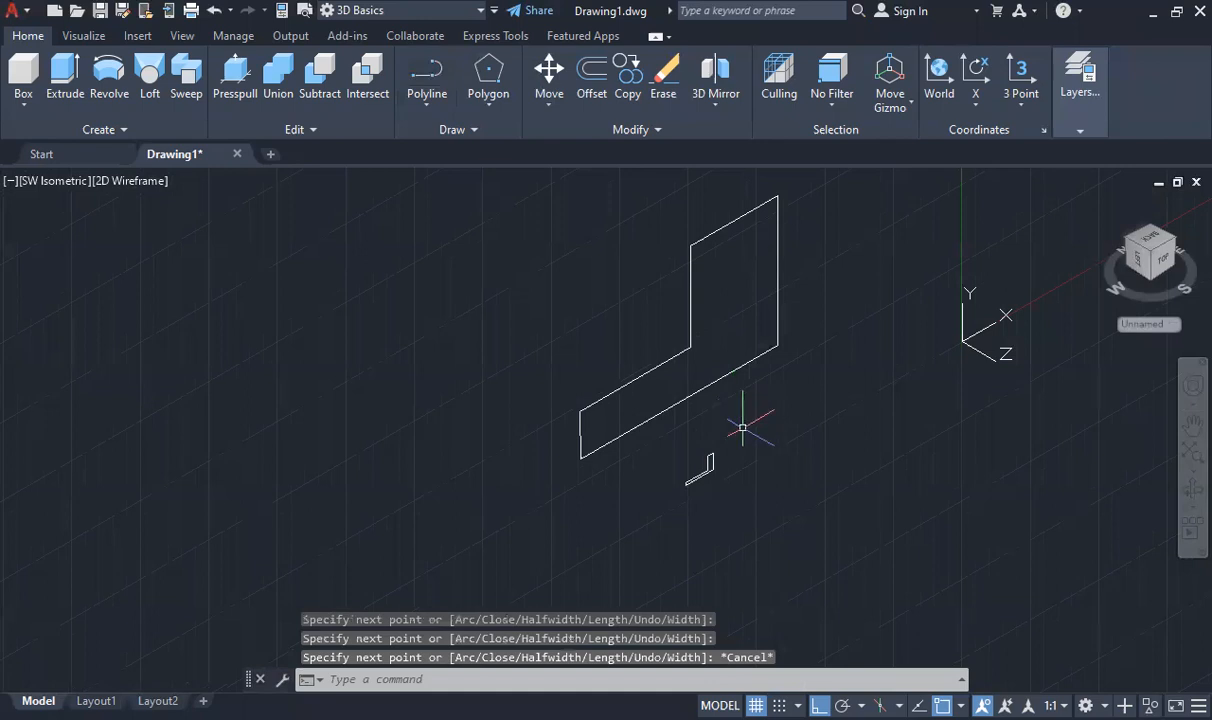
Select the small L-shaped profile to check whether it is one continuous polyline, and clear the selection
scroll(724, 521, up, 2)
scroll(722, 521, up, 5)
scroll(645, 255, down, 5)
scroll(643, 215, up, 7)
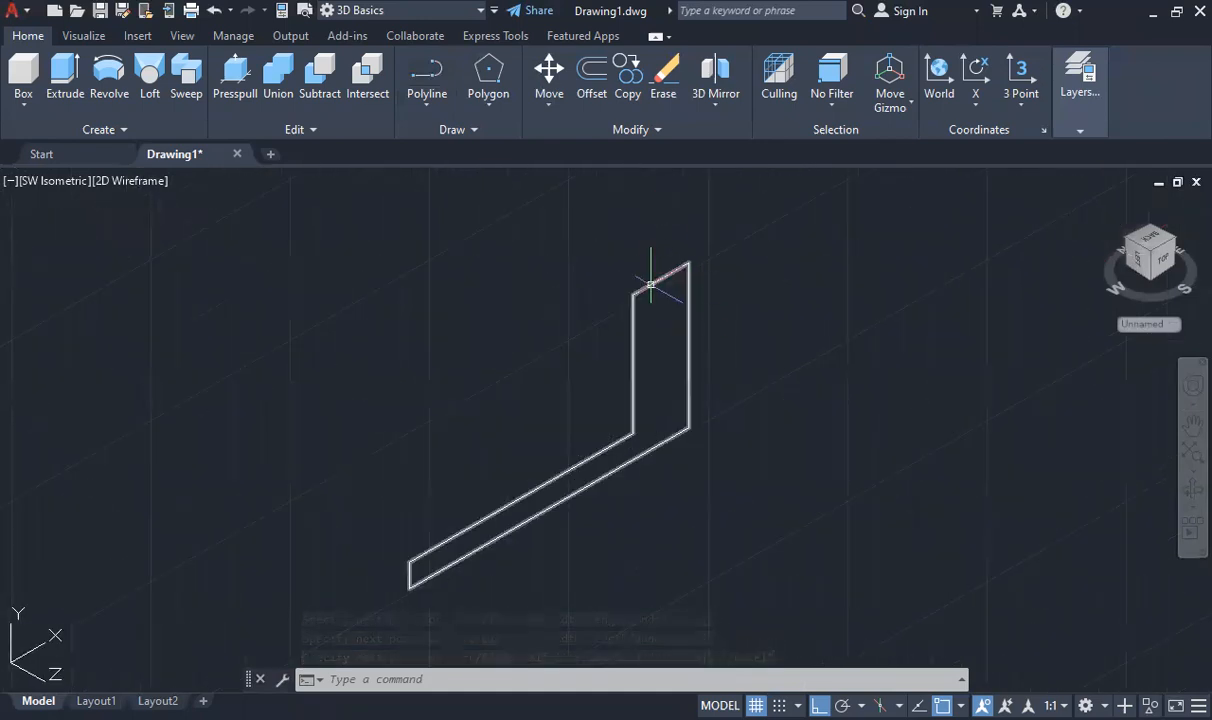
click(645, 284)
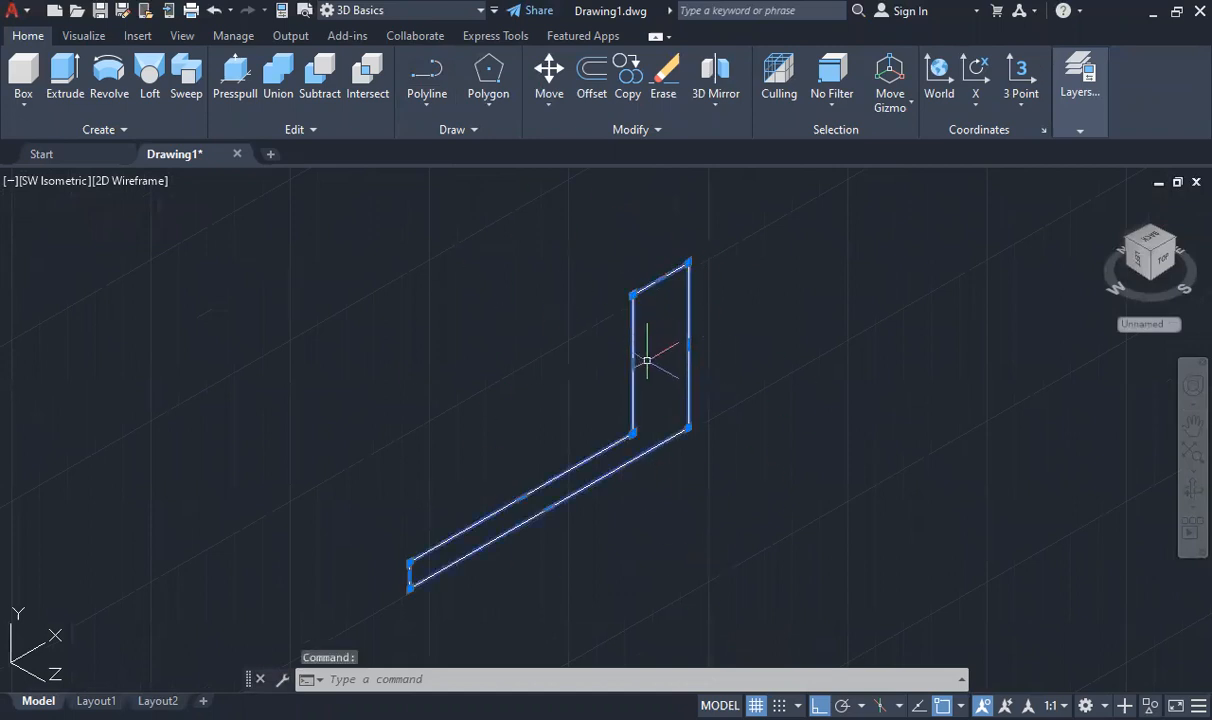
key(Escape)
Select the large outline's upper edge to check which segments belong to the same polyline, and clear the selection
scroll(646, 360, down, 16)
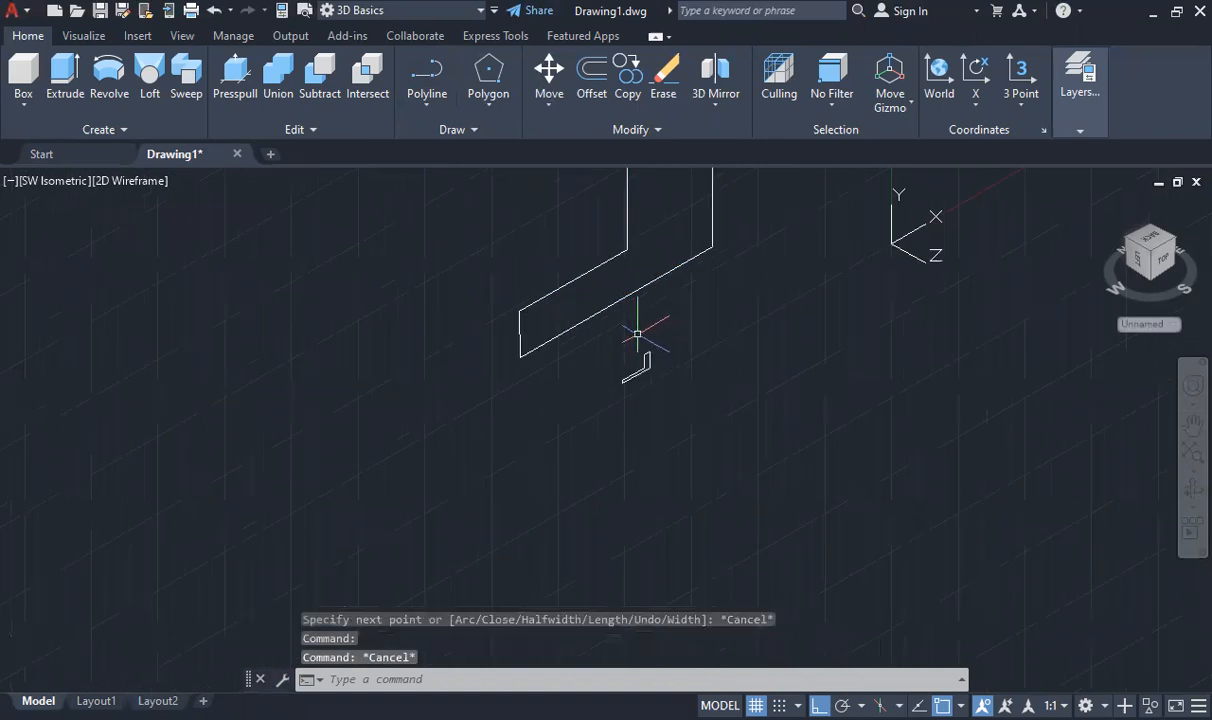
scroll(631, 230, up, 4)
scroll(640, 288, up, 2)
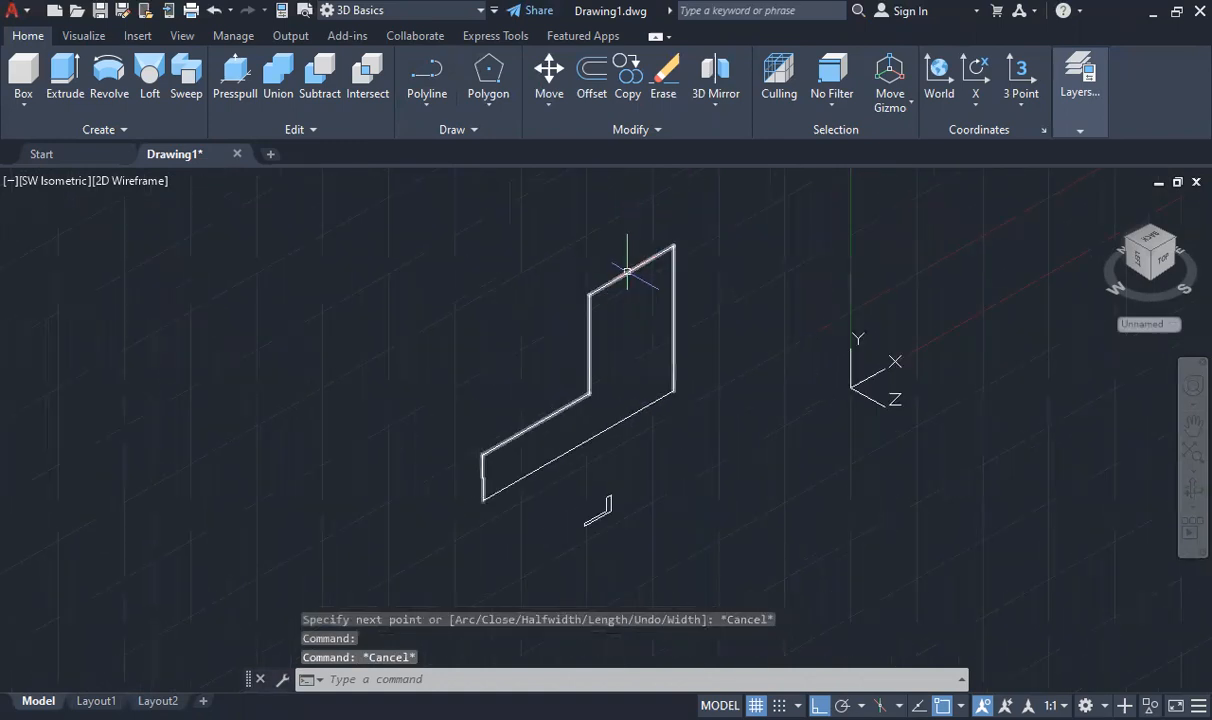
click(627, 270)
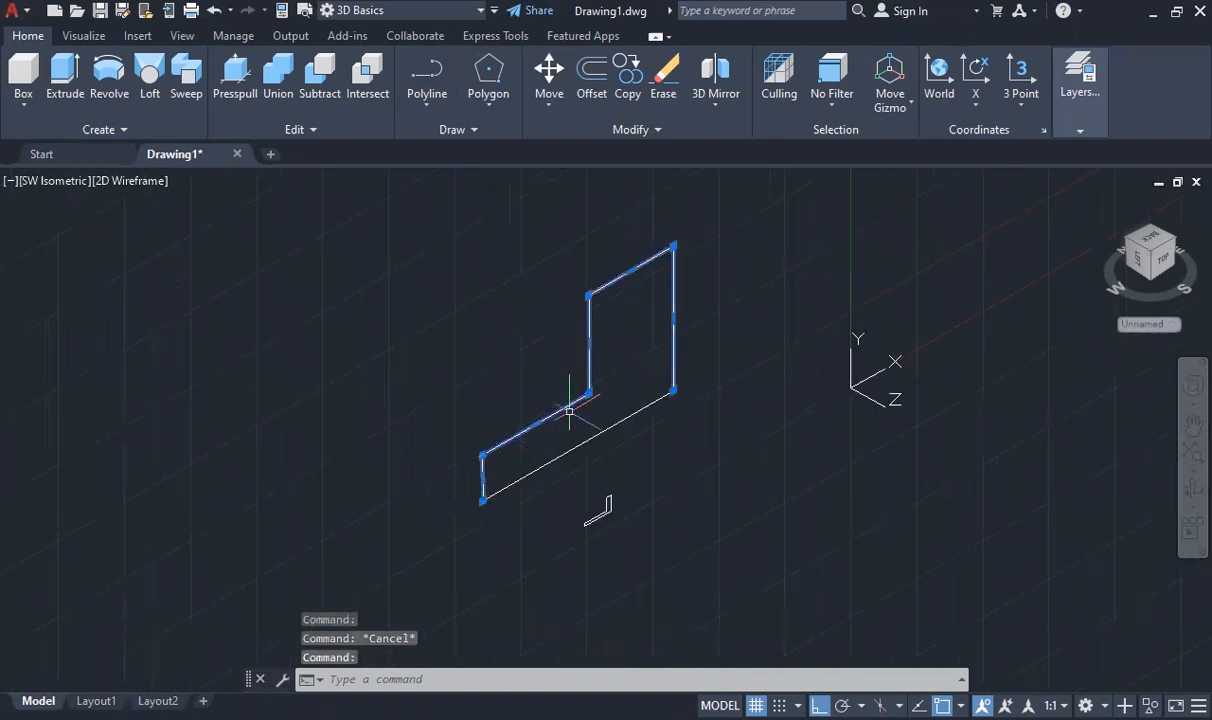
mouse_move(566, 451)
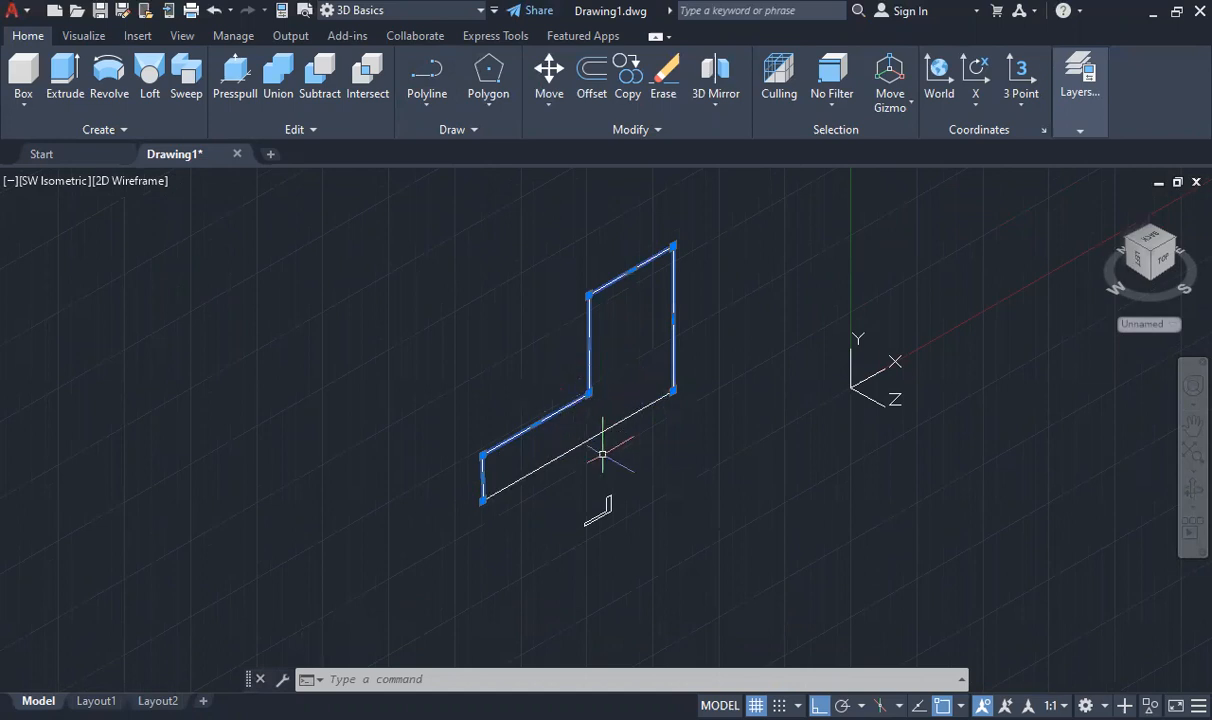
key(Escape)
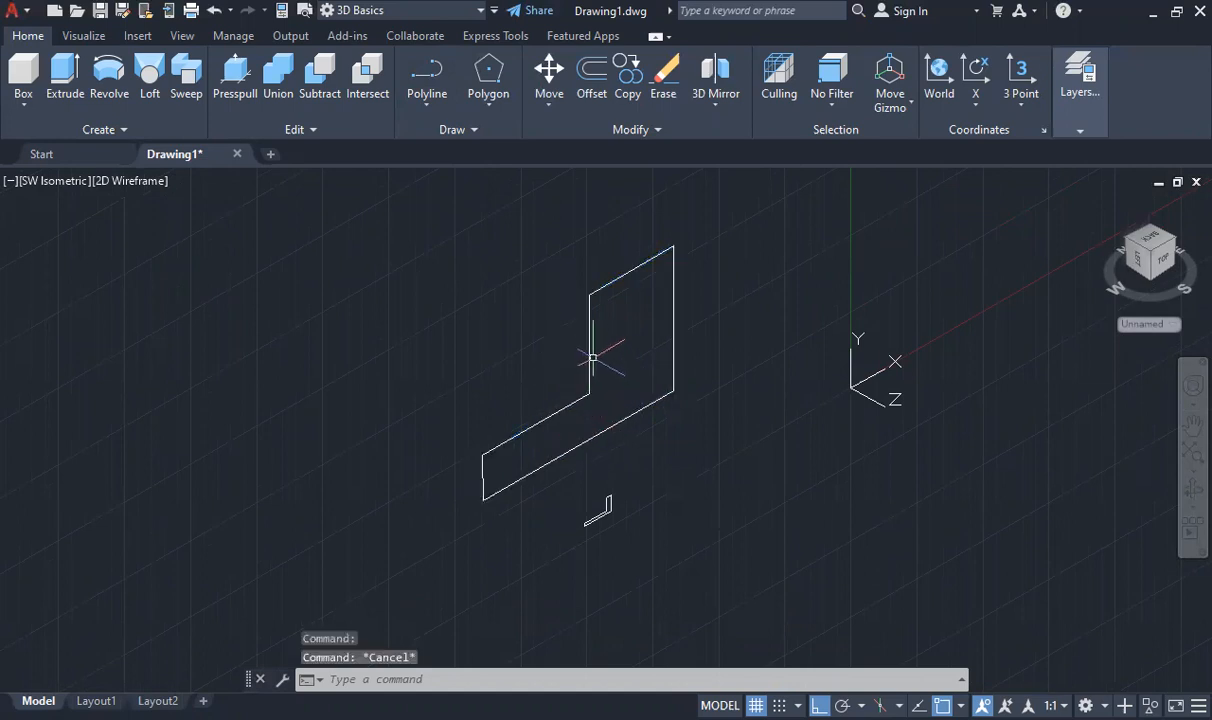
Join the large outline's open polyline and its base segment into one polyline, and select it to check
click(588, 357)
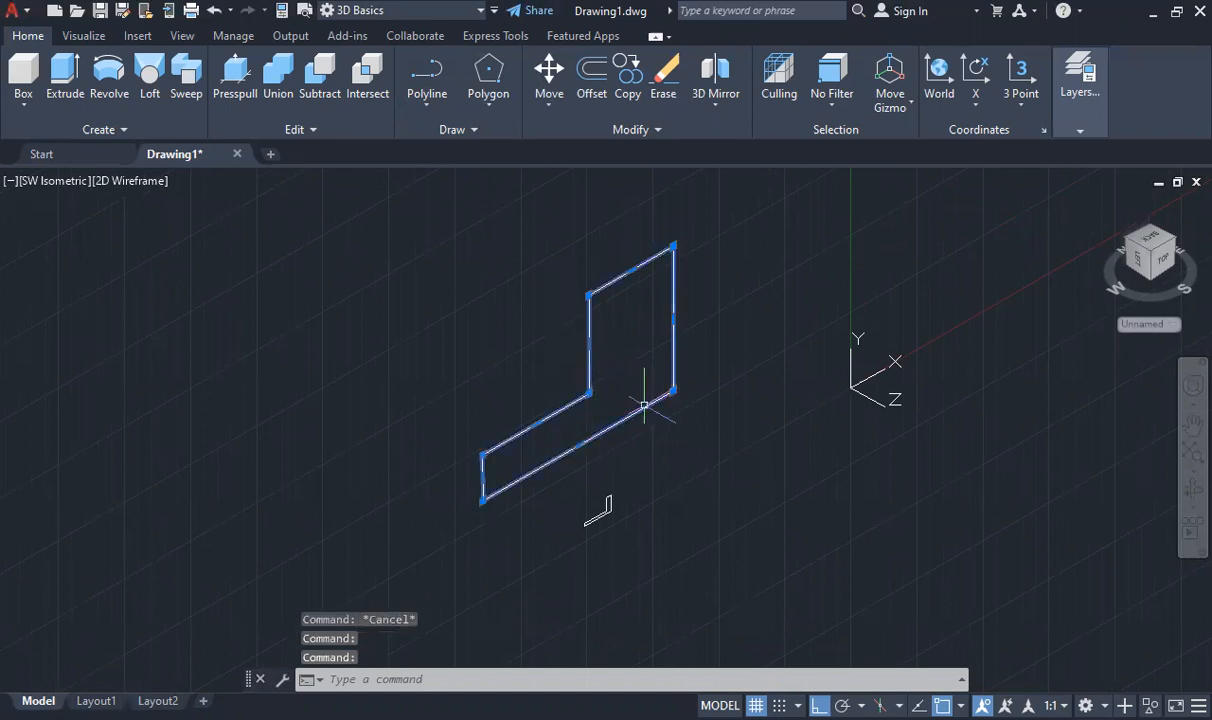
text(join)
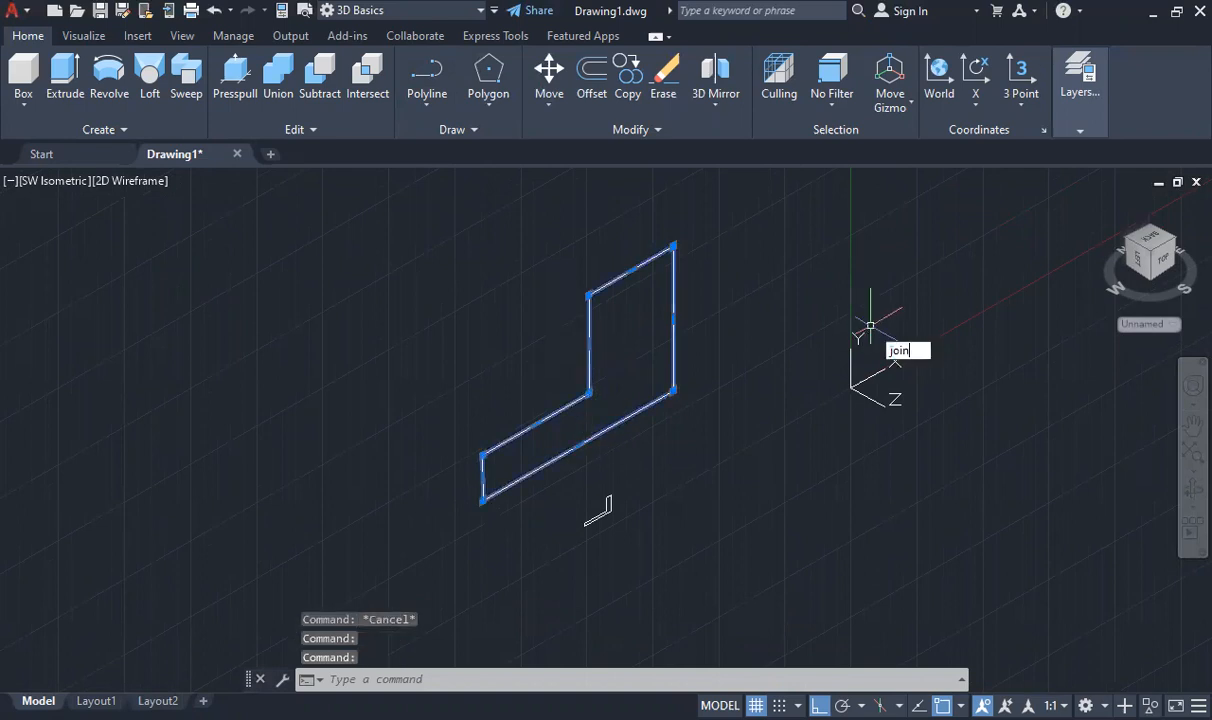
key(Return)
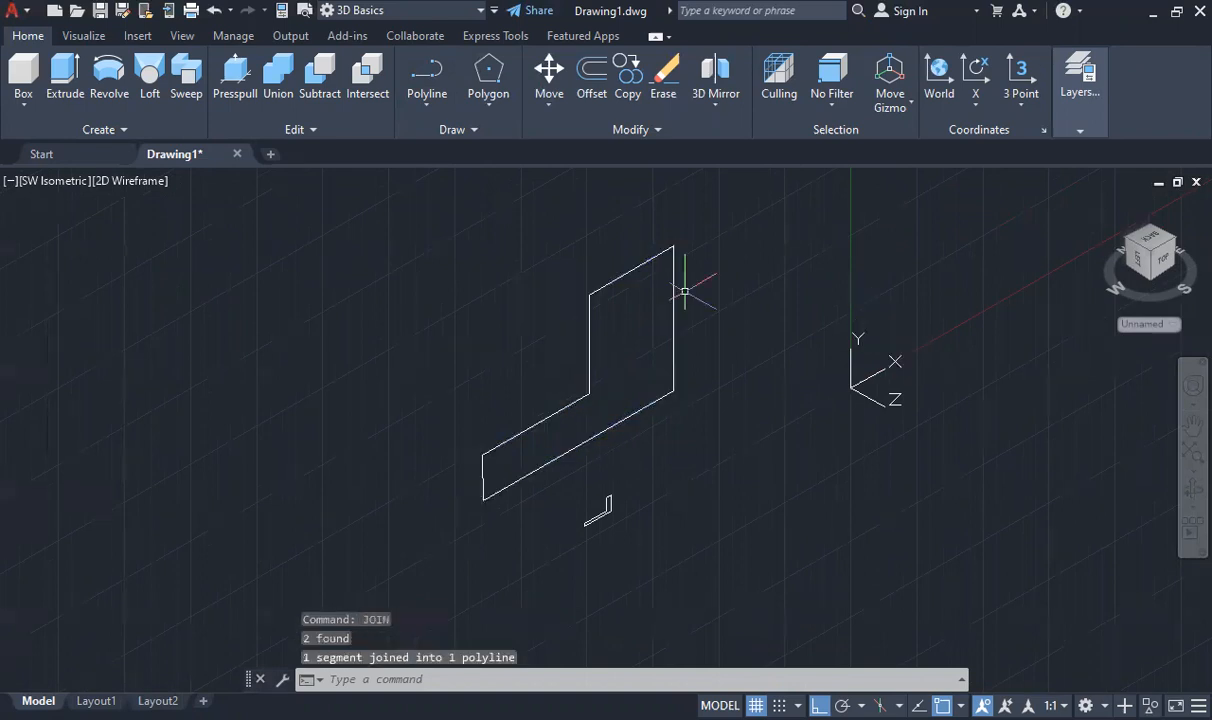
click(675, 301)
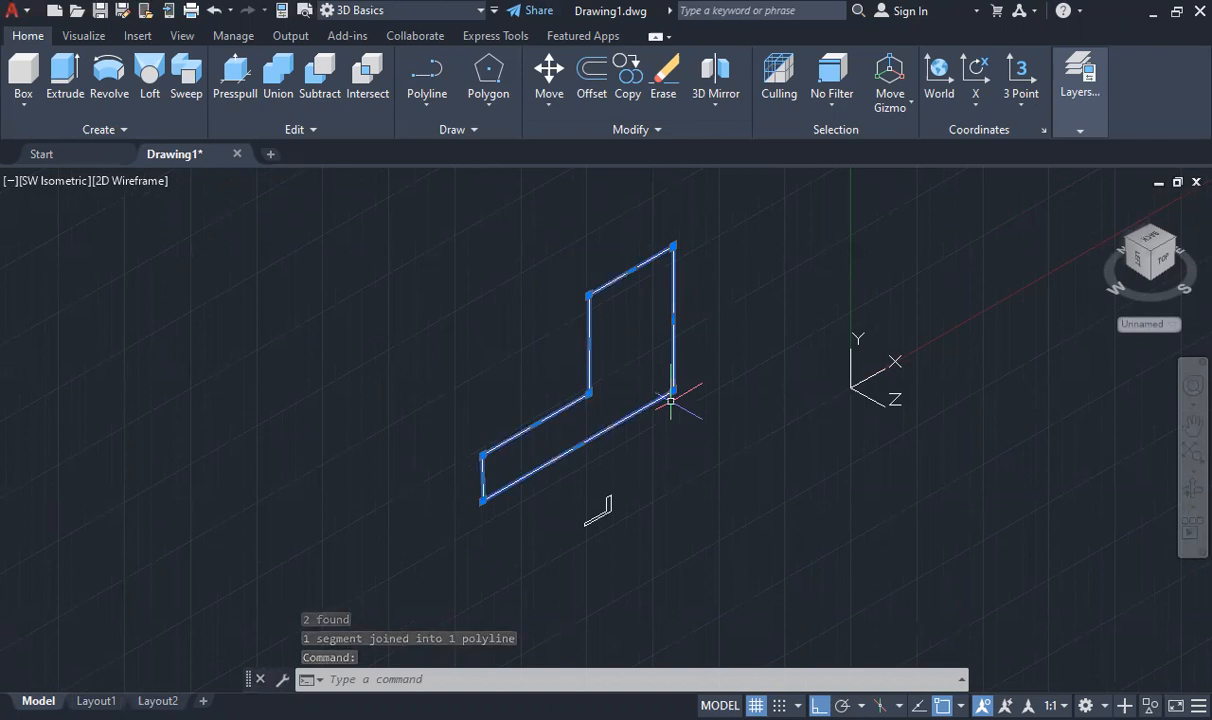
Erase the large joined L-shaped outline, keeping the small L-shaped profile
key(Delete)
scroll(605, 515, up, 8)
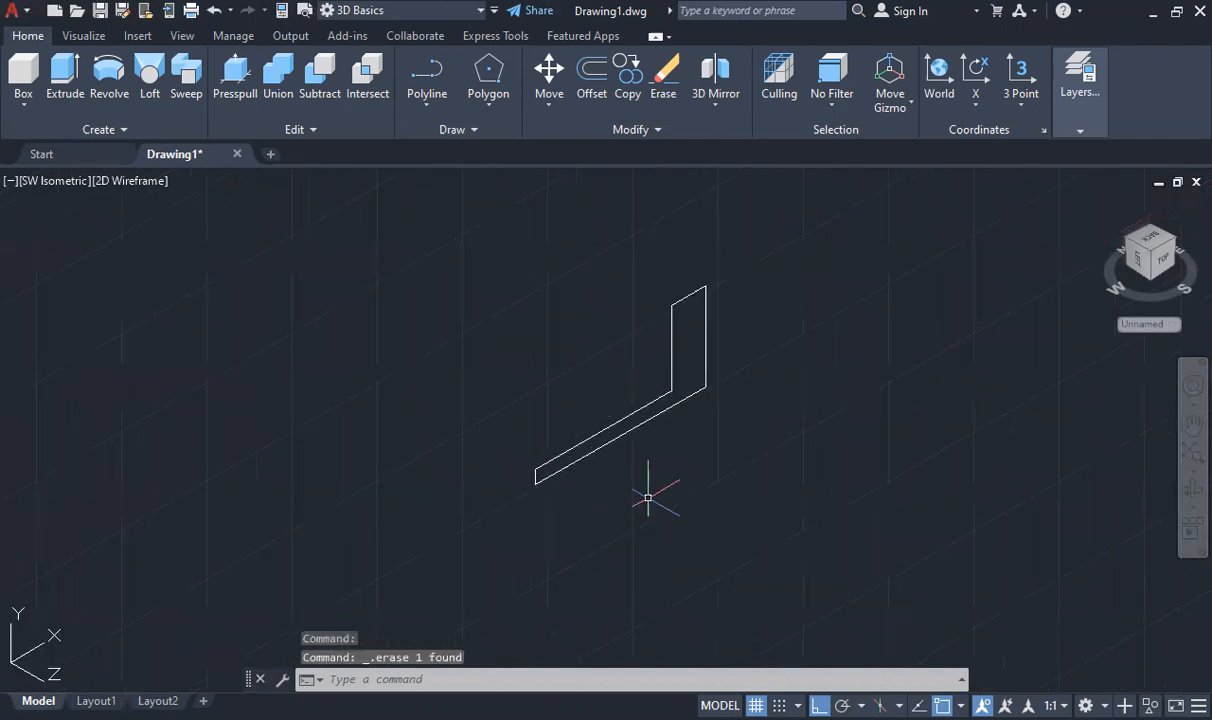
scroll(657, 360, up, 4)
scroll(622, 346, down, 2)
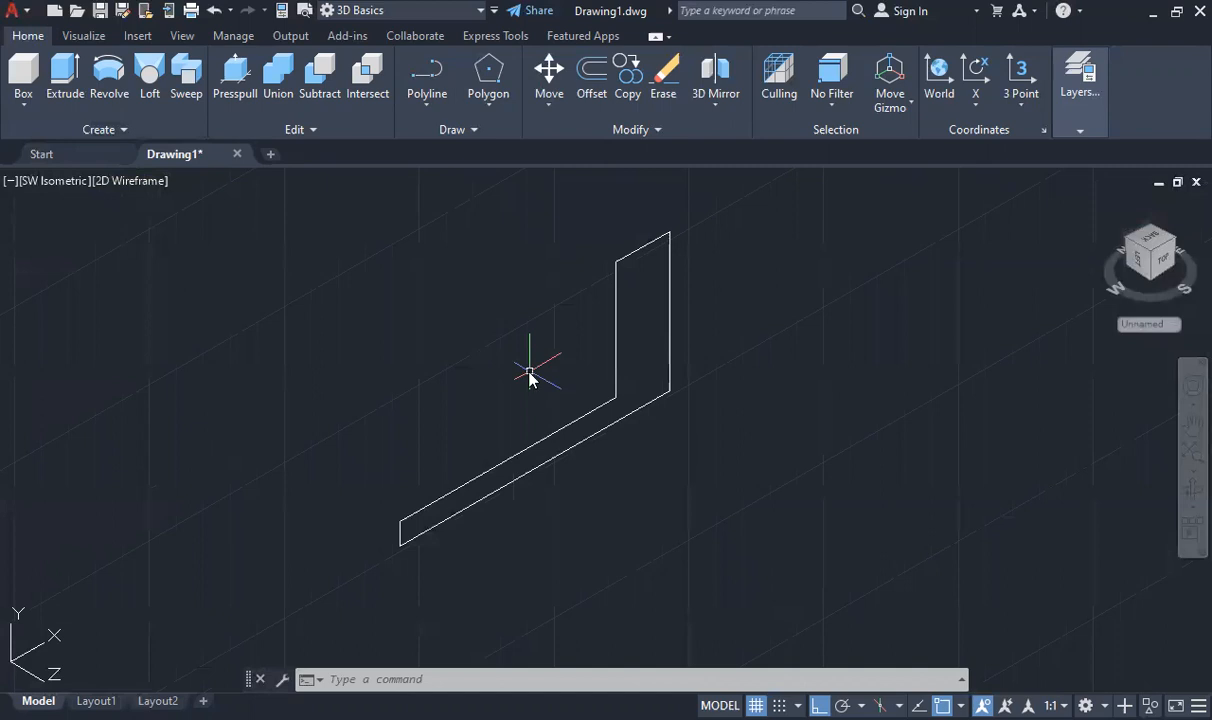
Extrude the small L-shaped profile 38 mm towards the back into a solid, and select the solid to check it
text(extr)
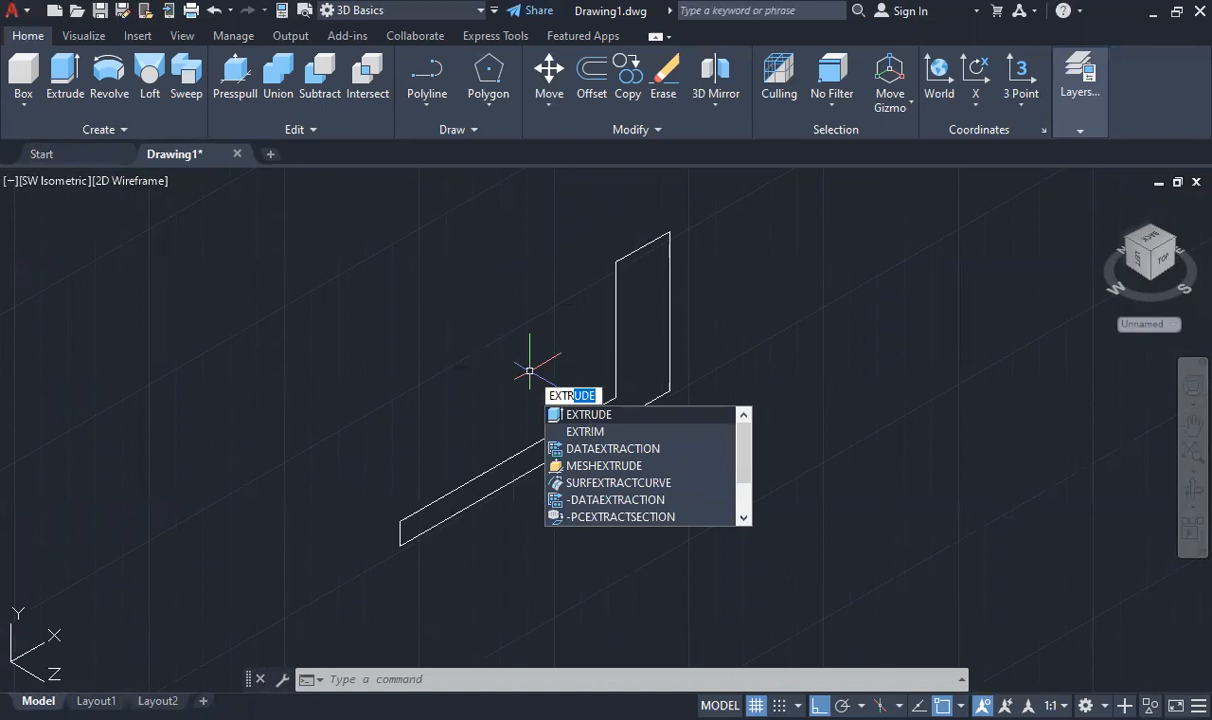
key(Return)
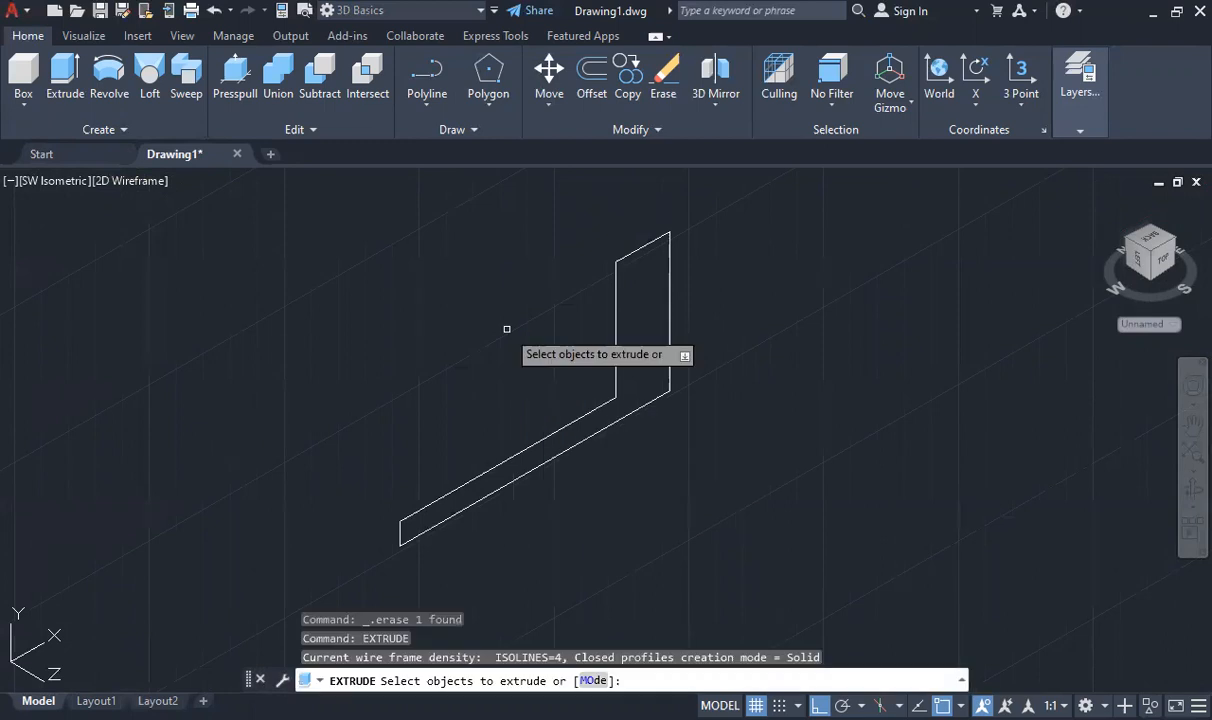
click(615, 313)
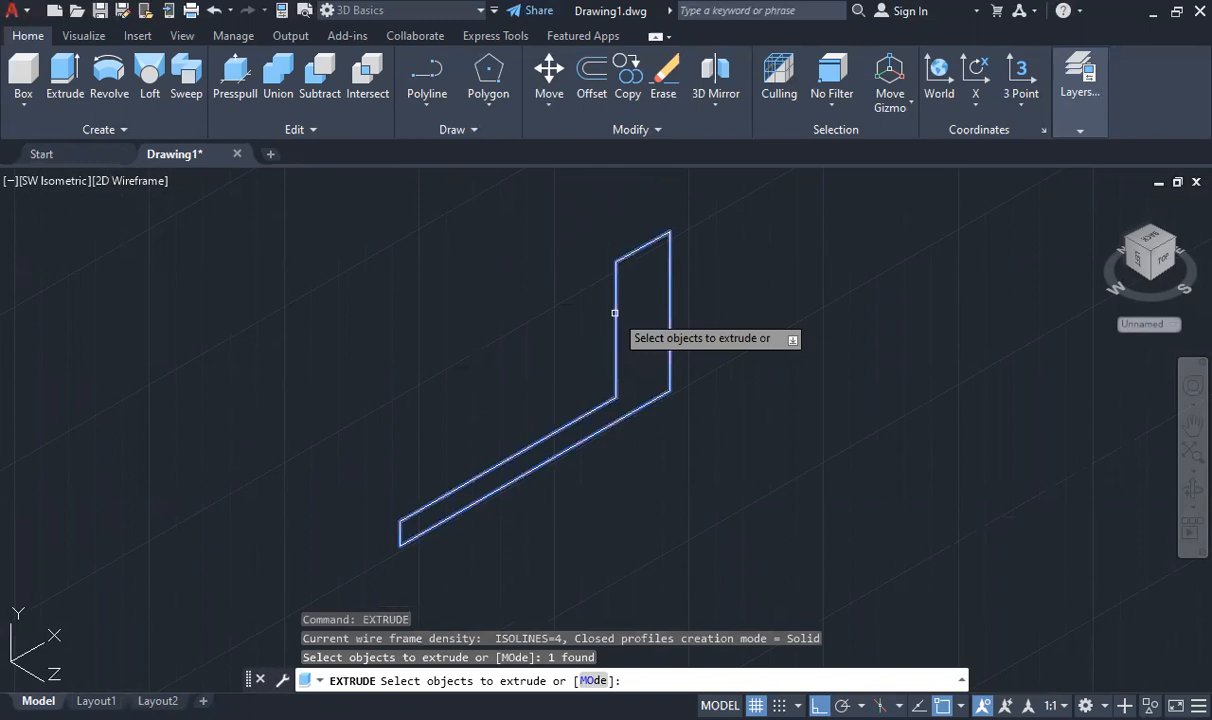
key(Return)
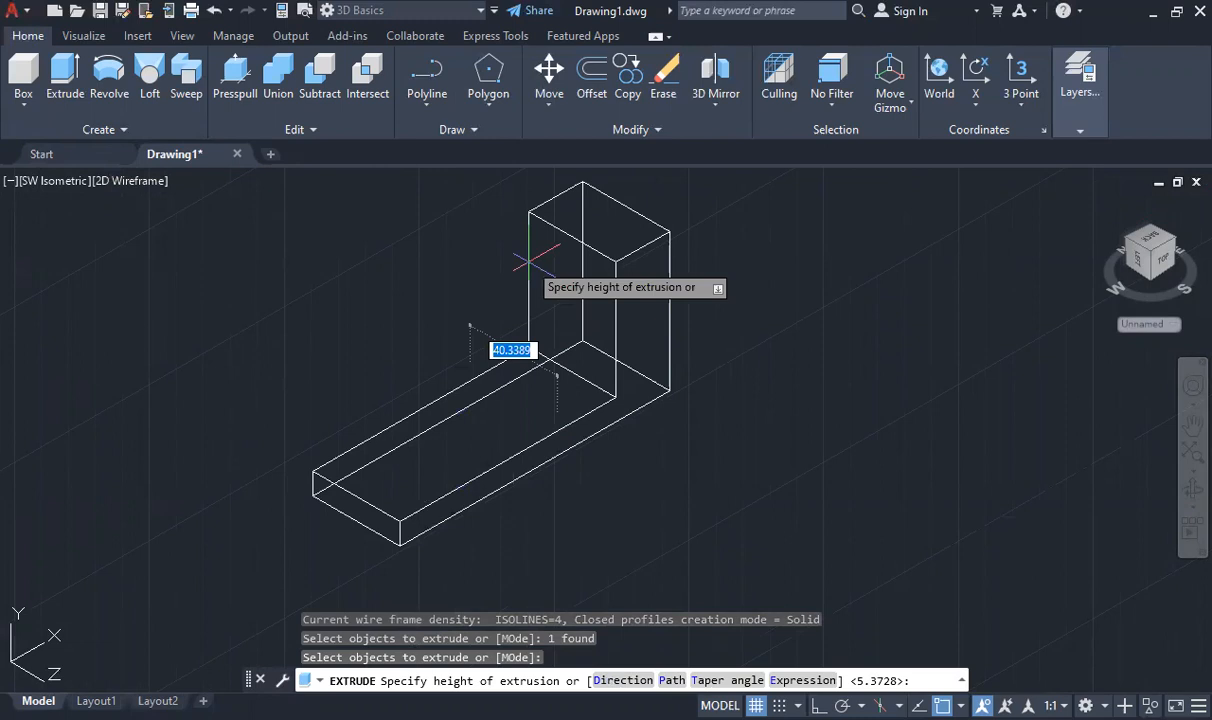
text(38)
key(Return)
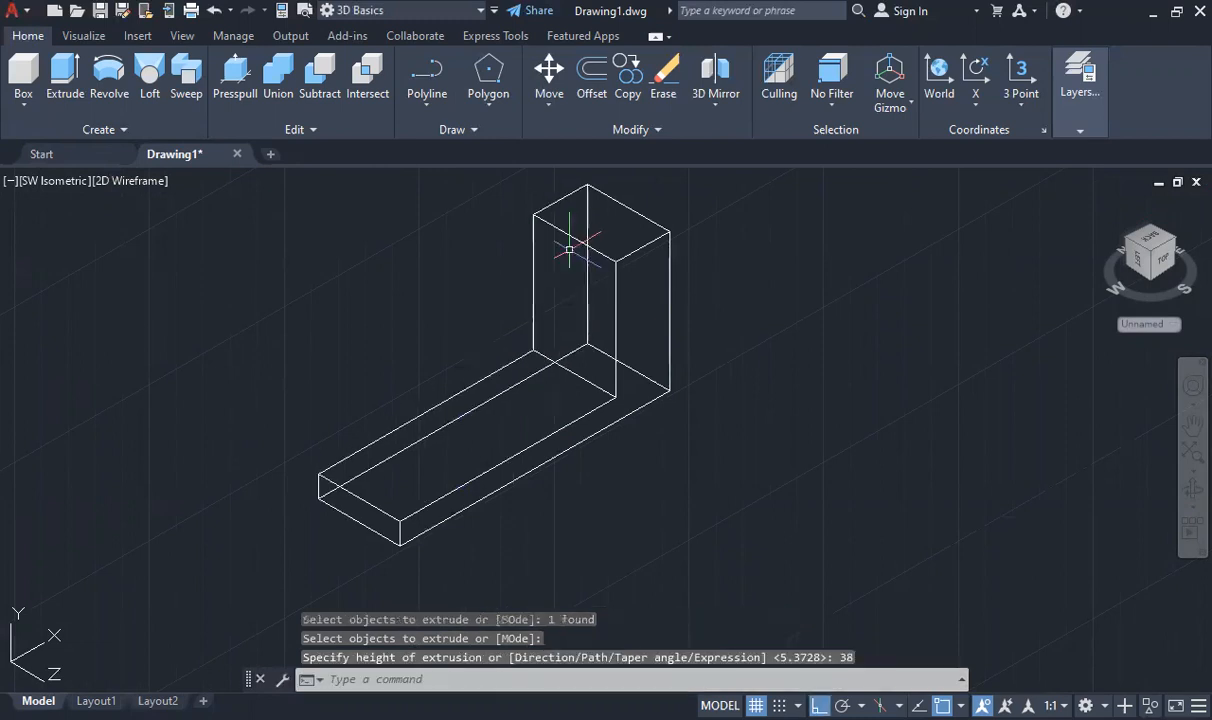
click(569, 235)
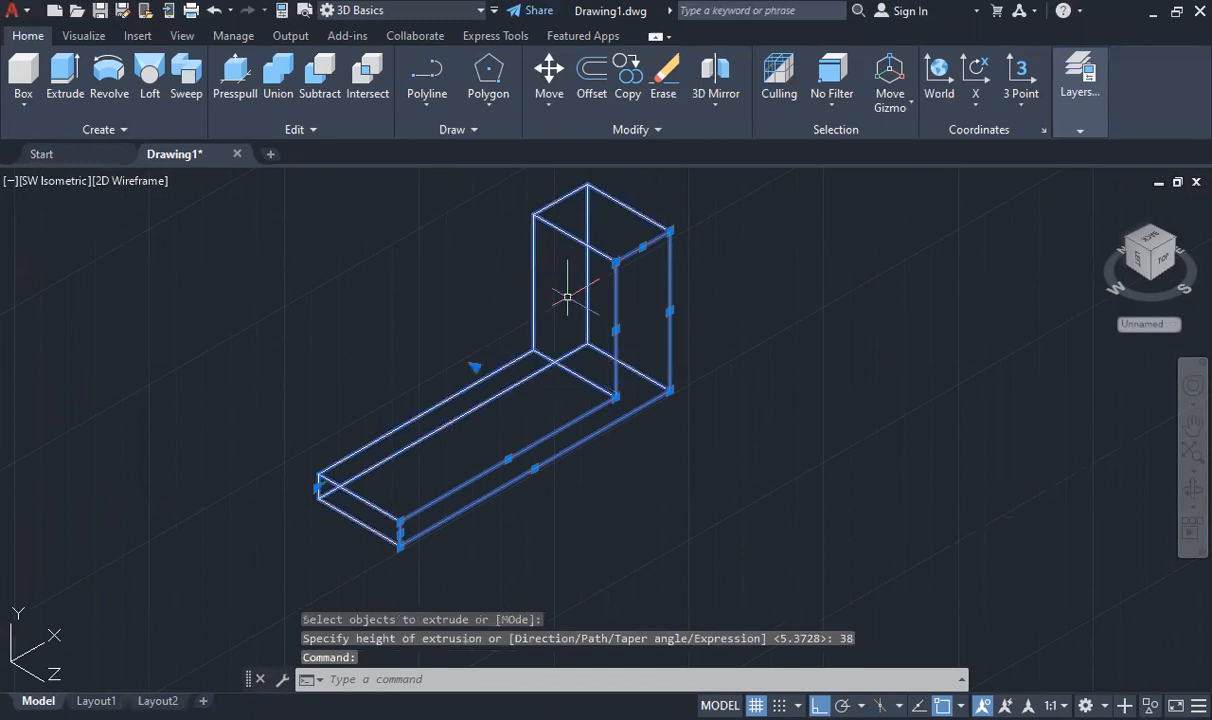
Preview the L-shaped solid in the Shades of Gray, Realistic and Conceptual visual styles, and return to 2D Wireframe
click(88, 36)
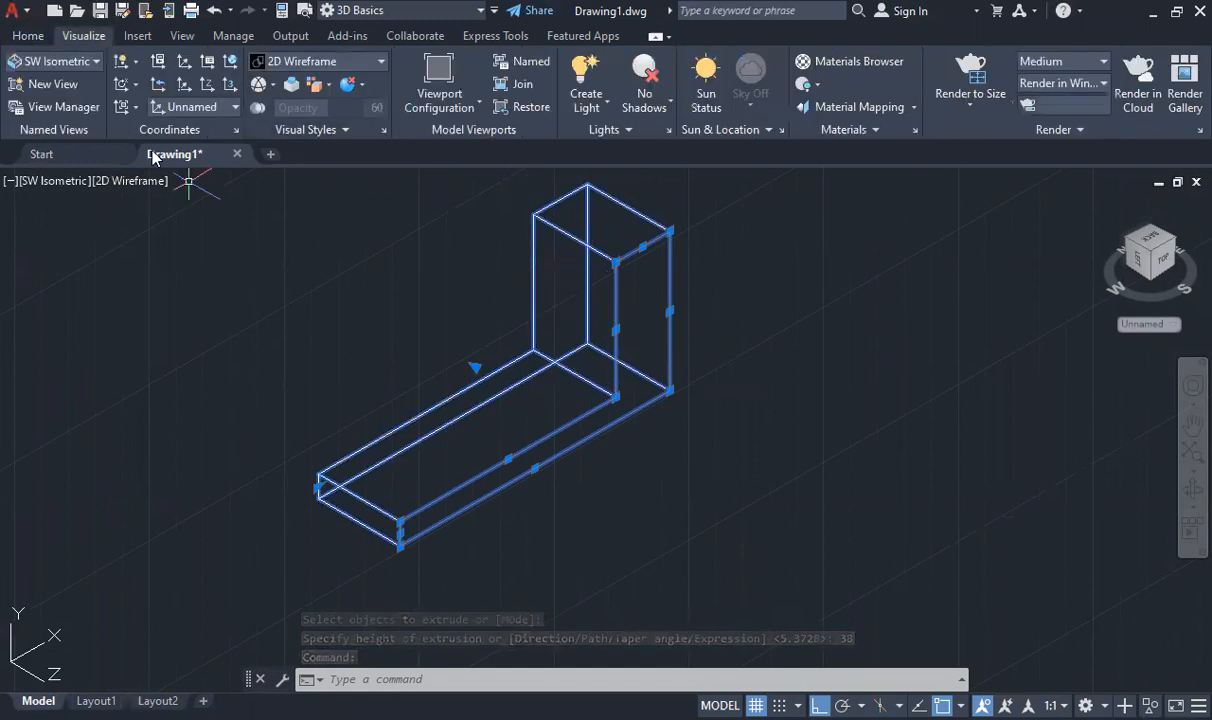
click(370, 64)
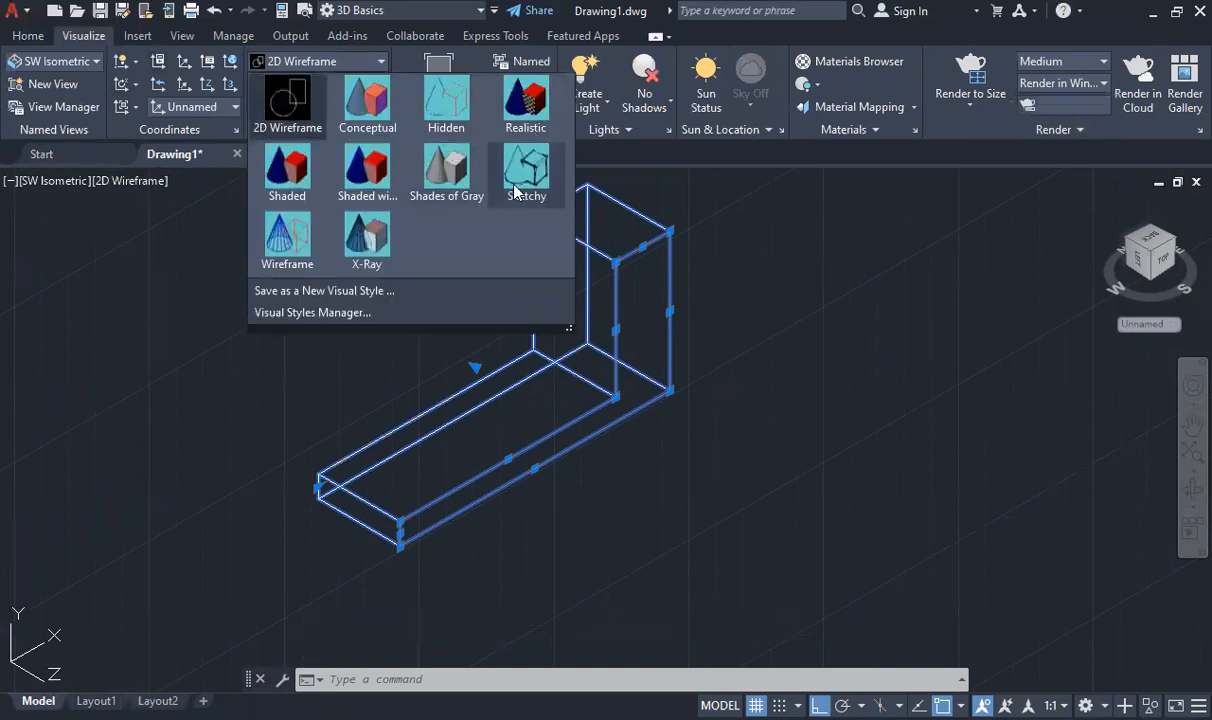
click(430, 168)
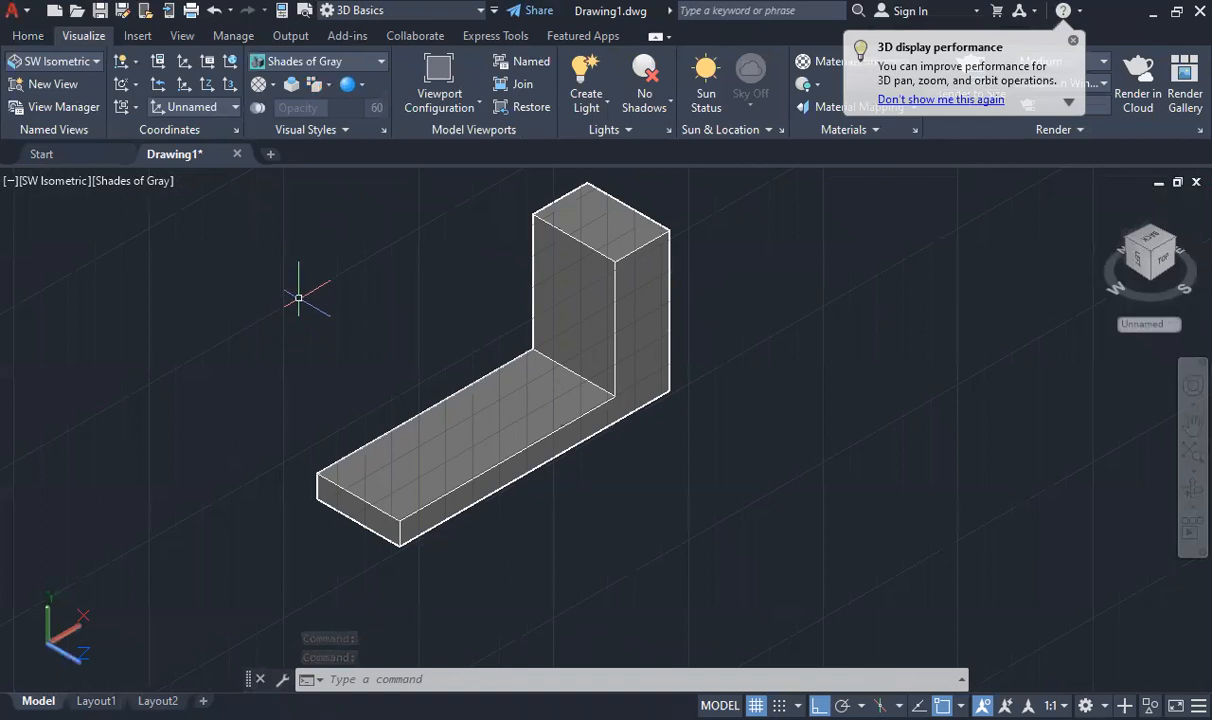
click(293, 62)
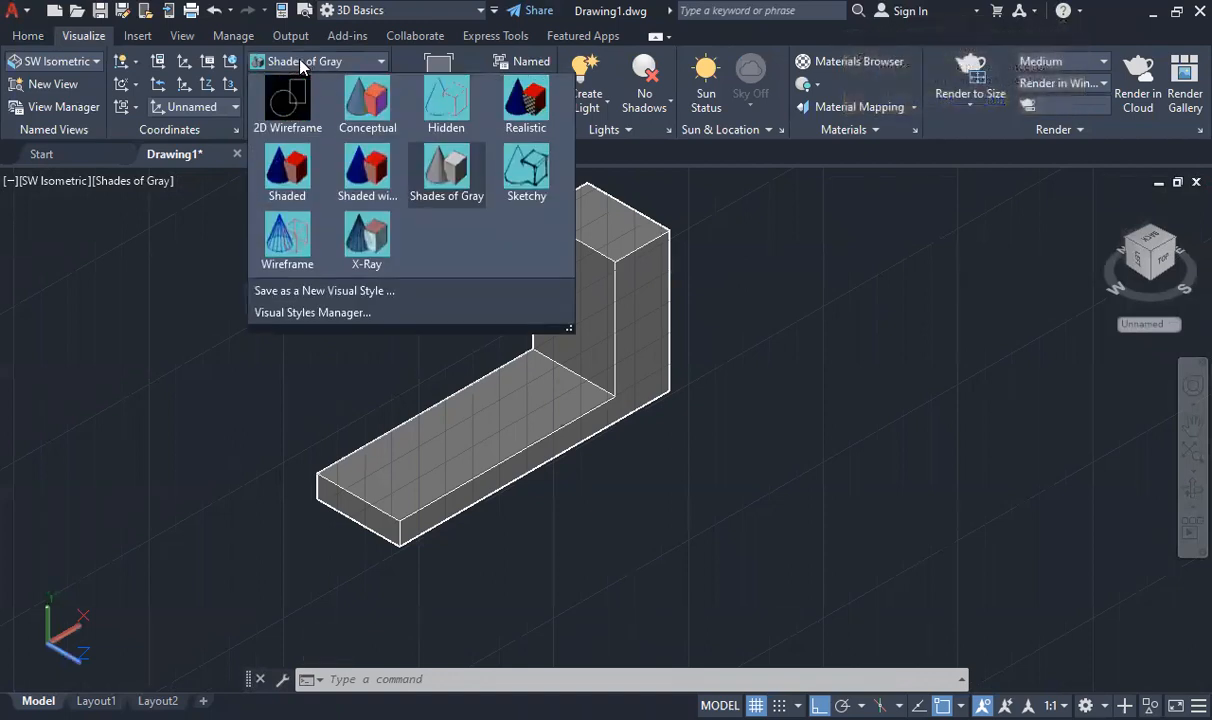
click(525, 110)
click(362, 62)
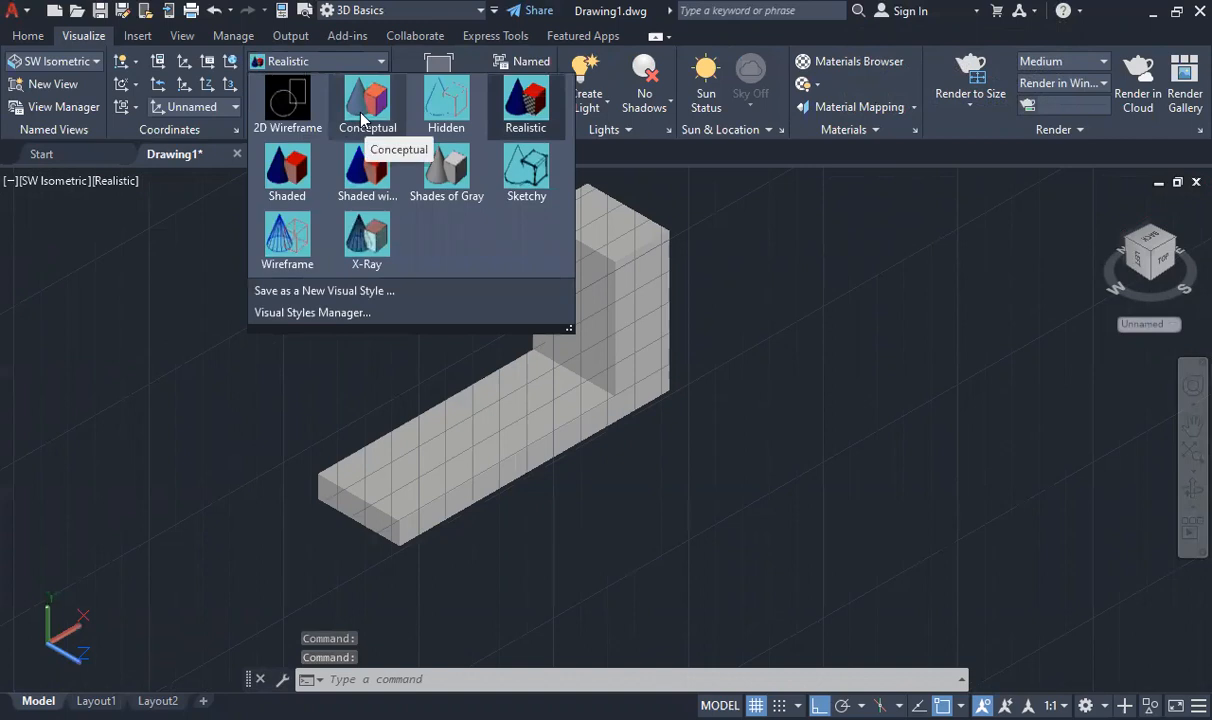
click(350, 108)
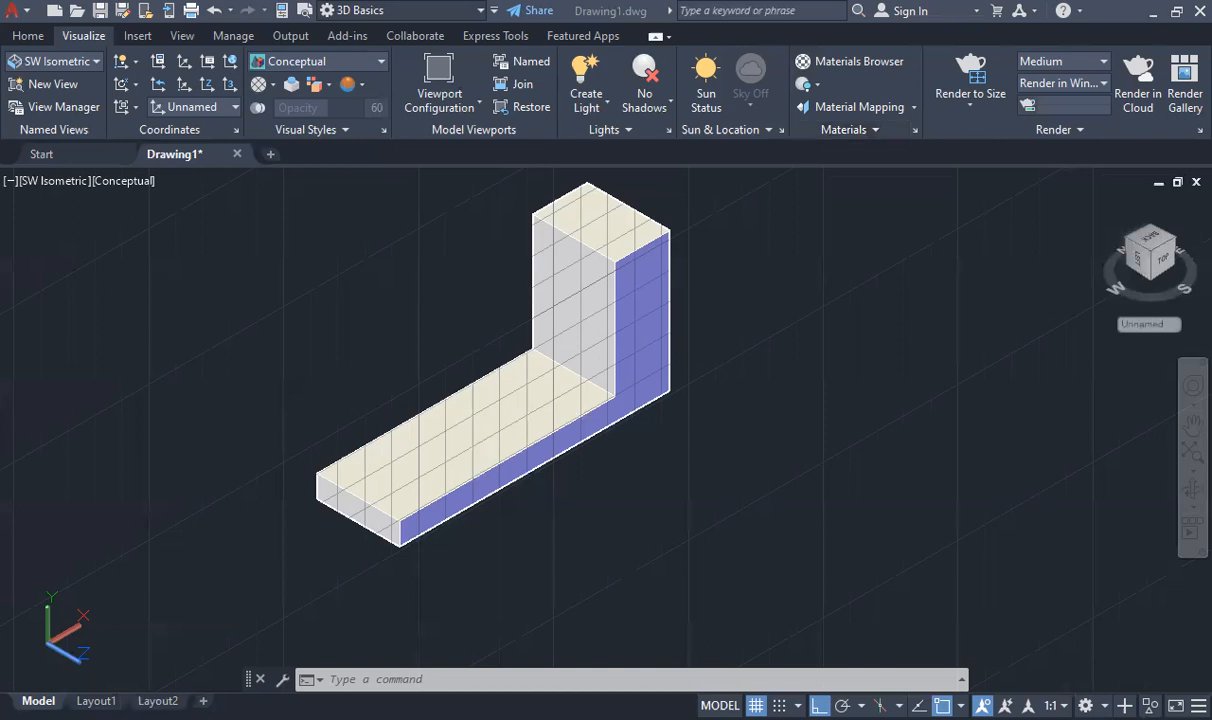
click(372, 285)
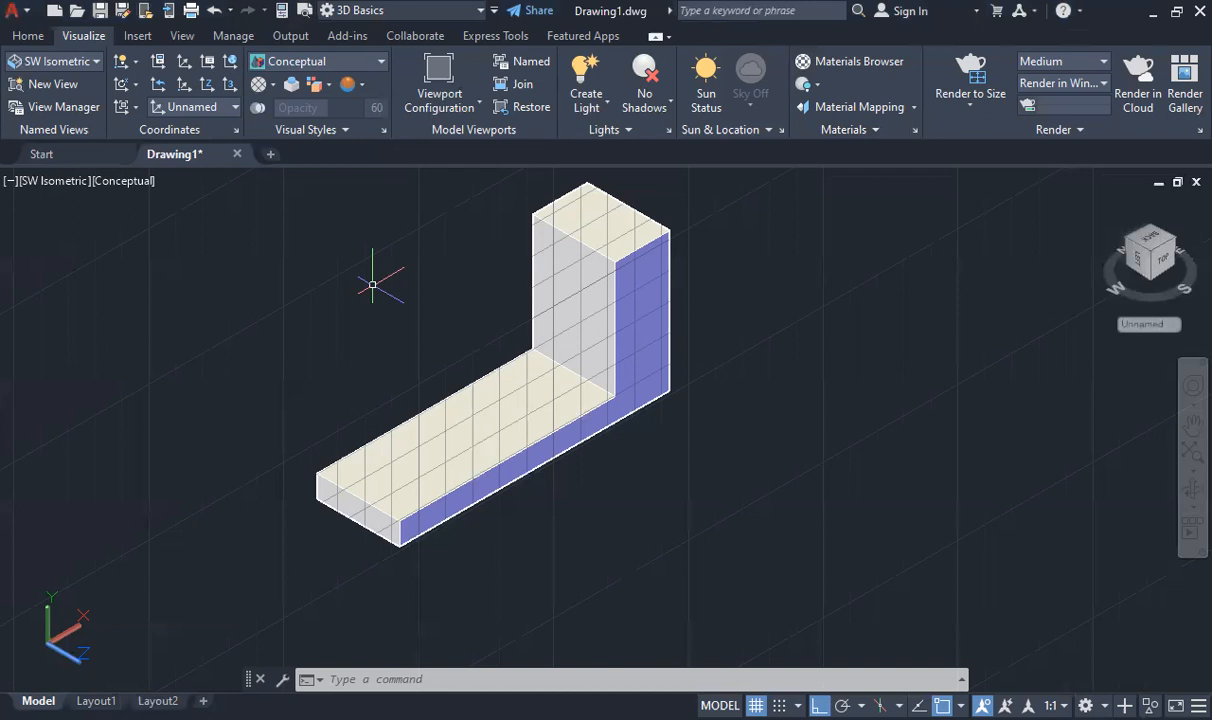
key(alt+Tab)
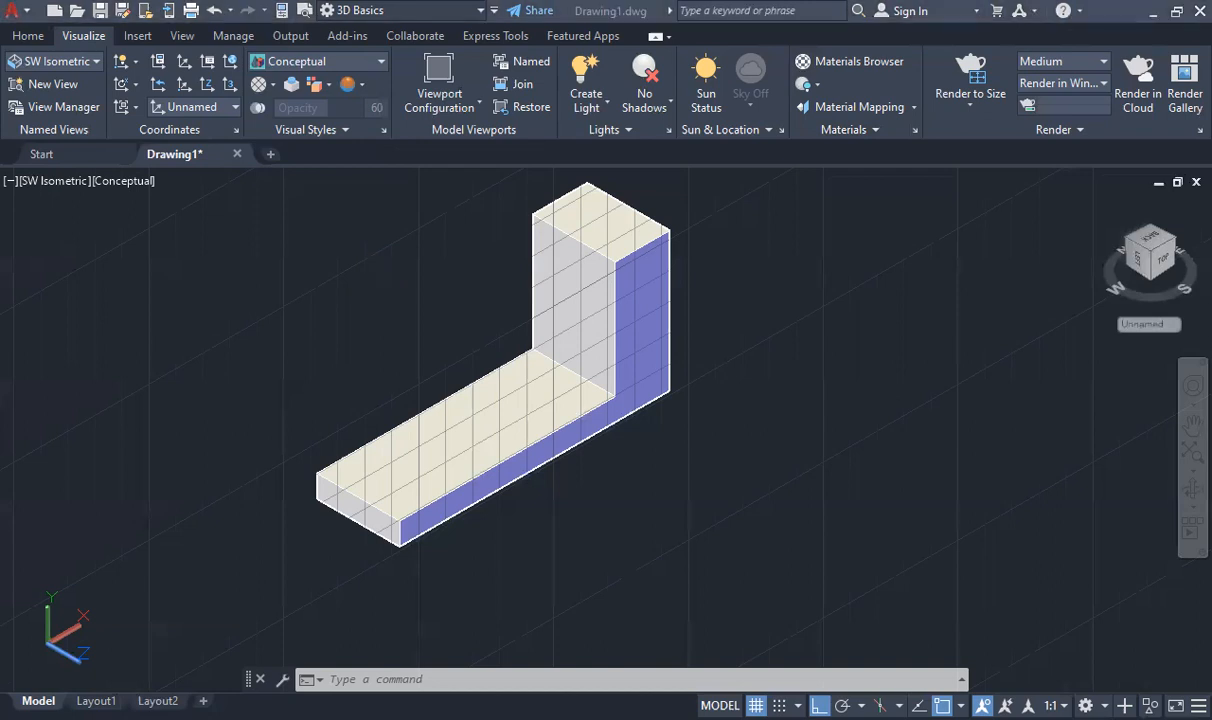
key(alt+Tab)
click(329, 62)
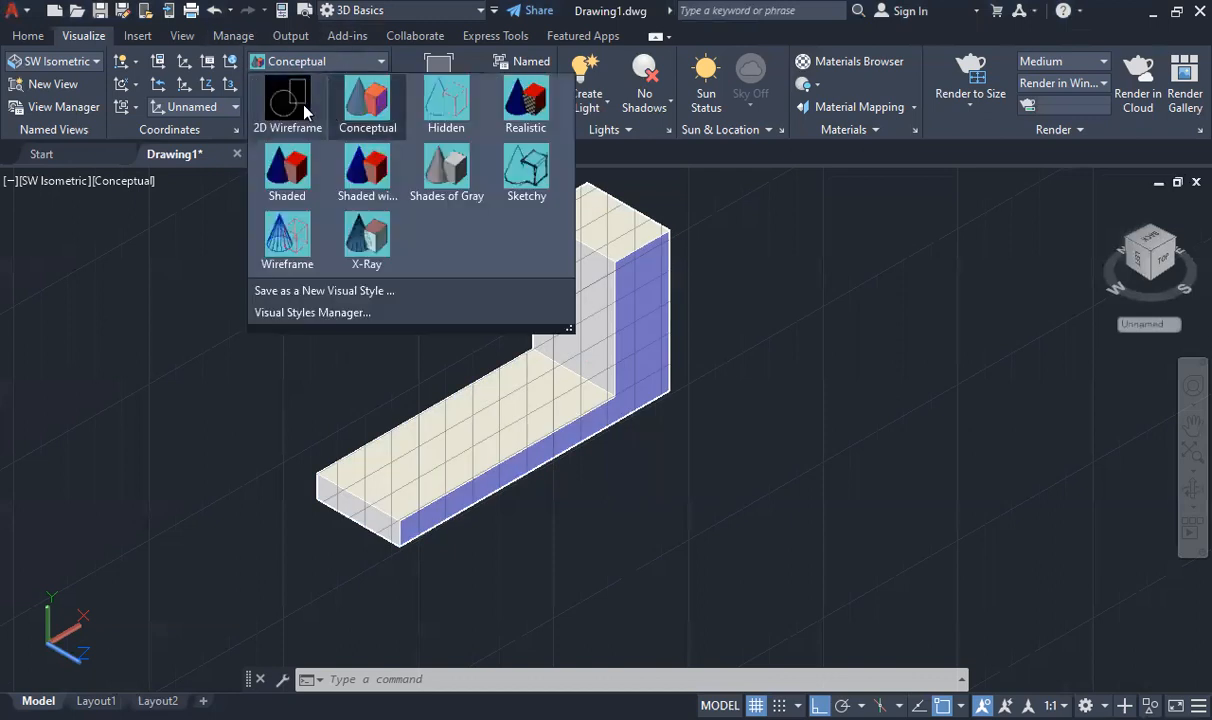
click(287, 100)
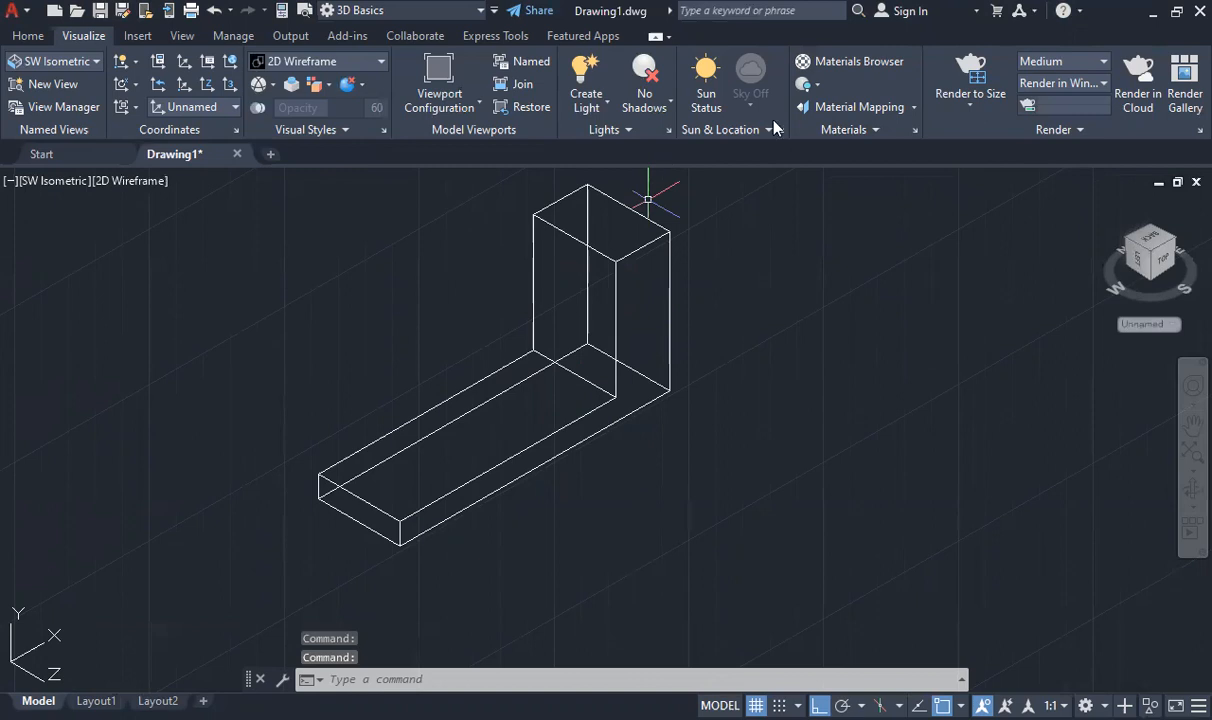
Switch to the lab handout PDF and mark the L-shaped body and the slotted side wall in Figure L5.1 with ink
key(alt+Tab)
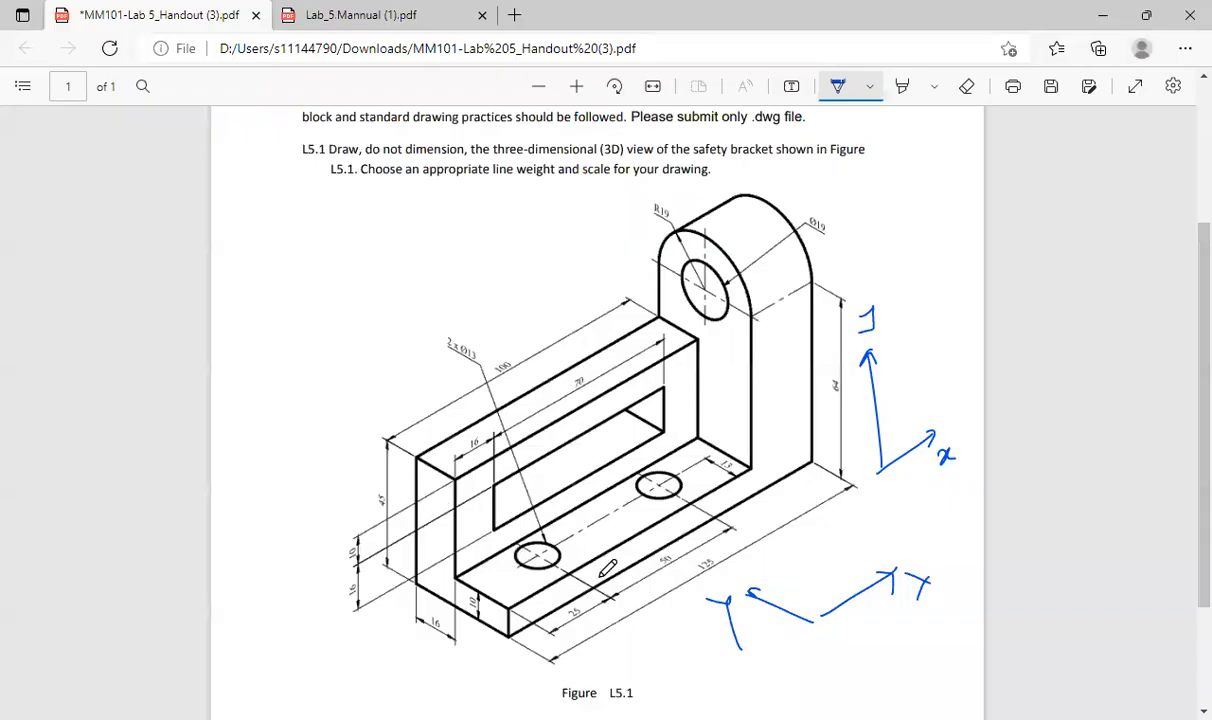
mouse_move(553, 593)
mouse_down()
mouse_move(845, 420)
mouse_move(805, 265)
mouse_up()
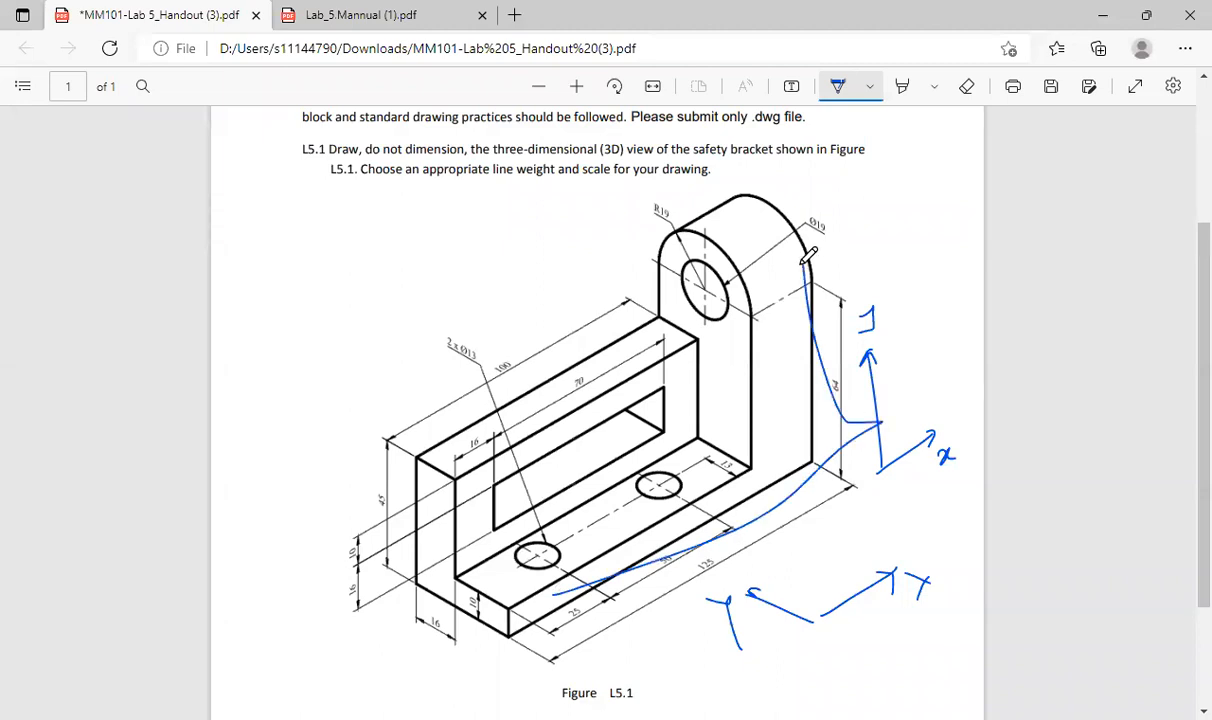
mouse_move(426, 411)
mouse_down()
mouse_move(440, 555)
mouse_move(600, 500)
mouse_move(706, 342)
mouse_up()
drag(645, 305, 430, 425)
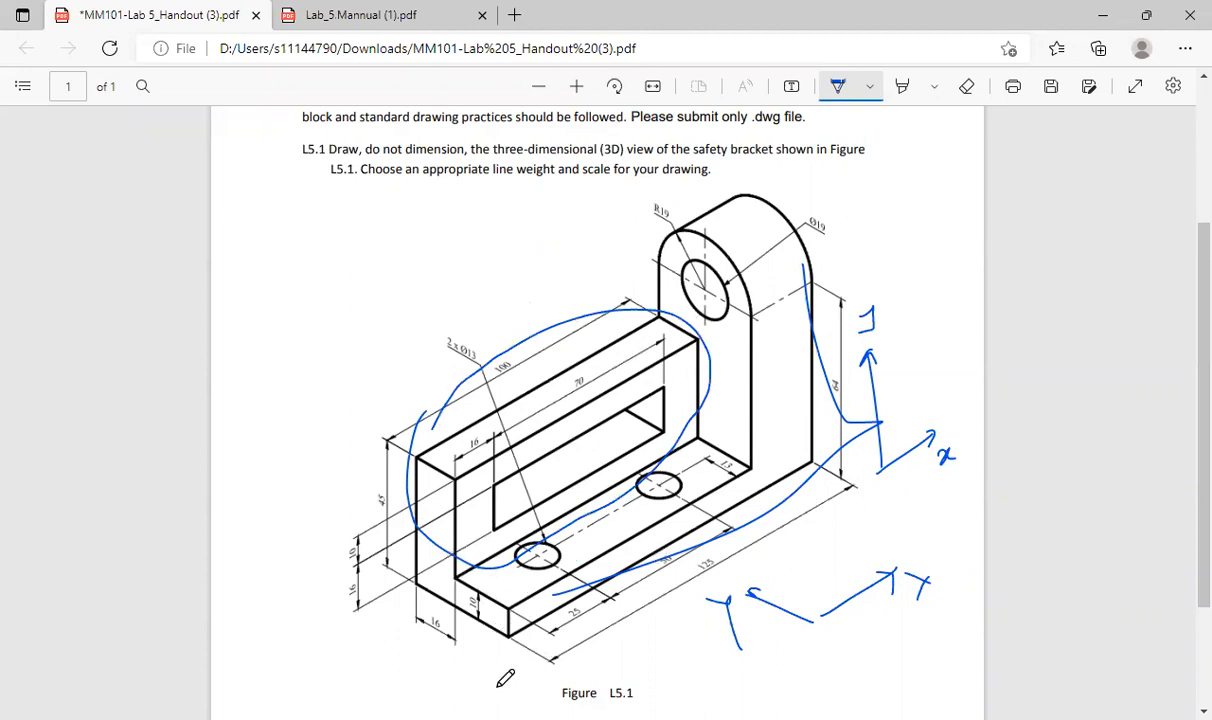
mouse_move(462, 675)
mouse_down()
mouse_move(557, 670)
mouse_move(502, 688)
mouse_up()
Return to AutoCAD and place the UCS at the rear outer corner of the base's upper face, X along its length and Y across its width
key(alt+Tab)
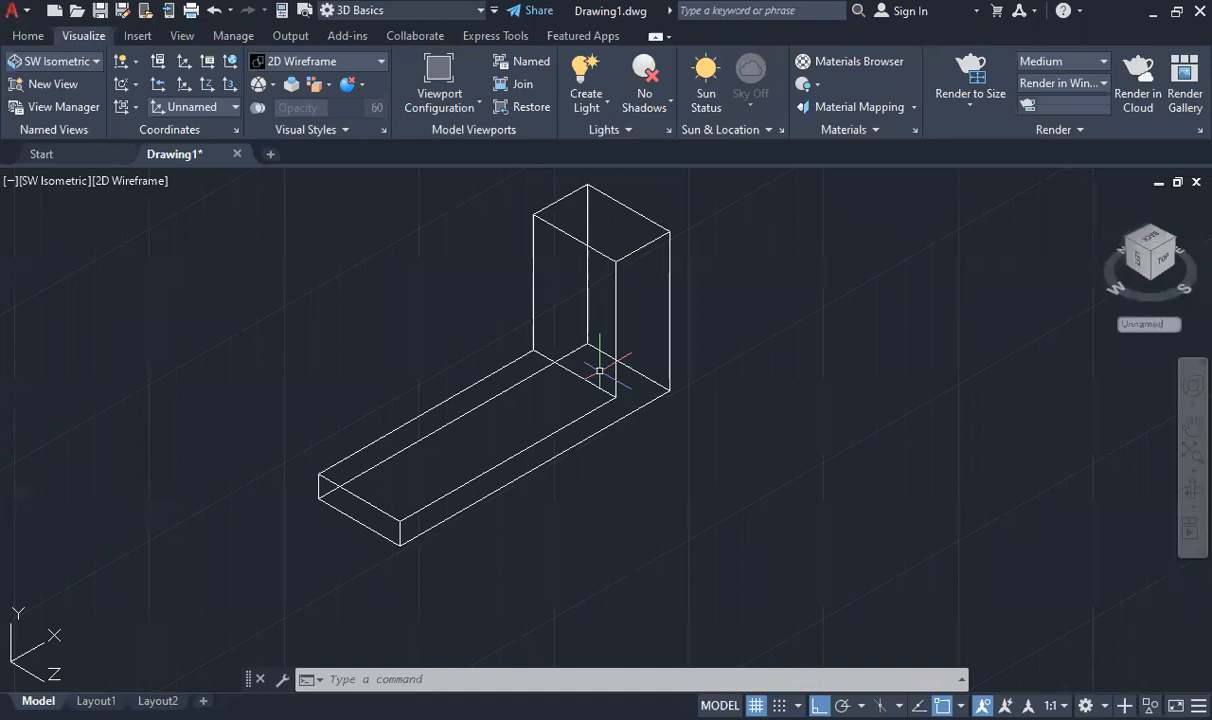
text(UCS)
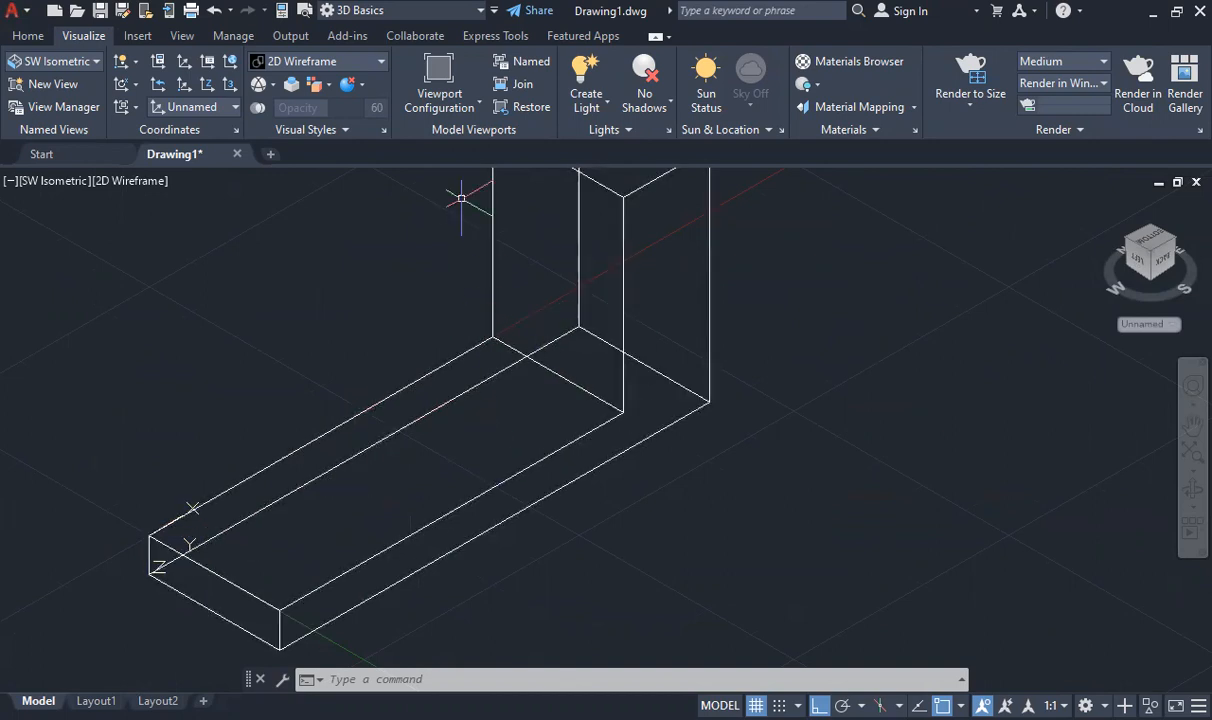
Draw a closed rectangular polyline on the base's upper face, along its rear edge from the UCS origin to the upright
click(22, 38)
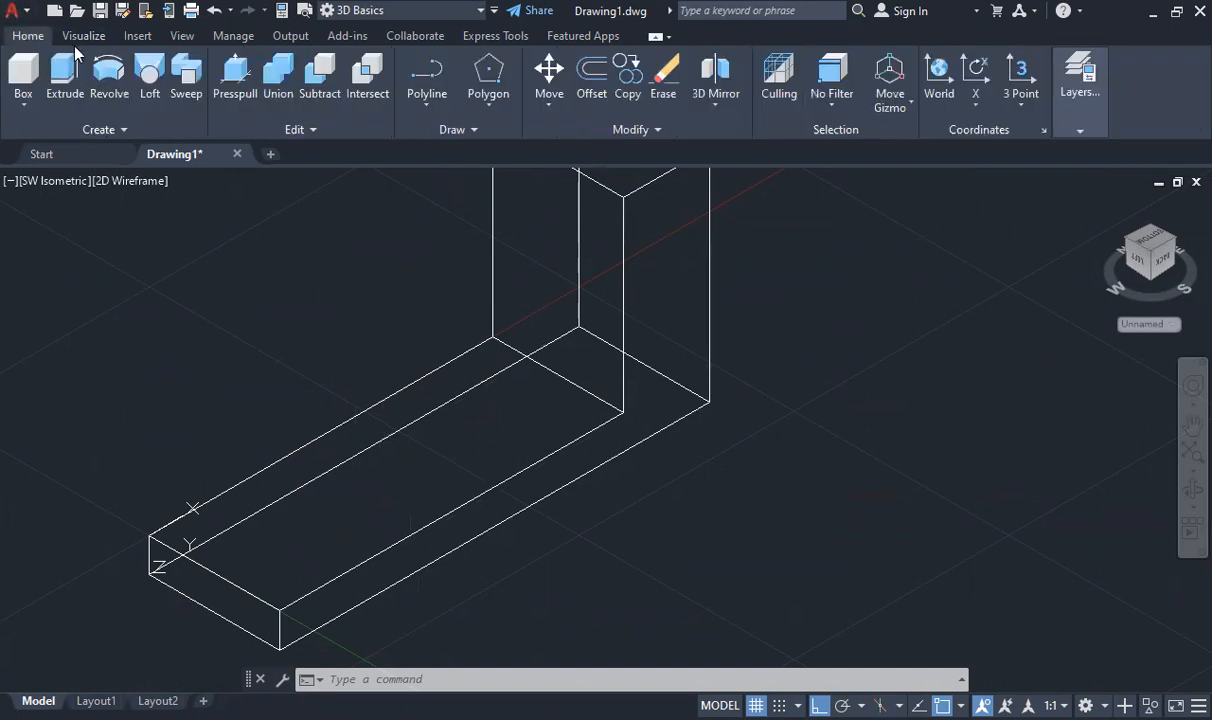
click(427, 75)
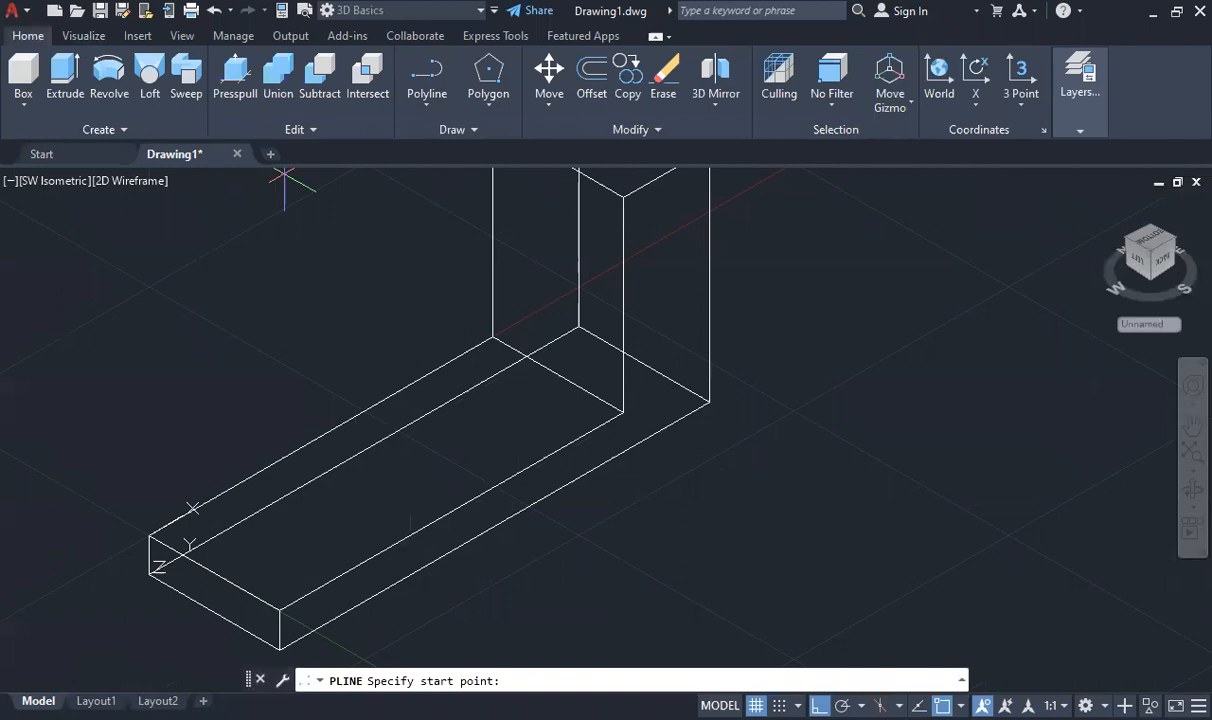
click(149, 536)
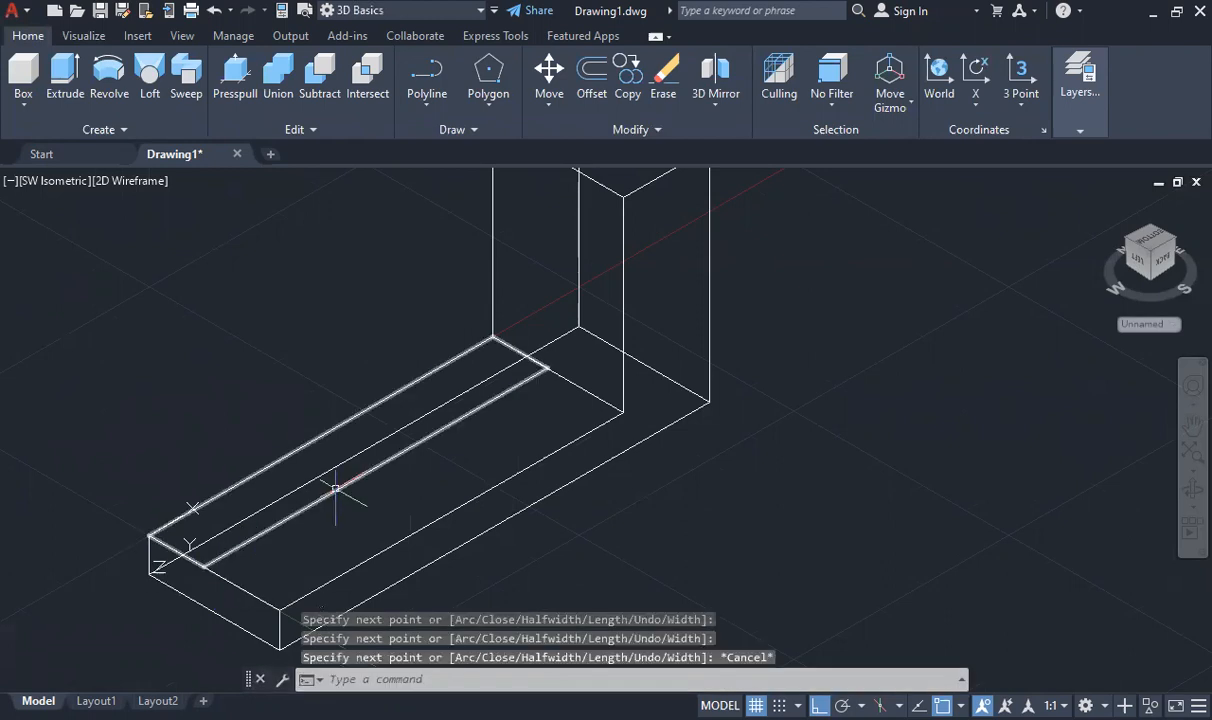
Extrude the rectangular polyline upwards by 35 mm to form the side wall, and inspect the model
click(335, 490)
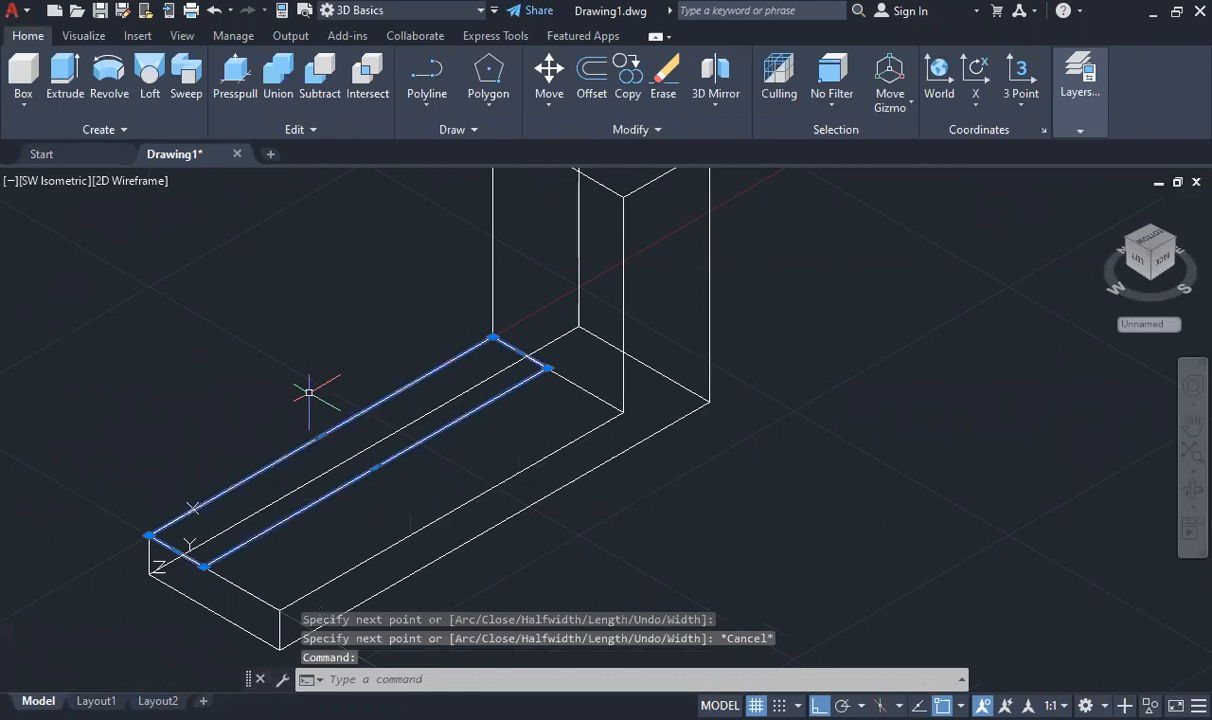
click(62, 92)
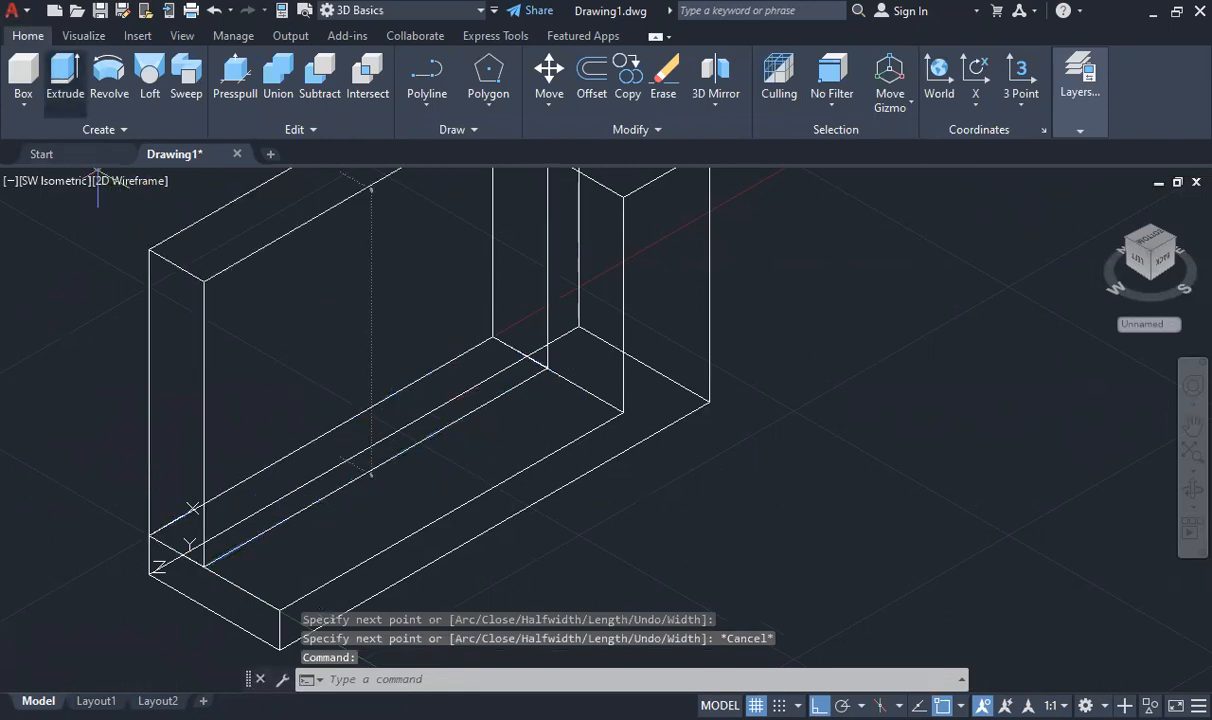
text(35)
key(Return)
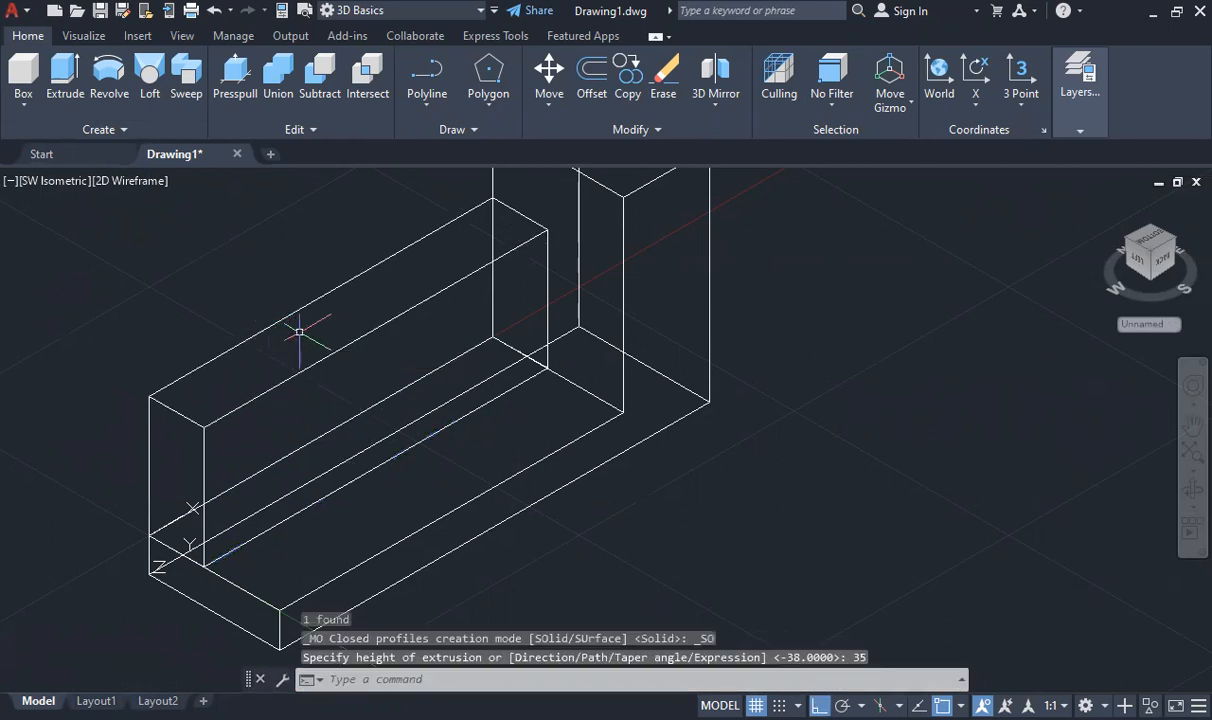
scroll(377, 310, down, 2)
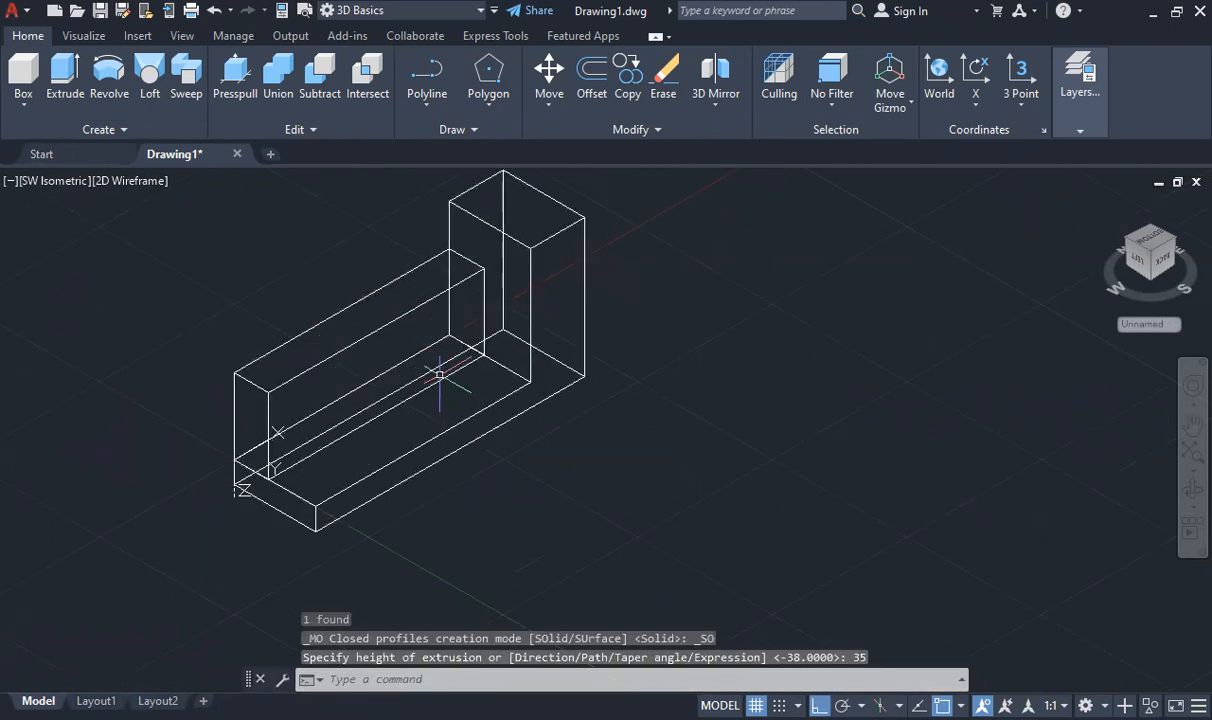
scroll(534, 219, down, 2)
scroll(440, 188, up, 4)
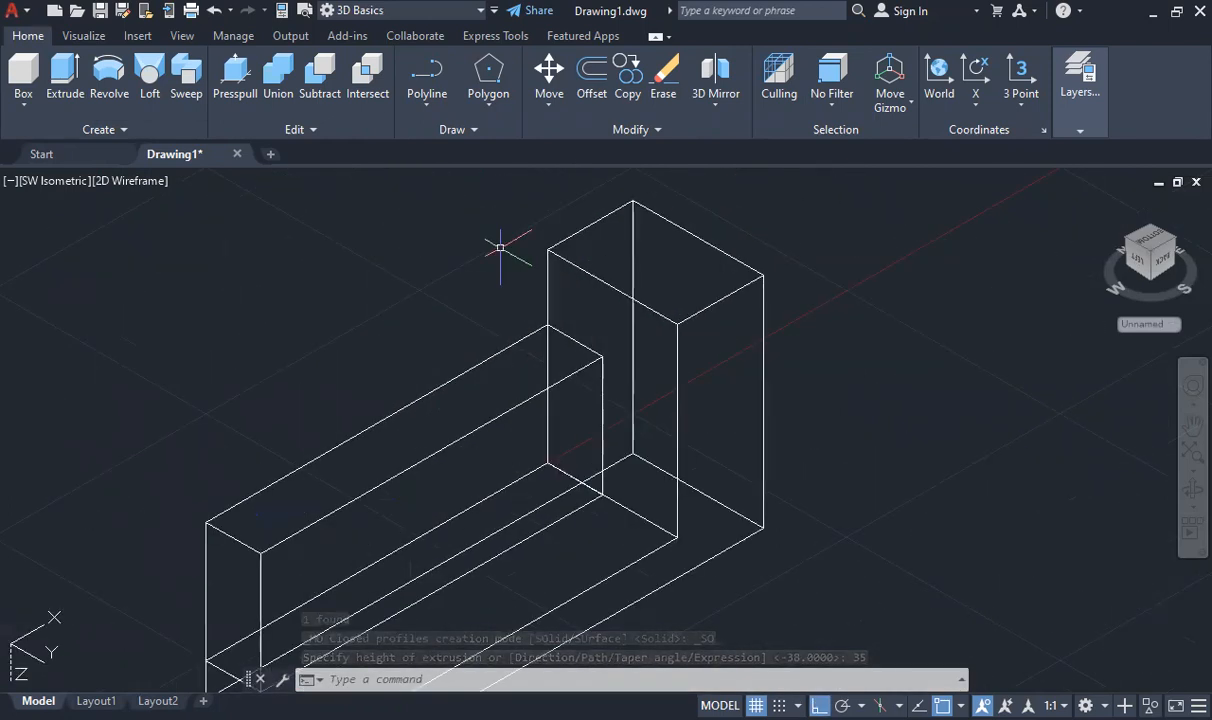
scroll(550, 248, down, 2)
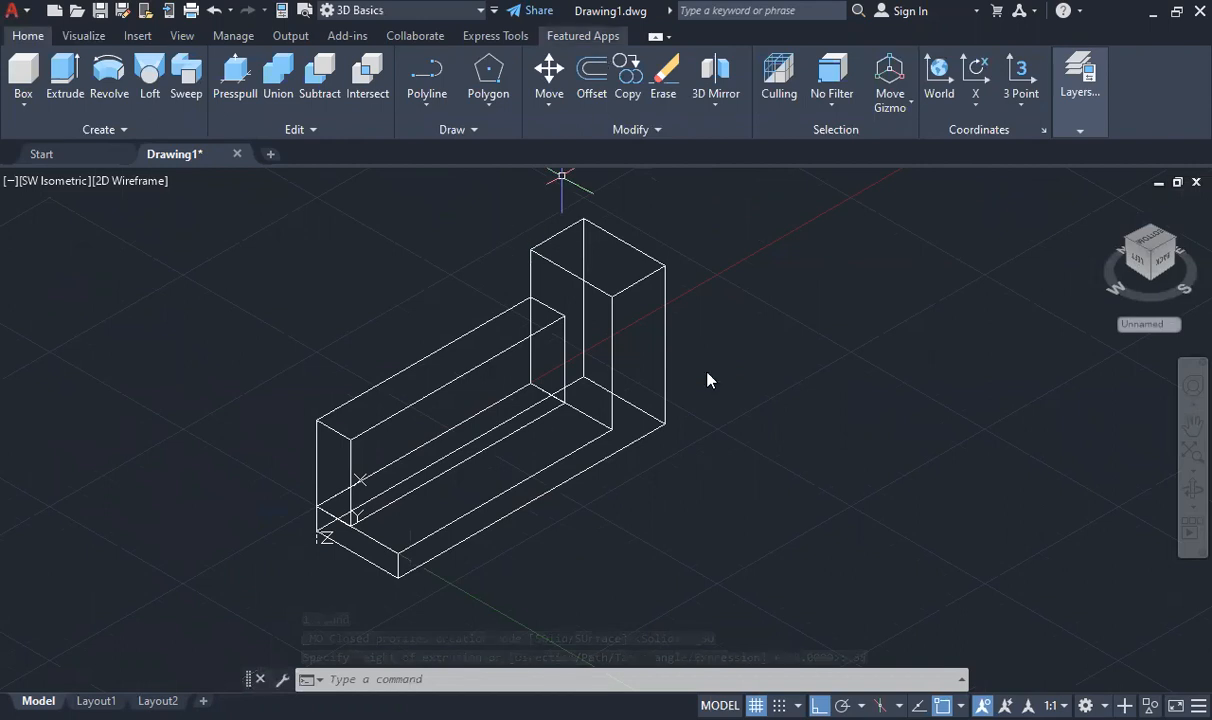
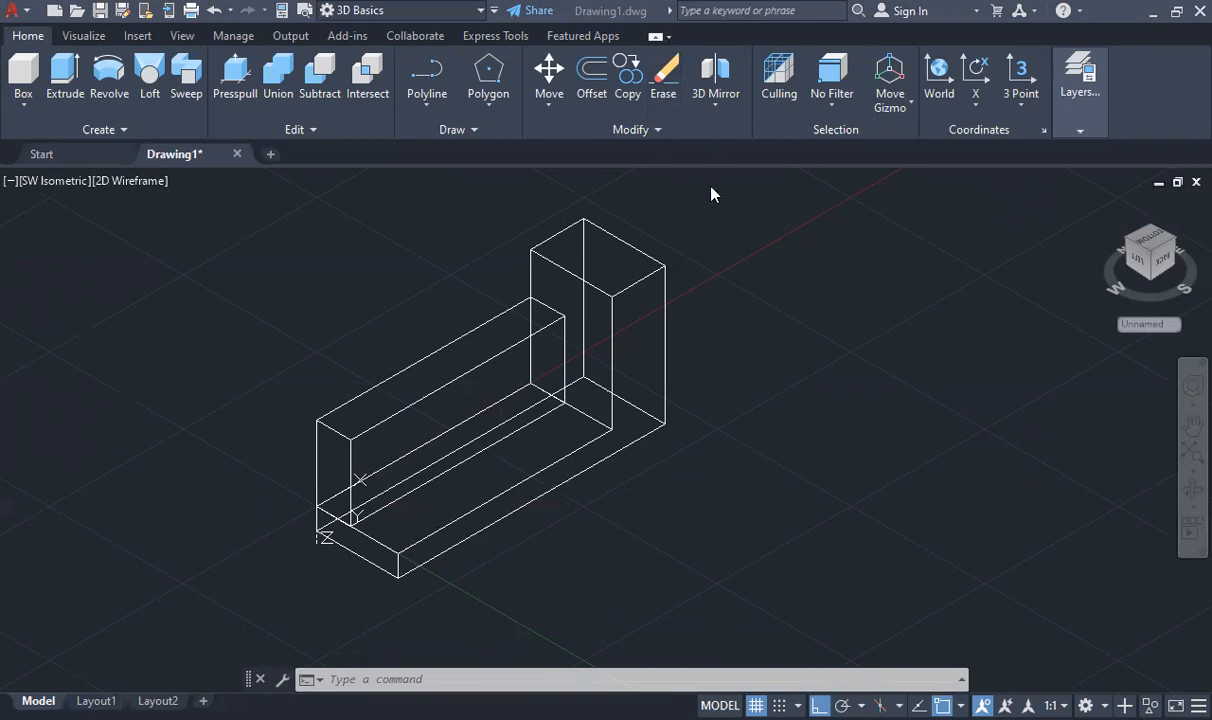
Switch the visual style to Shades of Gray and inspect the base, upright and side wall of the bracket
click(82, 35)
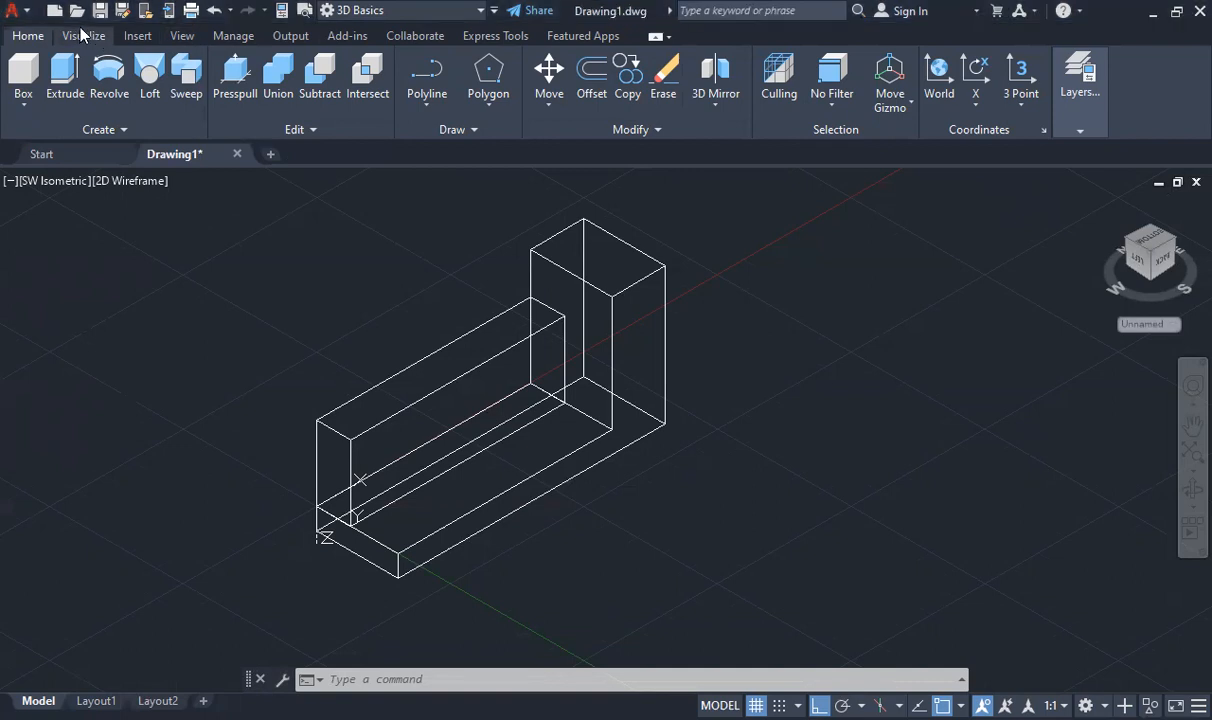
click(330, 64)
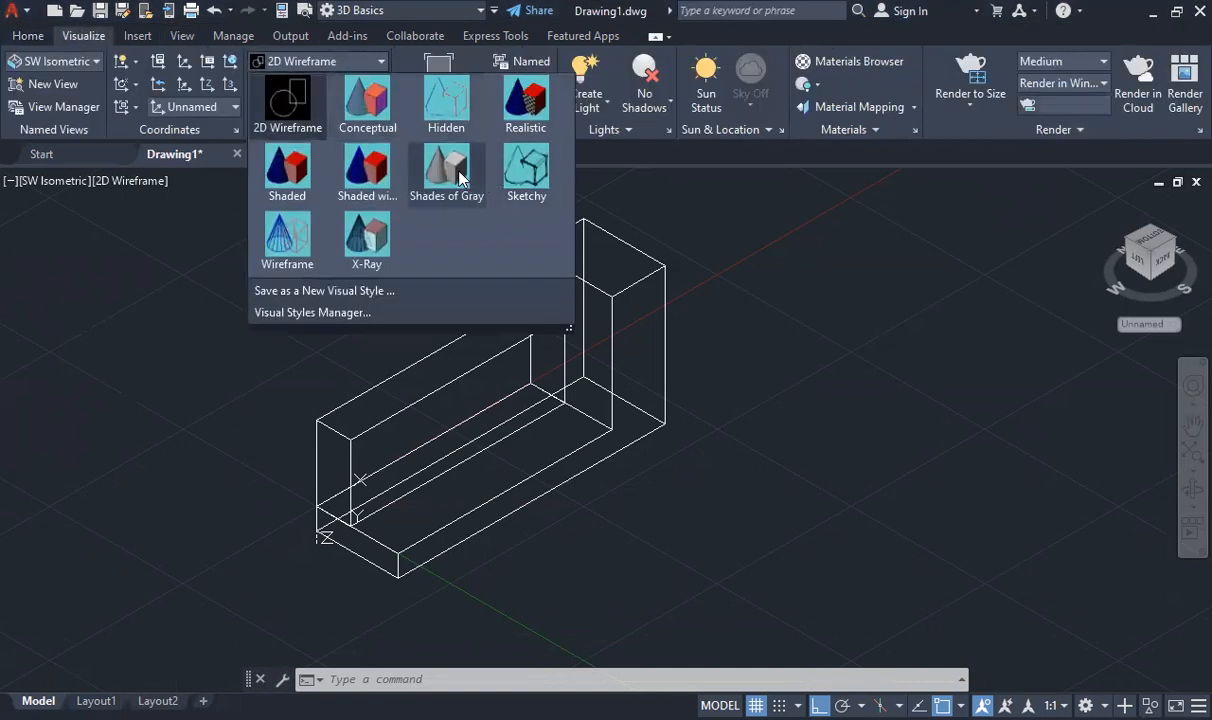
click(443, 168)
scroll(610, 475, up, 5)
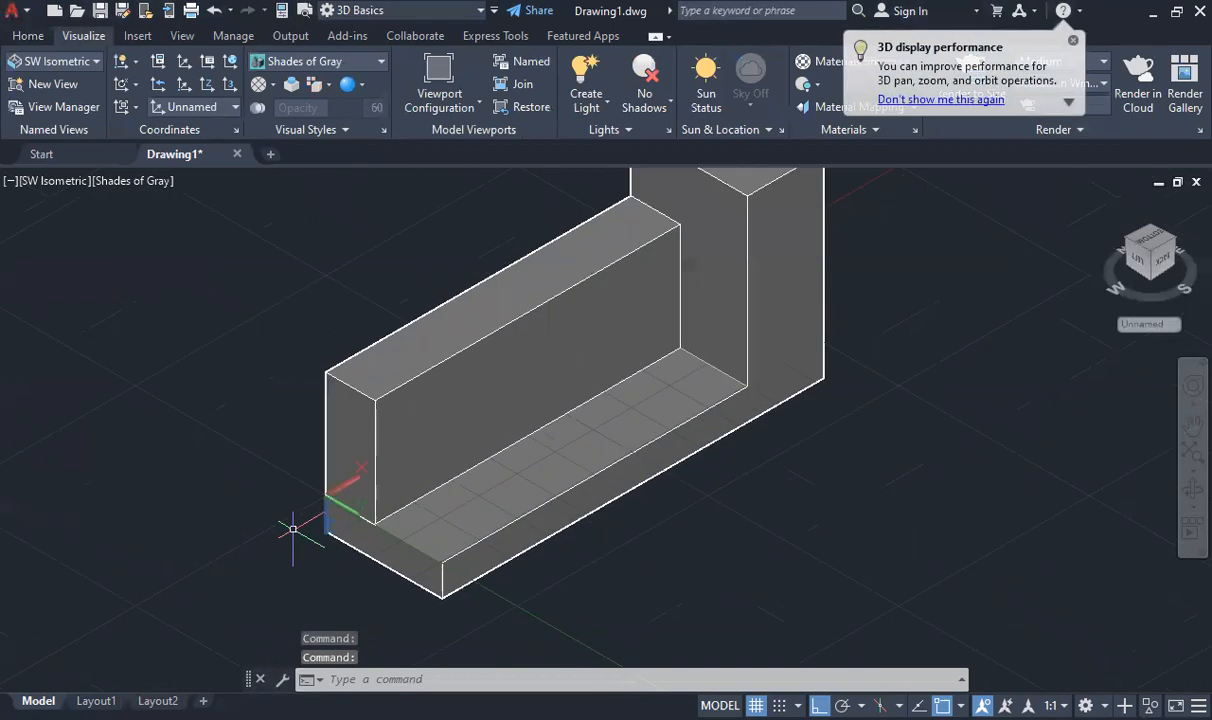
scroll(668, 335, down, 4)
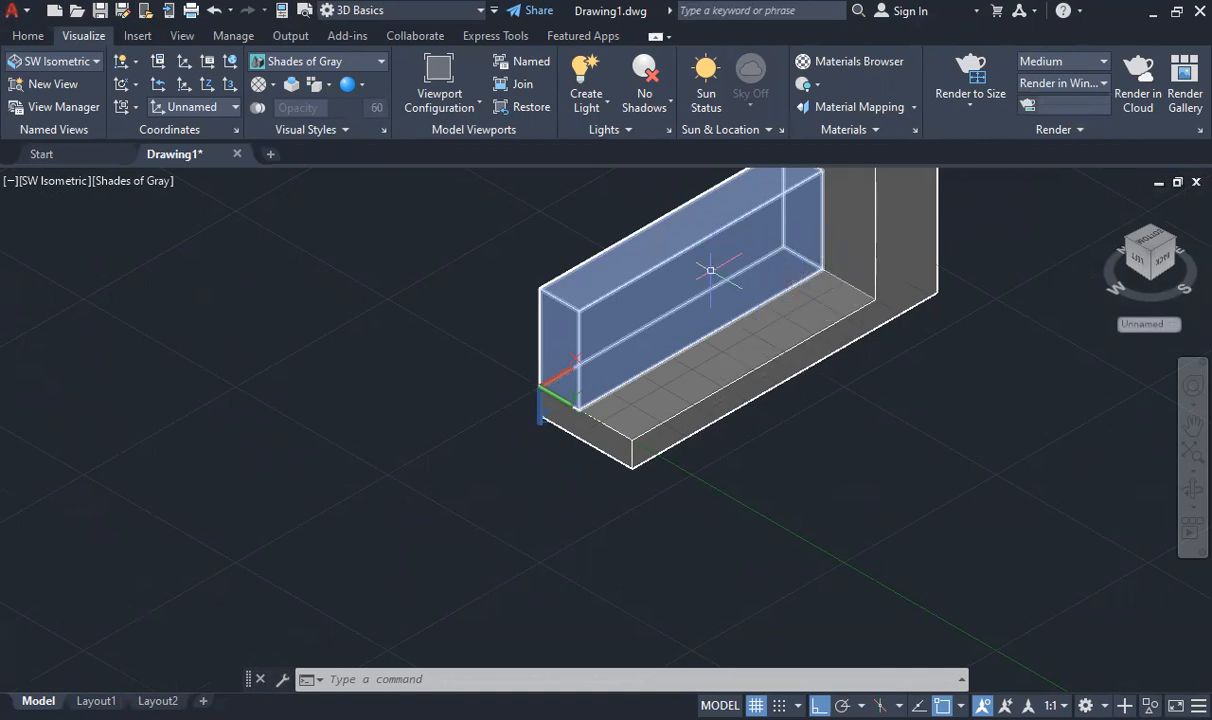
Undo the Shades of Gray style, the side wall extrusion, its rectangular polyline and the last UCS placement
key(ctrl+z)
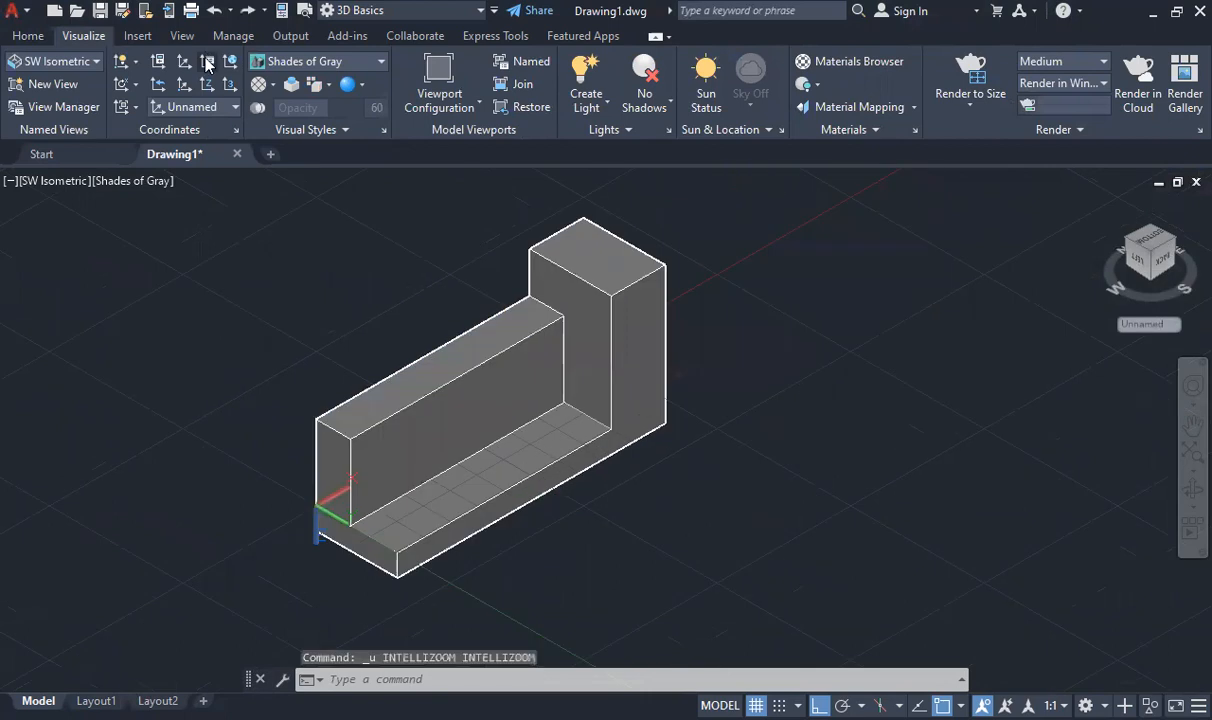
key(ctrl+z)
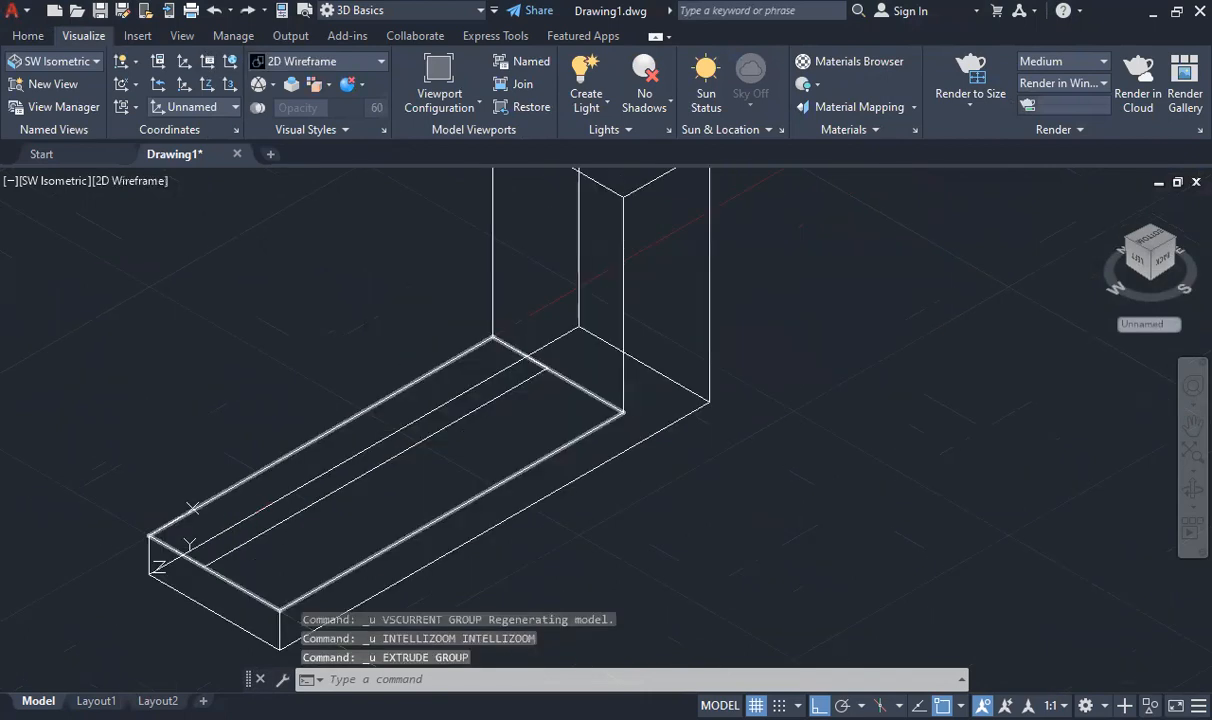
key(ctrl+z)
key(ctrl+z)
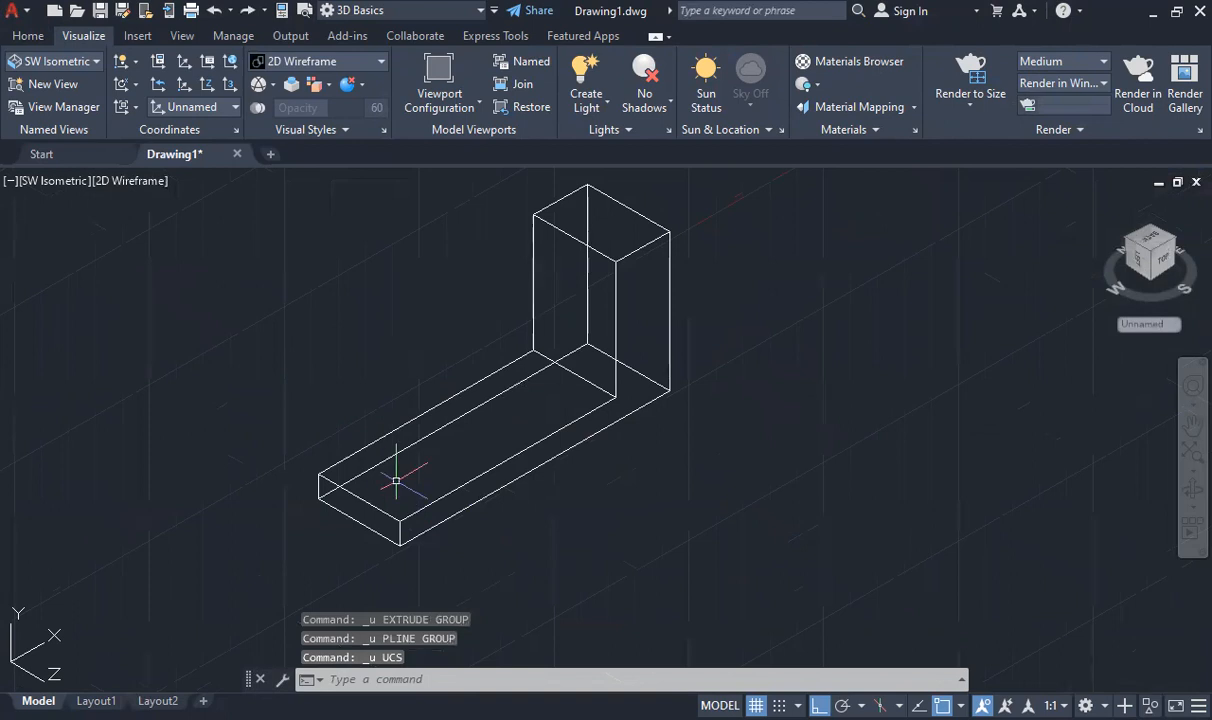
Place the UCS at the front outer corner of the base's upper face, X across its width and Y along its length
text(UCS)
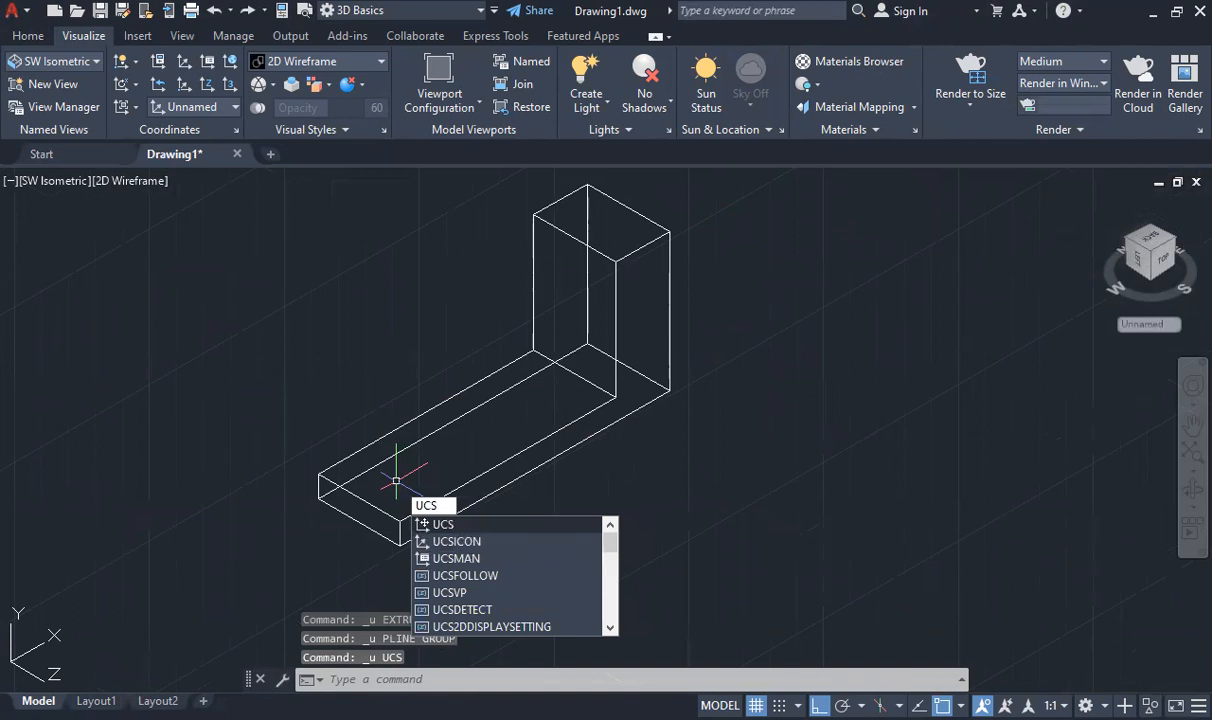
key(Return)
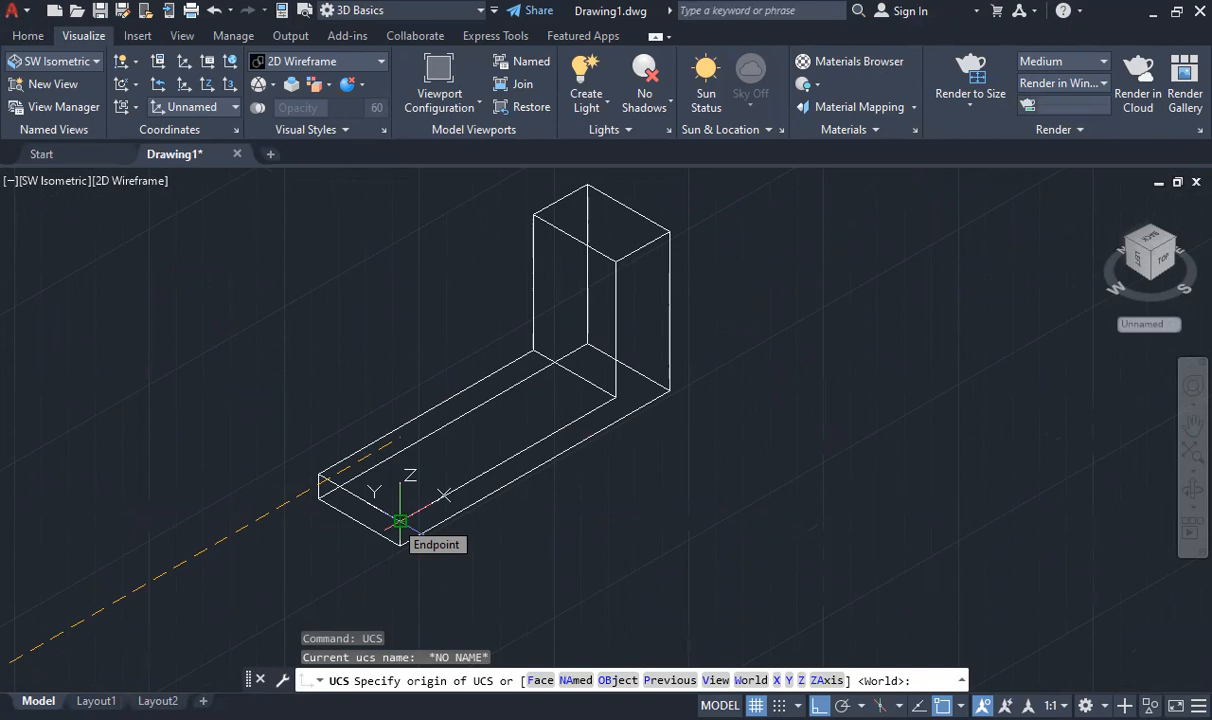
click(400, 521)
click(318, 476)
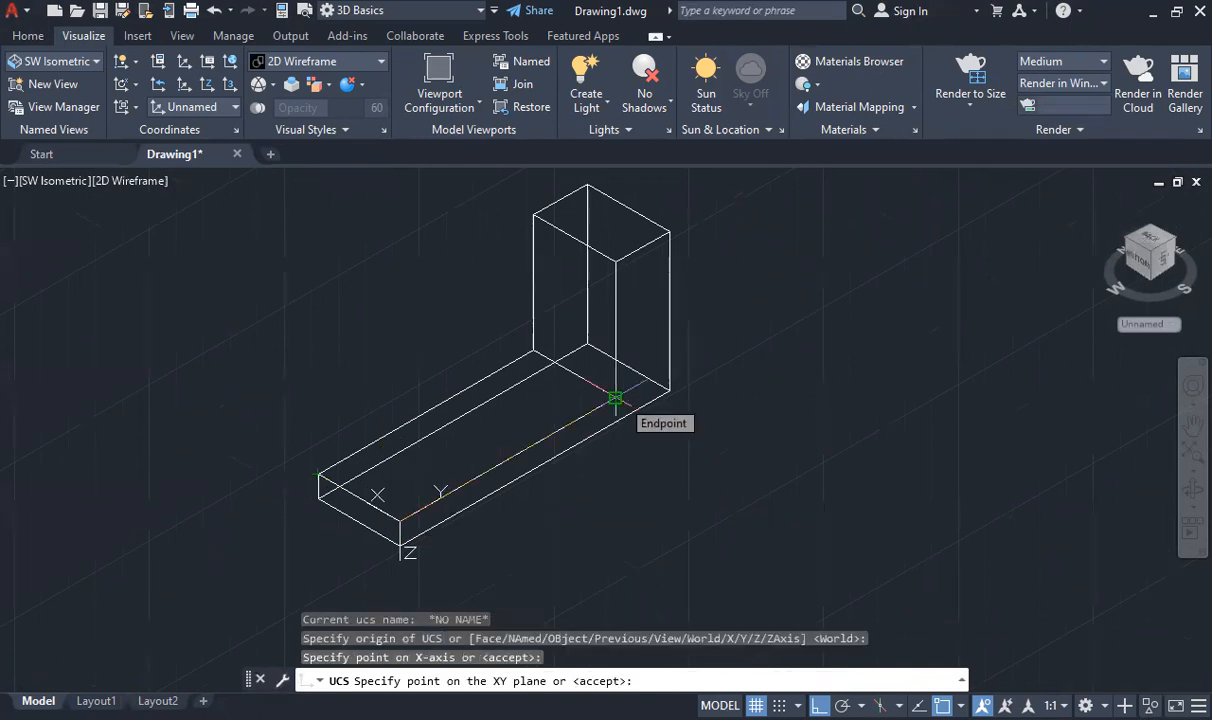
click(615, 398)
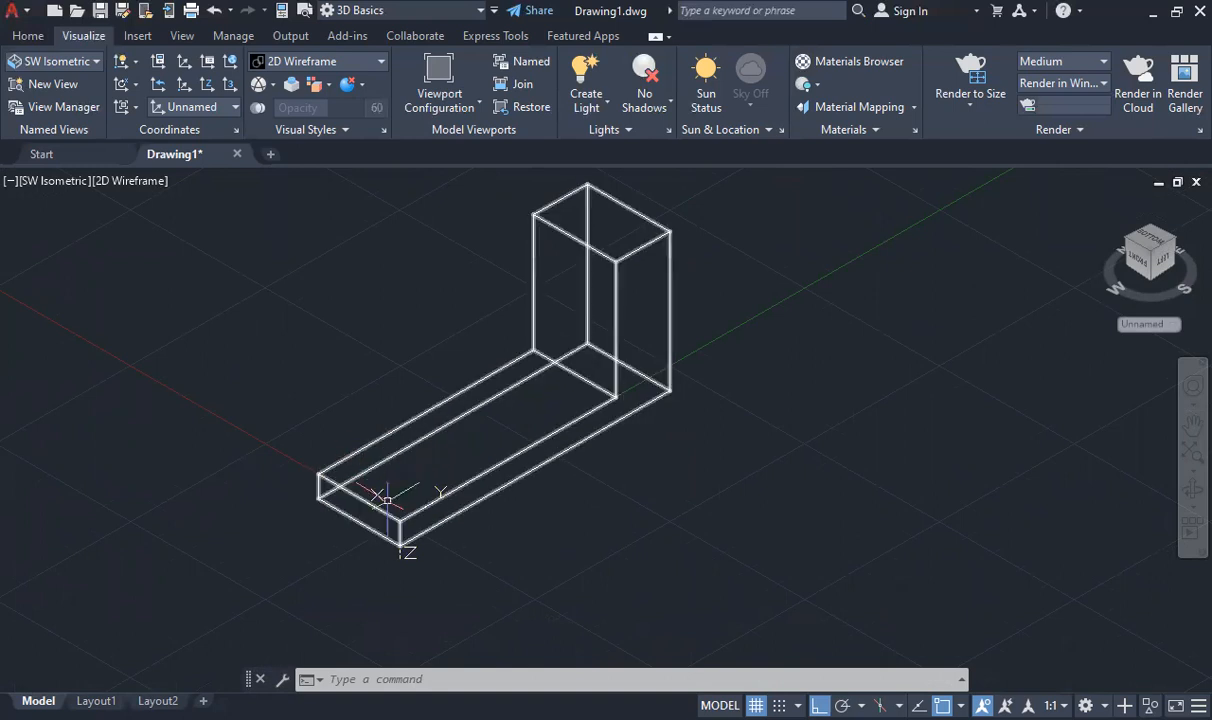
Draw a closed rectangular polyline on the base's upper face, along its rear edge from the outer end to the upright
click(30, 40)
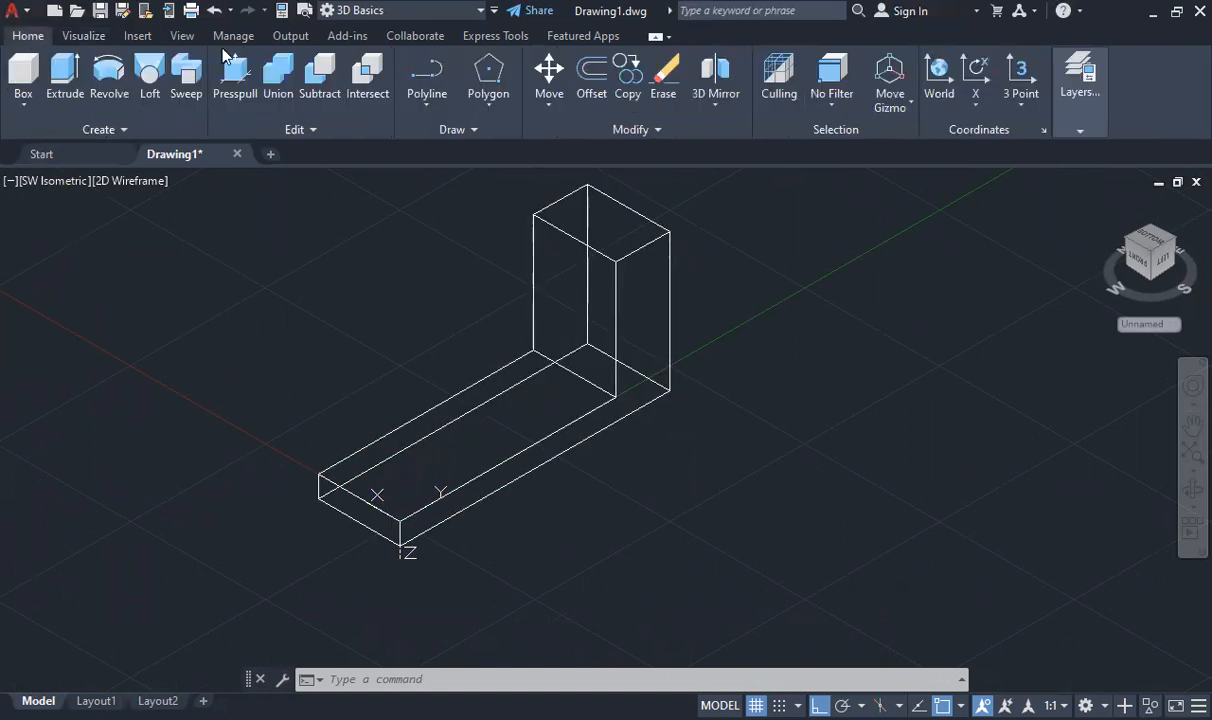
click(427, 72)
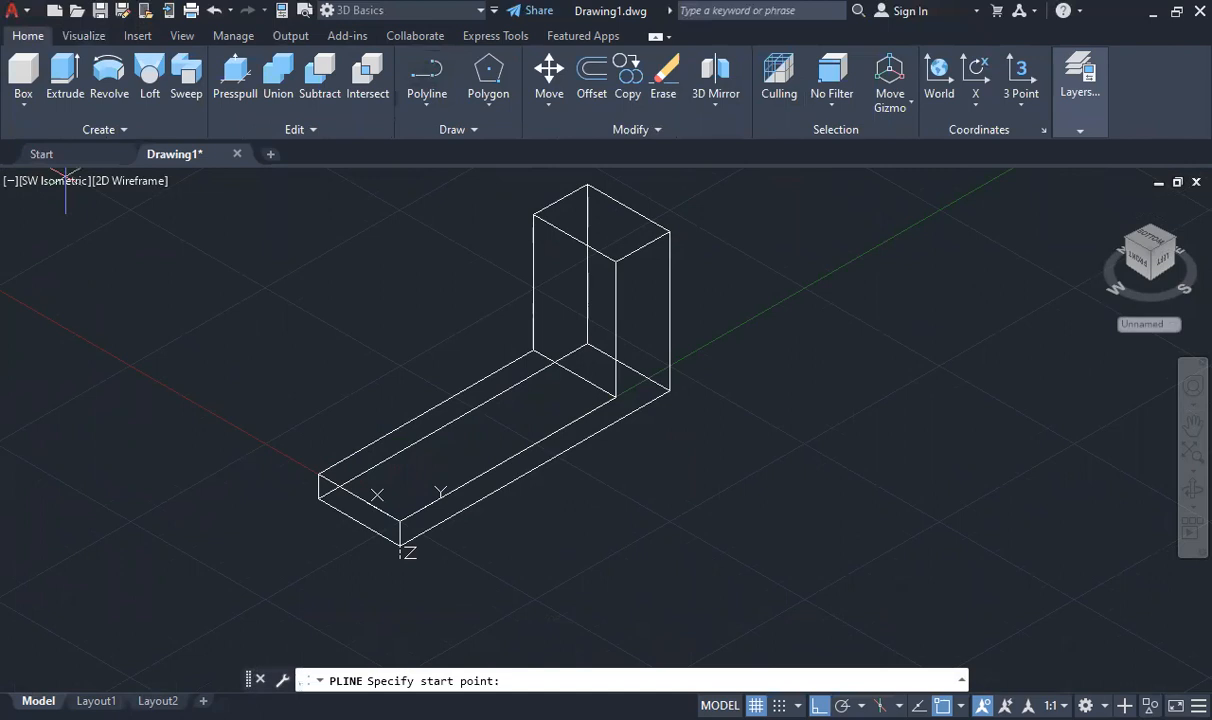
click(359, 497)
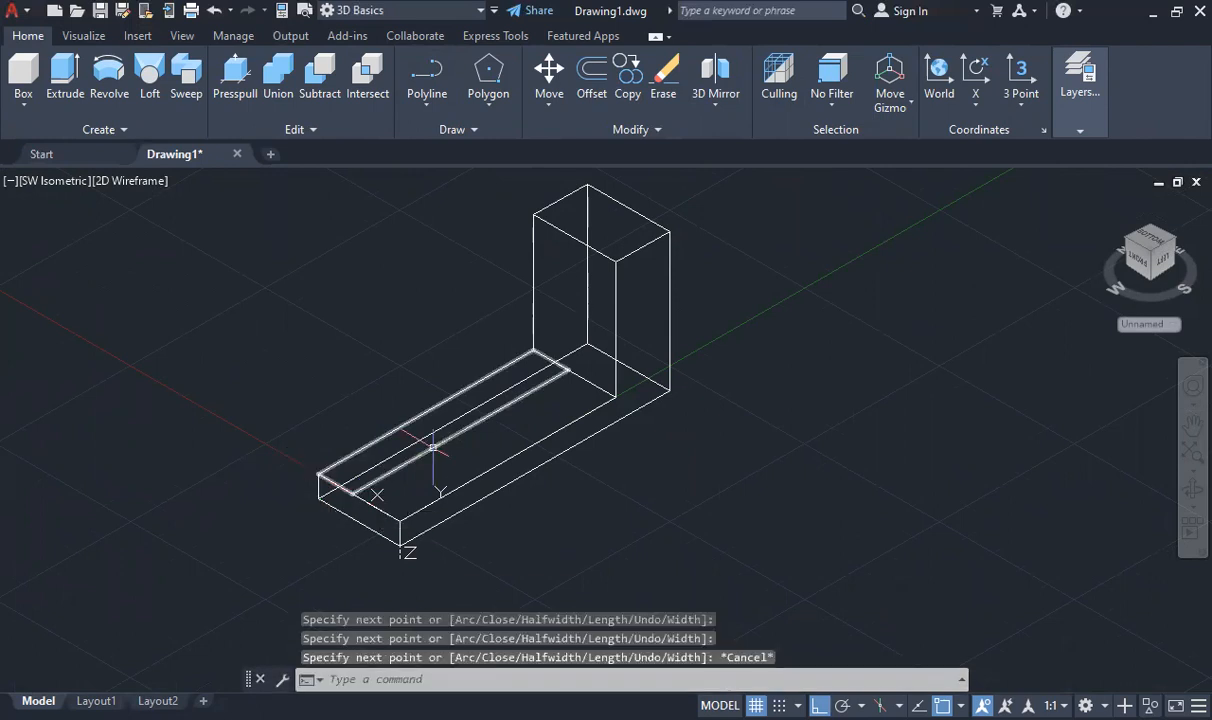
Extrude the rectangular polyline upwards by 35 mm to form the side wall
click(432, 447)
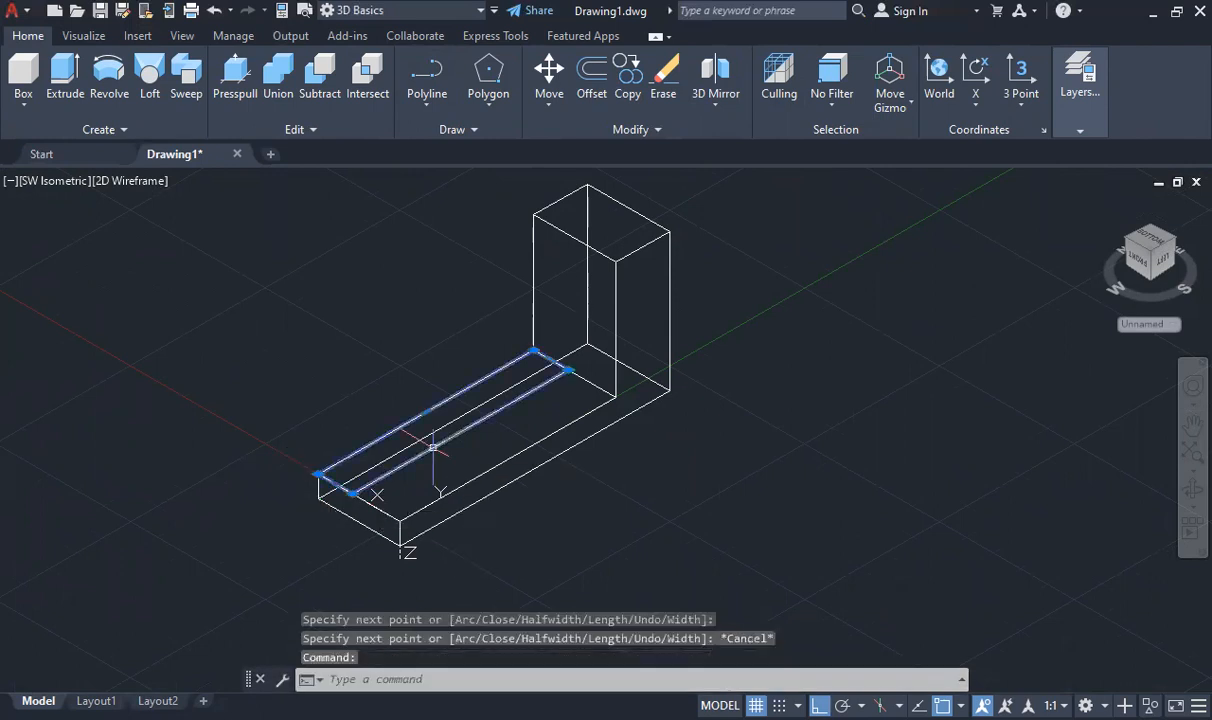
click(66, 75)
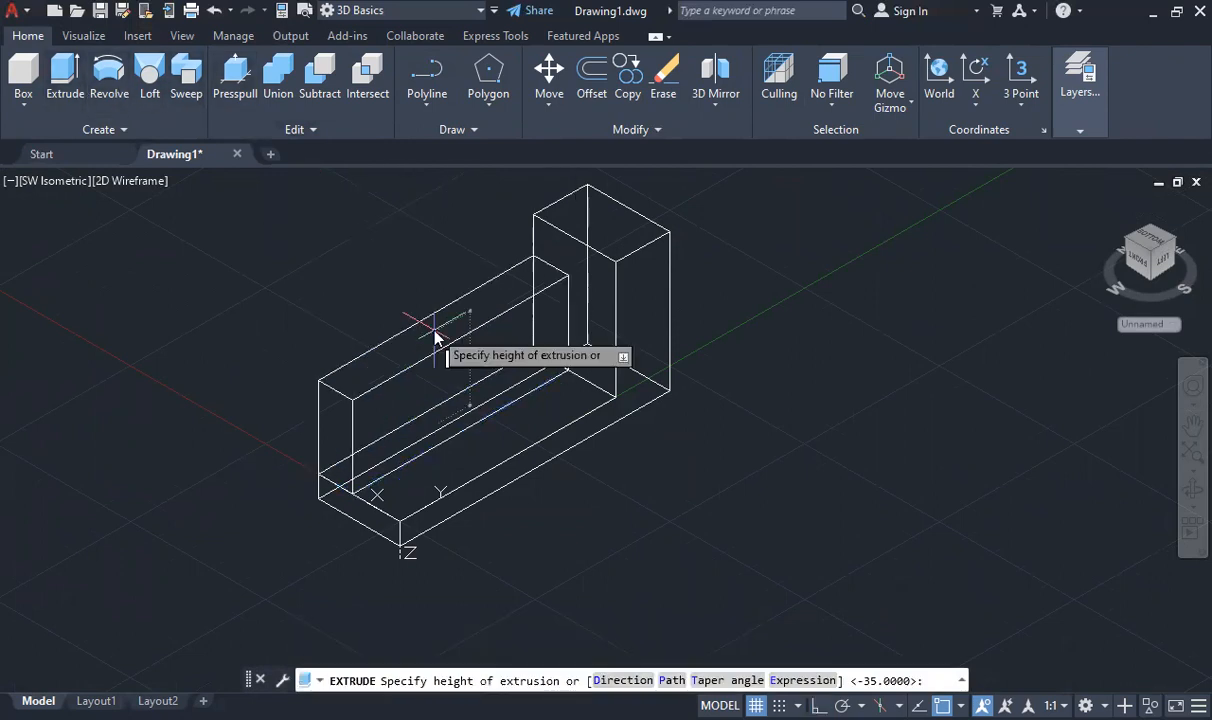
text(35)
key(Return)
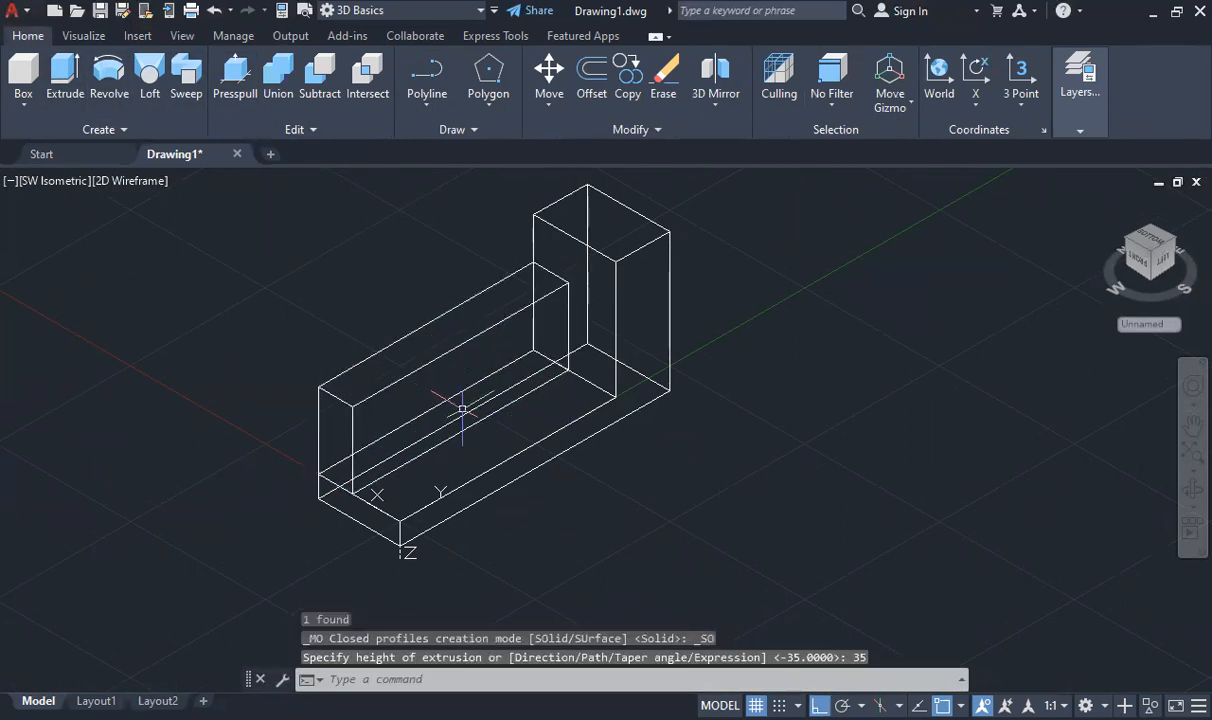
Create a solid box 38 mm wide, 100 mm long and 10 mm high in the empty space beside the bracket
scroll(698, 346, down, 6)
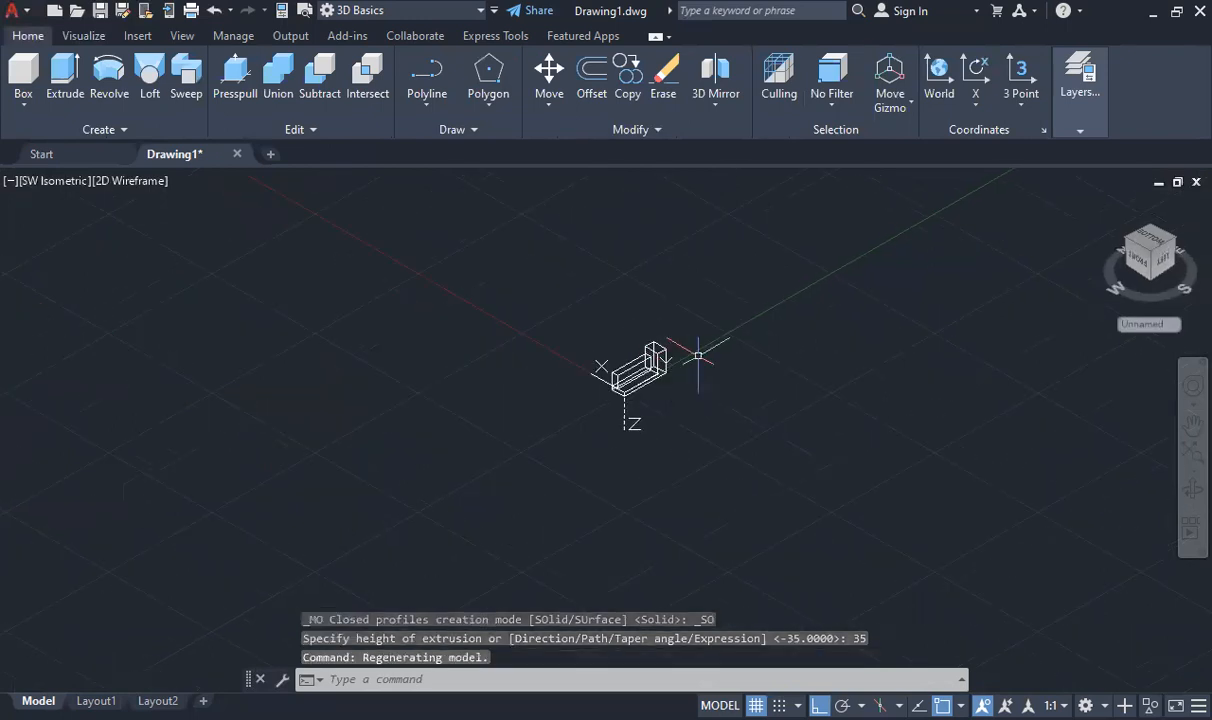
scroll(795, 332, up, 3)
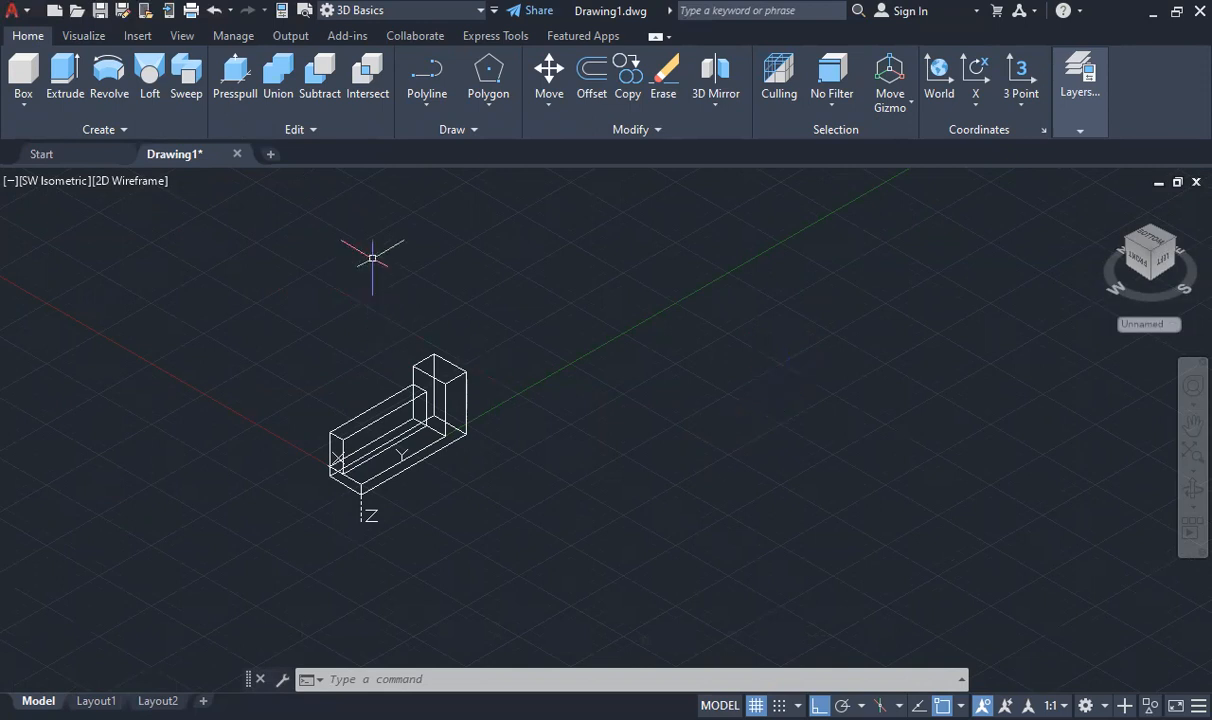
click(8, 82)
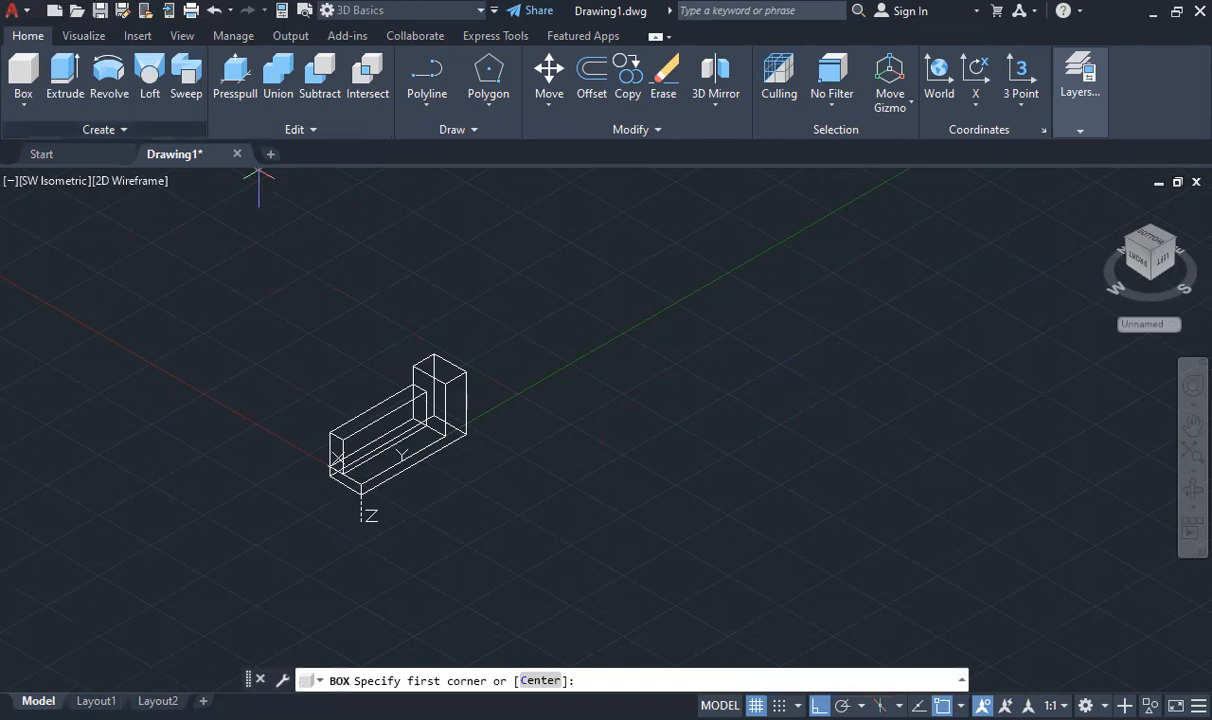
click(752, 518)
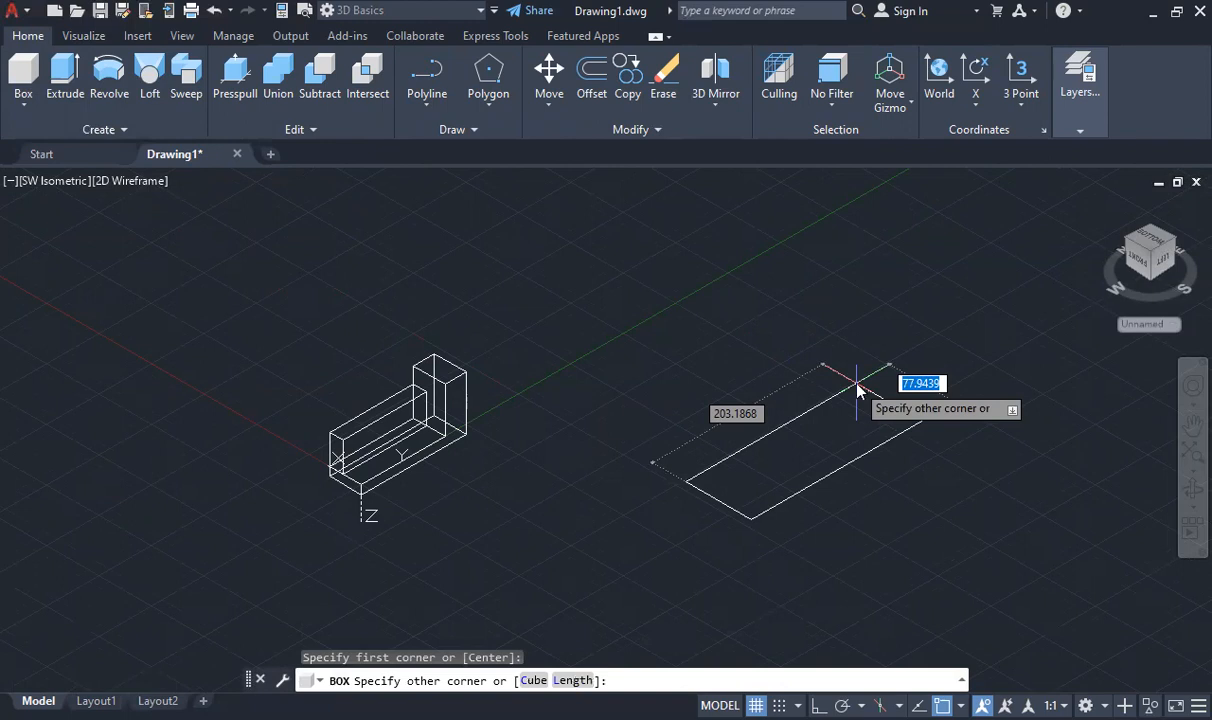
text(38)
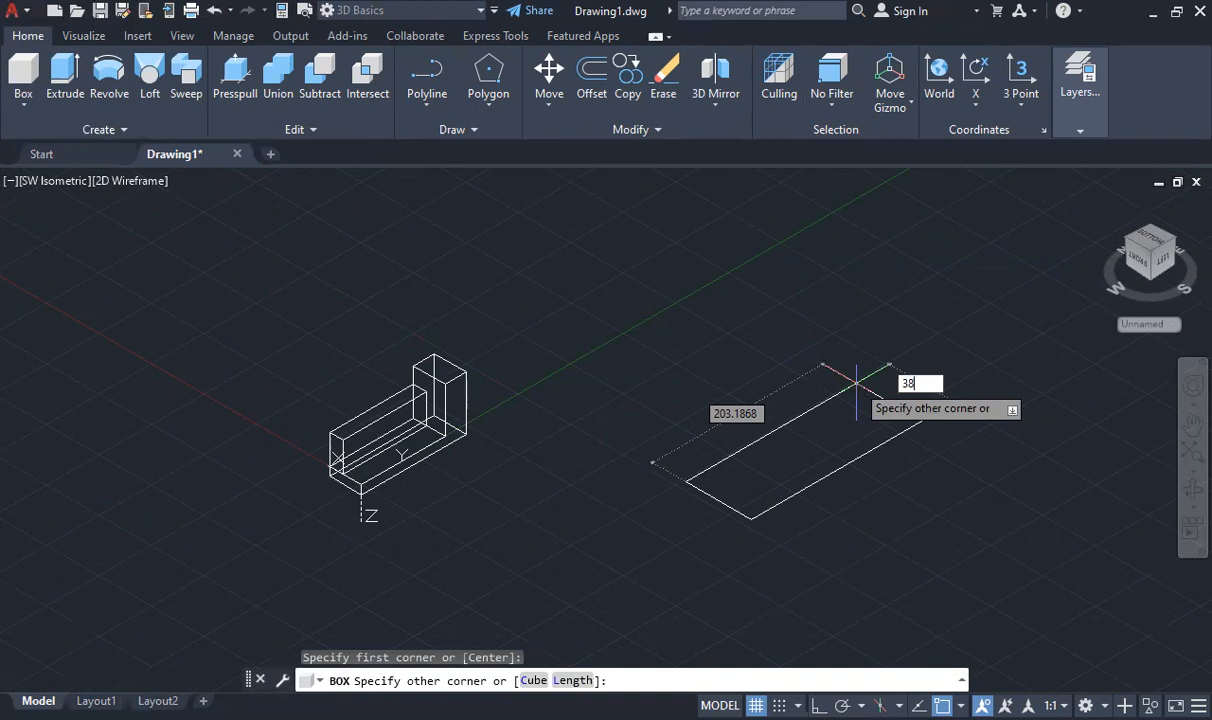
key(Tab)
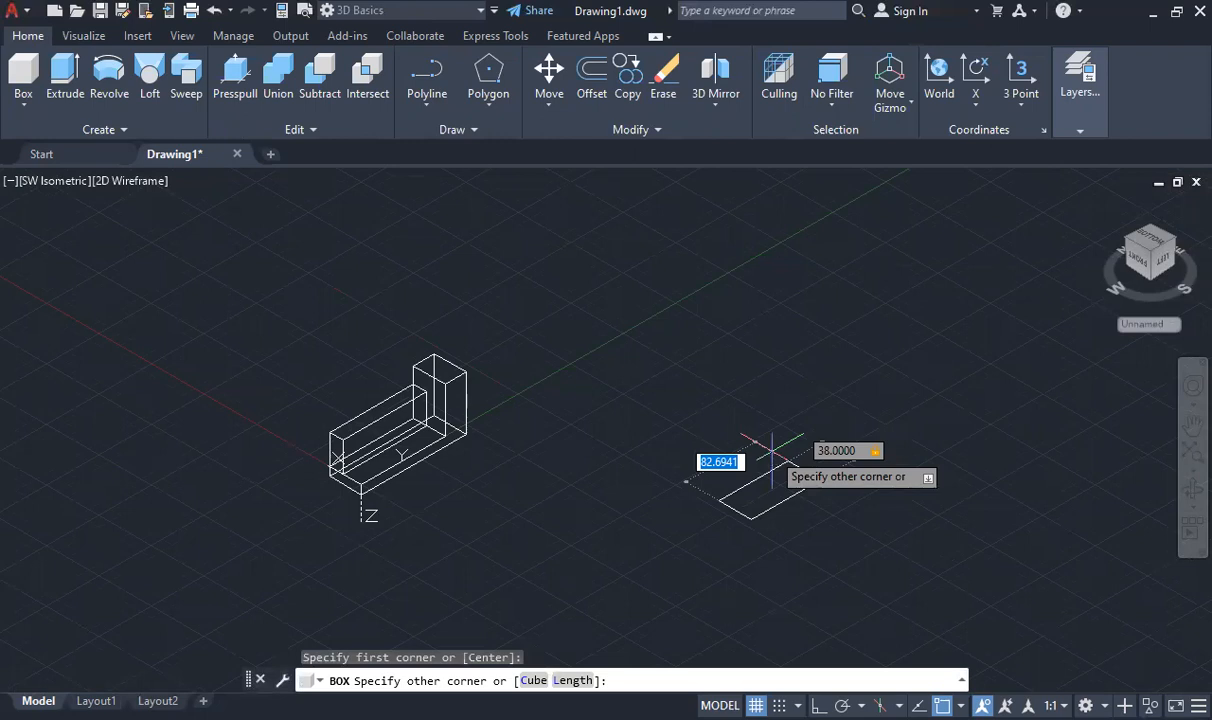
text(100)
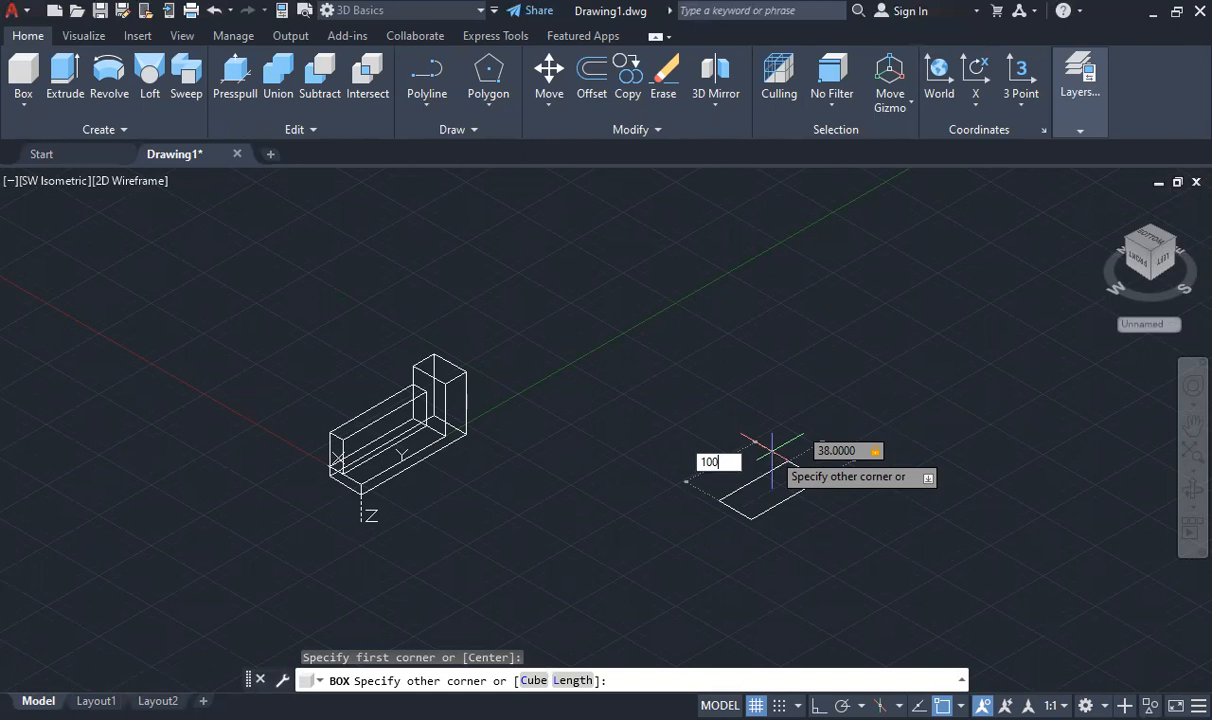
key(Return)
text(10)
key(Return)
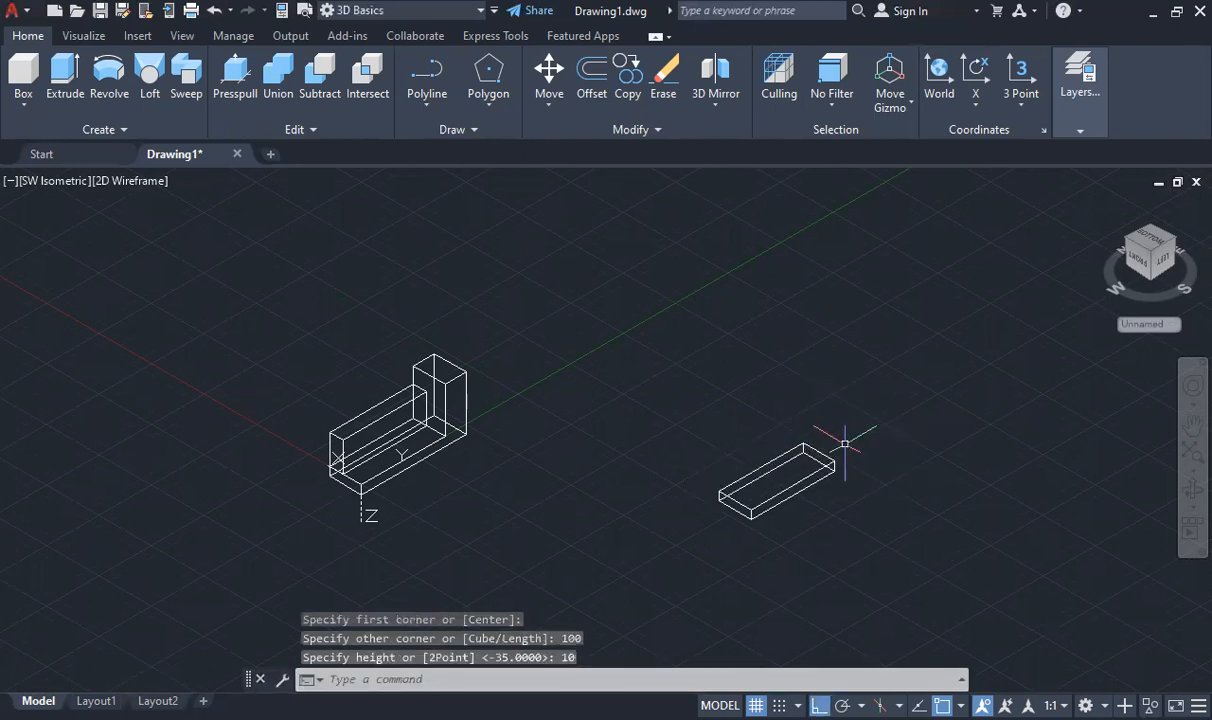
Create a second box 38 mm wide, 25 mm long and 64 mm high, and move it against the end of the flat box
scroll(845, 443, up, 2)
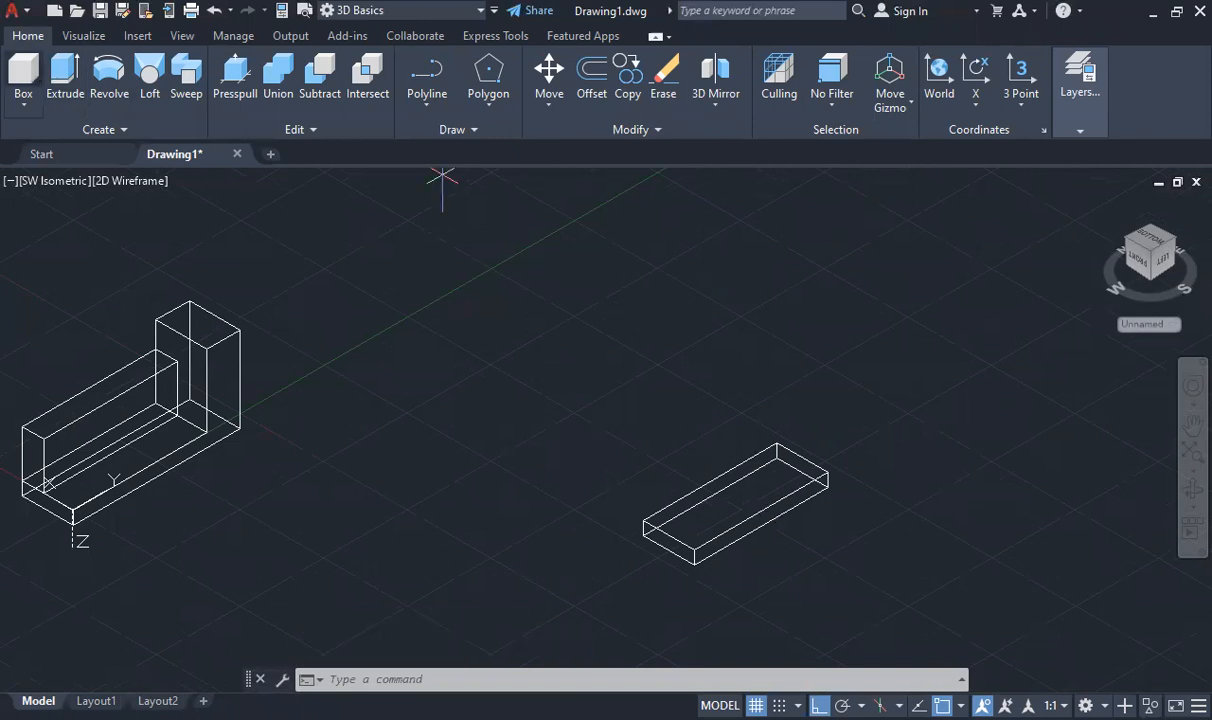
key(Return)
click(880, 456)
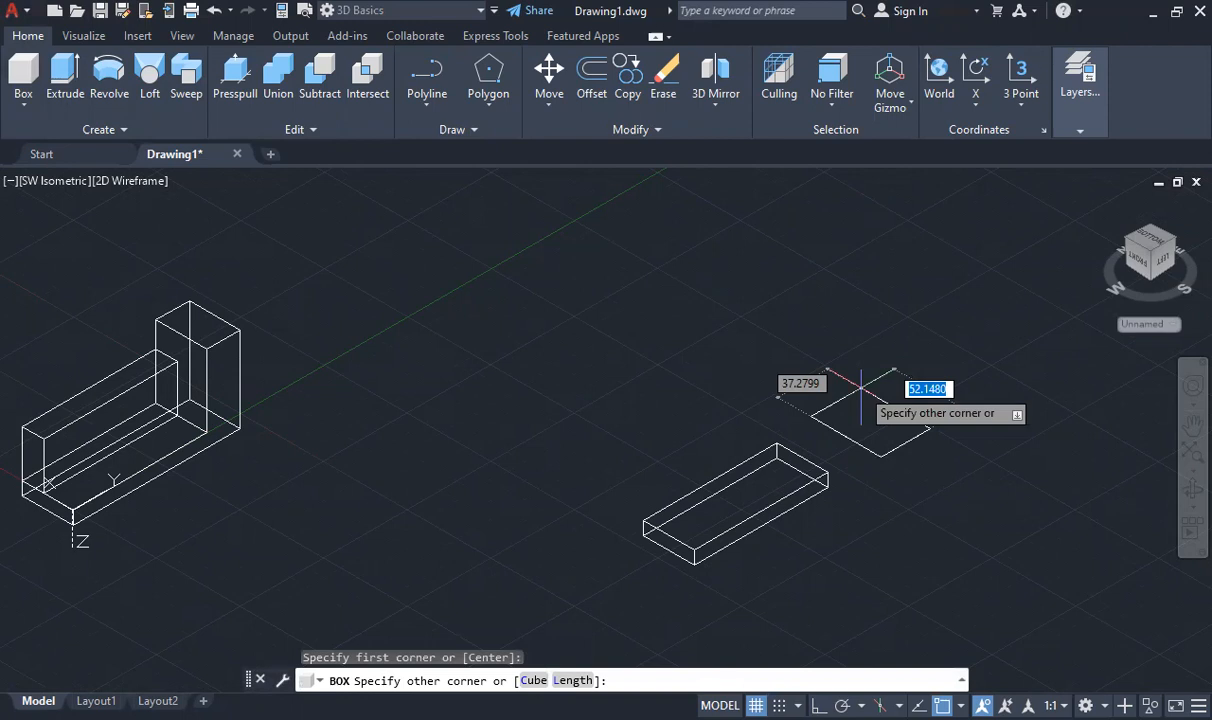
text(38)
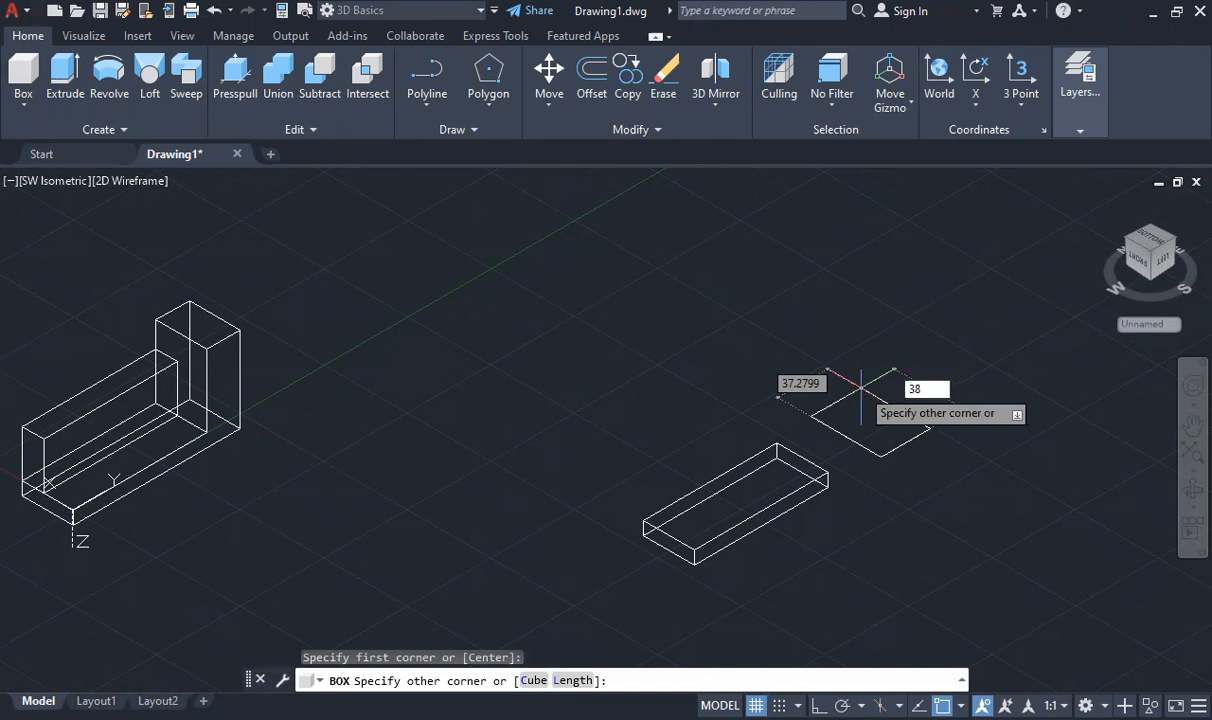
key(Tab)
text(25)
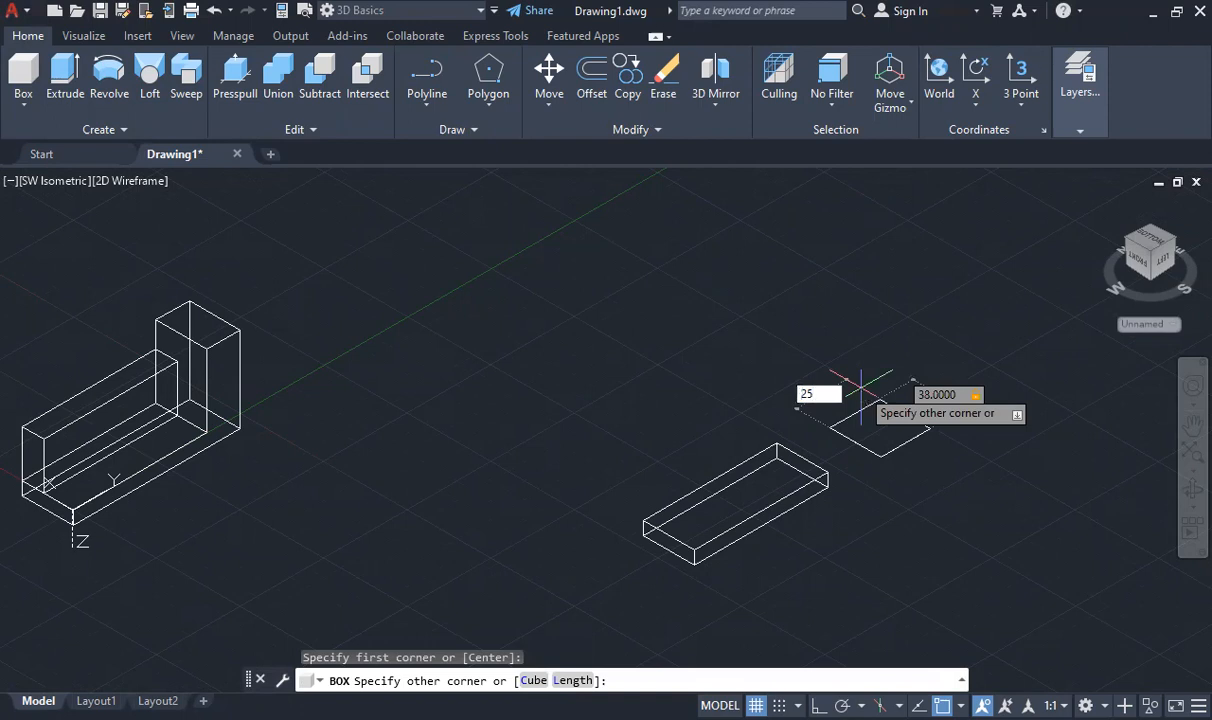
key(Return)
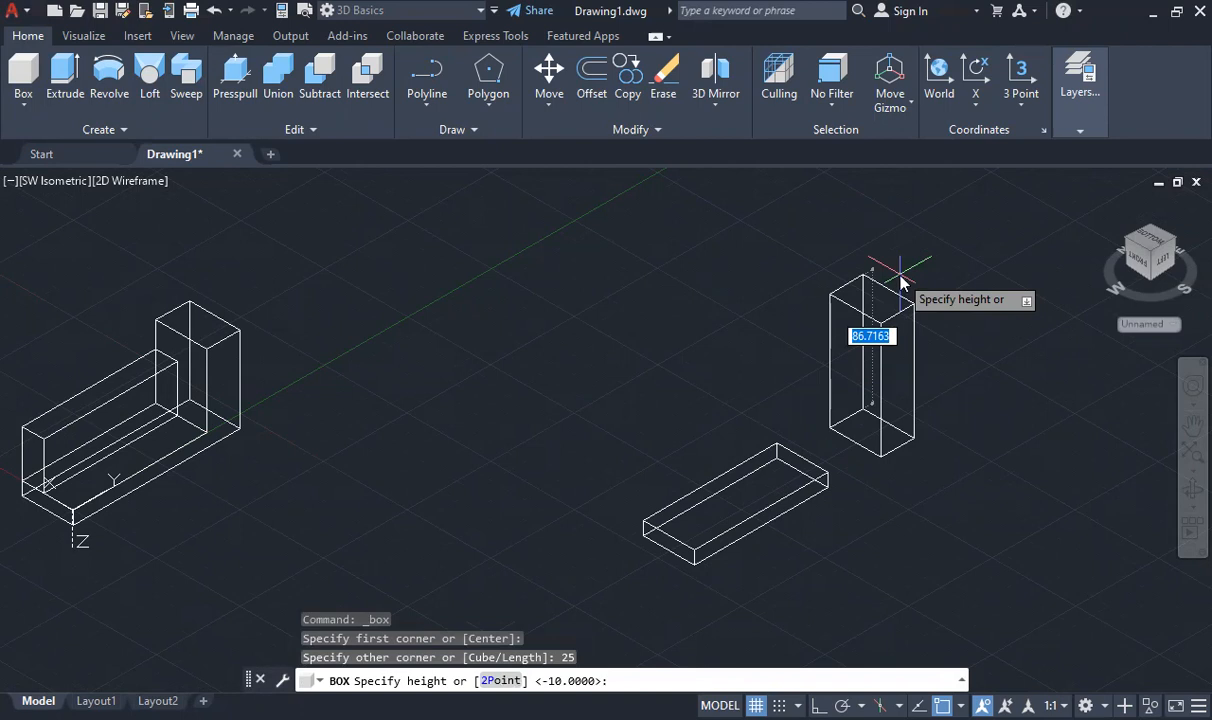
text(64)
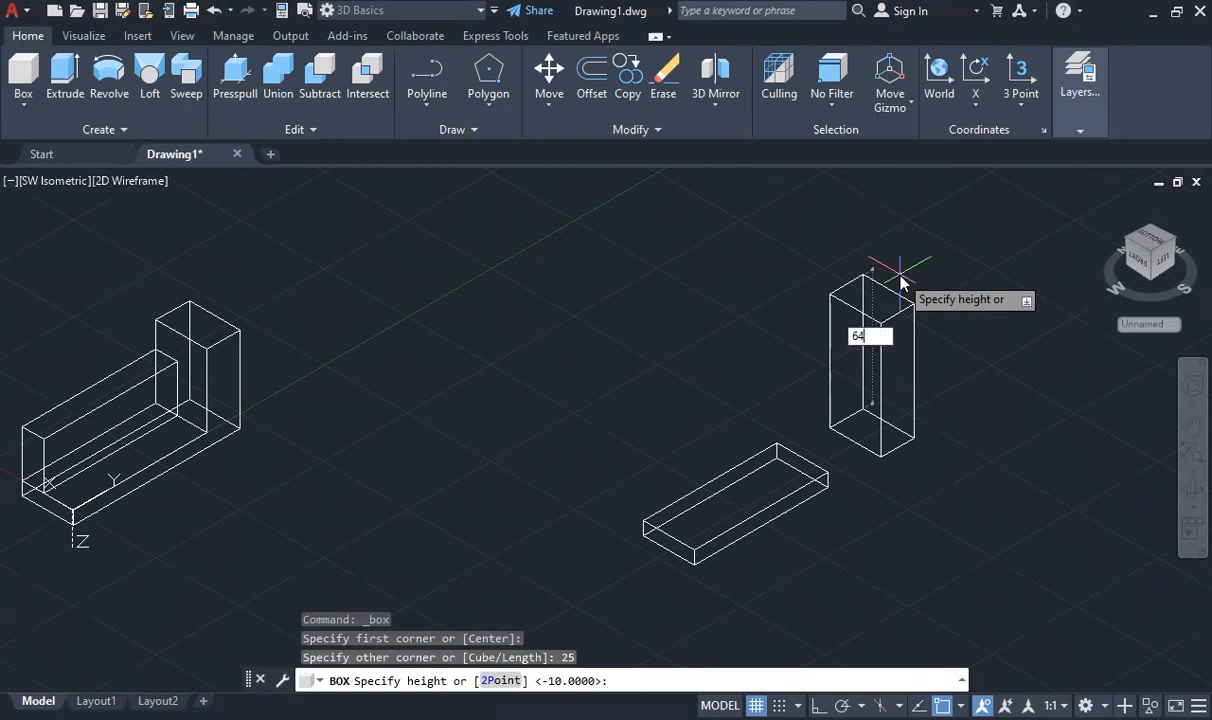
key(Return)
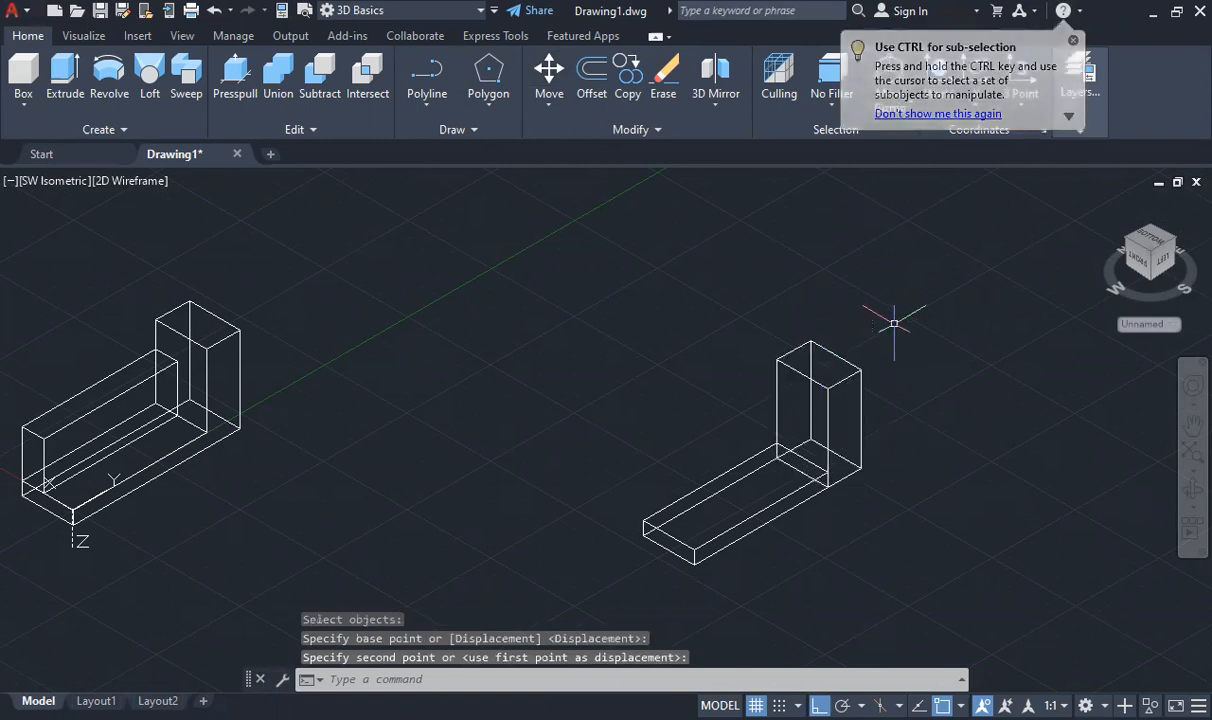
Erase both boxes beside the bracket and bring the bracket back into view
click(909, 317)
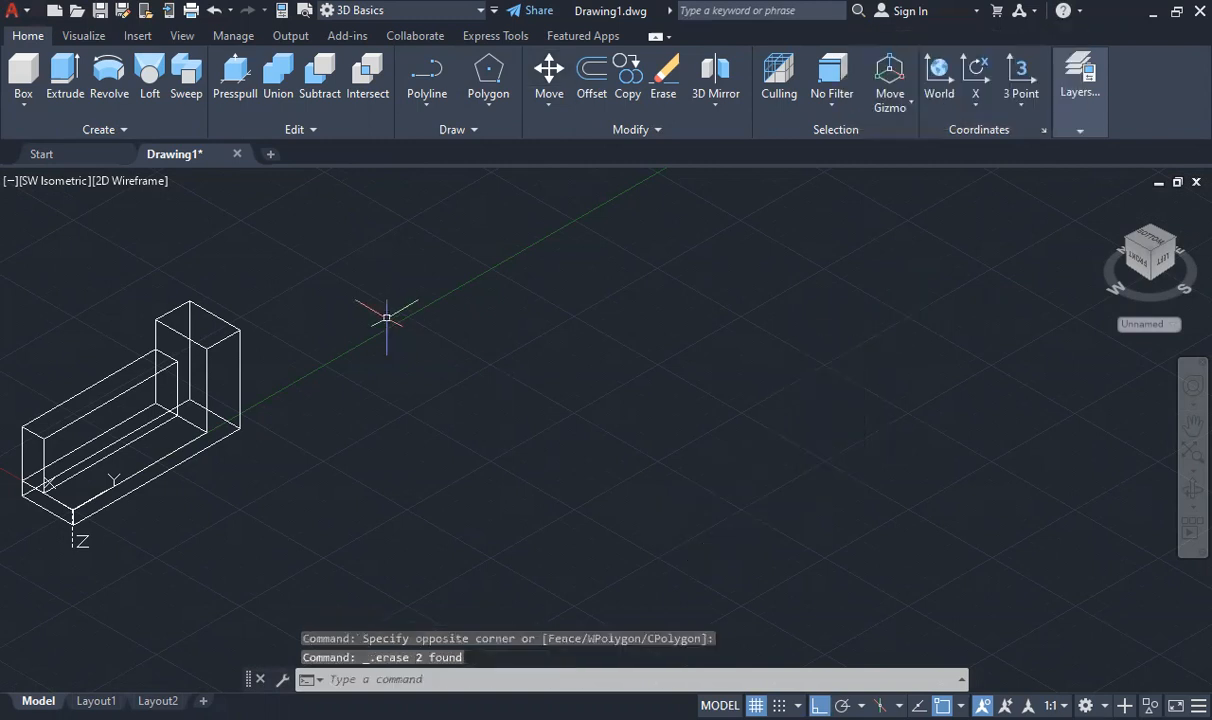
scroll(233, 340, down, 4)
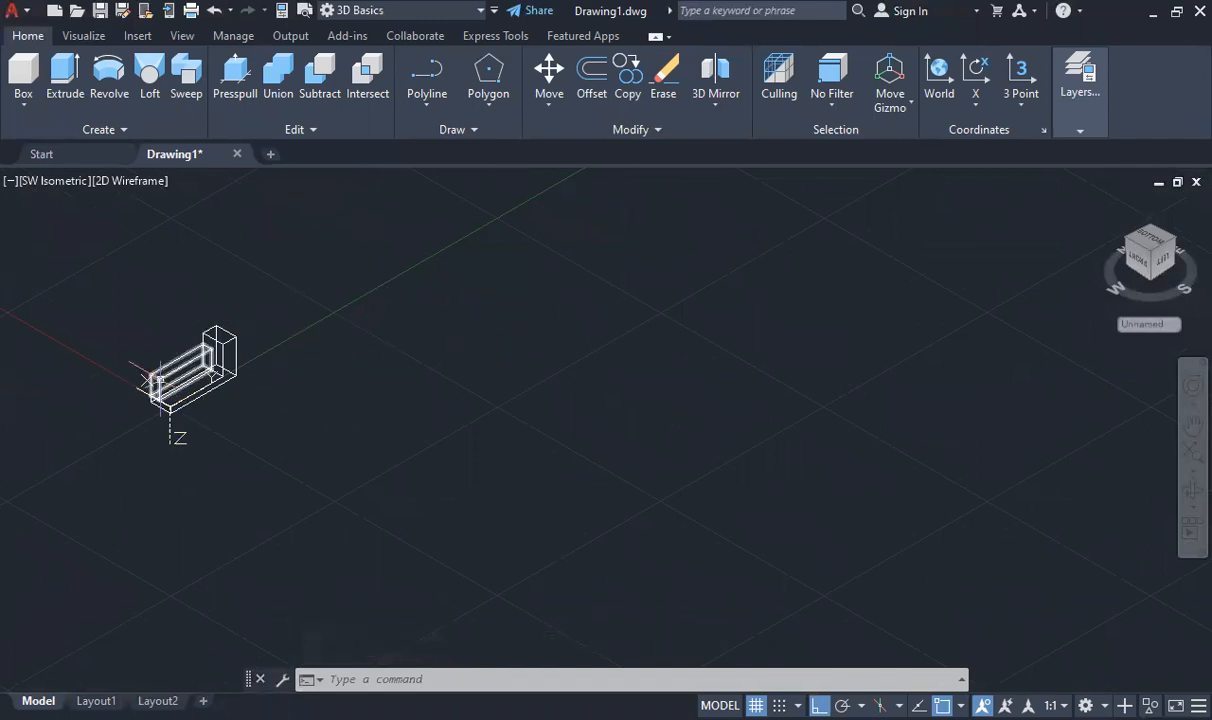
scroll(119, 362, up, 4)
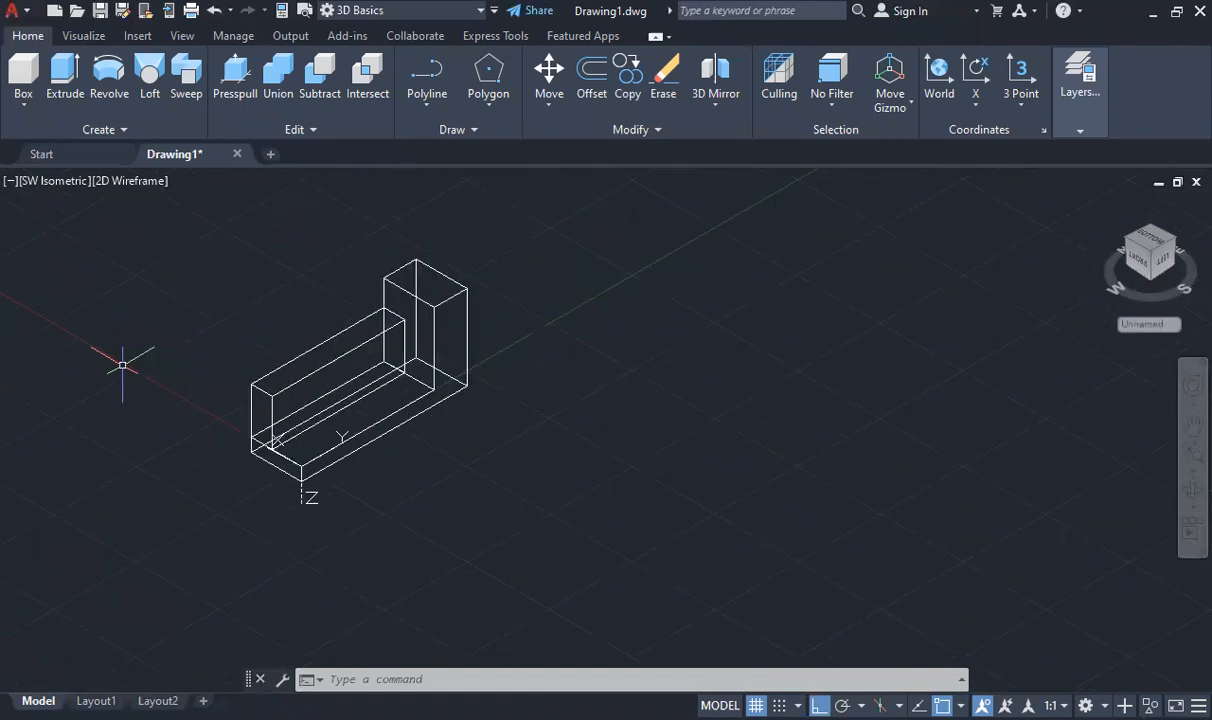
Create a solid box 38 mm wide, 100 mm long and 10 mm high in the empty space beside the bracket
scroll(379, 312, up, 2)
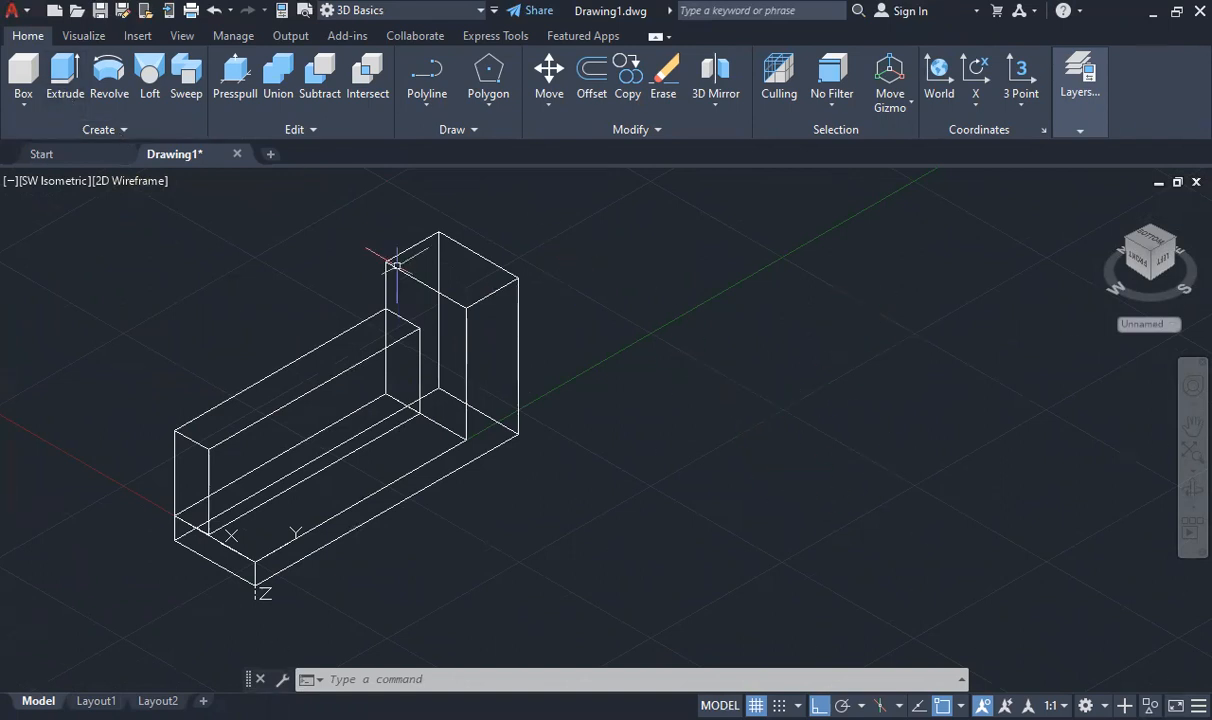
click(23, 104)
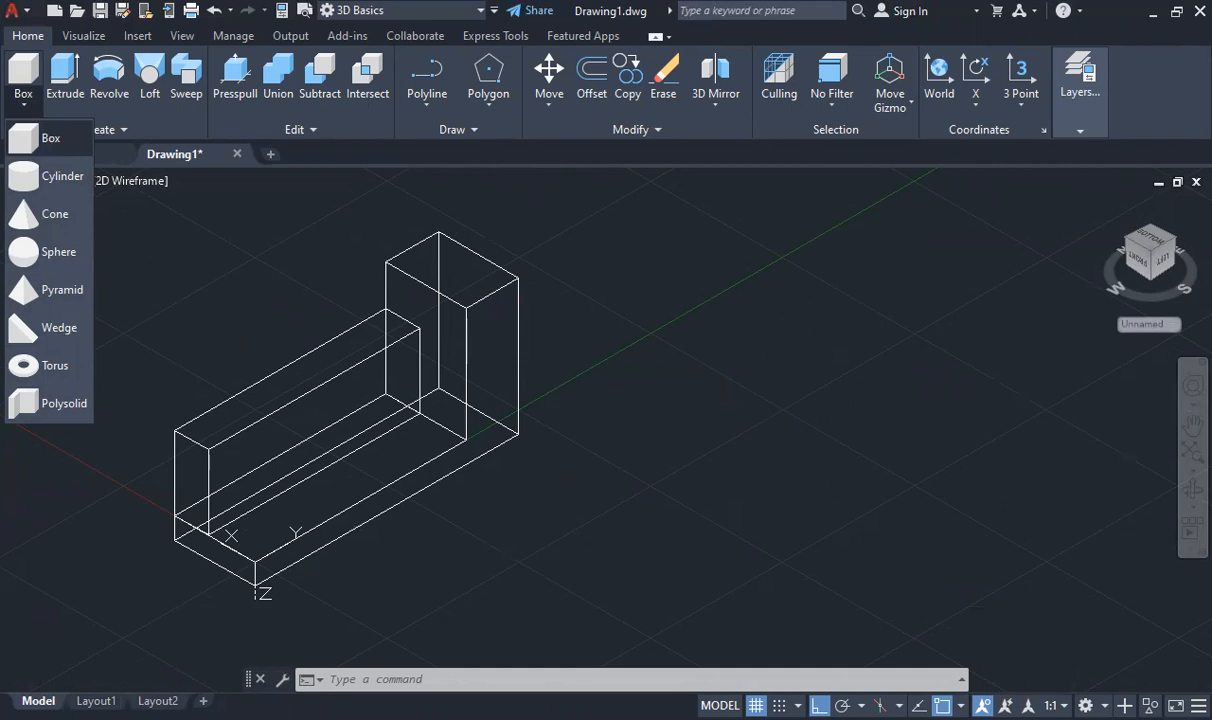
click(45, 138)
click(778, 554)
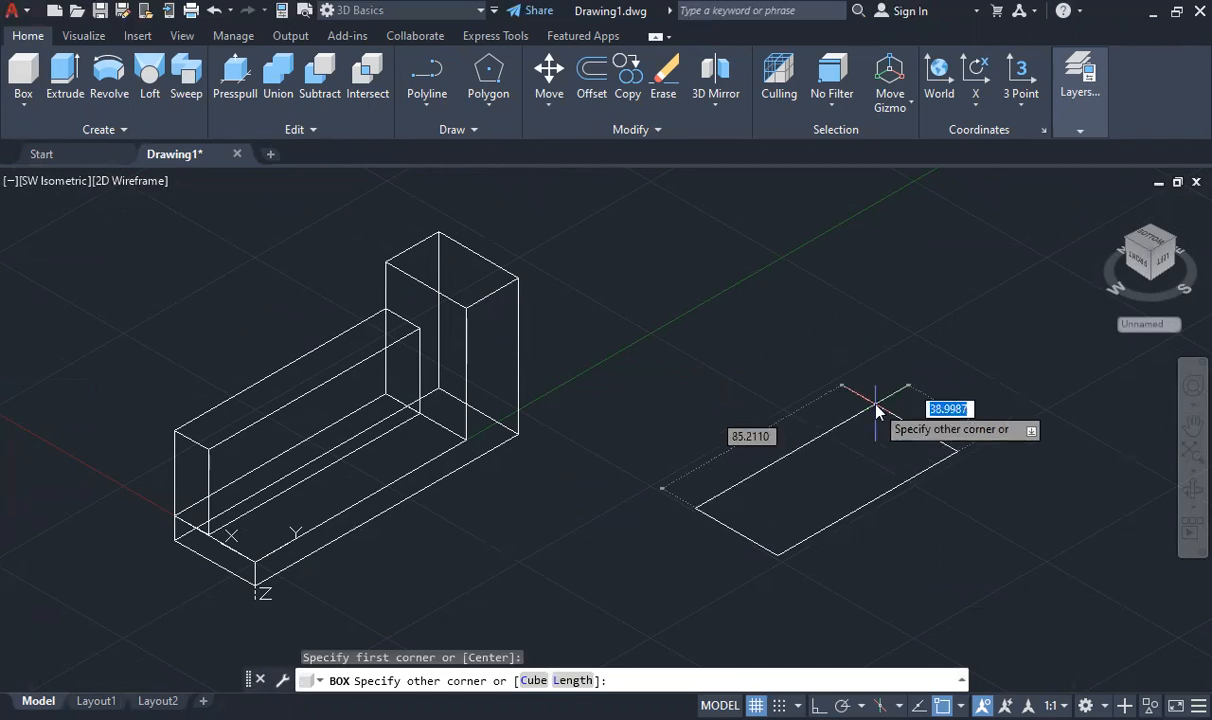
text(38)
key(Tab)
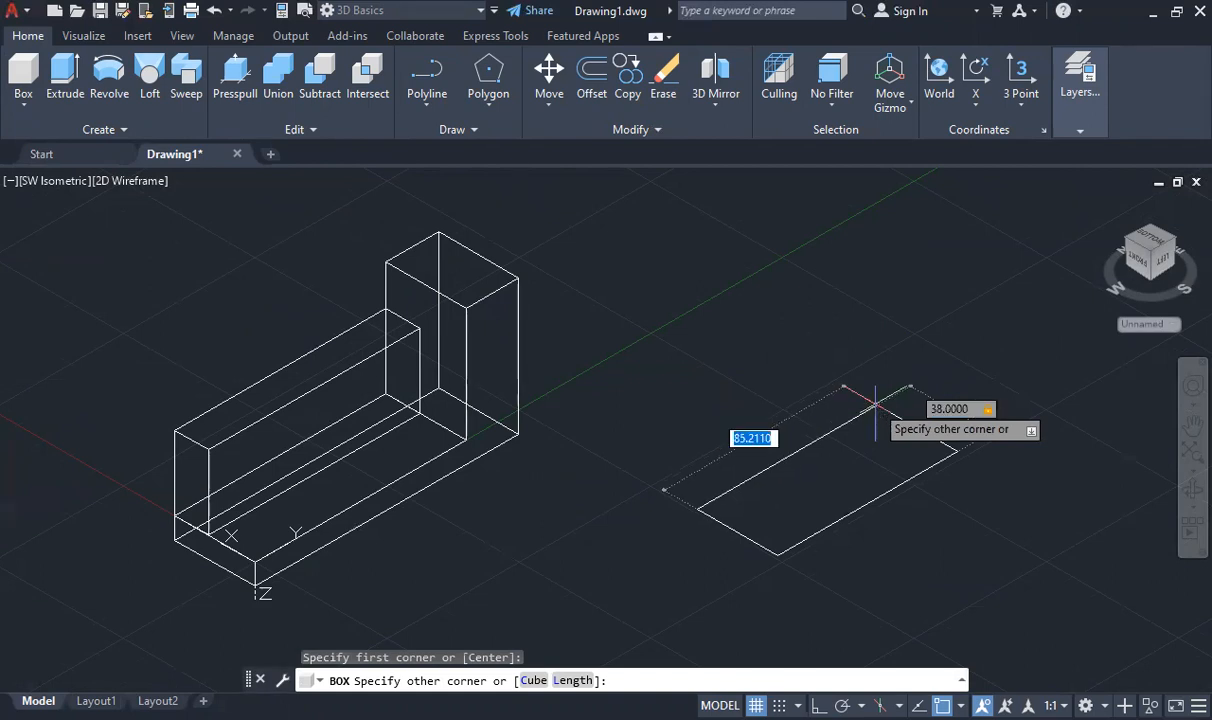
text(100)
key(Return)
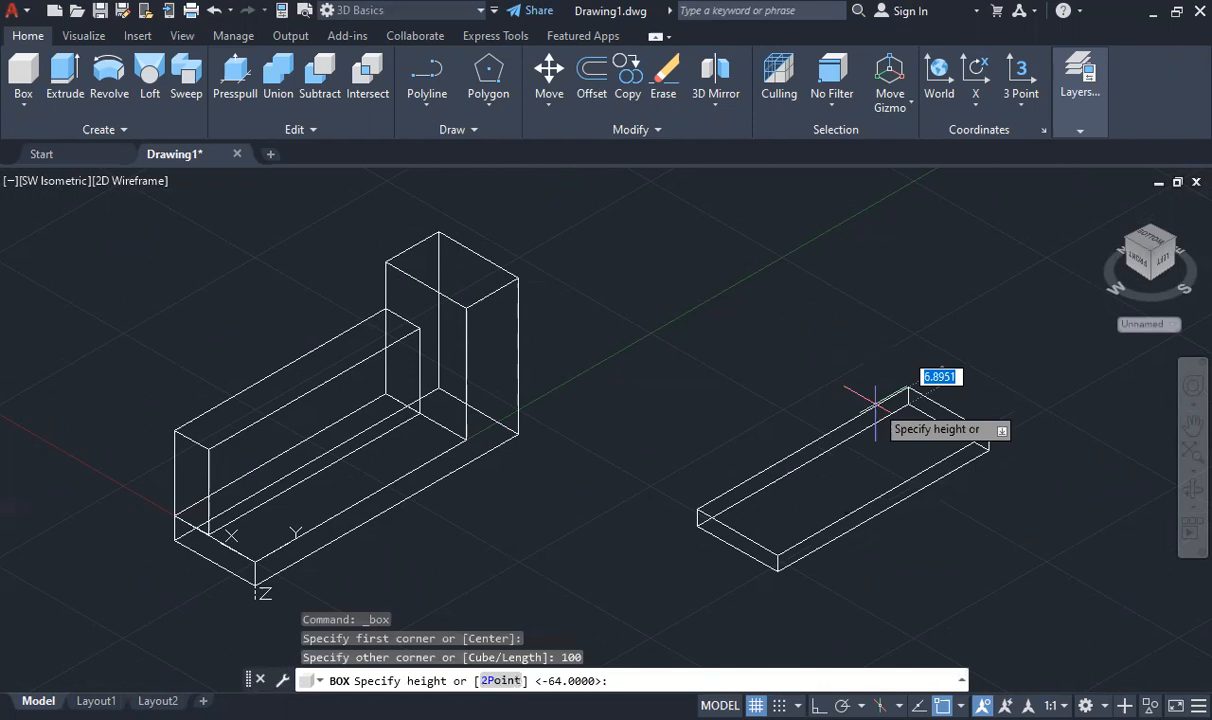
text(10)
key(Return)
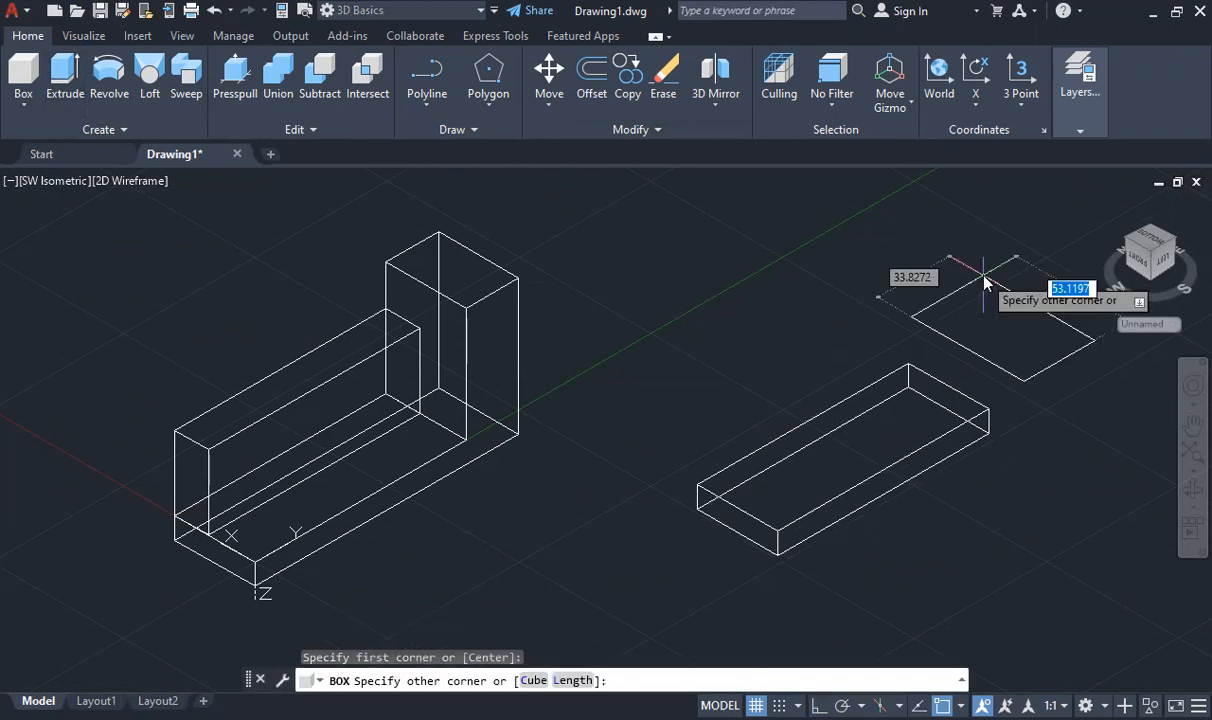
Create a second box 38 mm wide, 25 mm long and 64 mm high behind the flat box
key(Tab)
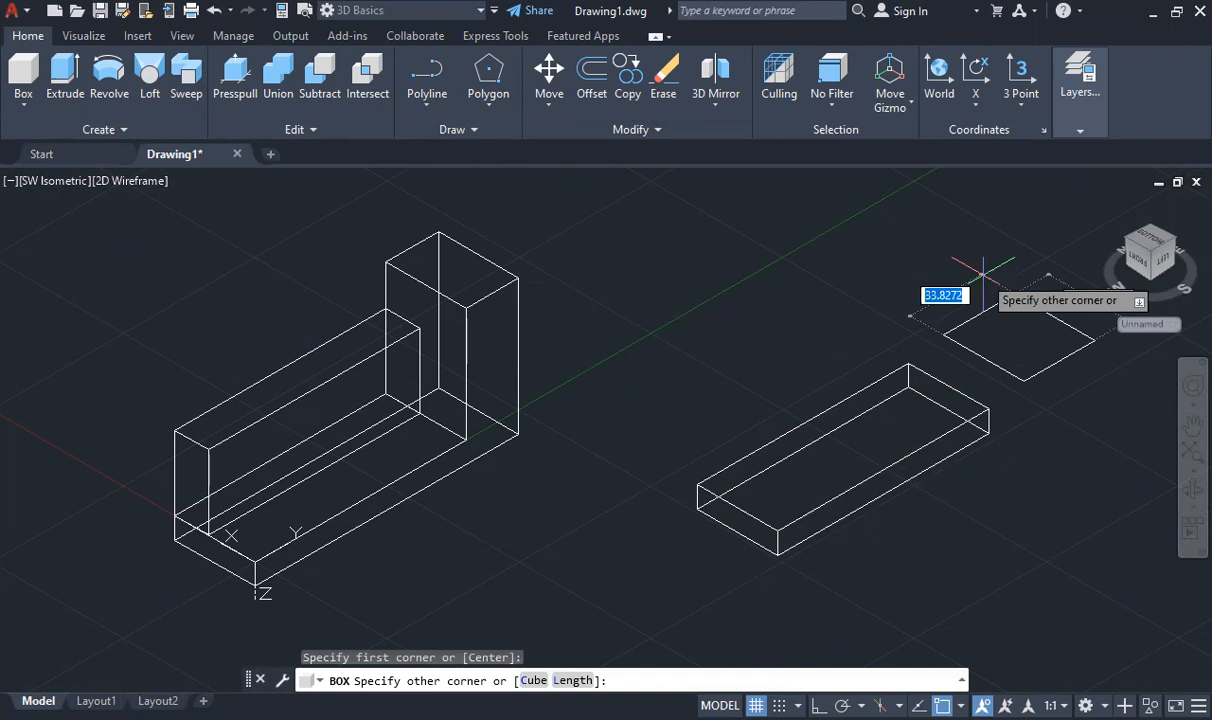
text(25)
key(Return)
text(64)
key(Return)
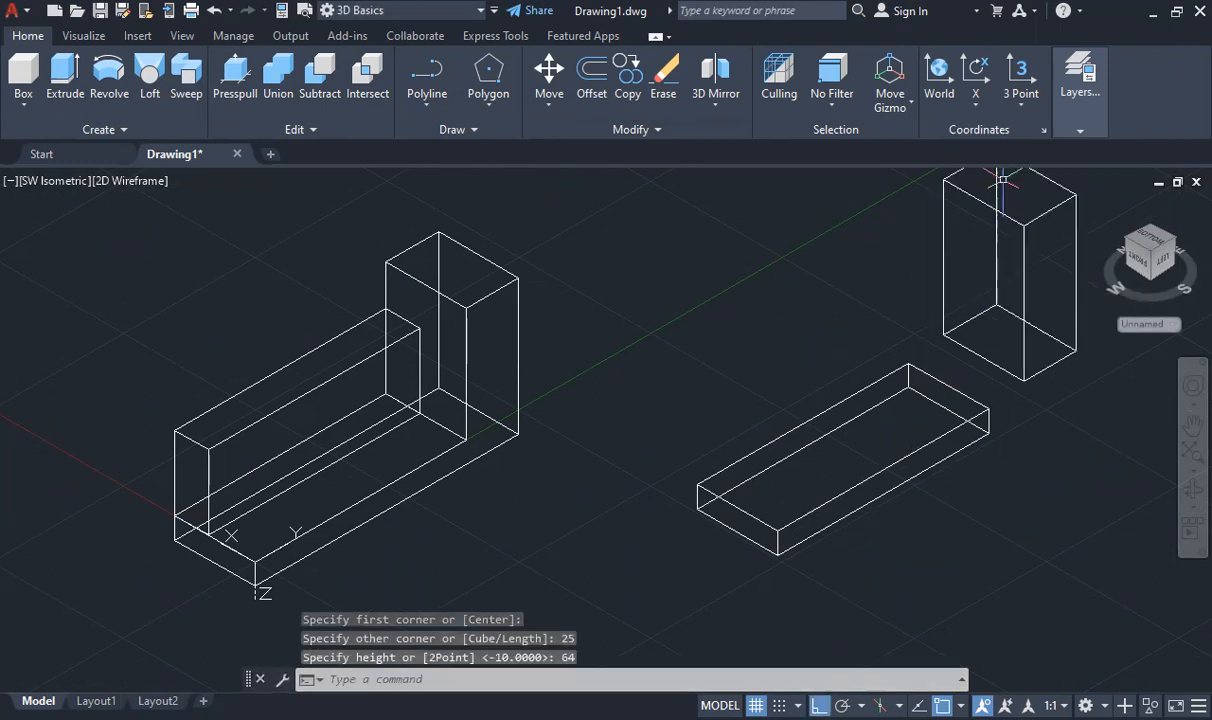
Move the tall box against the short far end of the flat box, aligning their bottom corners
scroll(1058, 262, down, 3)
scroll(1058, 262, up, 2)
click(1070, 227)
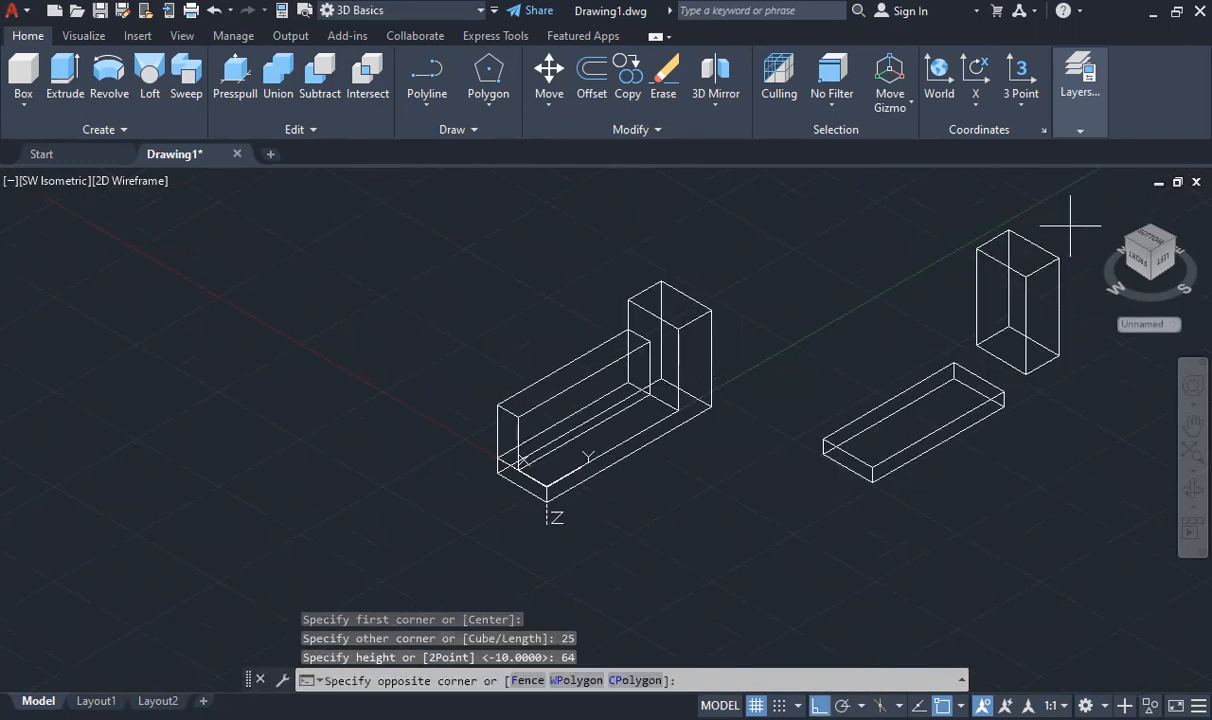
click(1005, 310)
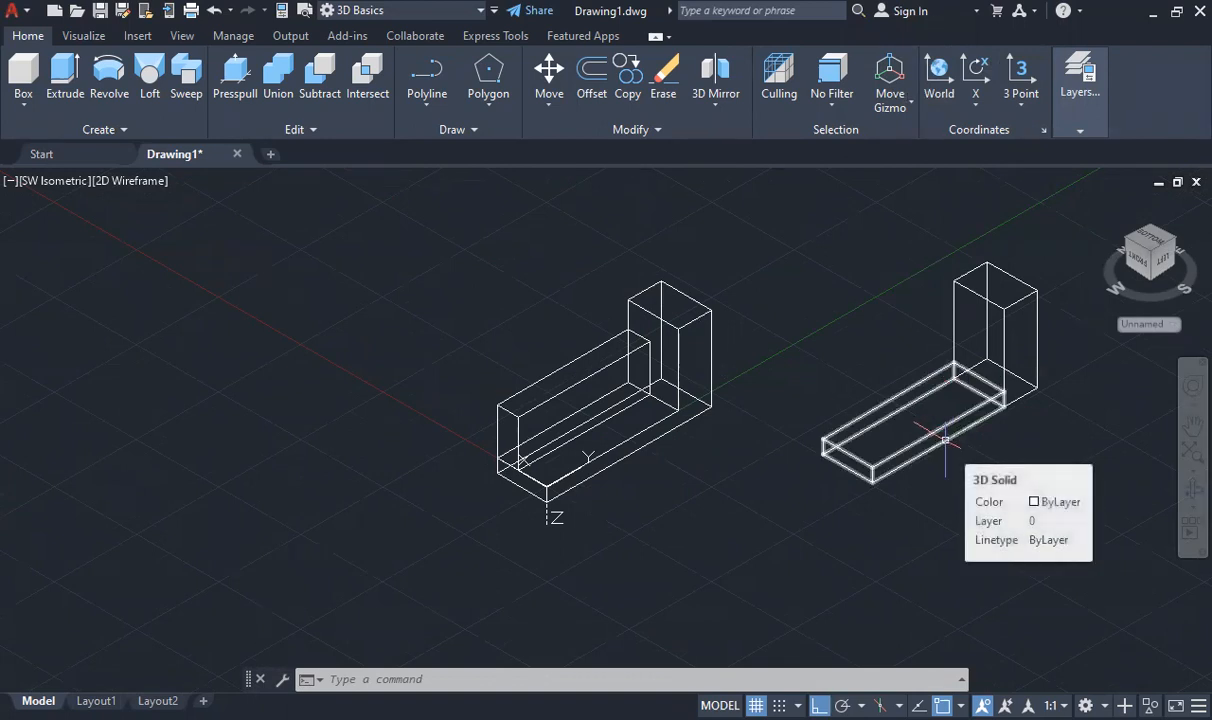
Create another box 38 mm wide, 100 mm long and 10 mm high on the other side of the bracket
click(22, 68)
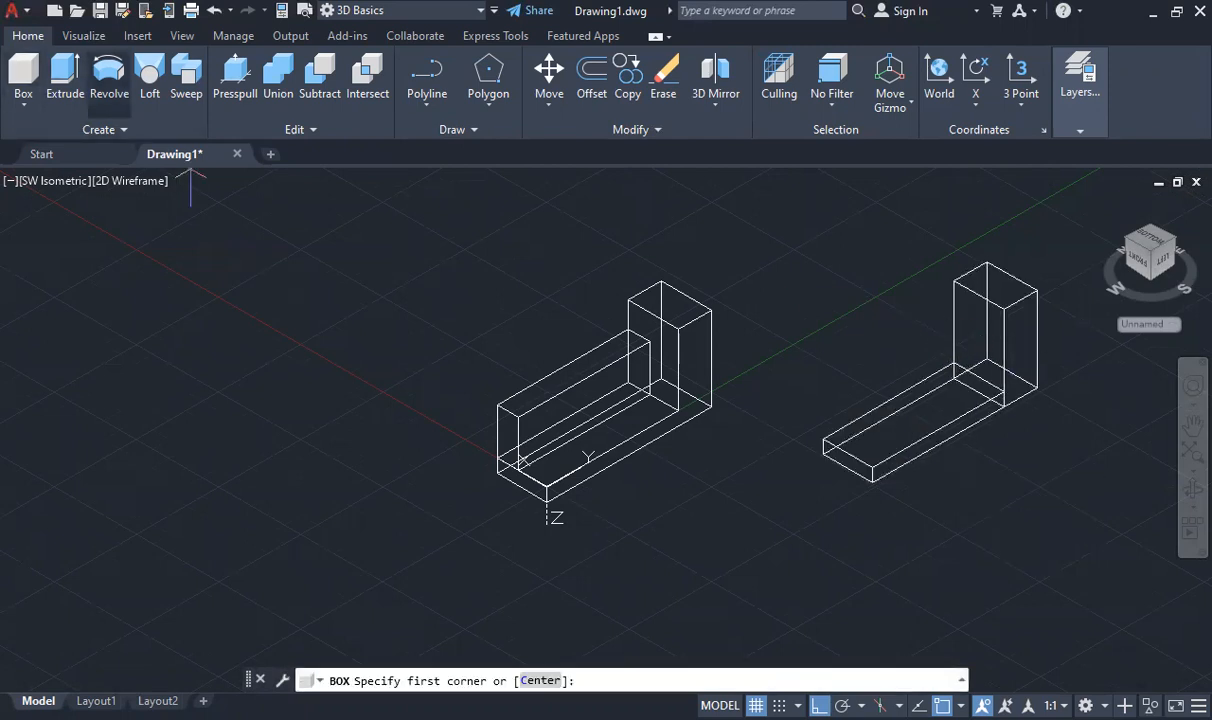
click(259, 391)
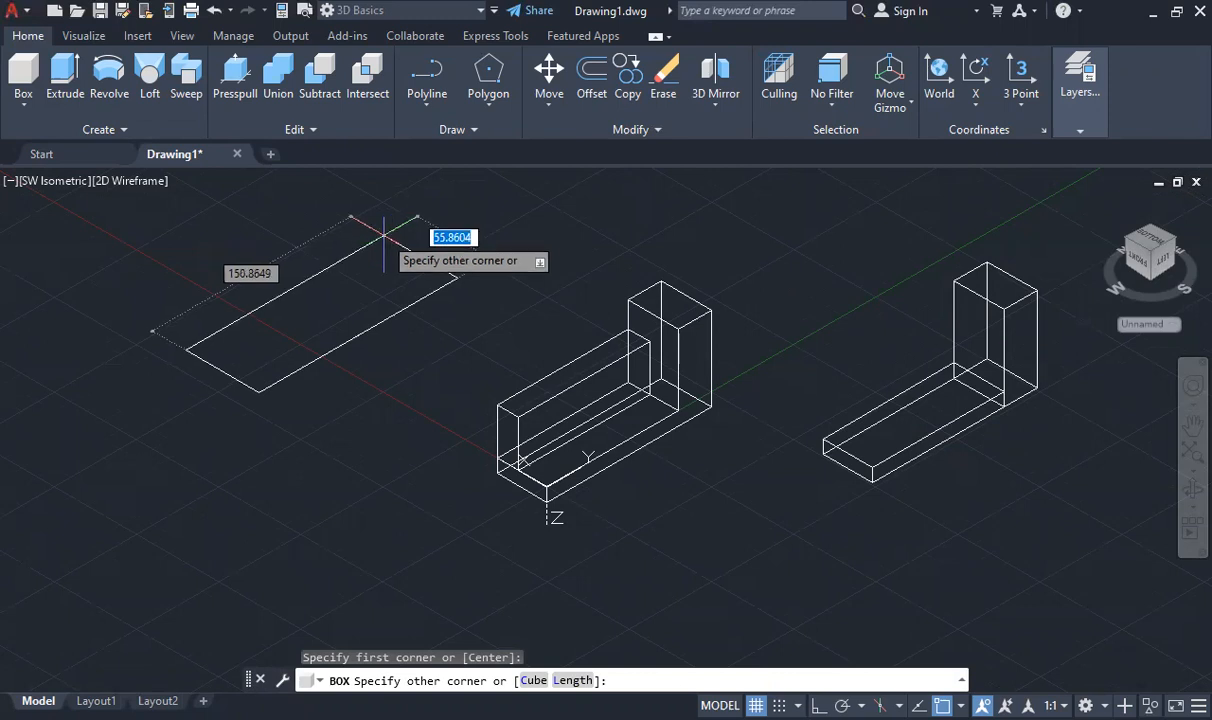
text(38)
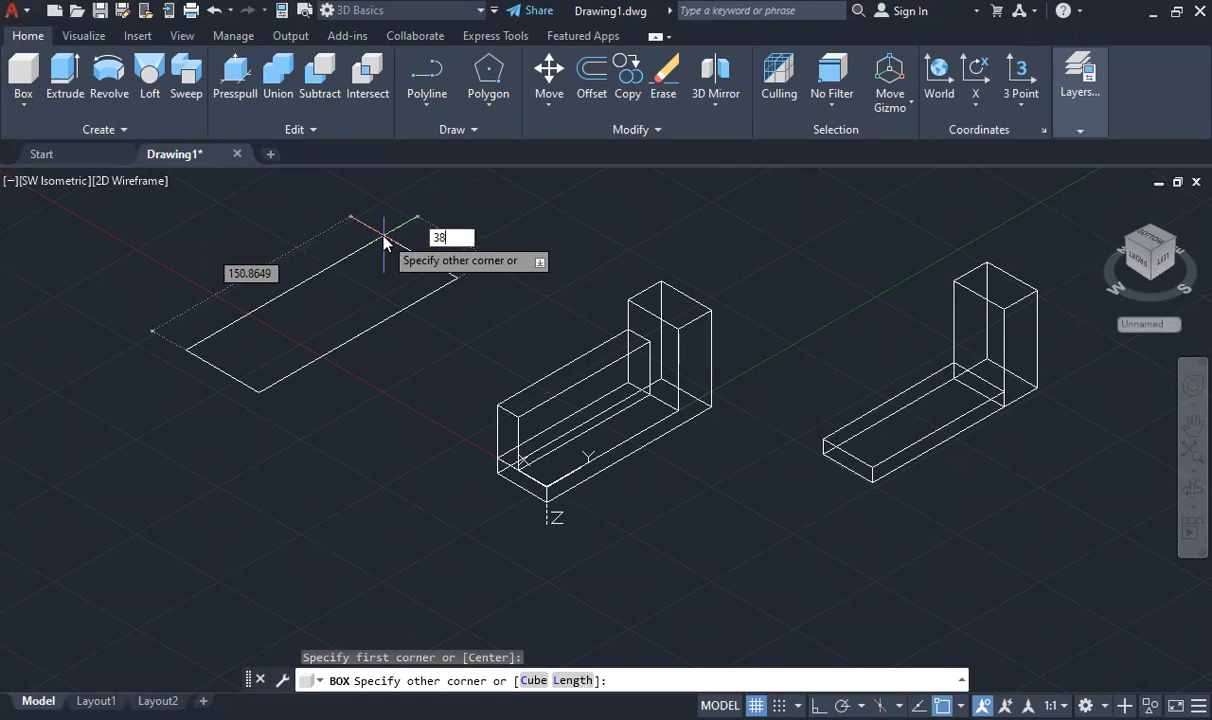
key(Tab)
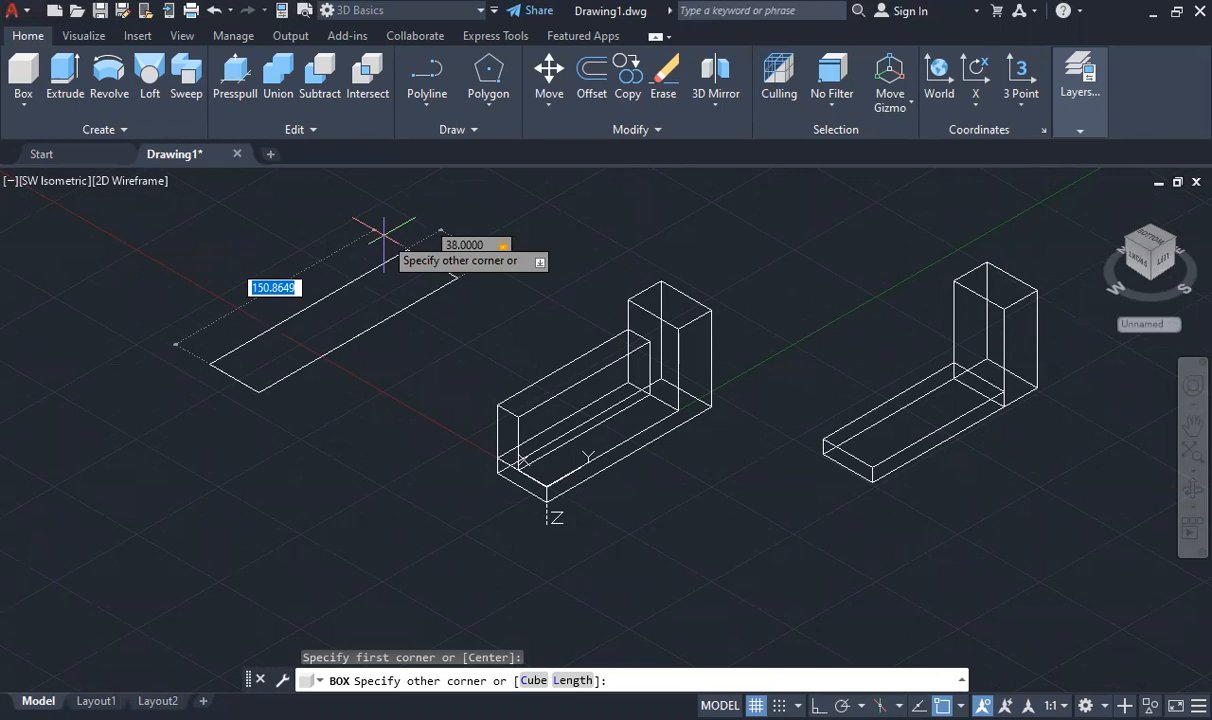
text(100)
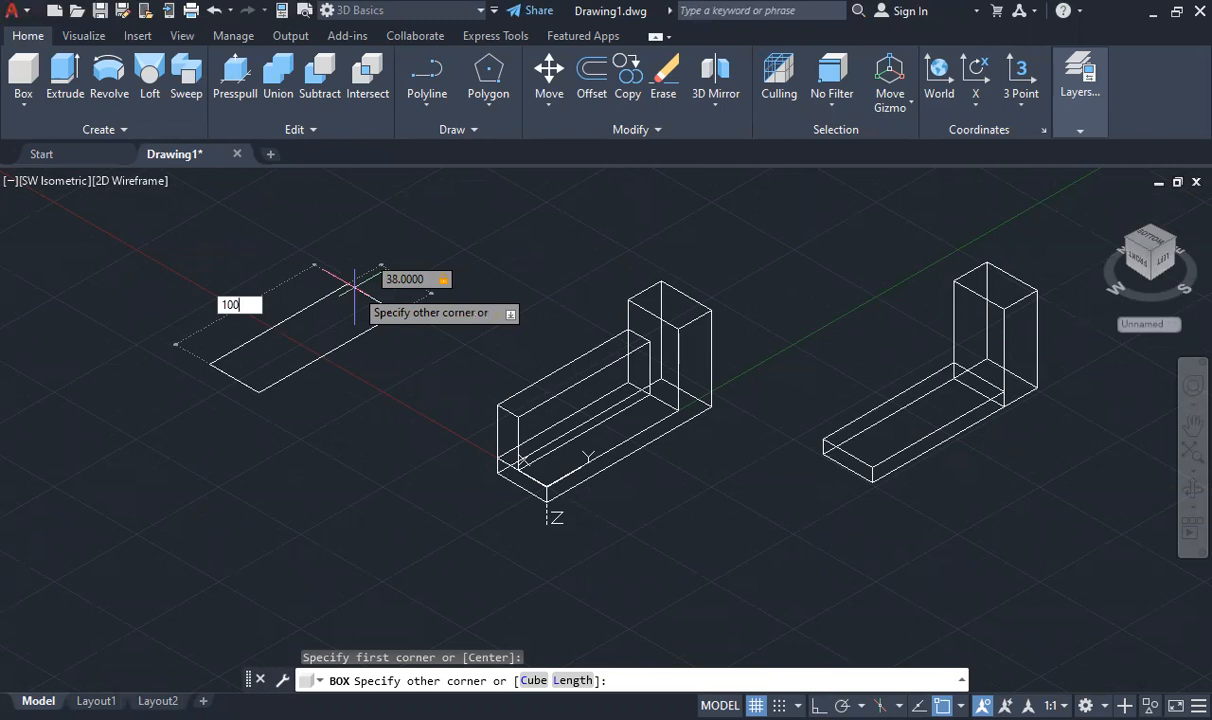
key(Return)
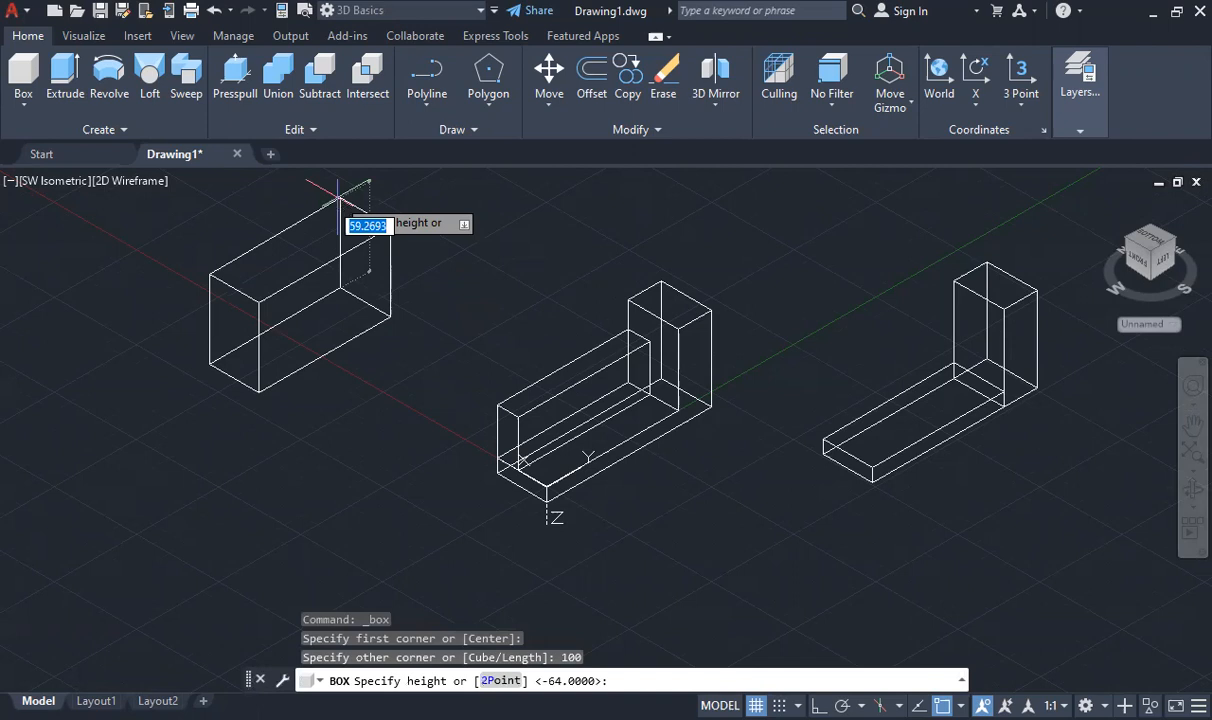
text(10)
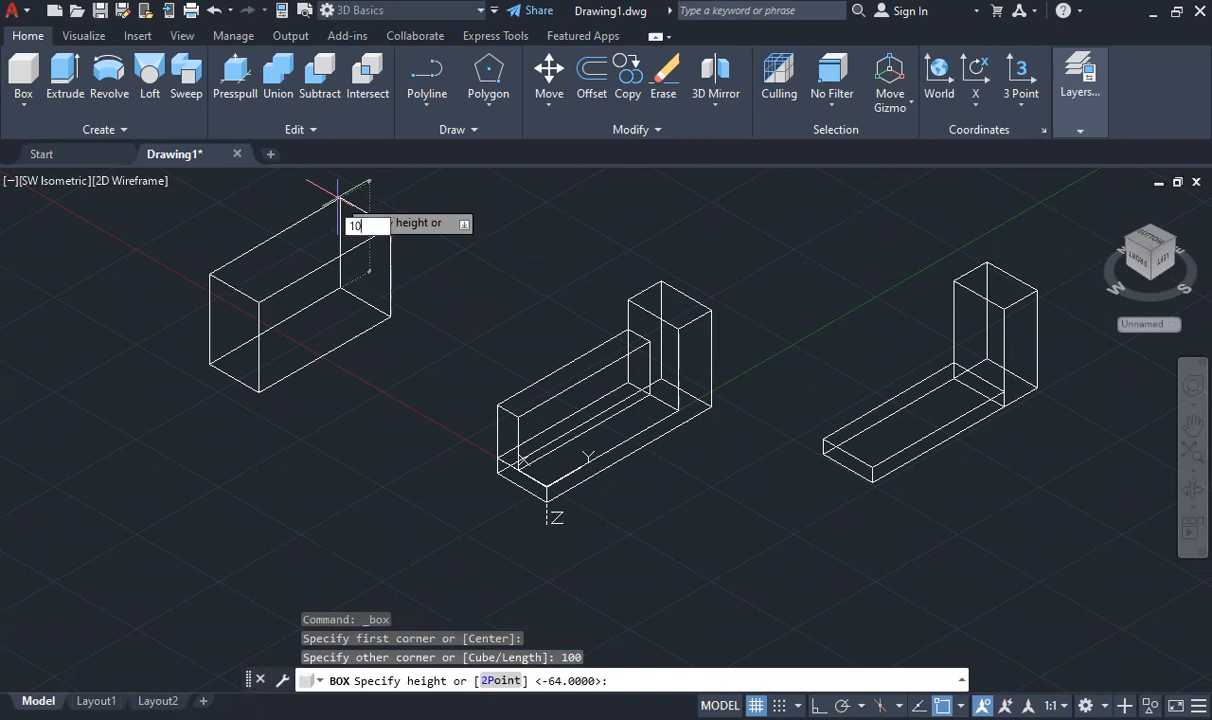
key(Return)
Erase the extra flat box standing alone on the other side of the bracket
click(420, 241)
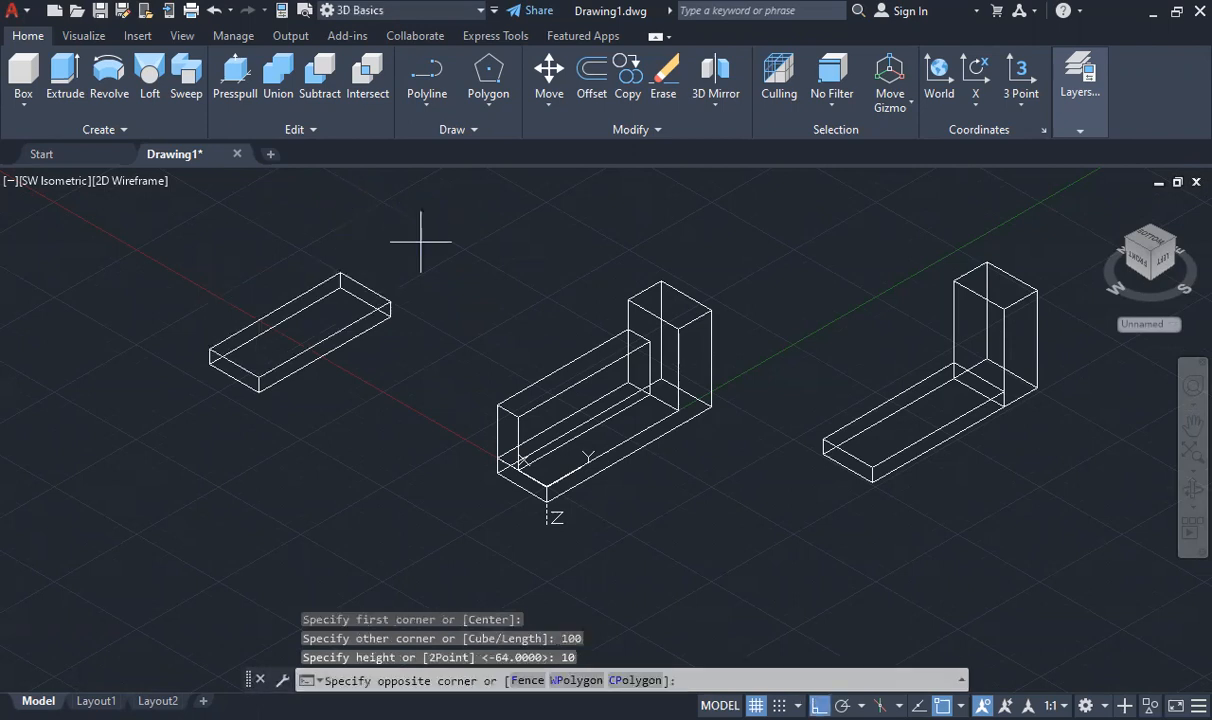
click(172, 408)
key(Delete)
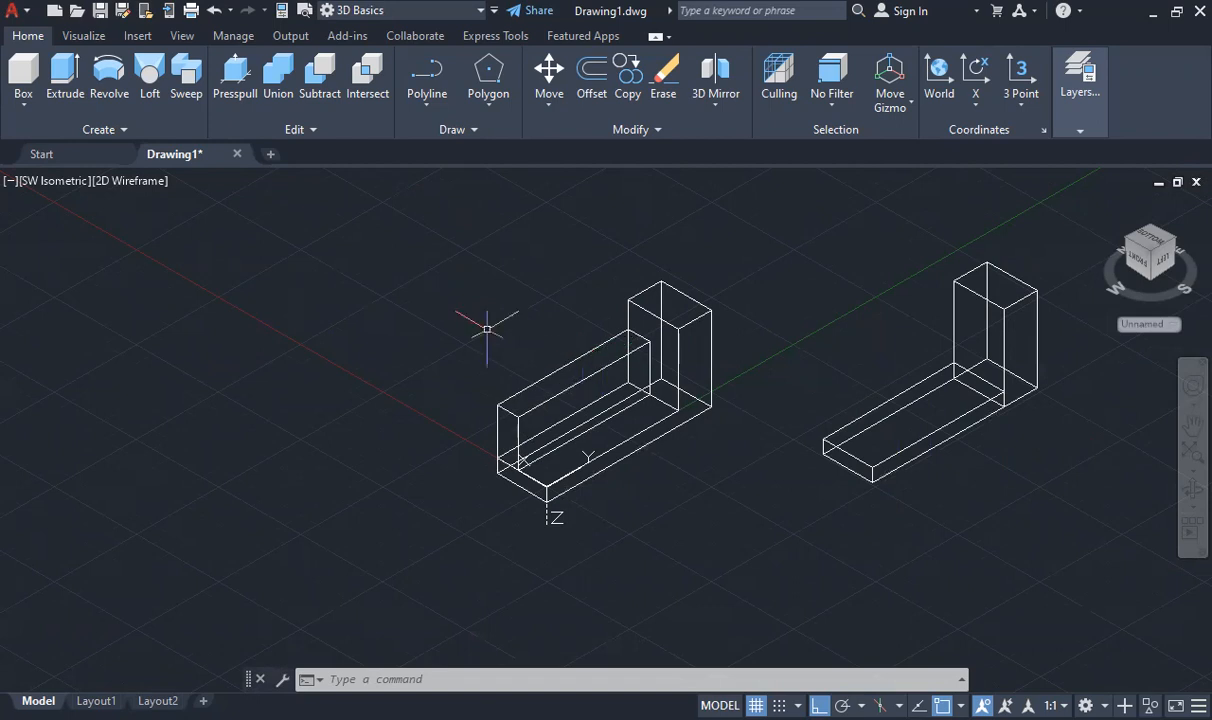
Create a box 16 mm wide, 100 mm long and 35 mm high, and move it onto the flat box's long edge, against the tall box
scroll(669, 288, up, 2)
scroll(730, 333, down, 2)
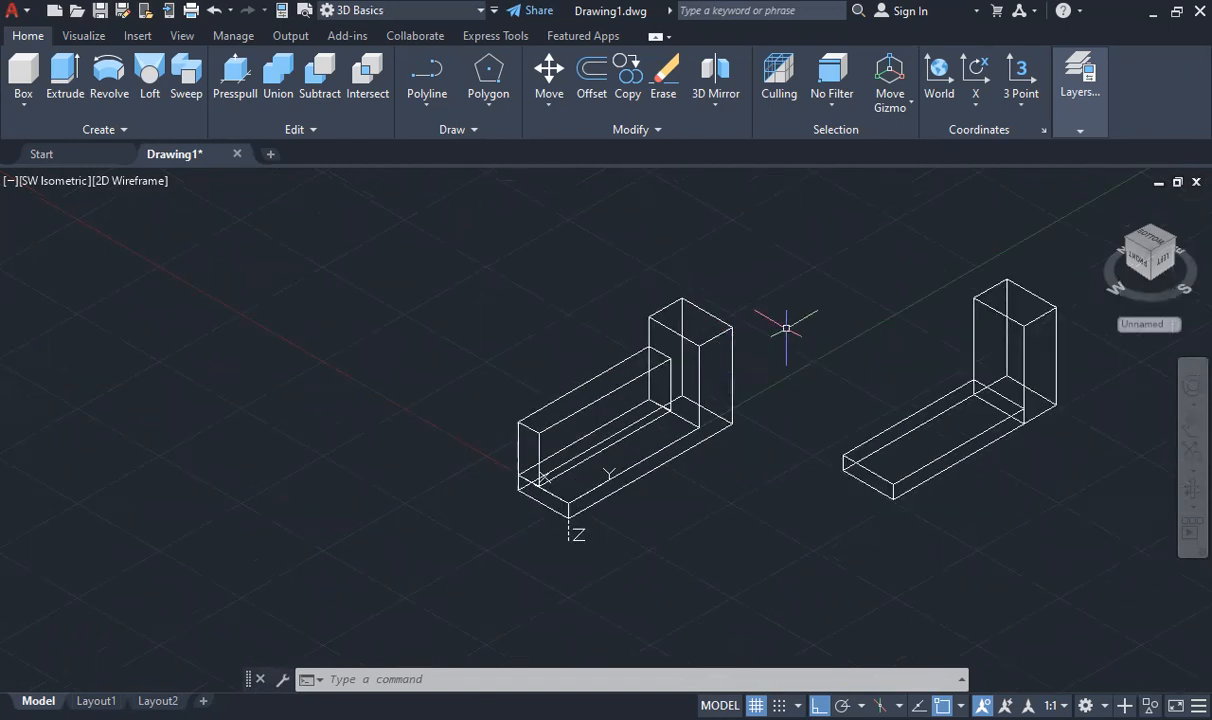
scroll(789, 327, up, 2)
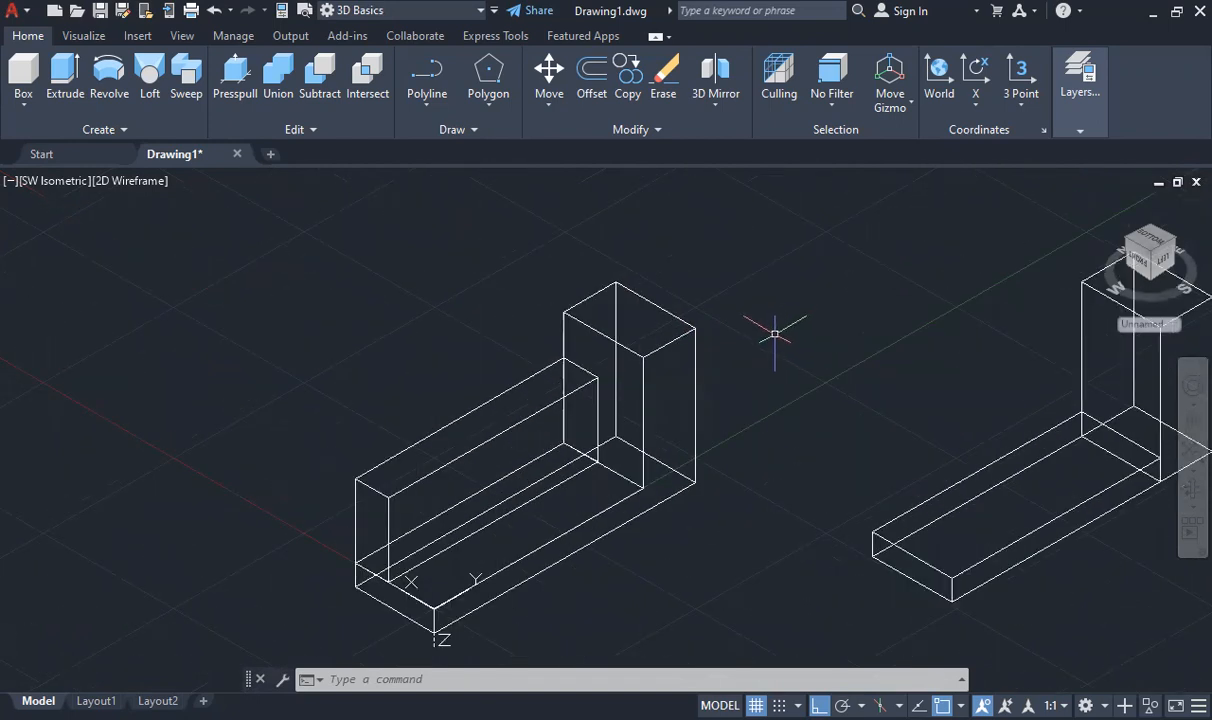
scroll(778, 420, down, 2)
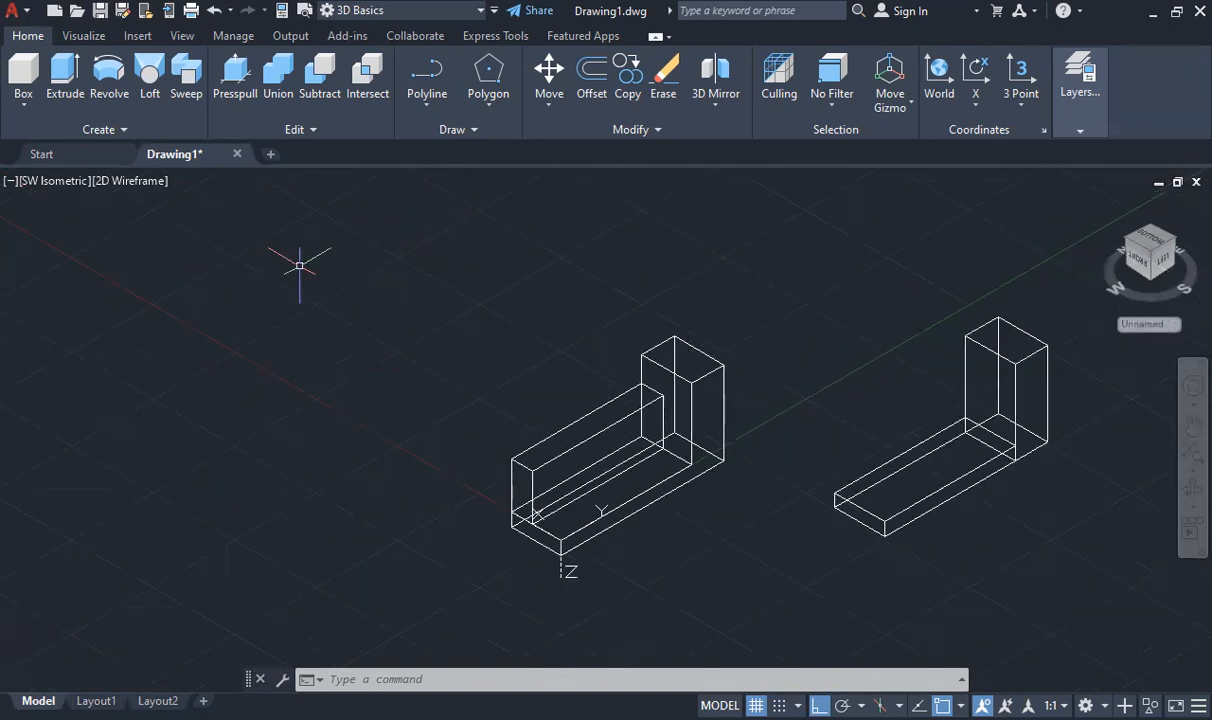
click(24, 75)
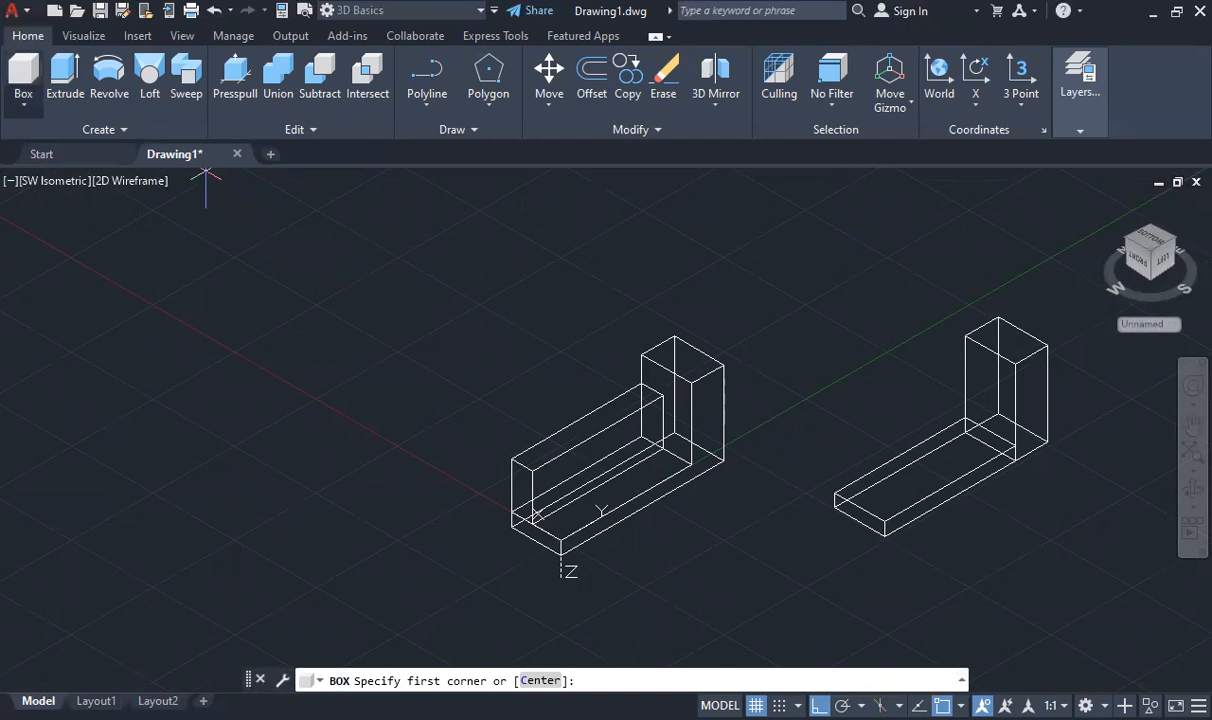
click(246, 457)
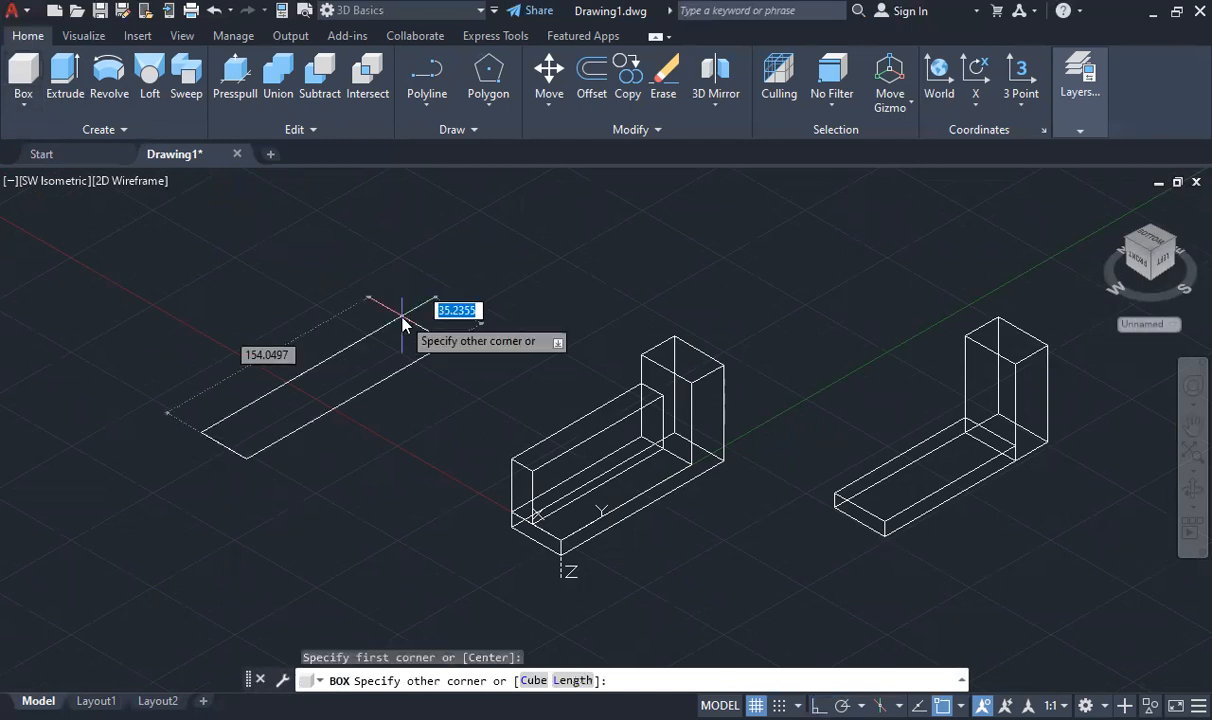
text(16)
key(Tab)
text(100)
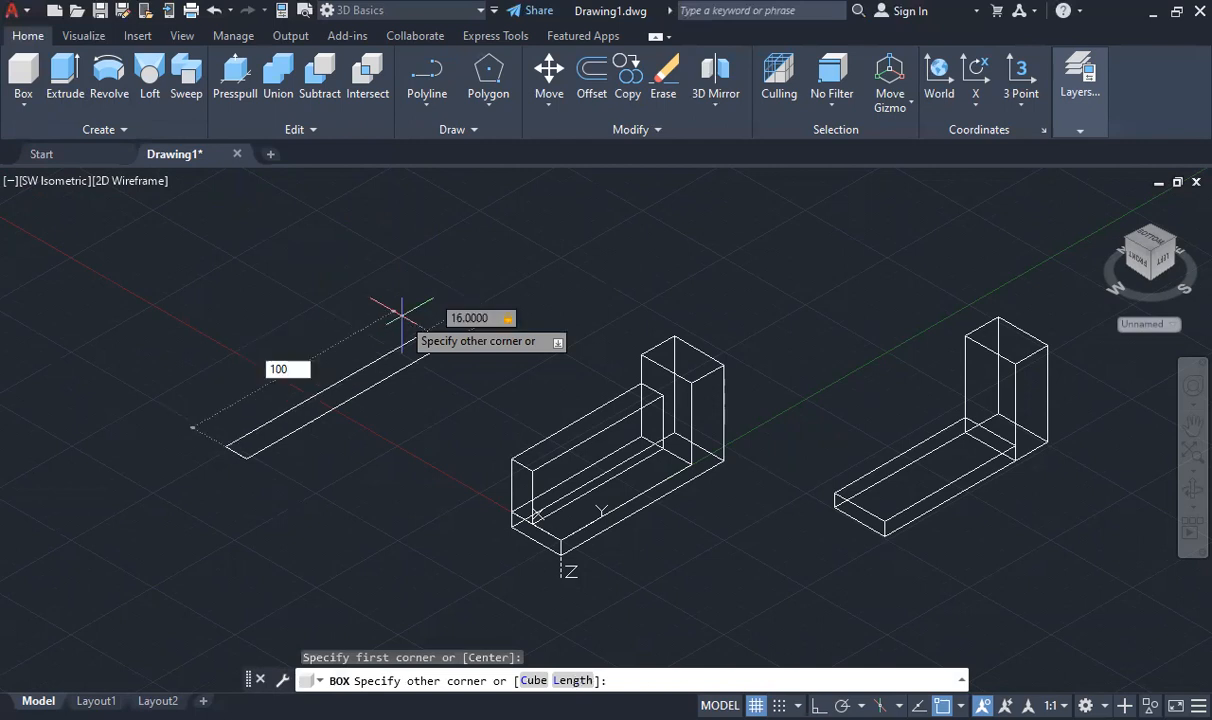
key(Return)
text(35)
key(Return)
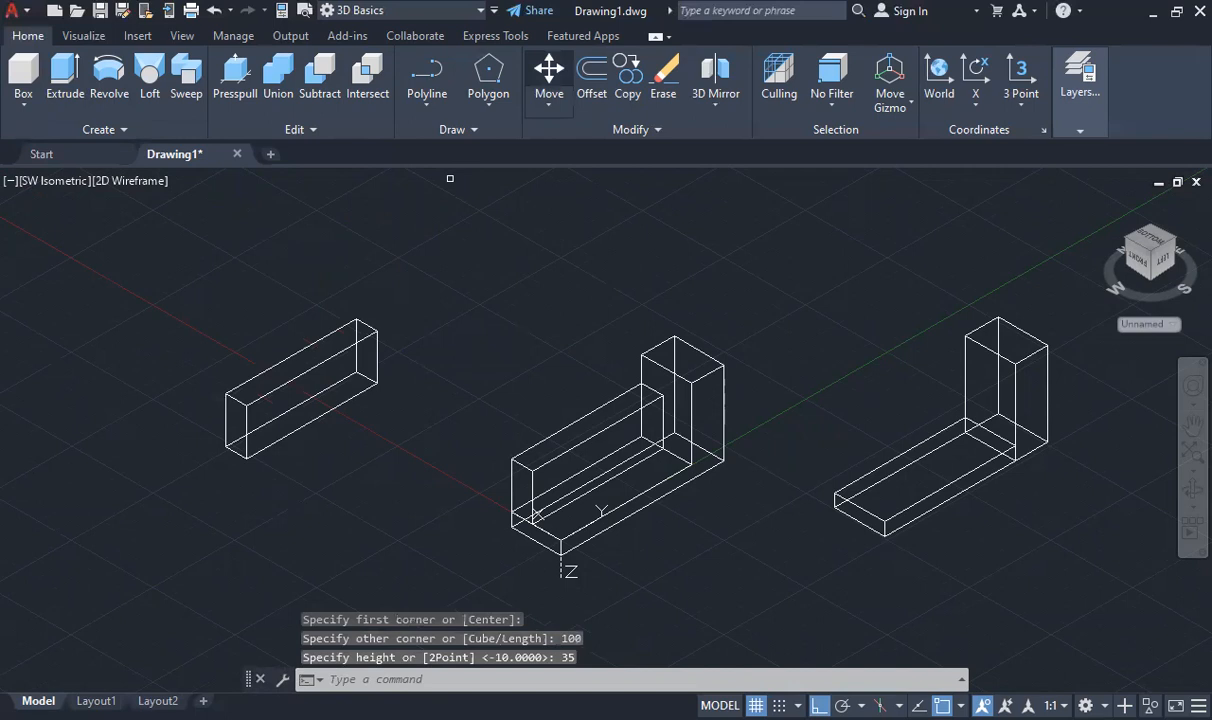
click(356, 339)
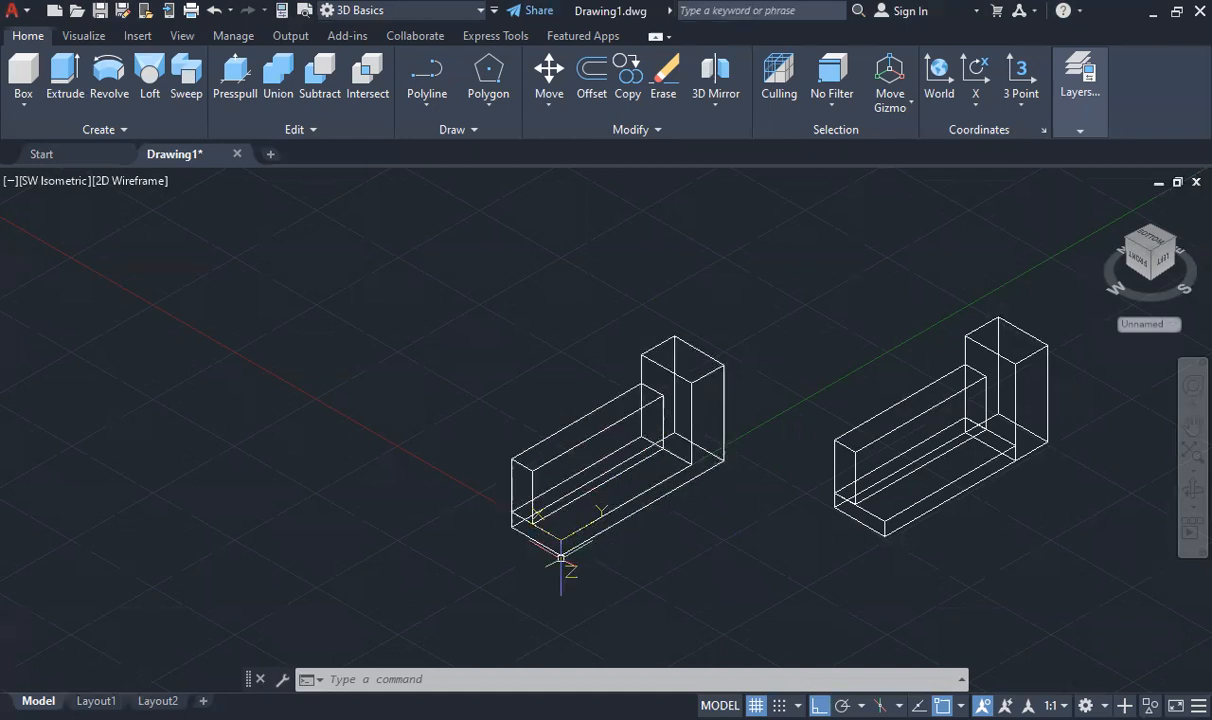
Copy the three-box model on the far side of the Y axis to the empty area beyond the X axis, using its lowest corner as base point
mouse_move(561, 556)
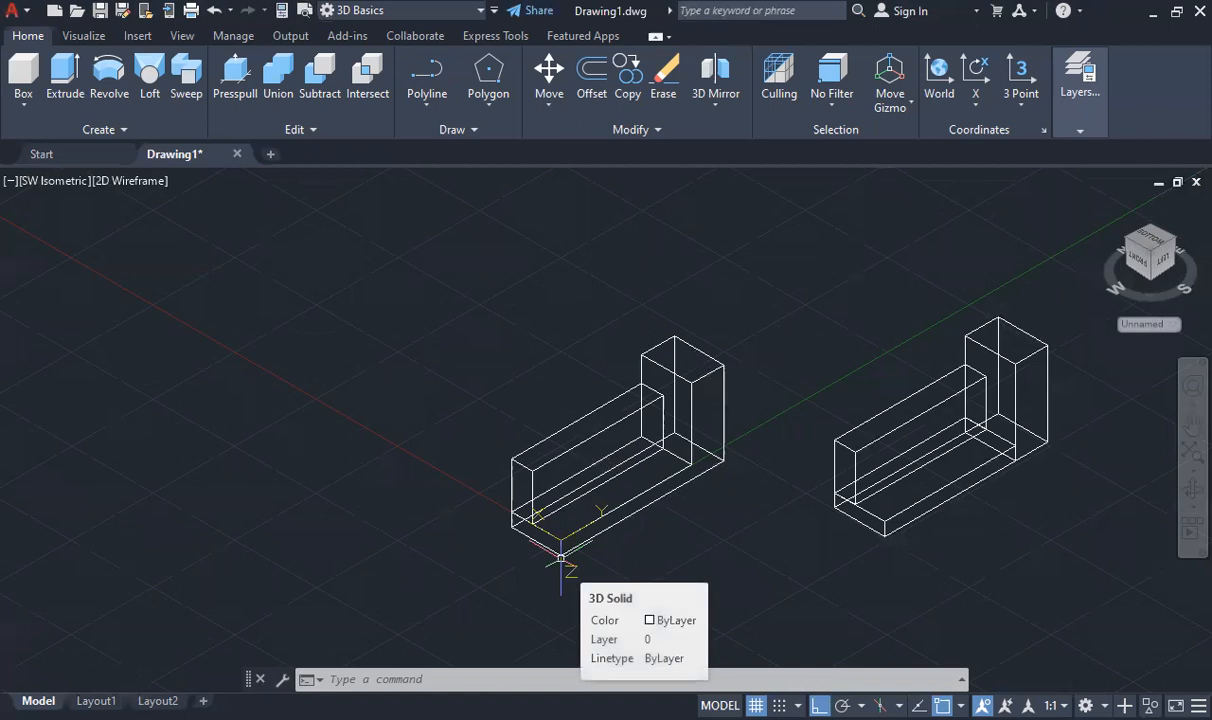
click(561, 556)
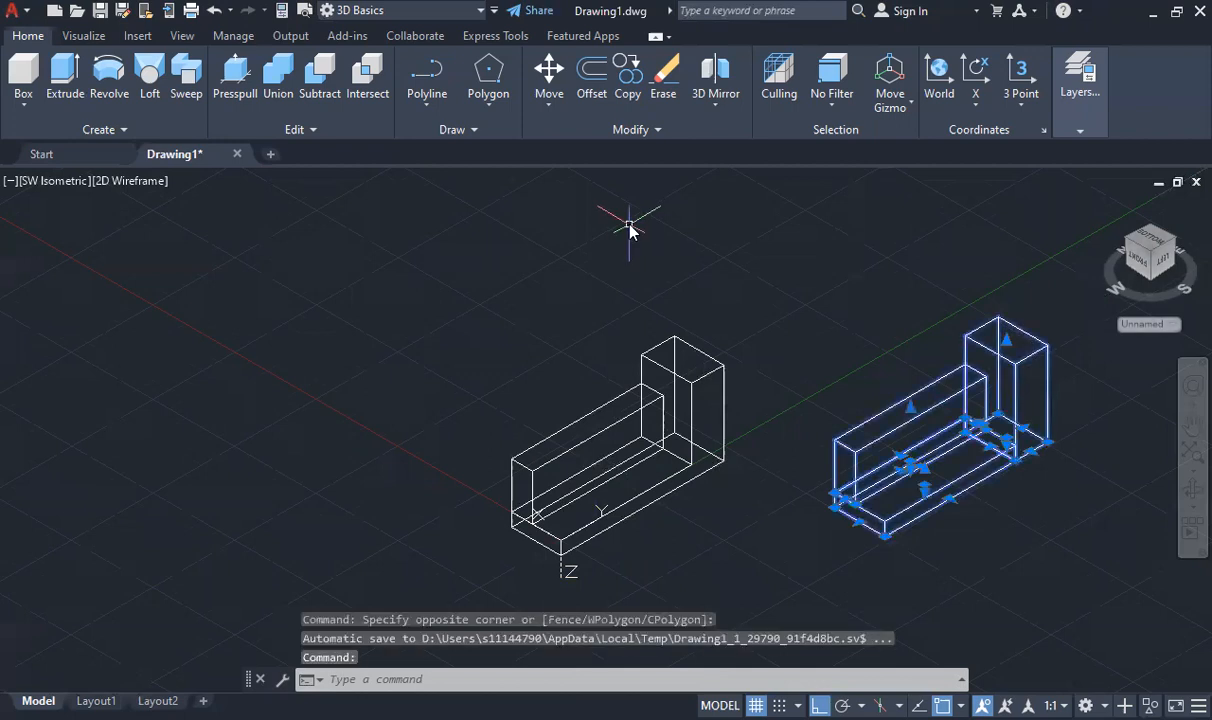
text(cop)
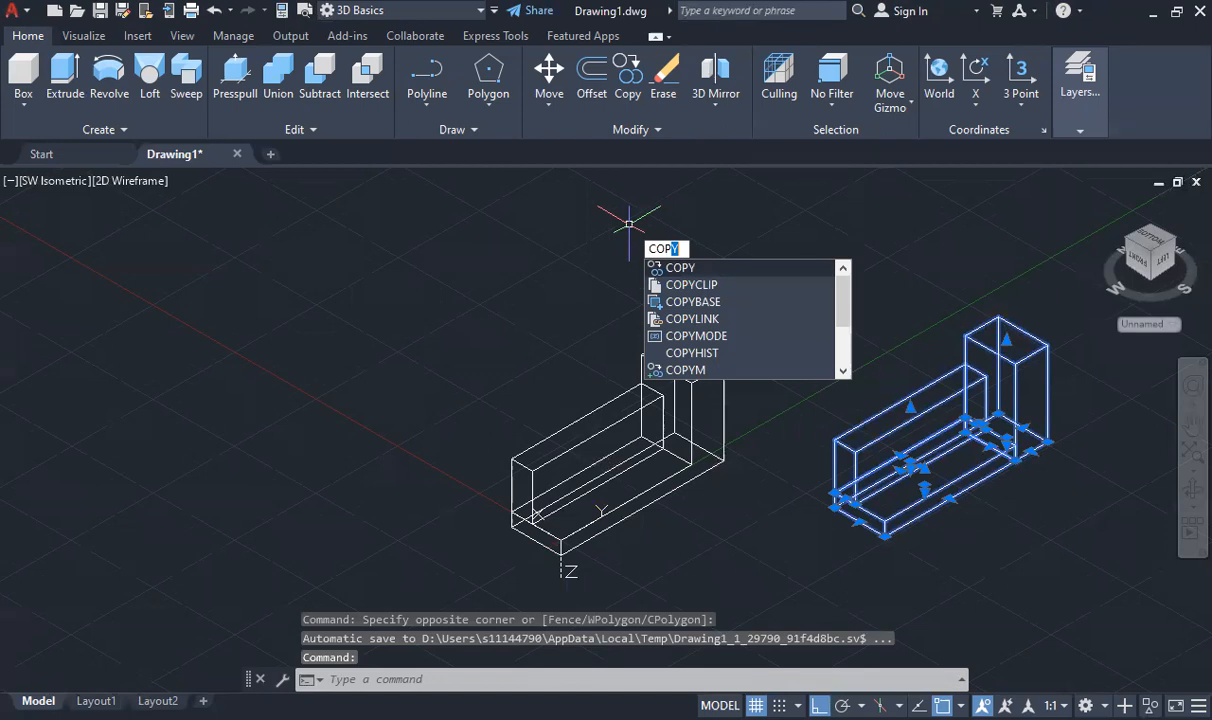
key(Return)
click(885, 535)
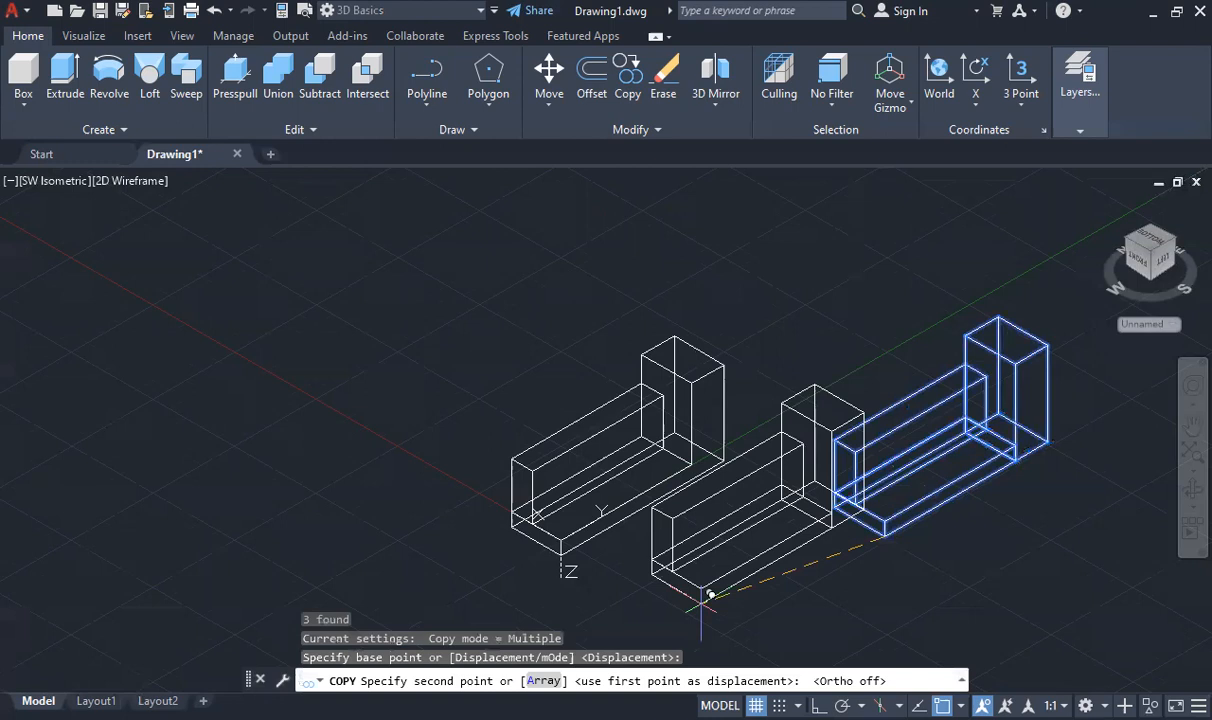
click(278, 470)
key(Escape)
Set the height of the upright box in the new copy to 83
click(415, 292)
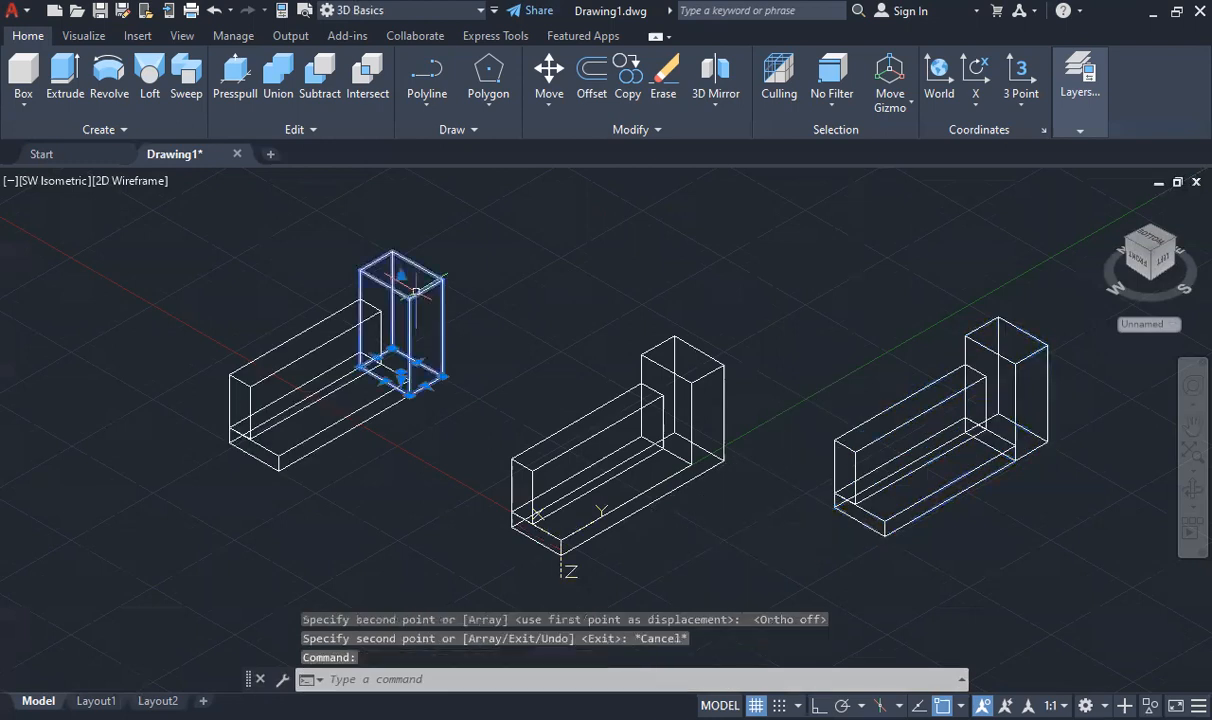
right_click(415, 292)
click(473, 684)
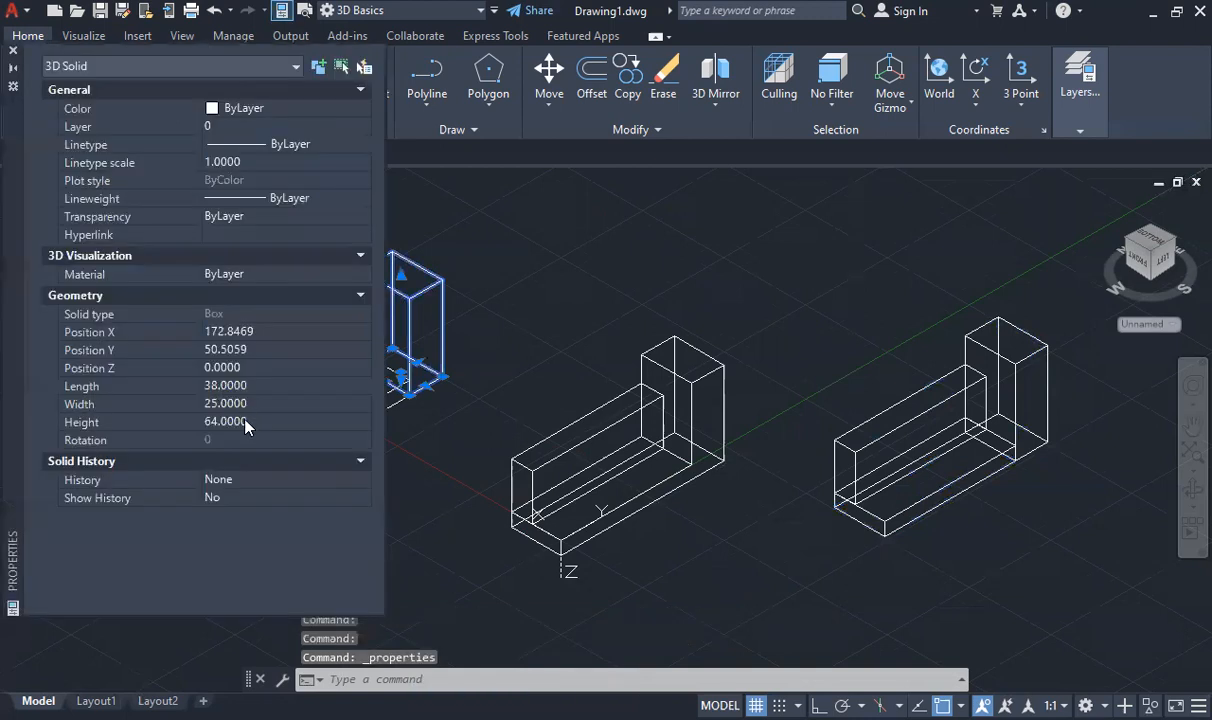
click(246, 421)
text(83)
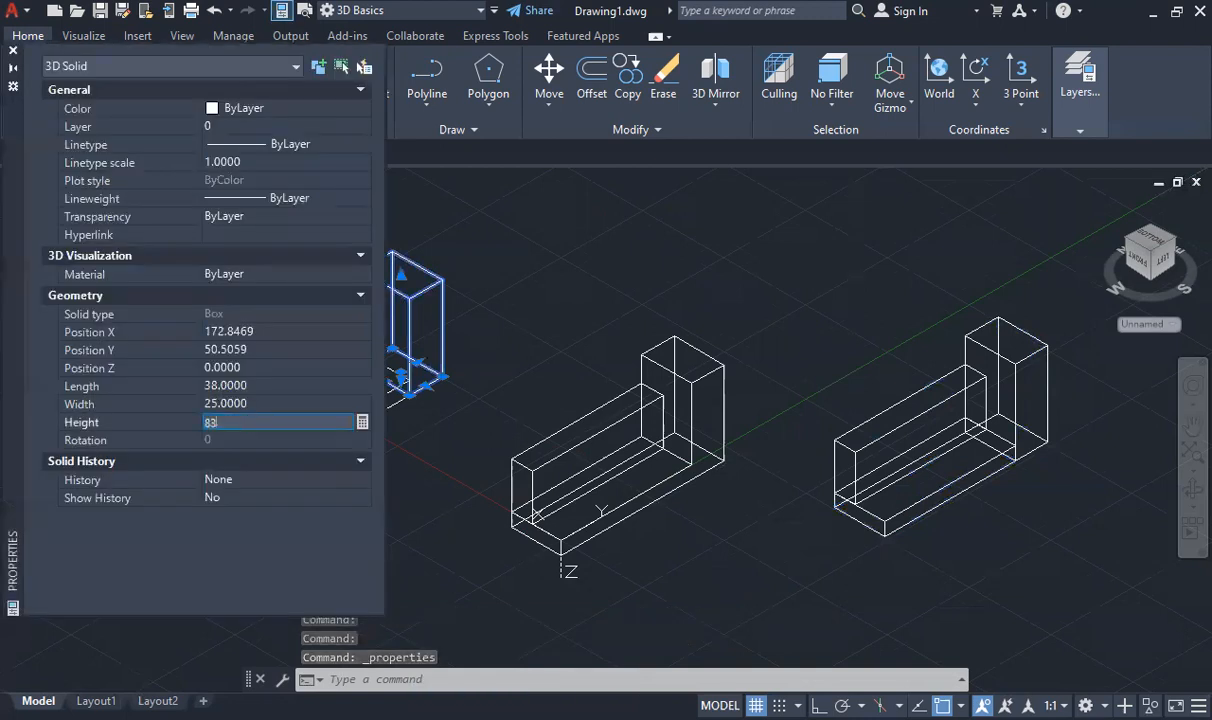
key(Return)
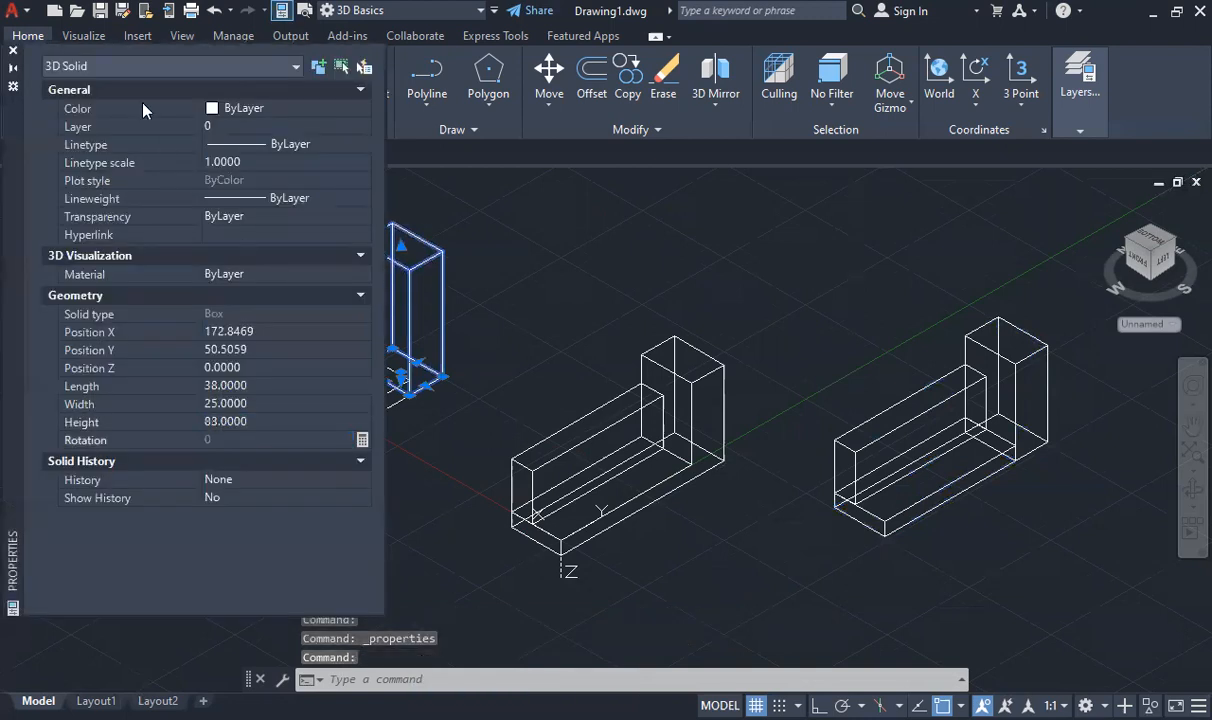
click(13, 49)
key(Escape)
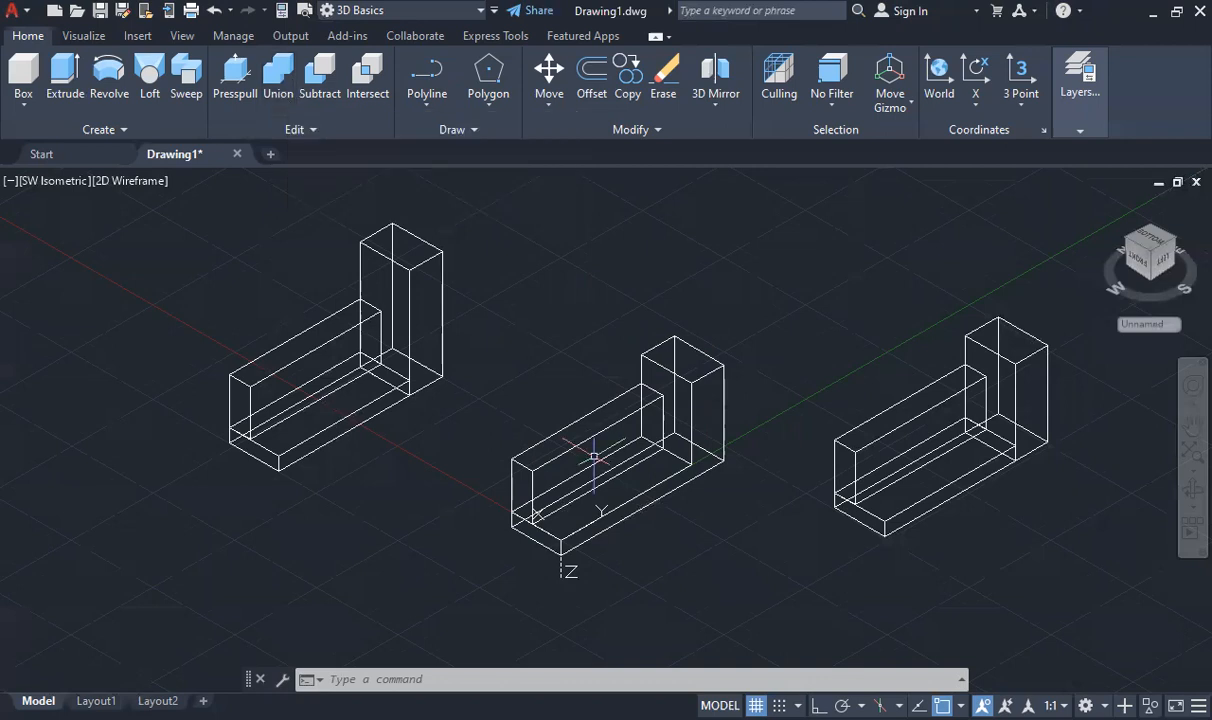
Union the boxes of the middle model into a single solid
text(UNION Select objects:)
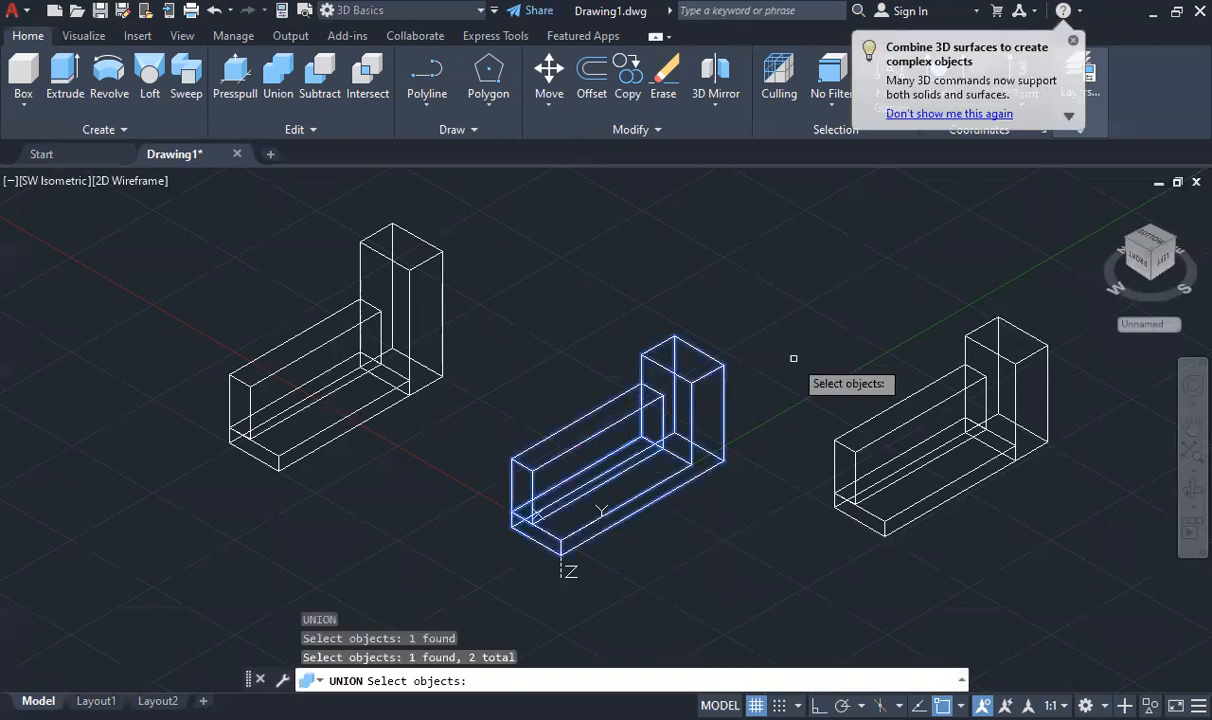
key(Return)
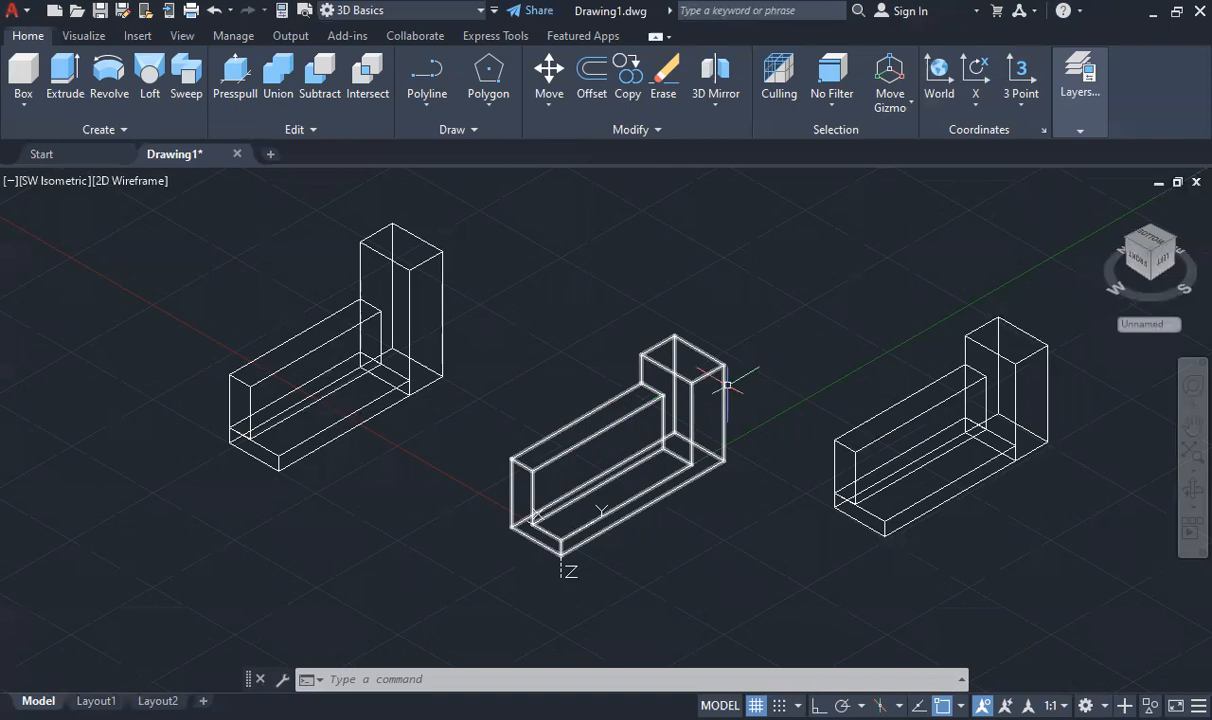
Union the three boxes of the original model that was used as the copy source into one solid
scroll(940, 375, down, 2)
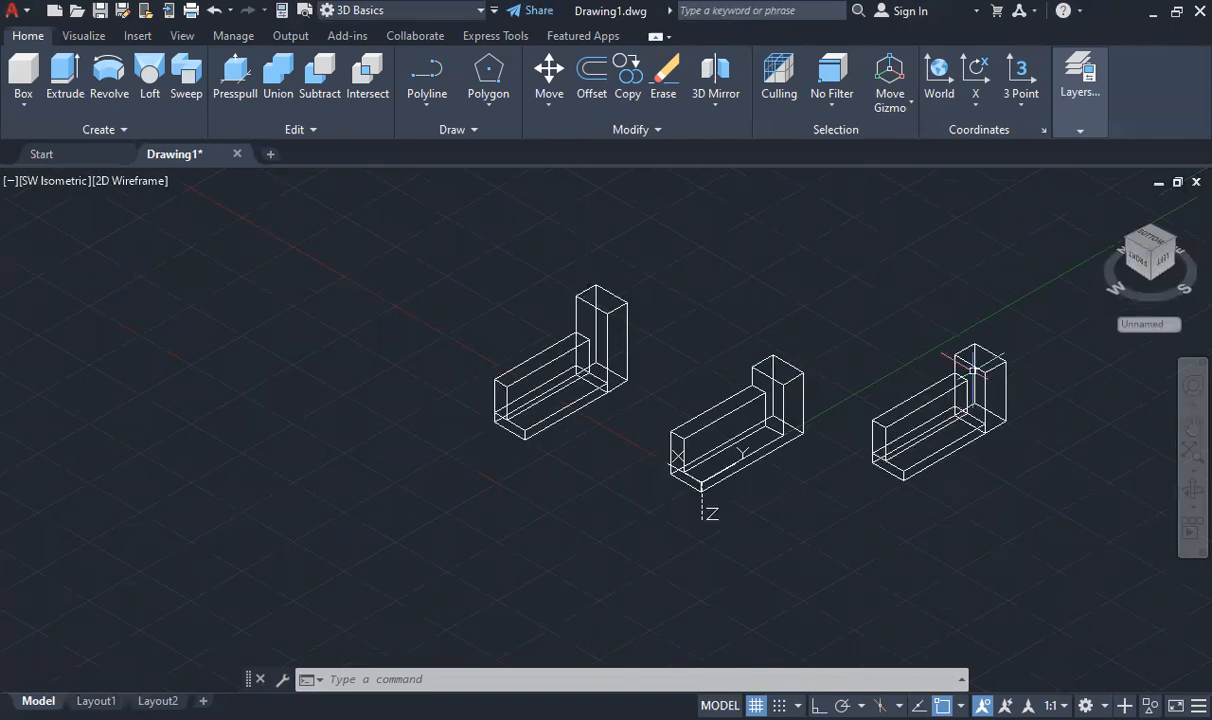
scroll(1000, 357, up, 2)
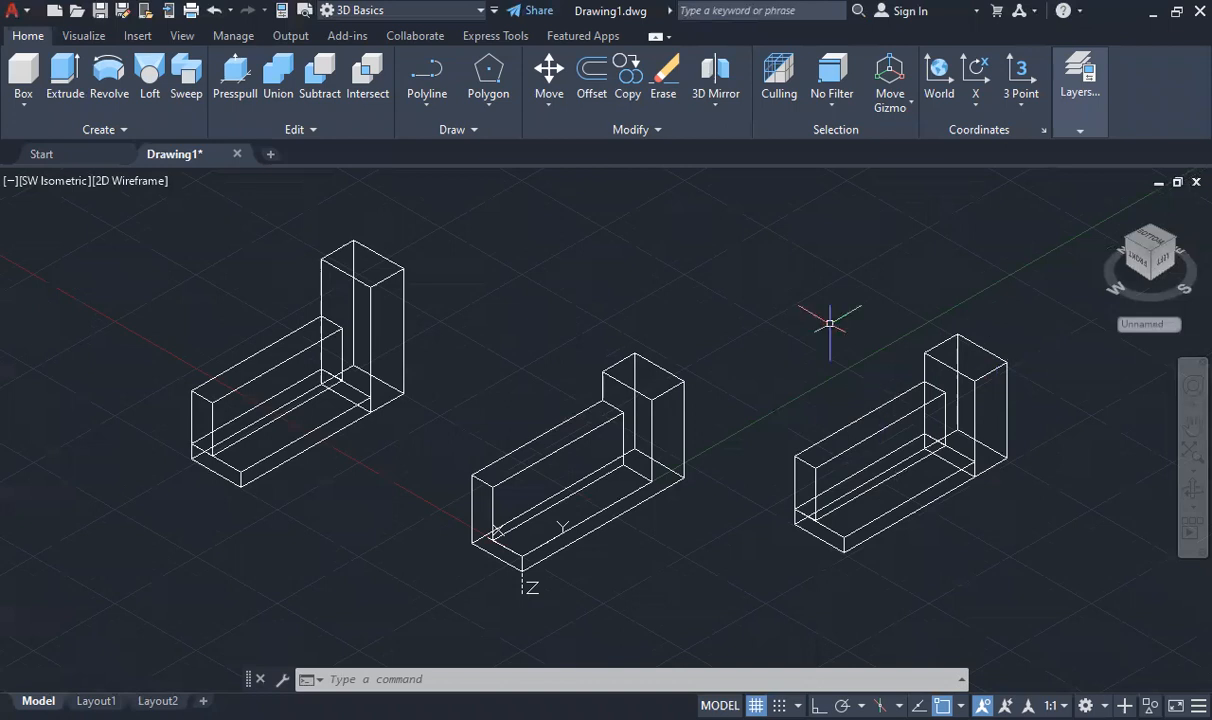
text(UNI)
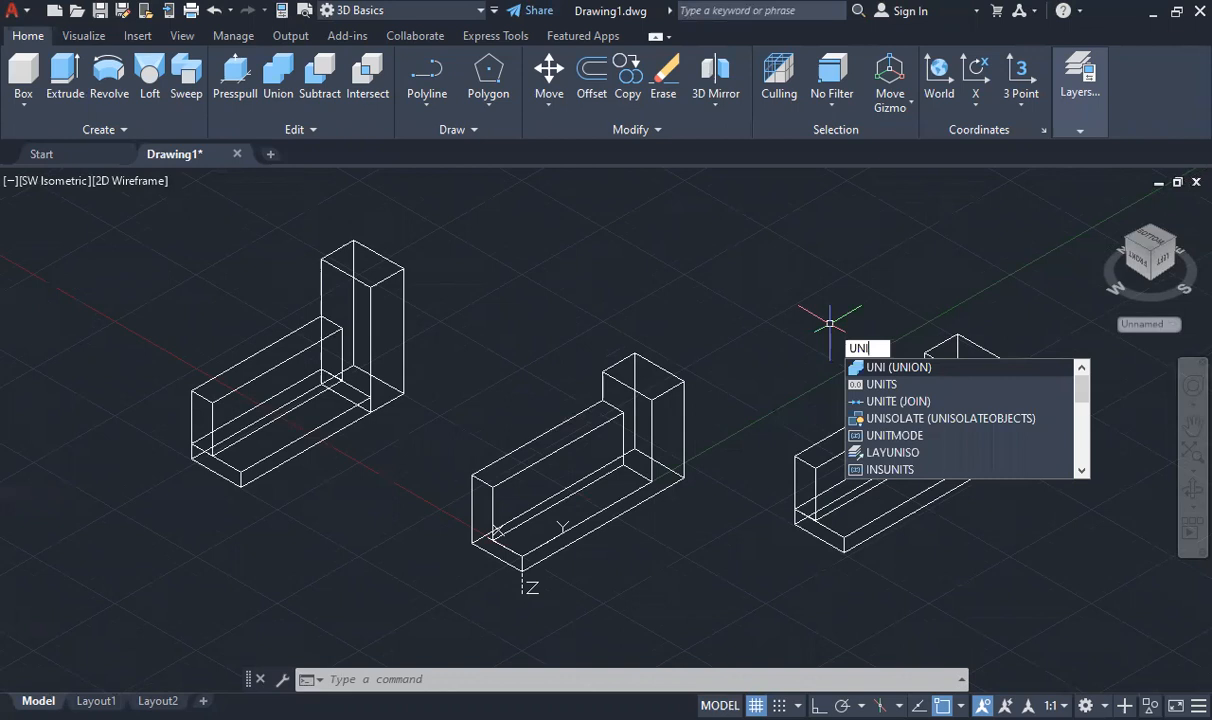
key(Return)
click(1033, 313)
click(750, 527)
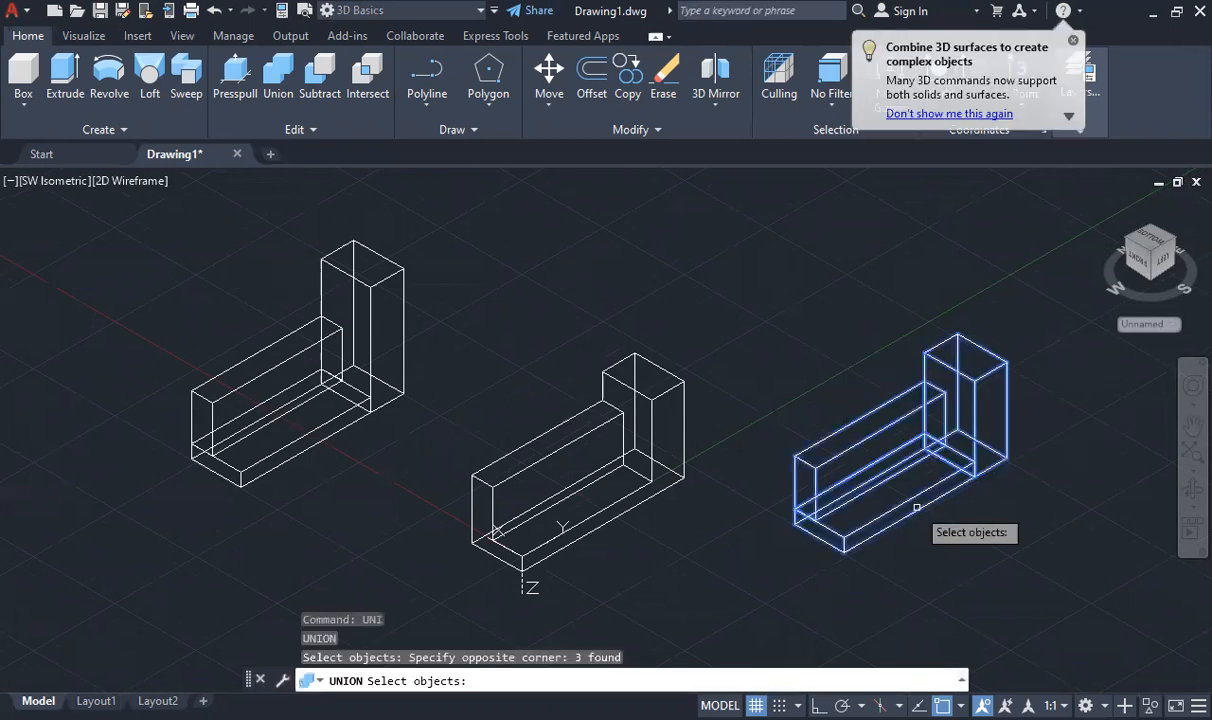
key(Return)
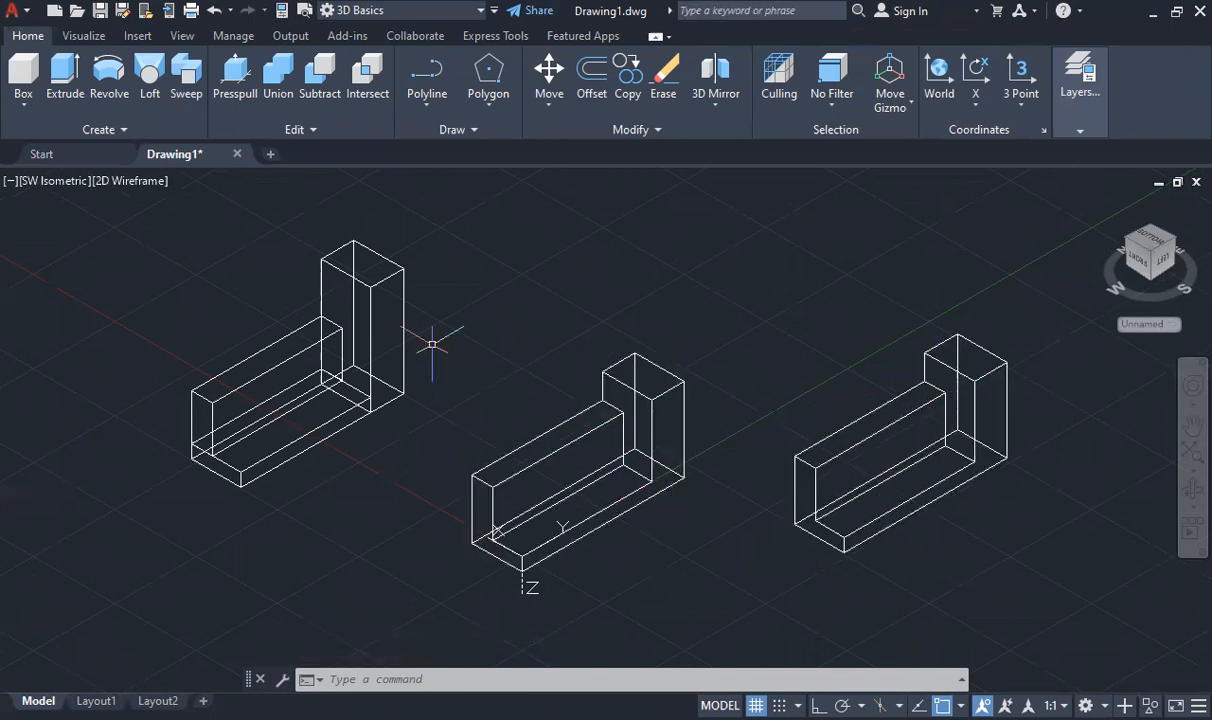
Union the three boxes of the copied model with the taller upright into one solid
click(437, 224)
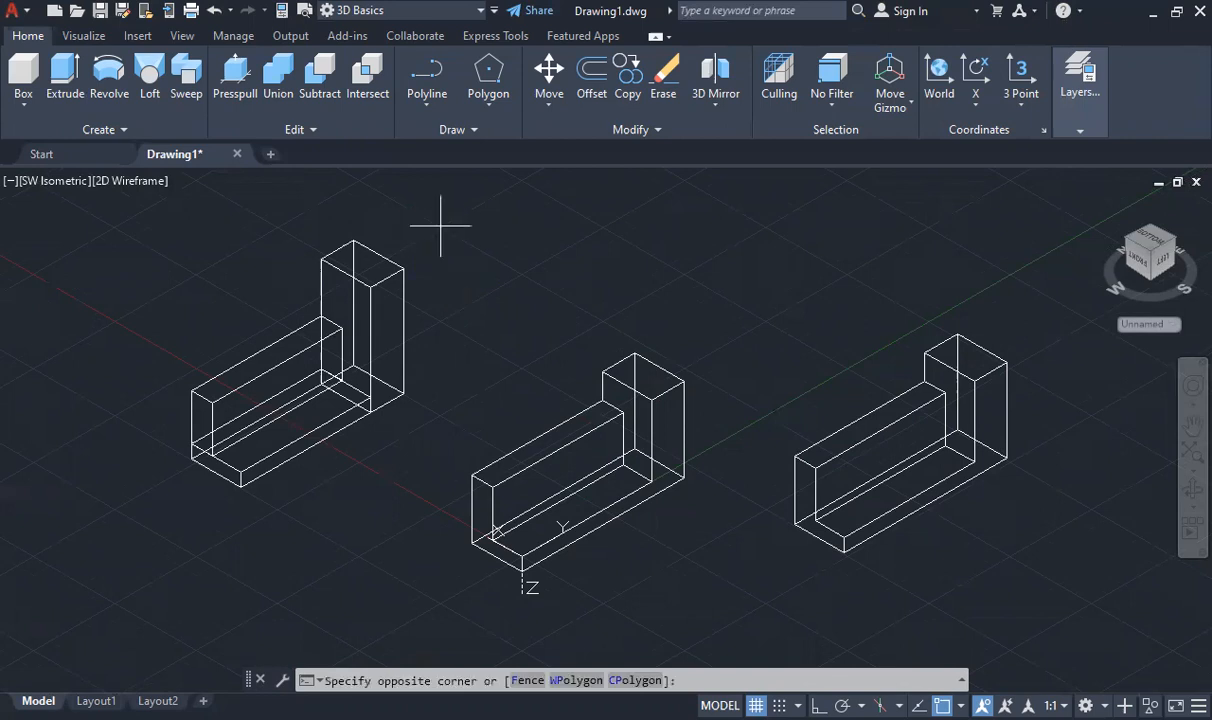
click(163, 483)
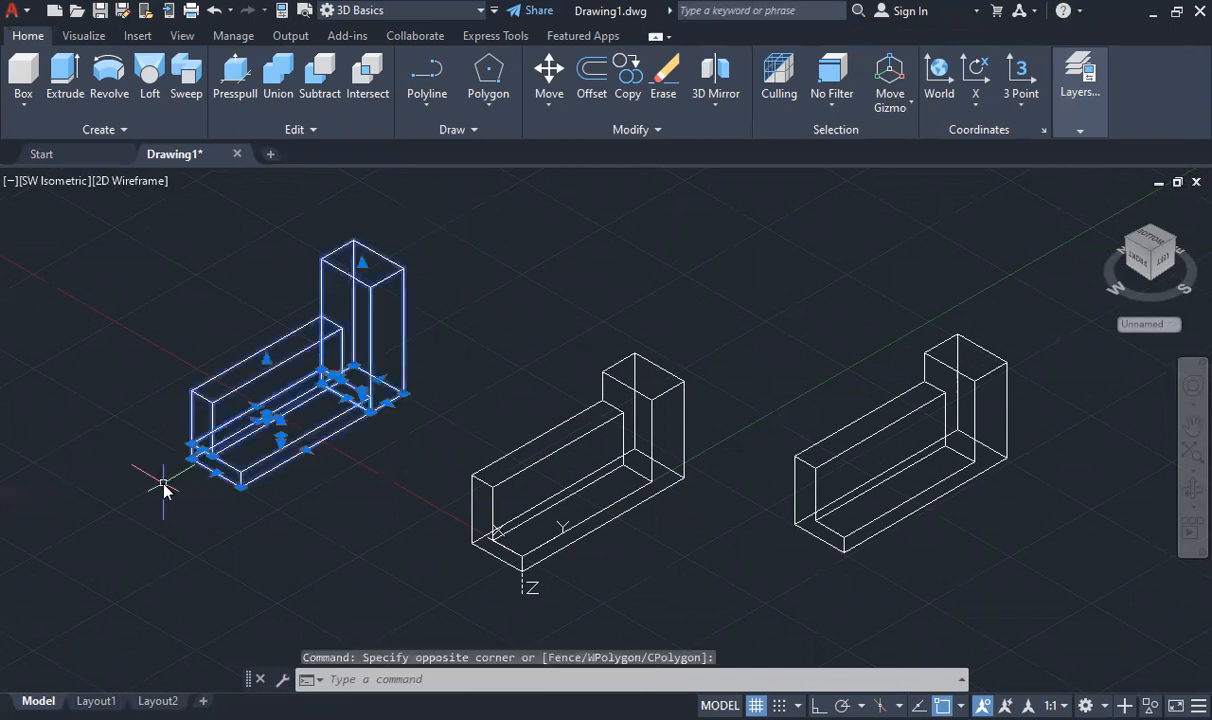
text(UNI)
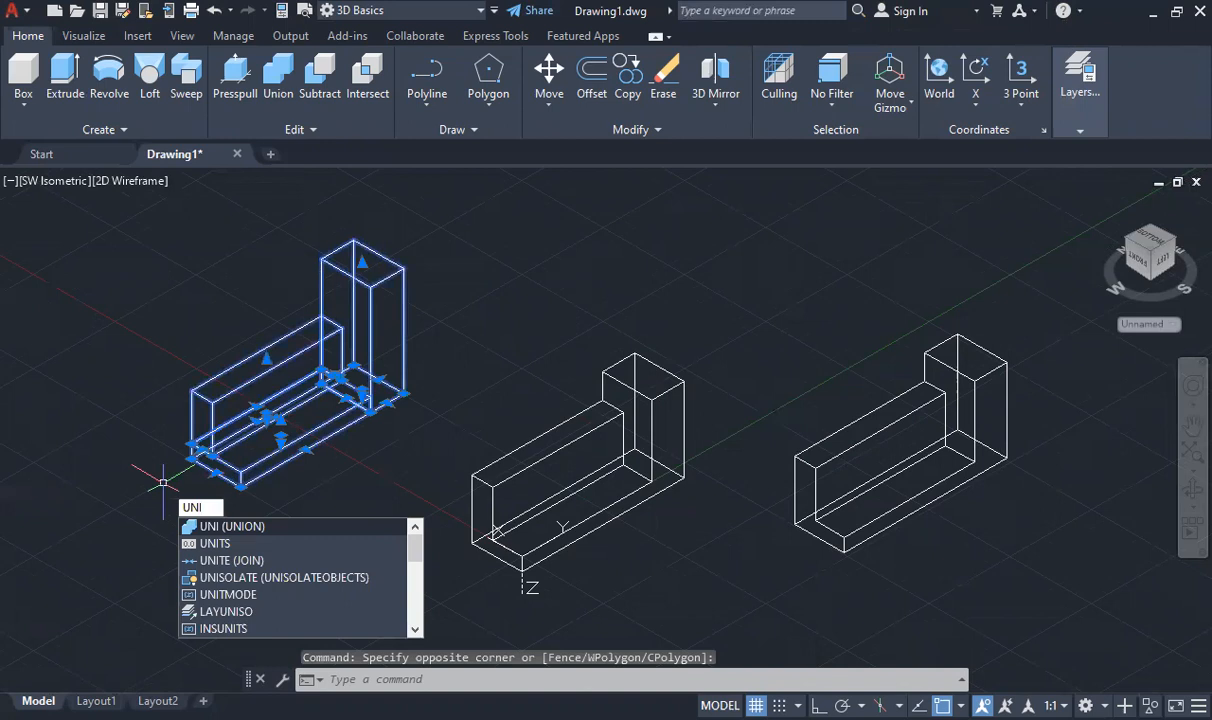
key(Return)
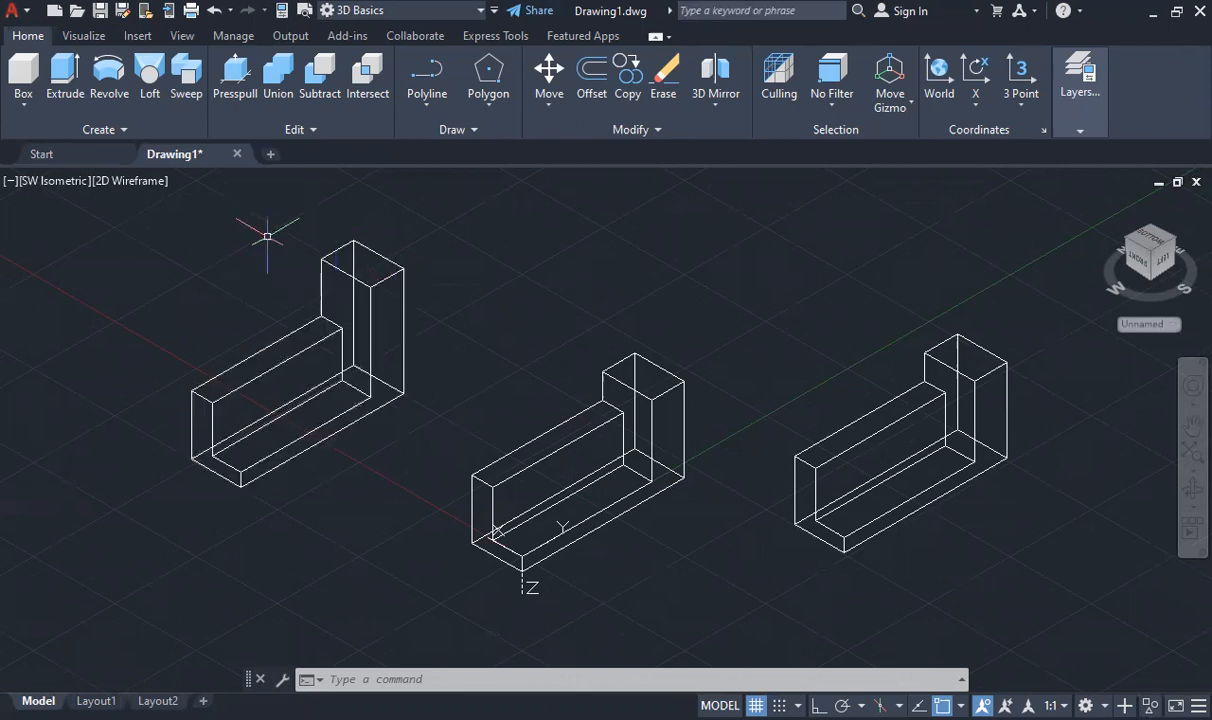
click(652, 395)
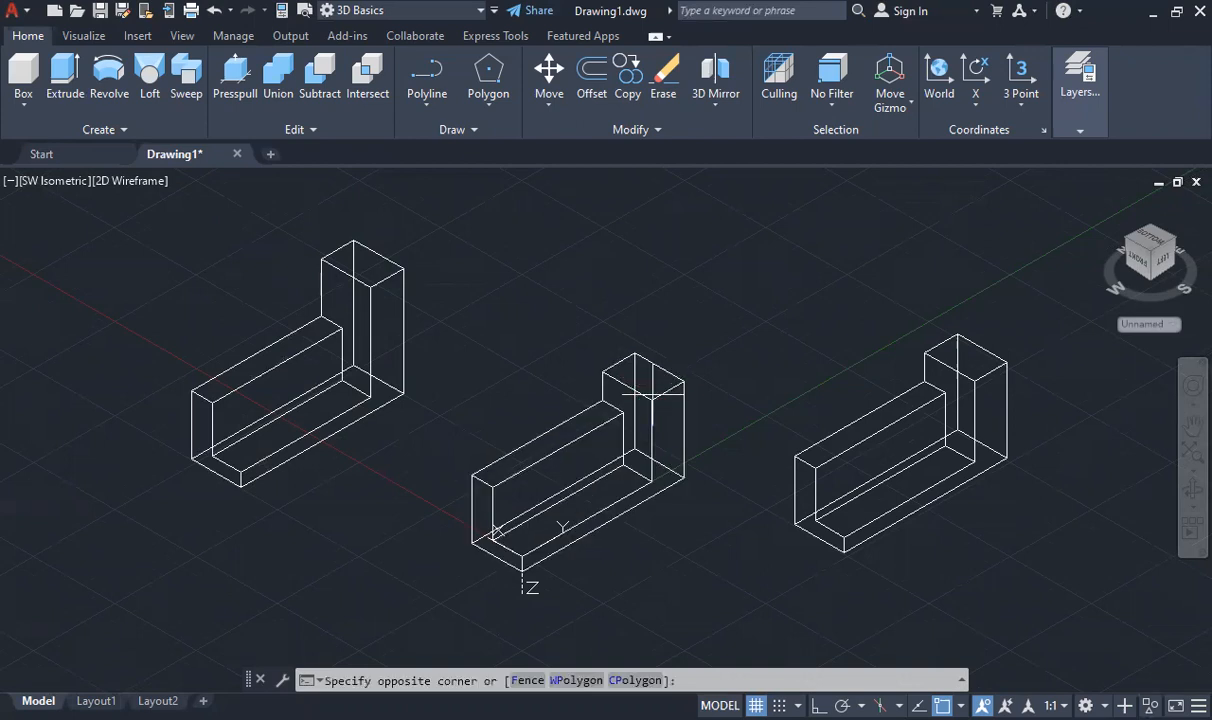
click(652, 394)
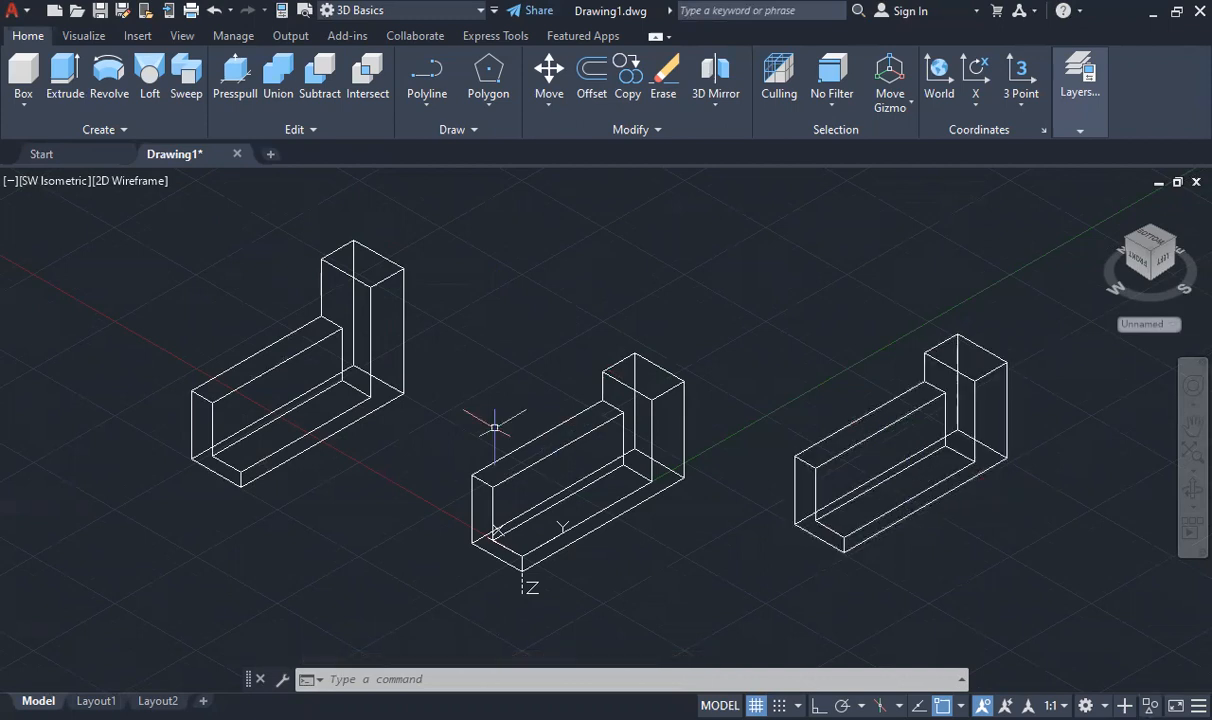
click(278, 80)
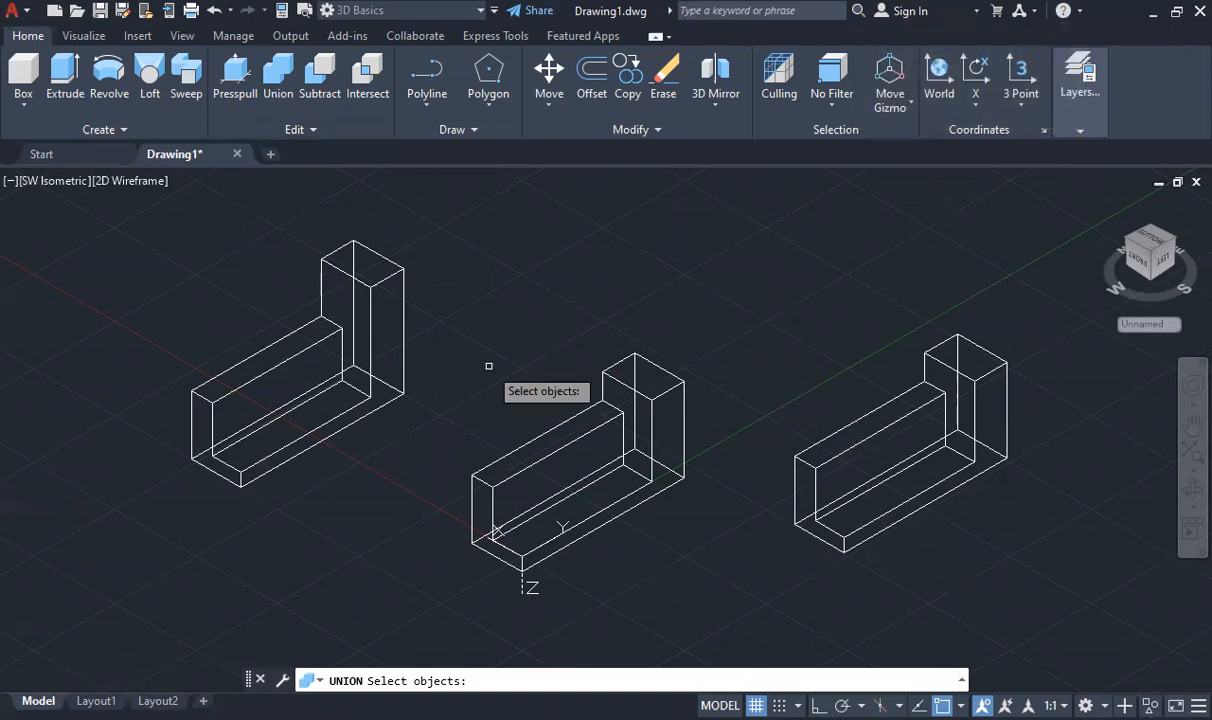
key(Escape)
key(Escape)
key(Escape)
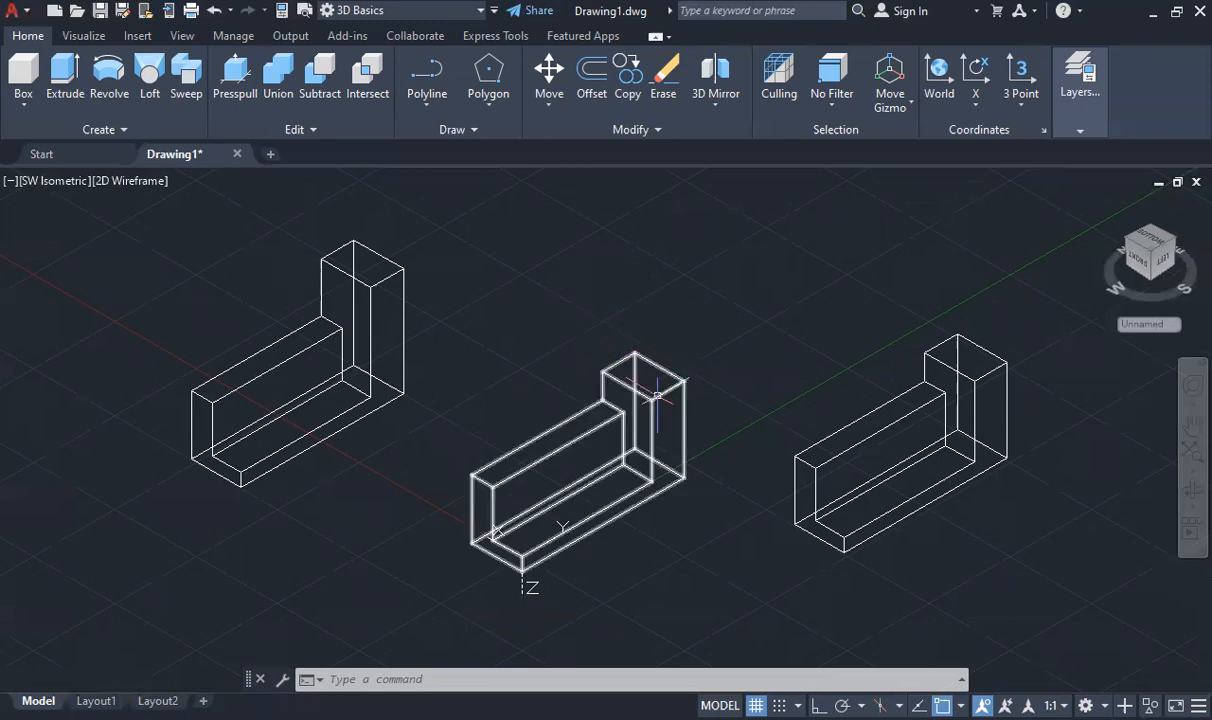
Place the UCS origin on the top-face corner of the middle solid's upright, with the X and Y axes along the top-face edges
scroll(640, 397, up, 2)
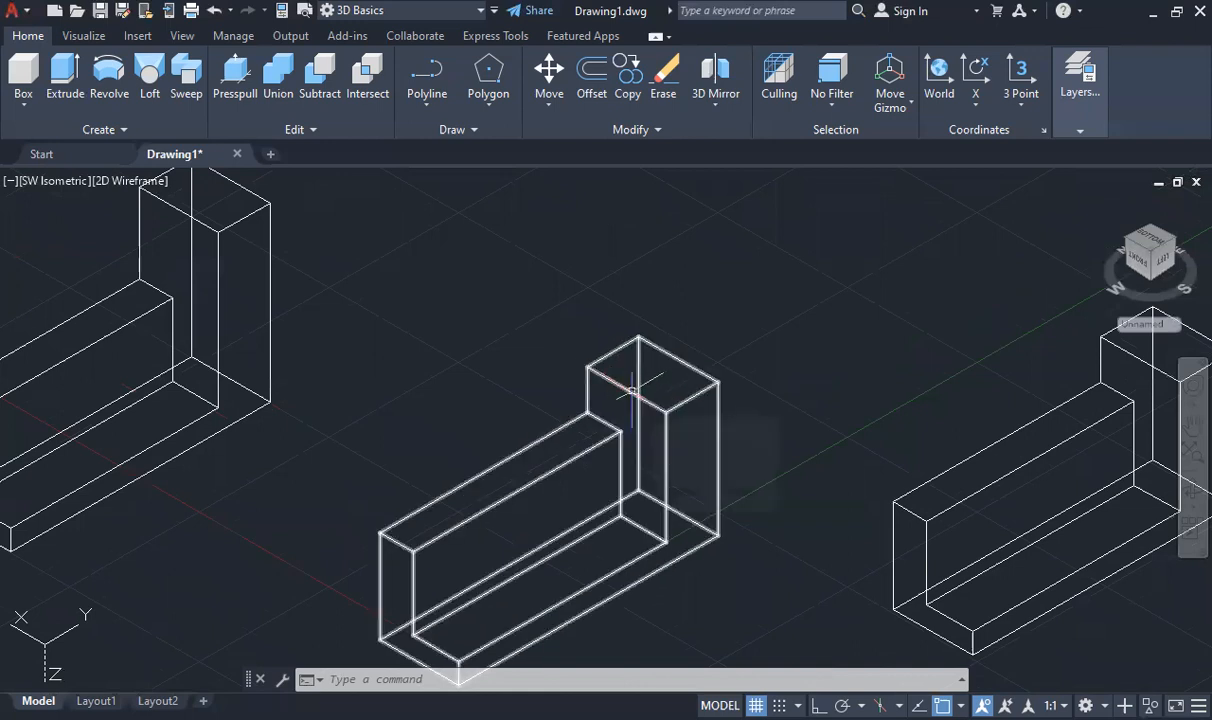
mouse_move(631, 390)
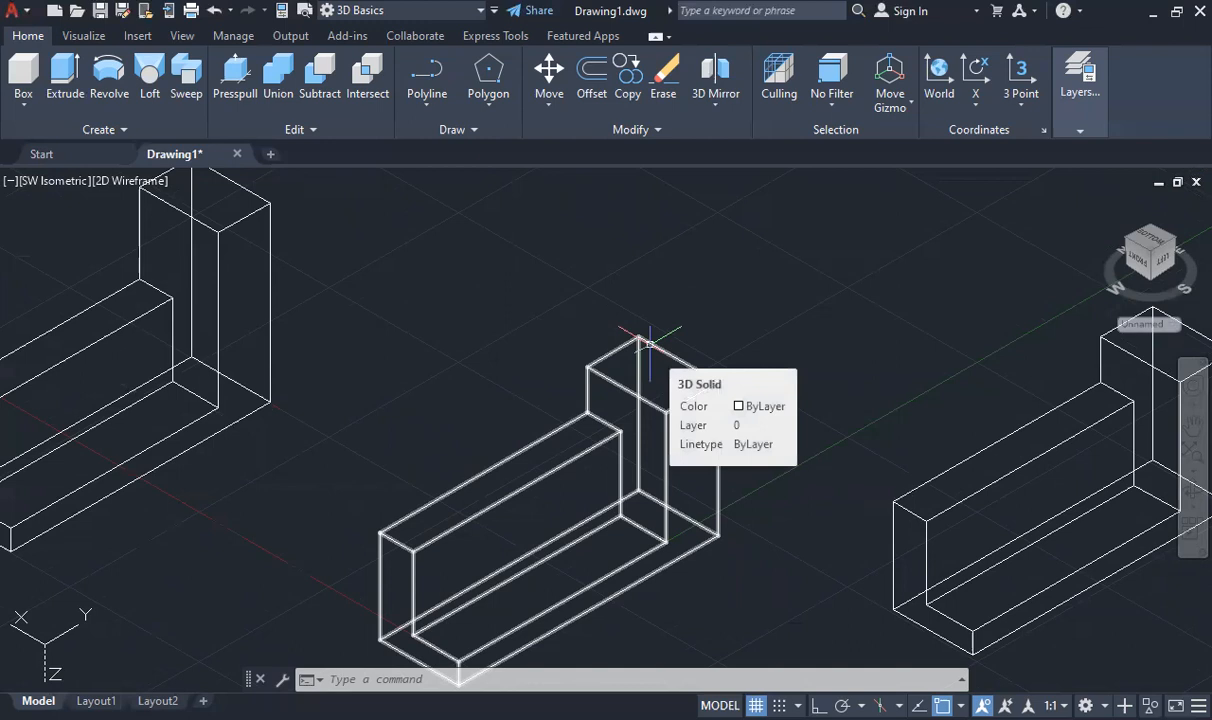
text(UCS)
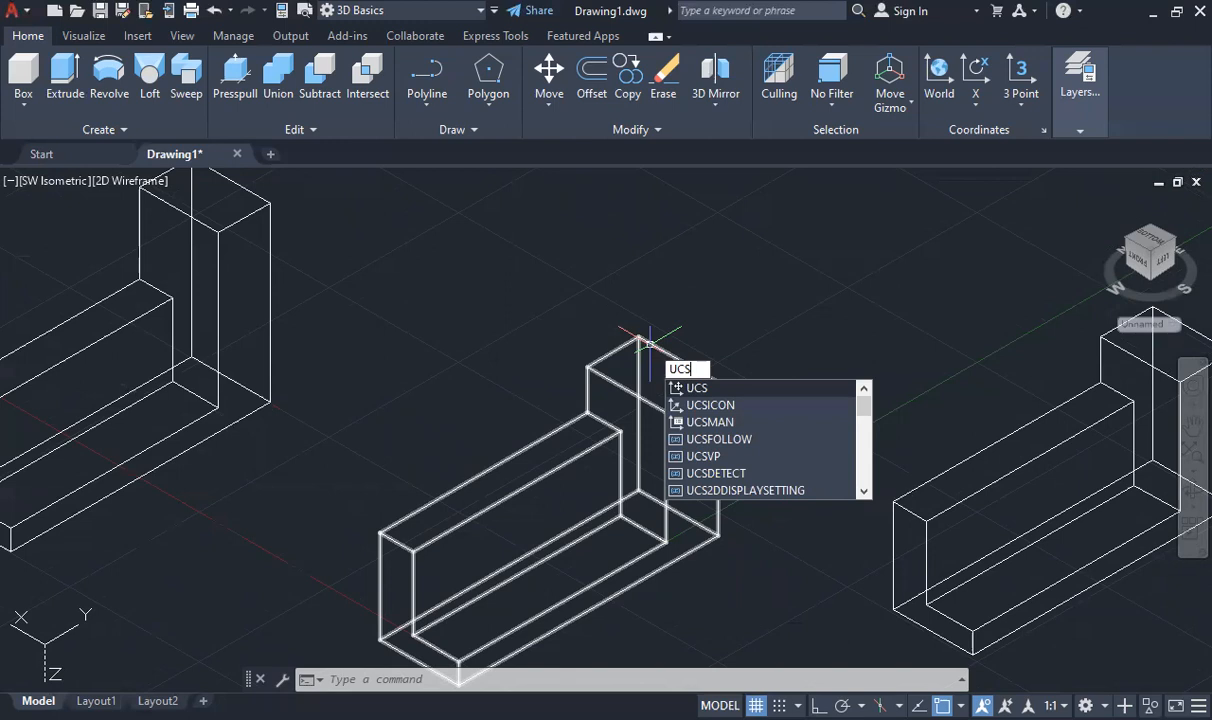
key(Return)
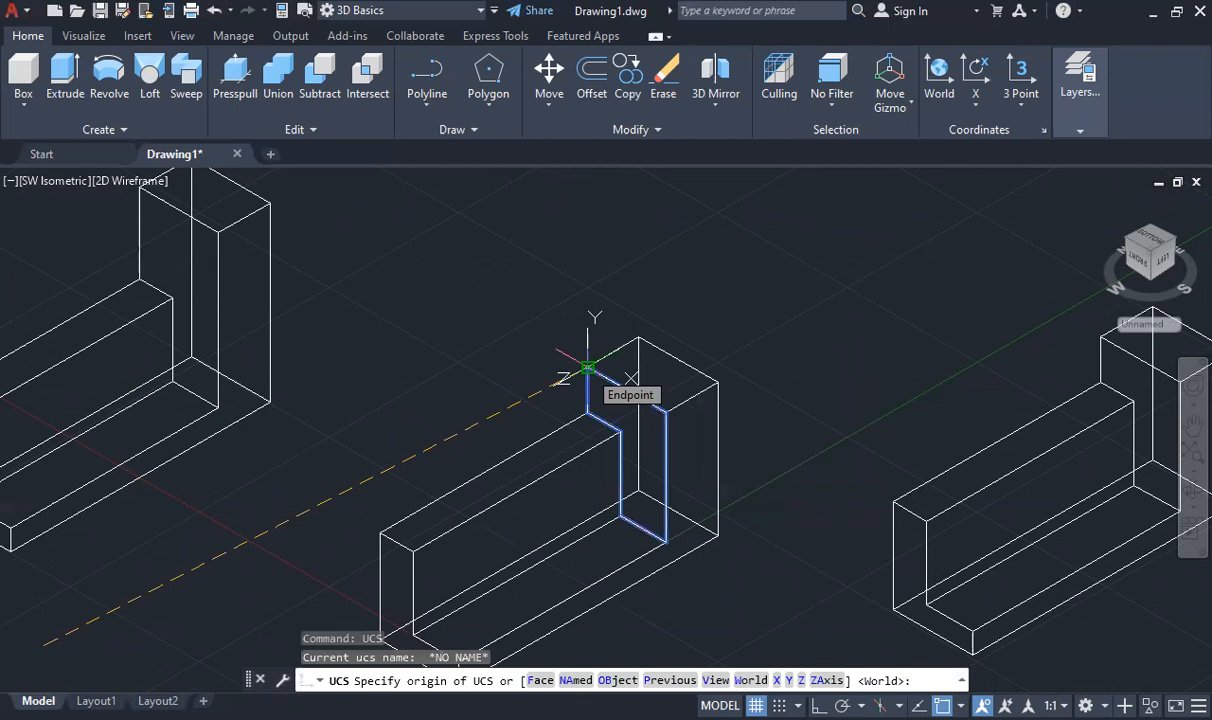
click(588, 368)
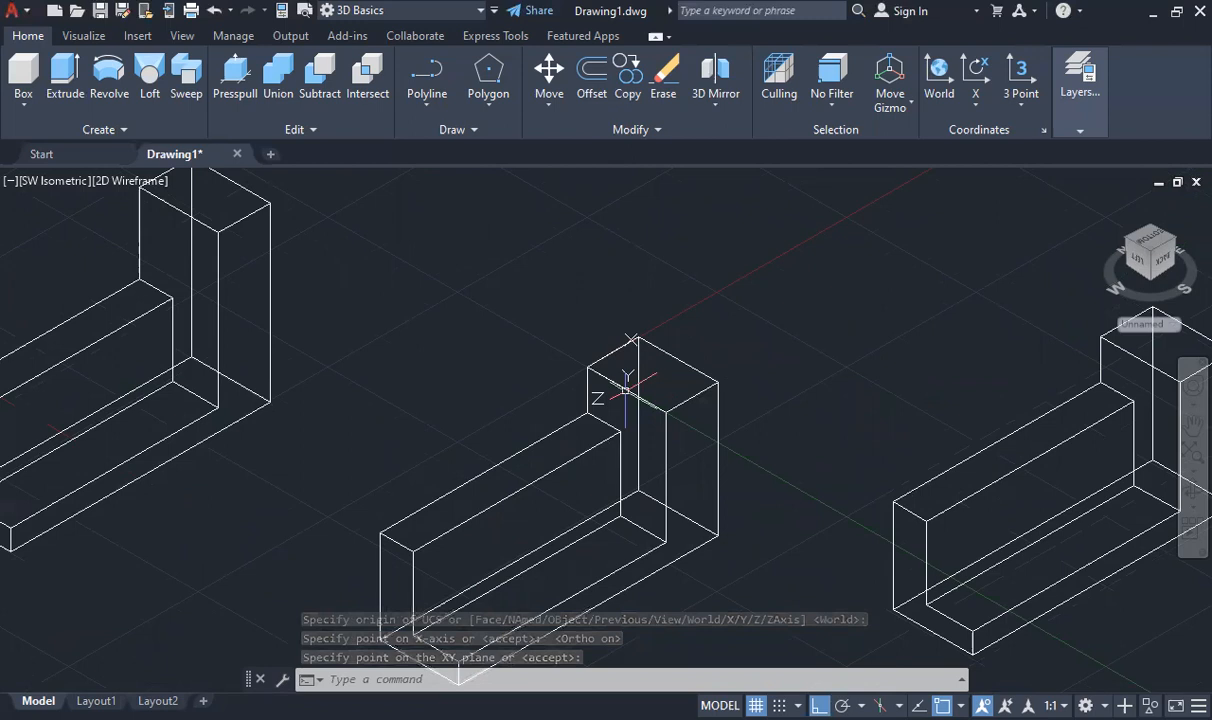
Draw a closed rectangular polyline over half of the middle upright's top face, starting from the edge midpoints, and check the active object snap modes
click(429, 106)
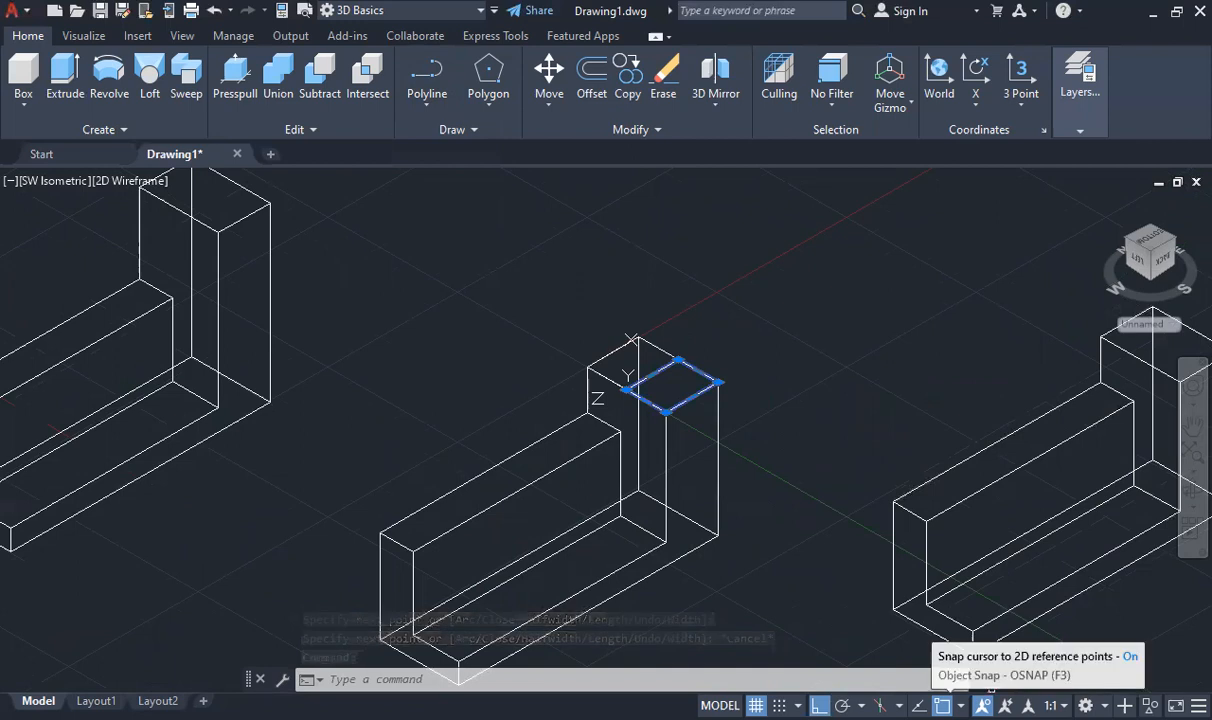
click(960, 705)
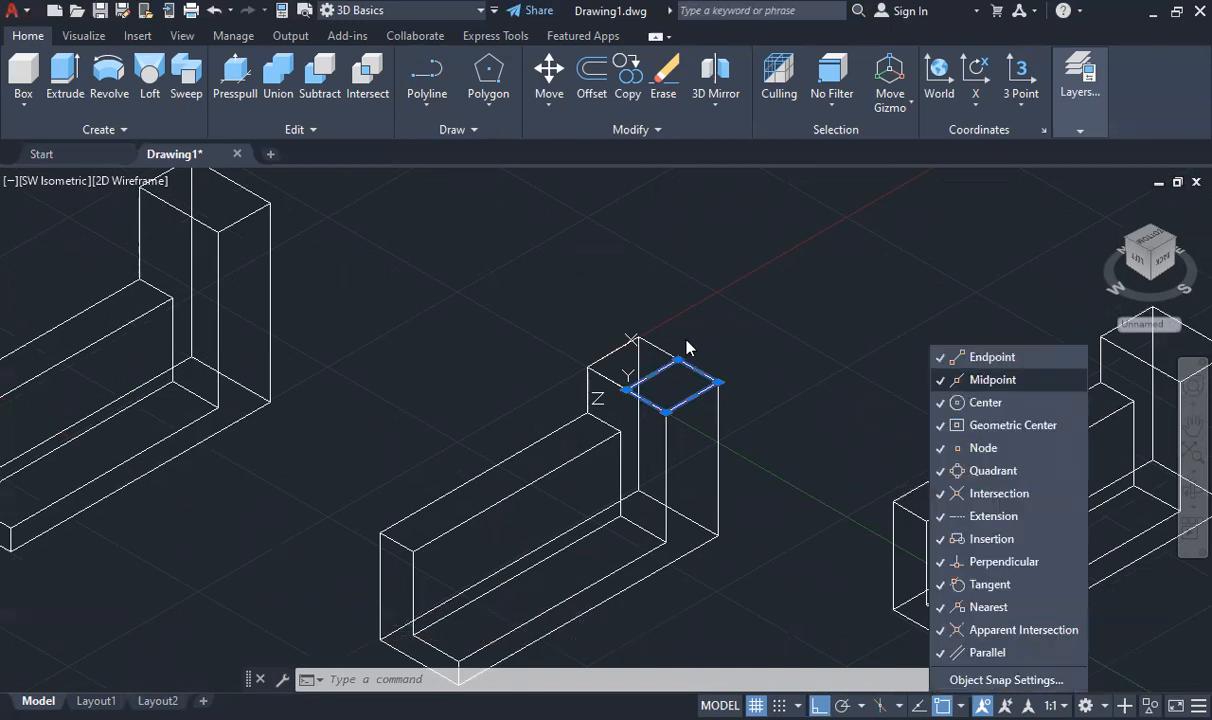
key(Escape)
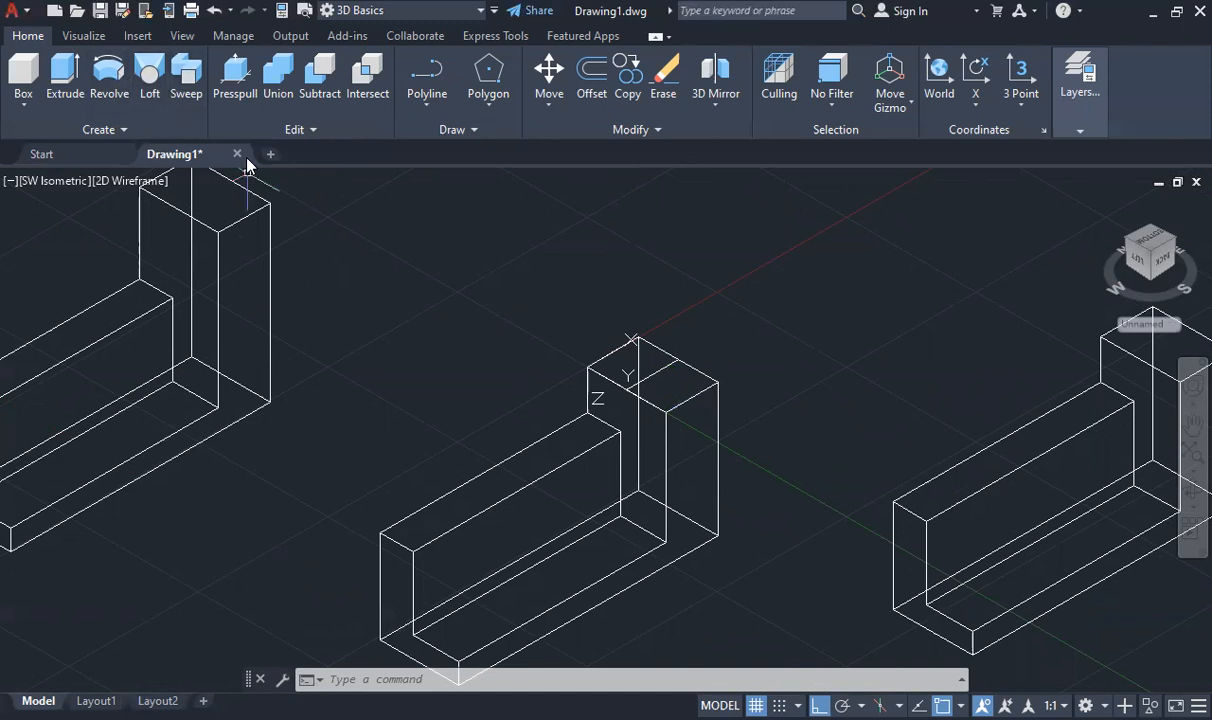
Revolve the half-face rectangle by -180 degrees about its edge along the top face's midline to form a rounded top
text(REV)
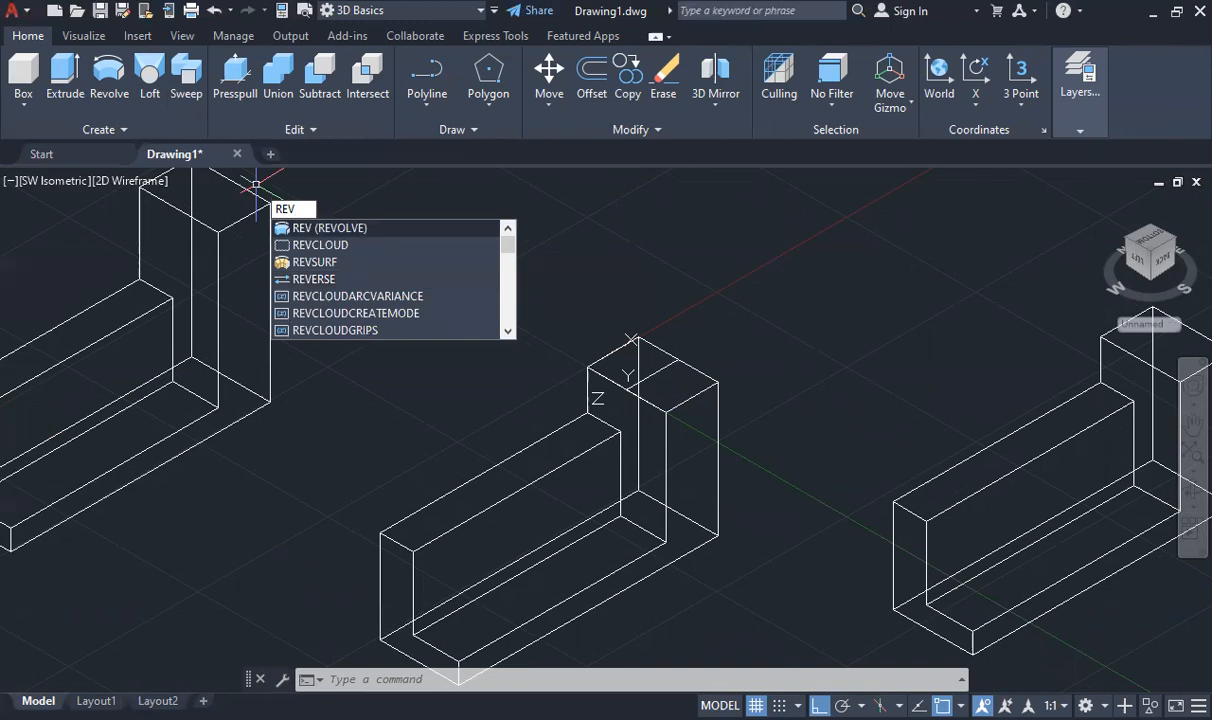
key(Return)
click(662, 368)
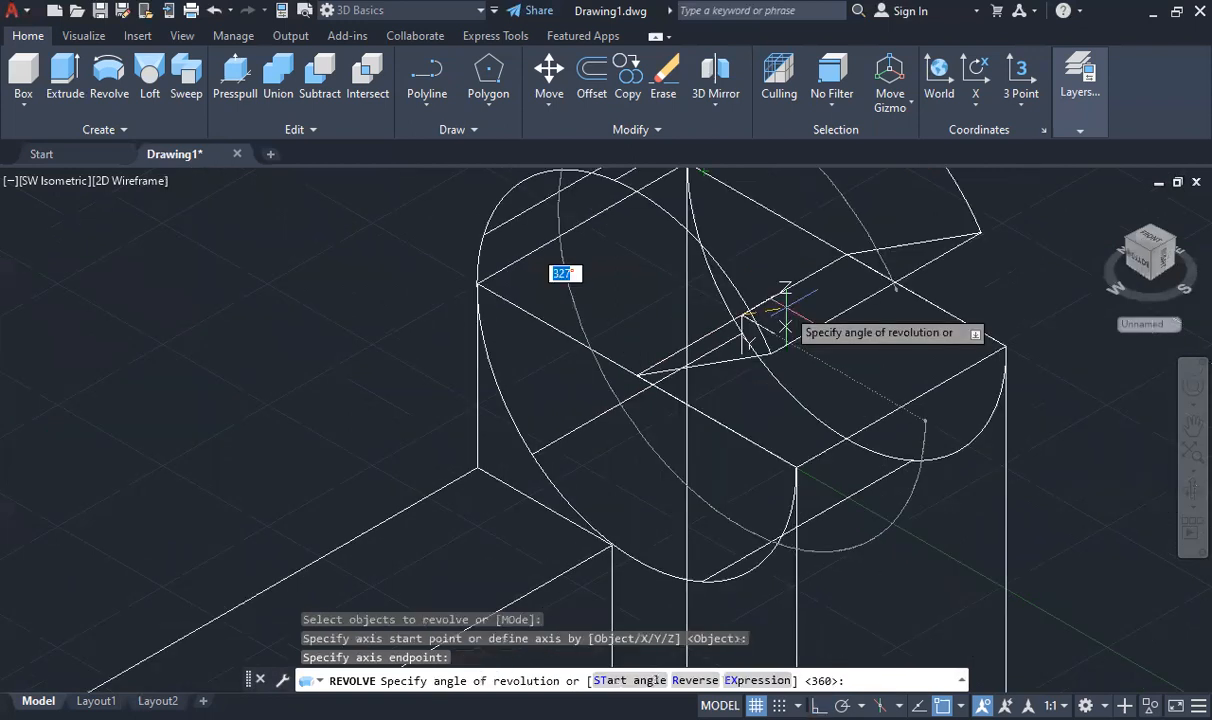
text(-180)
key(Return)
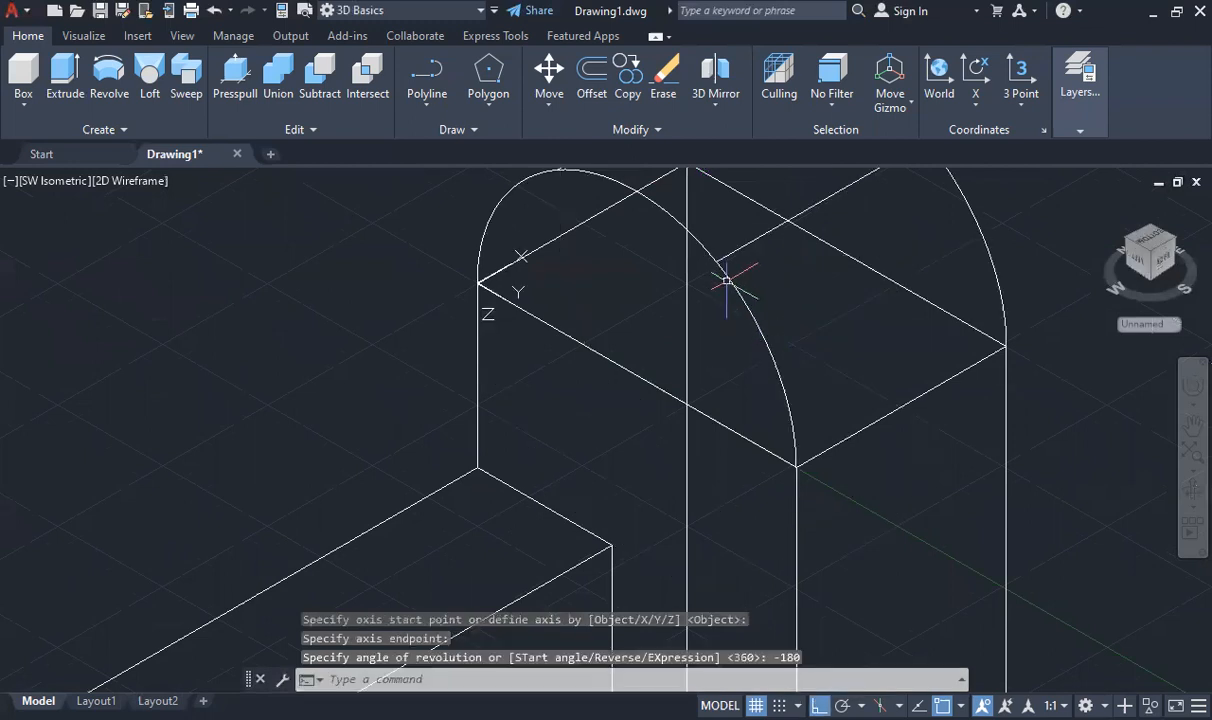
Undo the revolve, the half-face polyline and the UCS placement on the middle bracket's upright
click(744, 330)
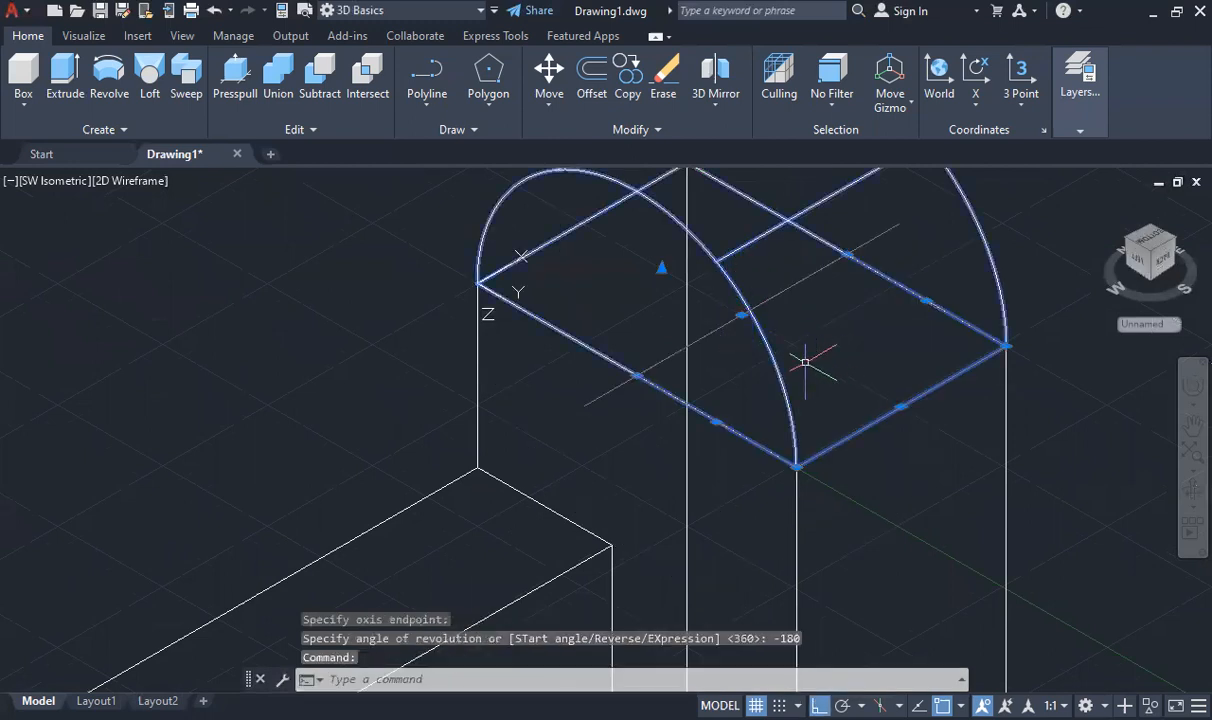
scroll(772, 360, down, 2)
scroll(792, 345, down, 2)
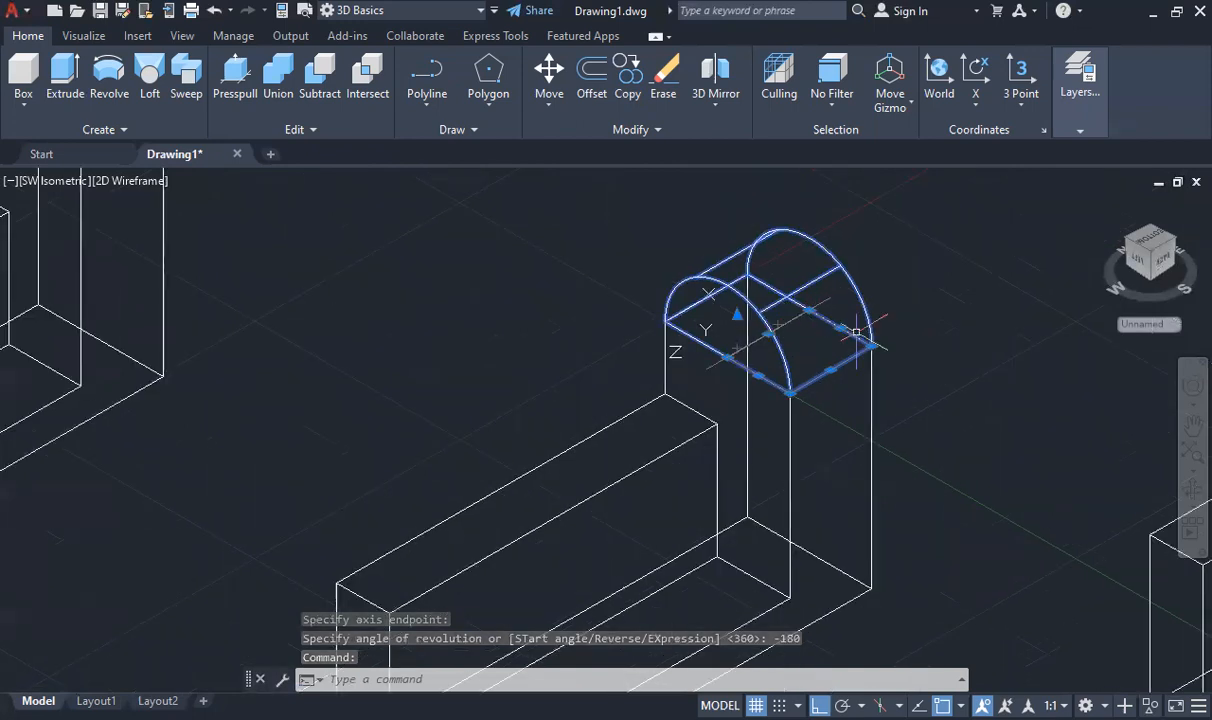
key(ctrl+z)
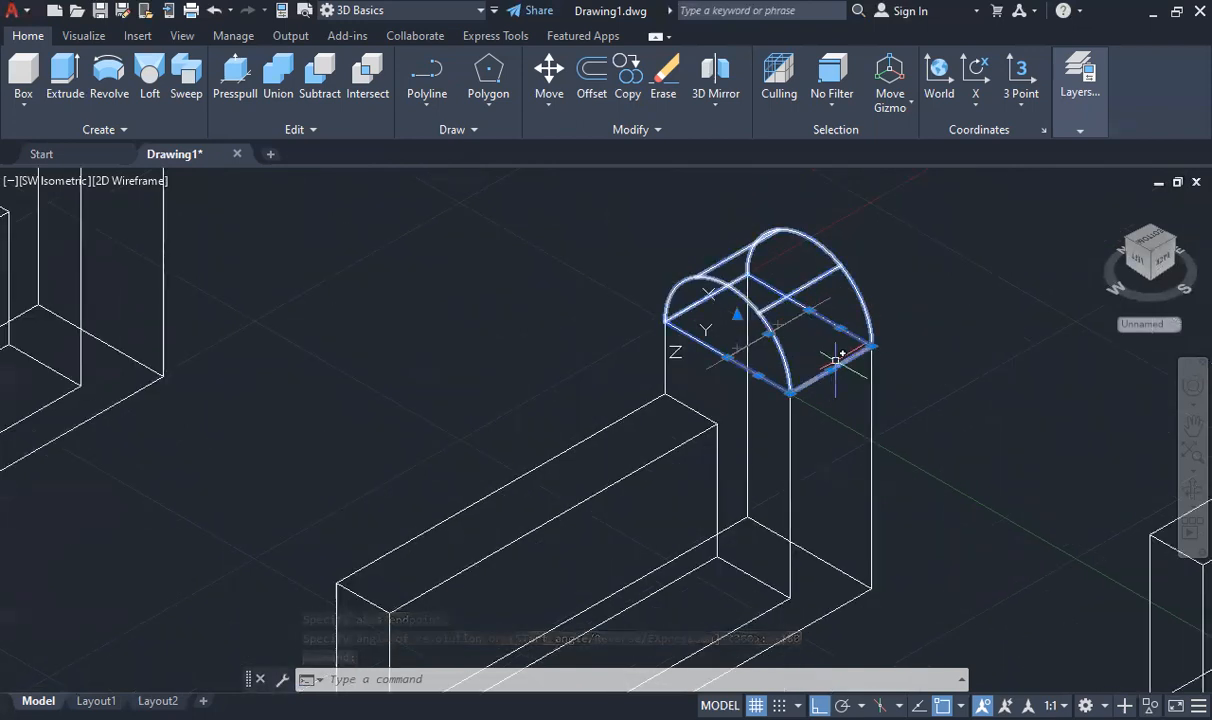
key(ctrl+z)
key(ctrl+z)
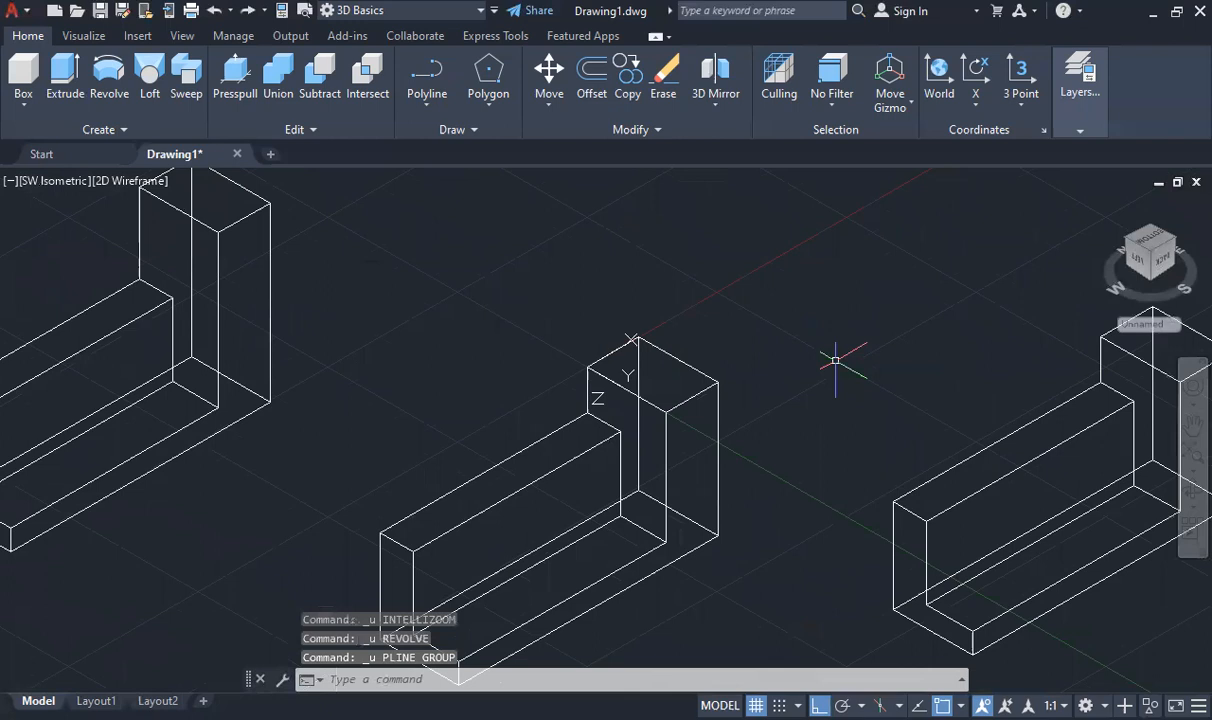
key(ctrl+z)
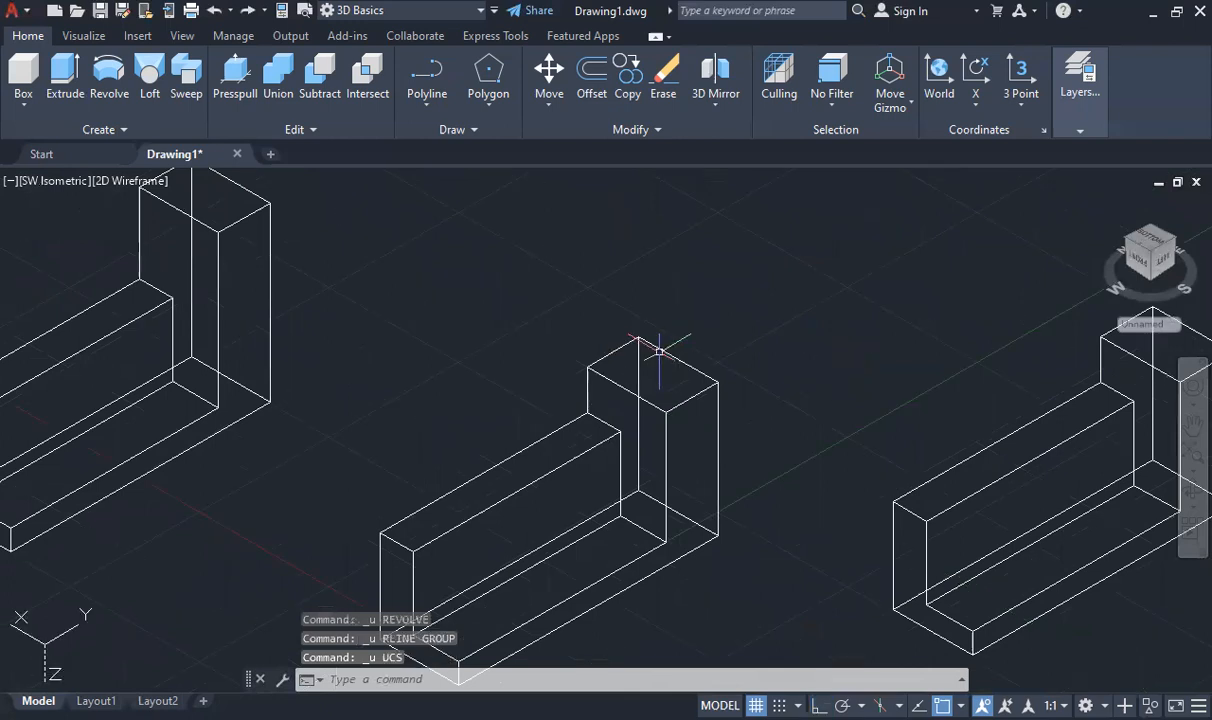
Place the UCS origin on the front corner of the middle upright's top face, X and Y along its edges, and turn on ortho mode
text(UCS)
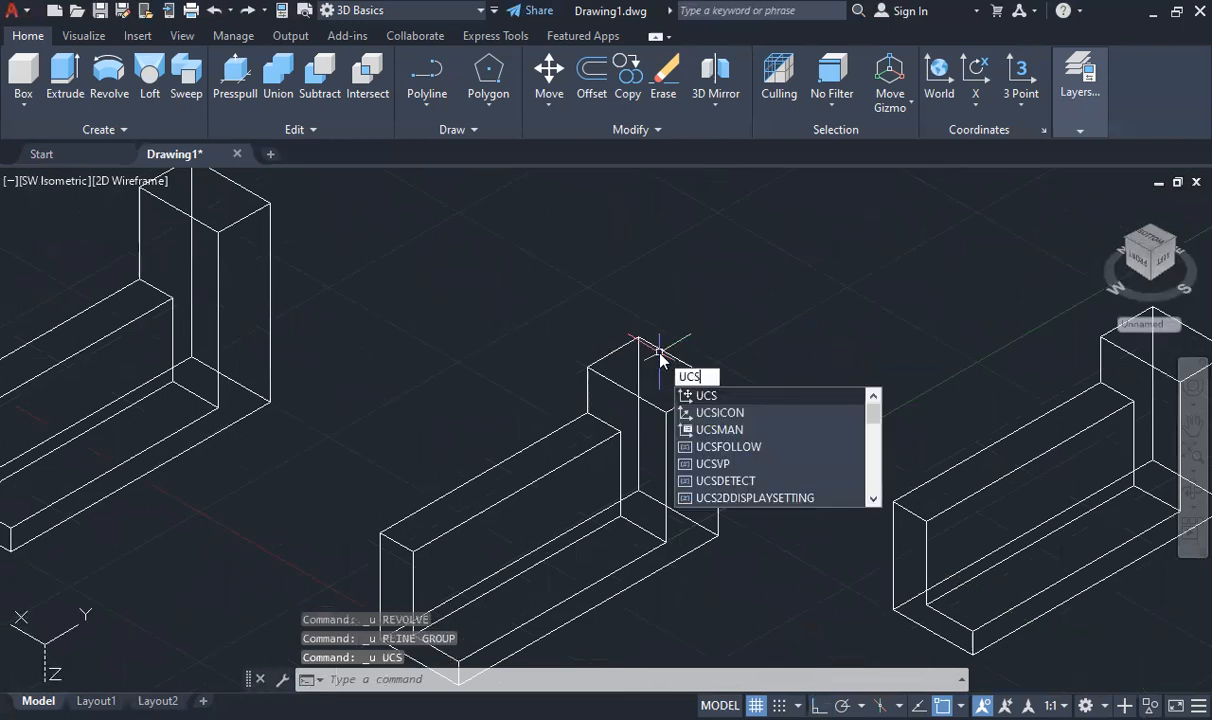
key(Return)
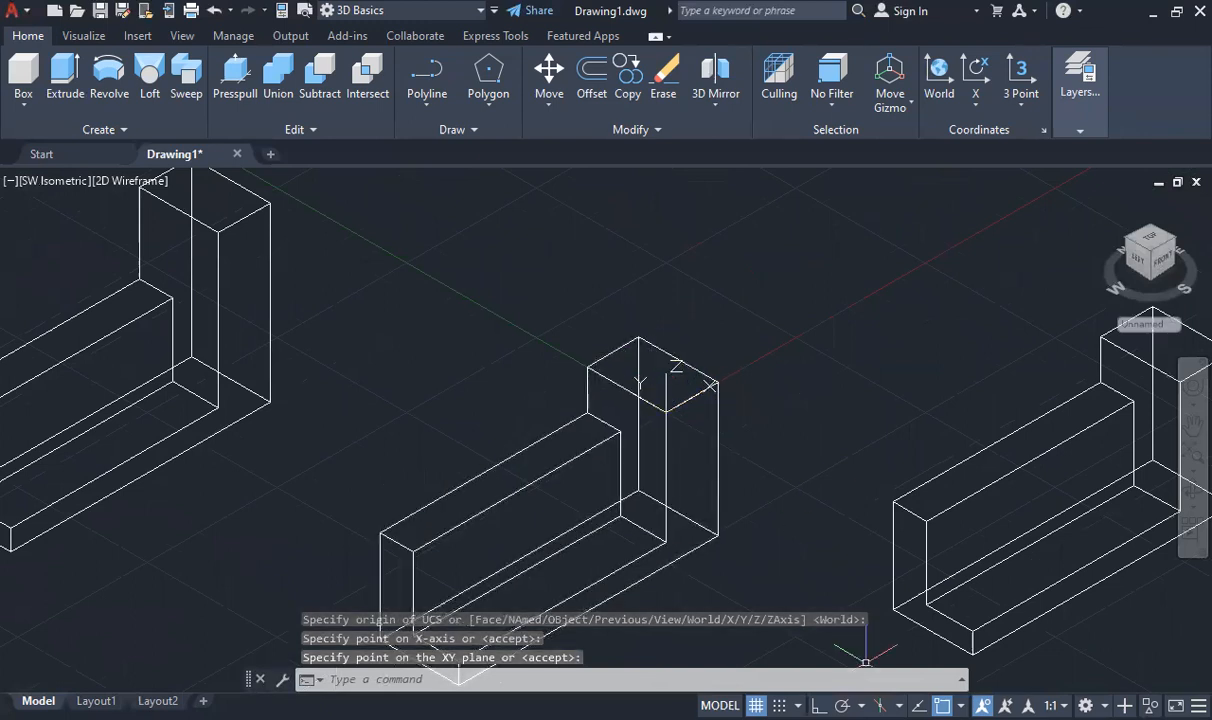
key(F8)
Try outlining half of the middle upright's top face with separate Line segments from the edge midpoints, and undo them
click(423, 104)
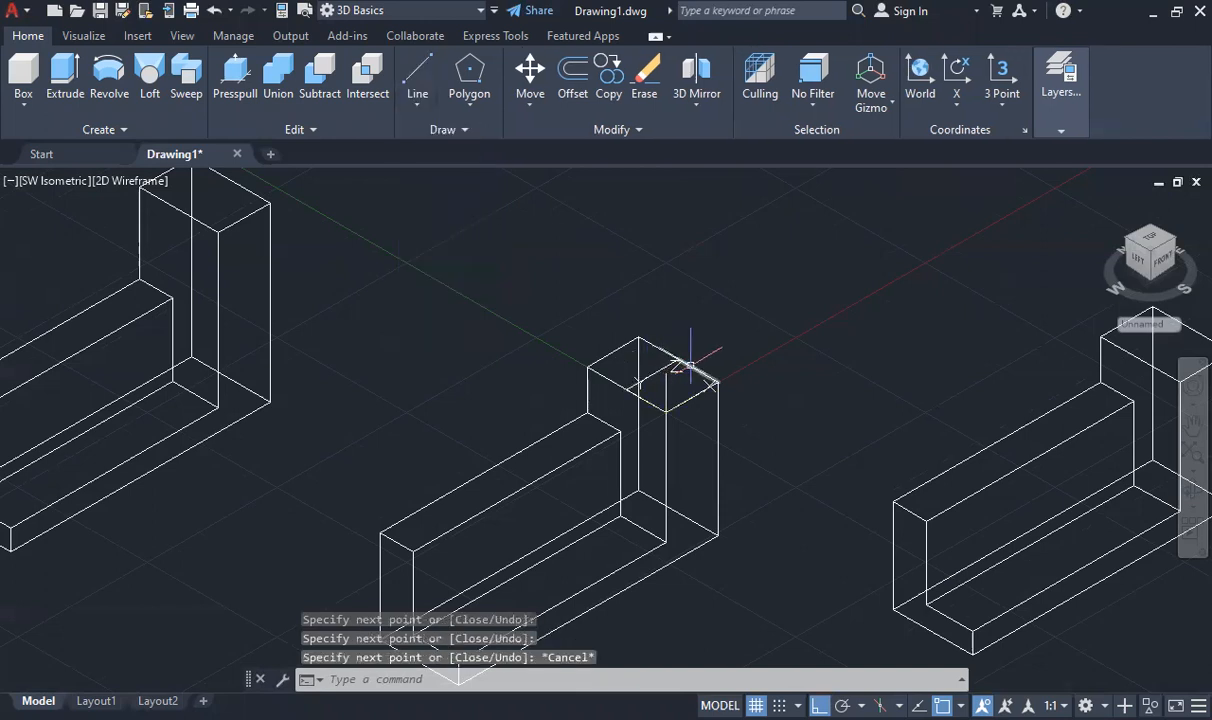
scroll(664, 380, up, 3)
scroll(664, 380, up, 2)
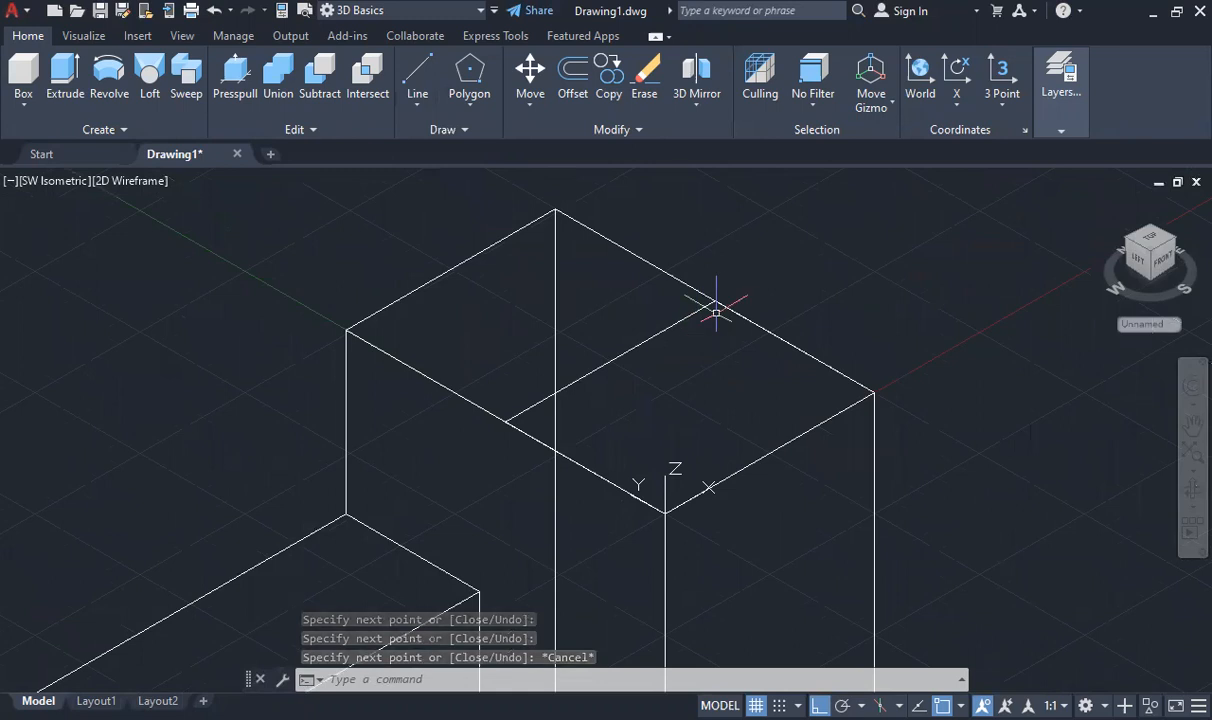
key(ctrl+z)
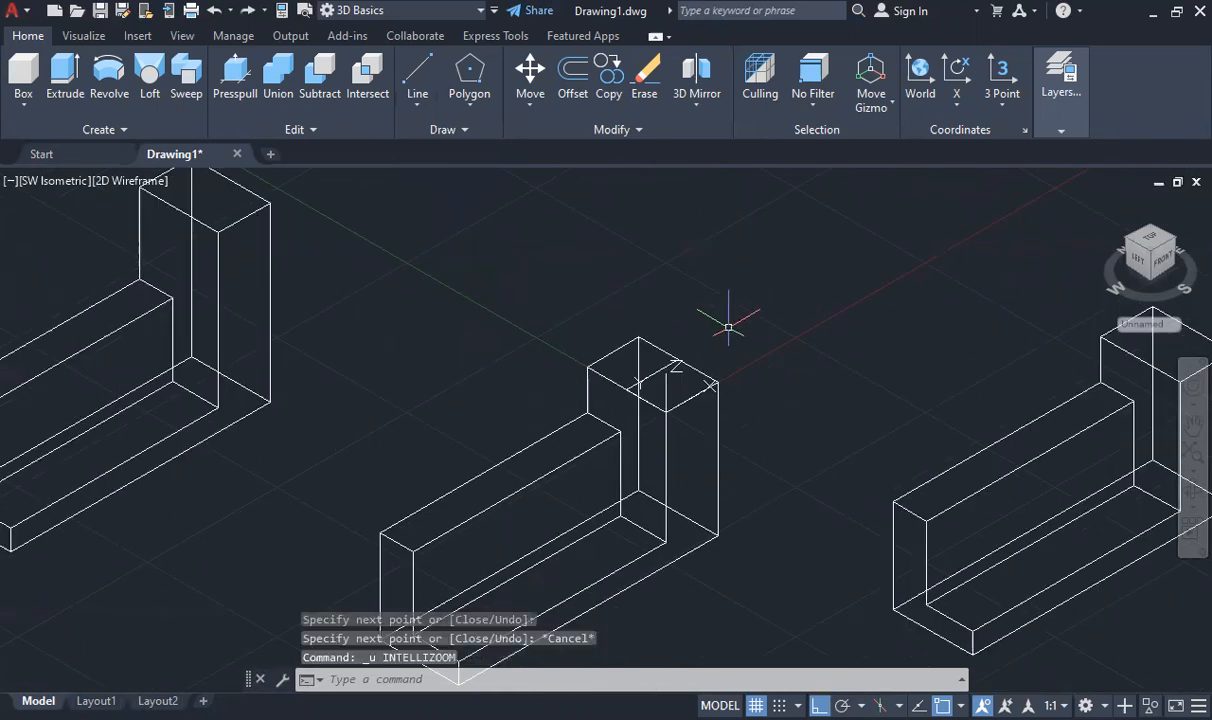
key(ctrl+z)
Draw a rectangular polyline over half of the middle upright's top face and revolve it by -180 degrees about its edge along the face's midline
click(417, 98)
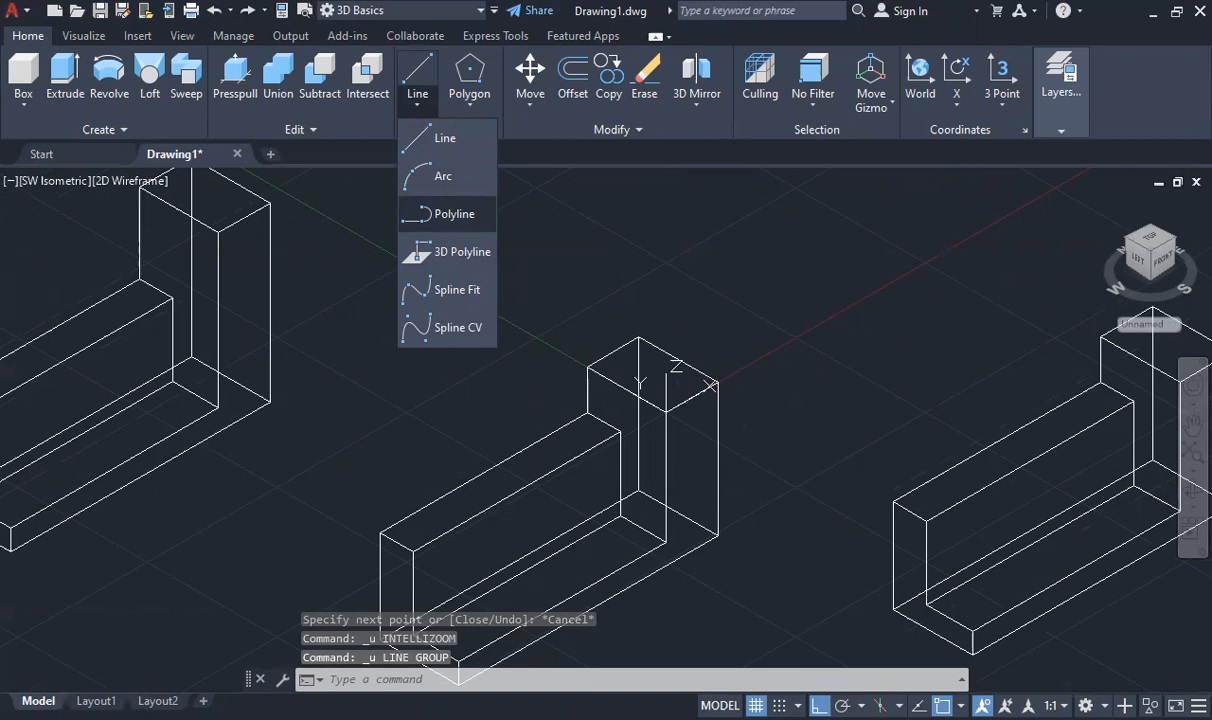
click(454, 213)
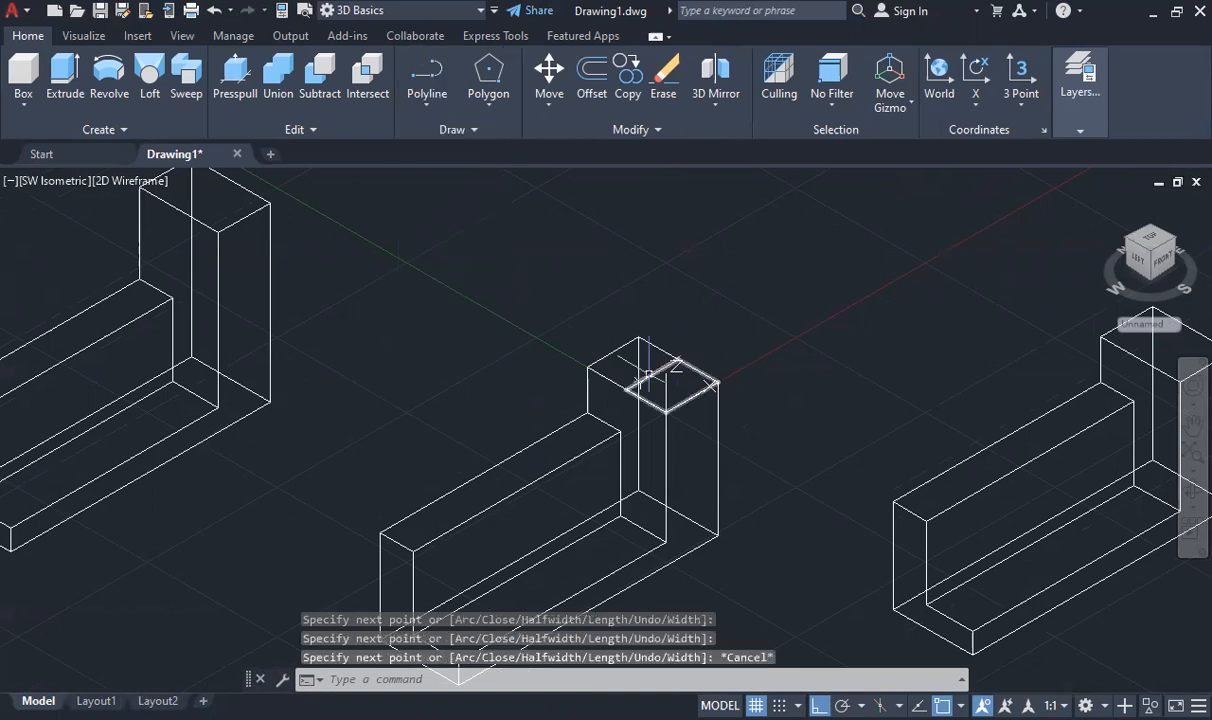
click(645, 373)
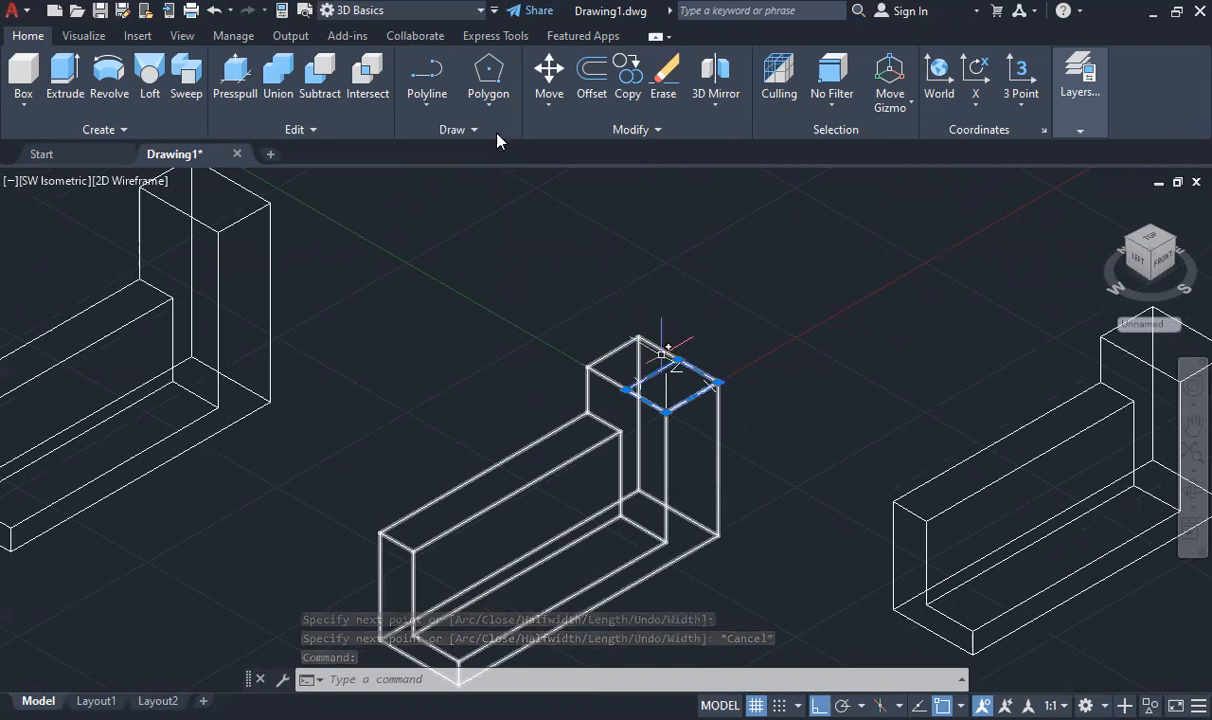
click(109, 75)
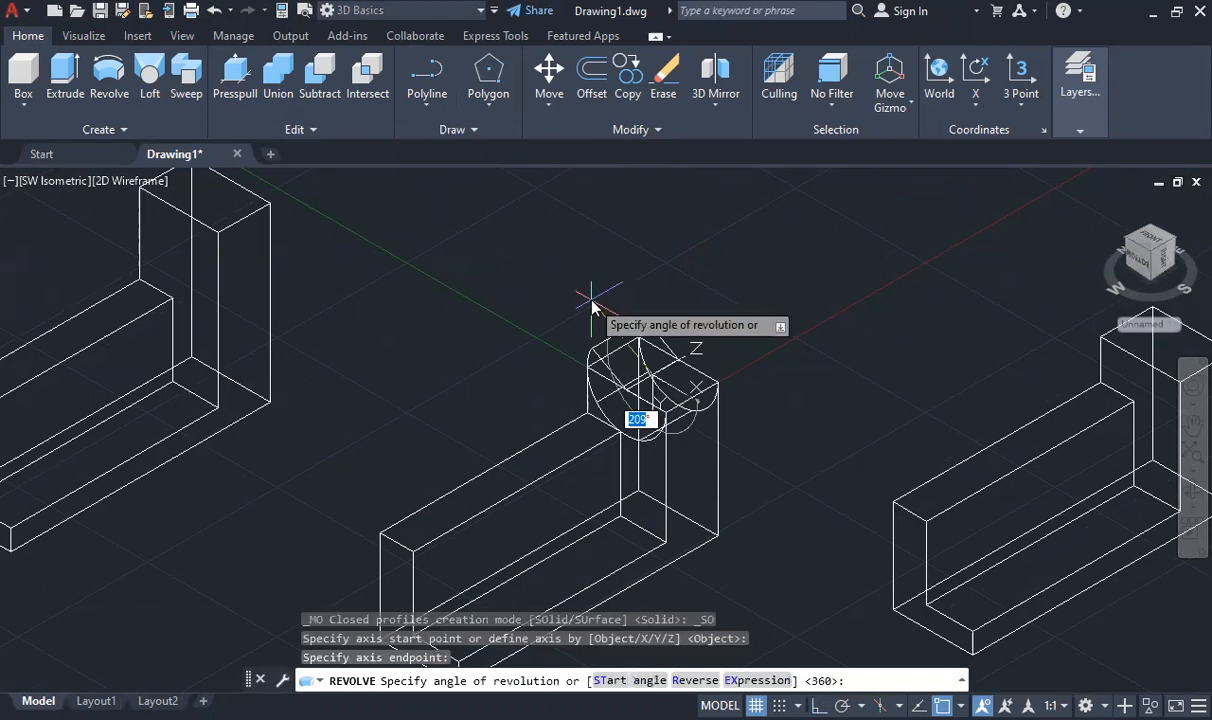
text(-180)
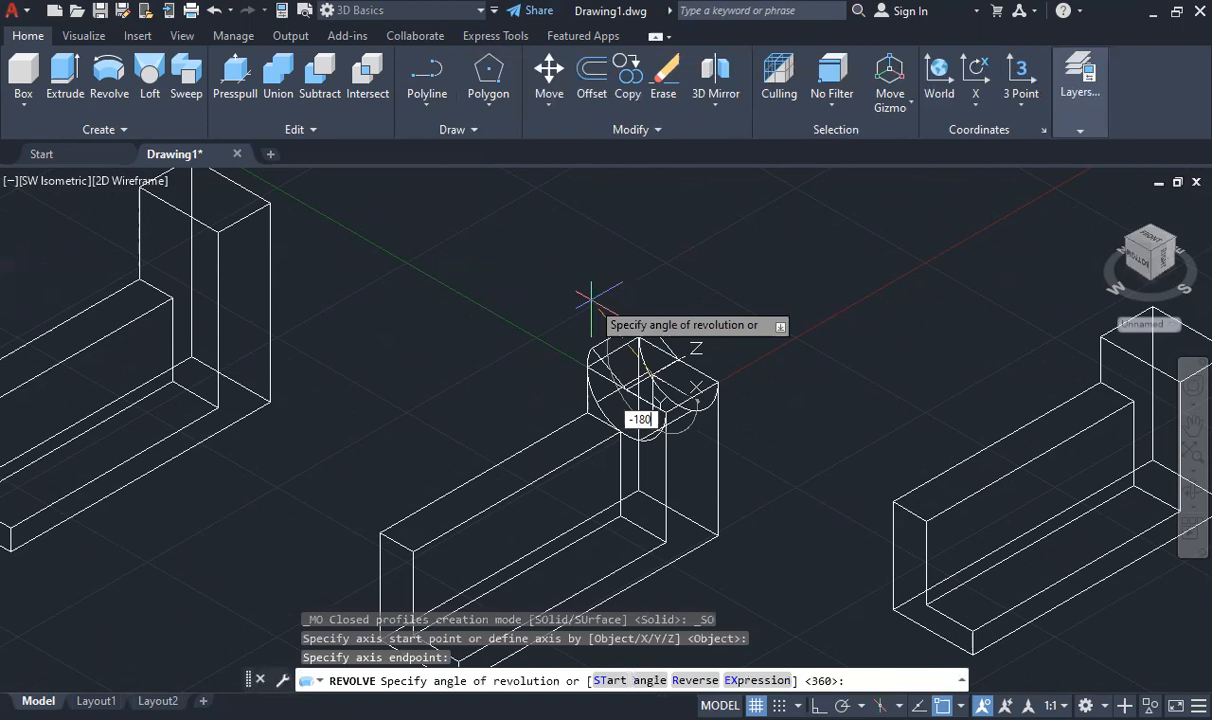
key(Return)
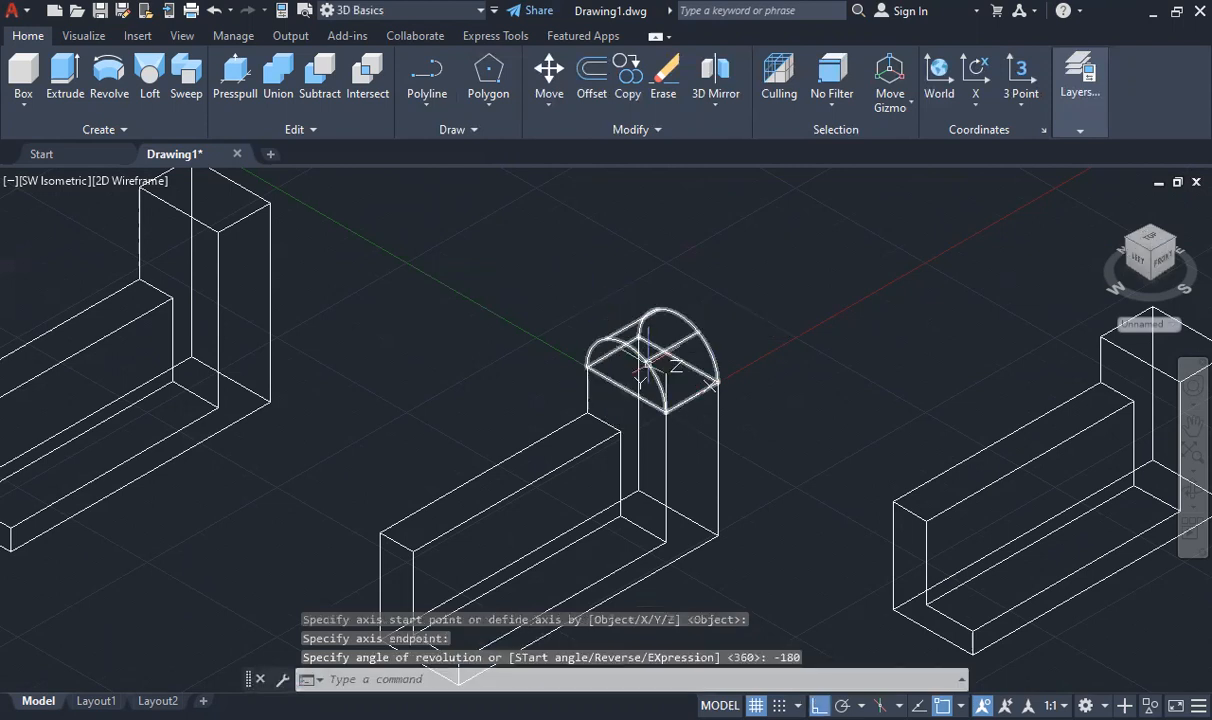
Inspect the middle bracket's revolved top in the Shades of Gray visual style, and return to 2D Wireframe
click(83, 36)
click(281, 63)
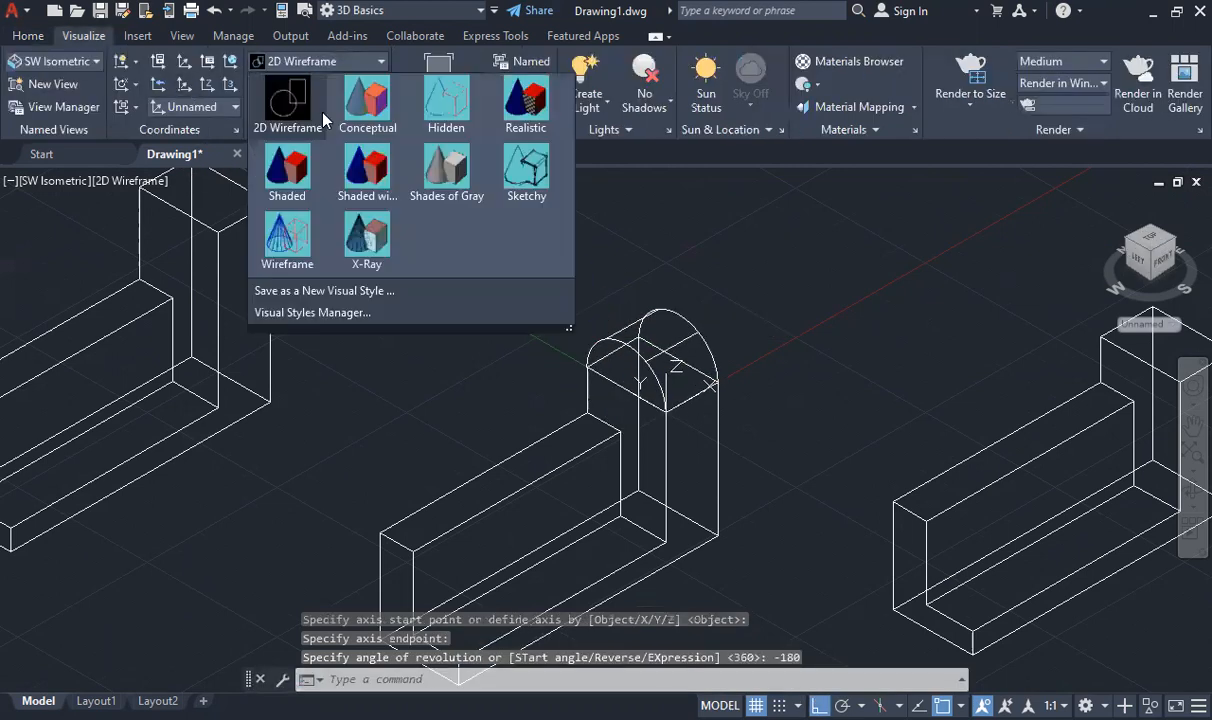
click(447, 180)
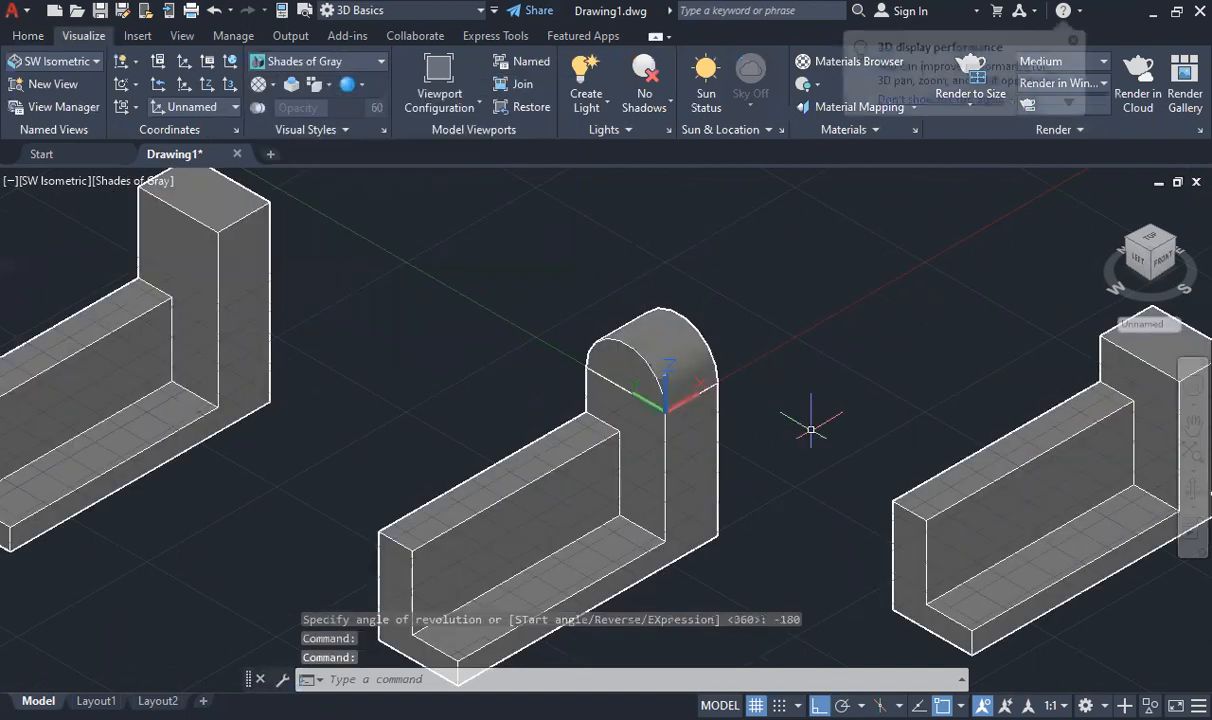
click(674, 357)
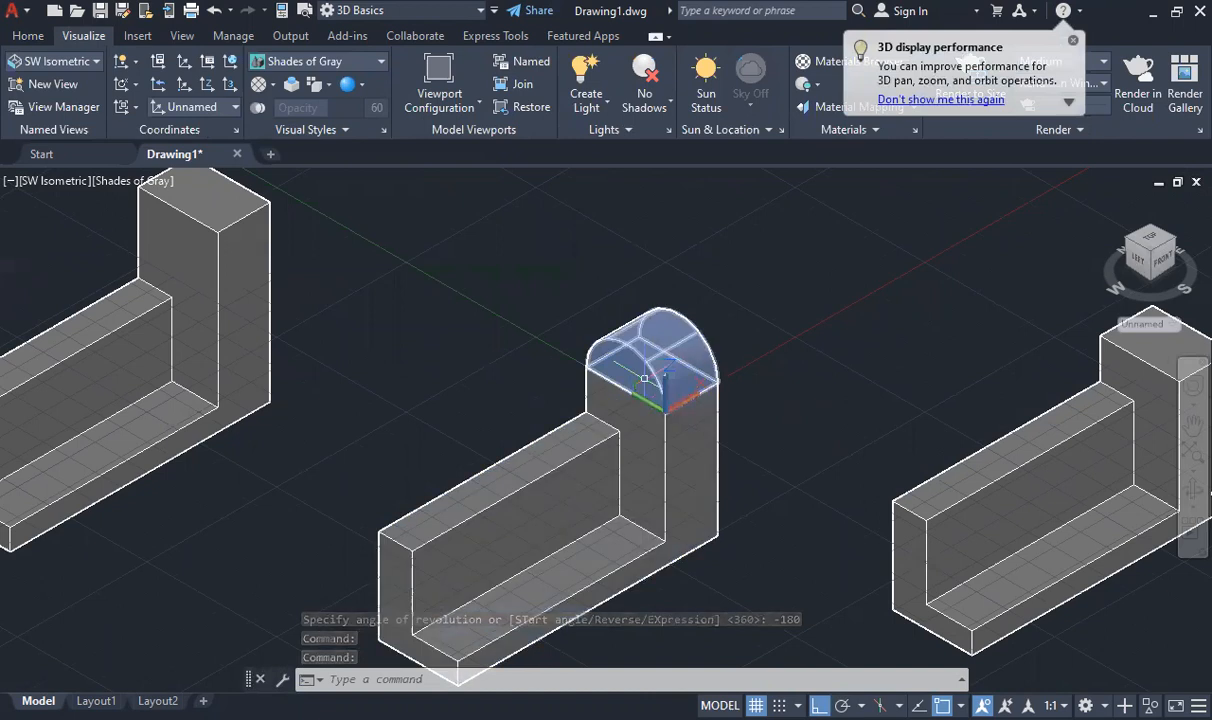
key(Escape)
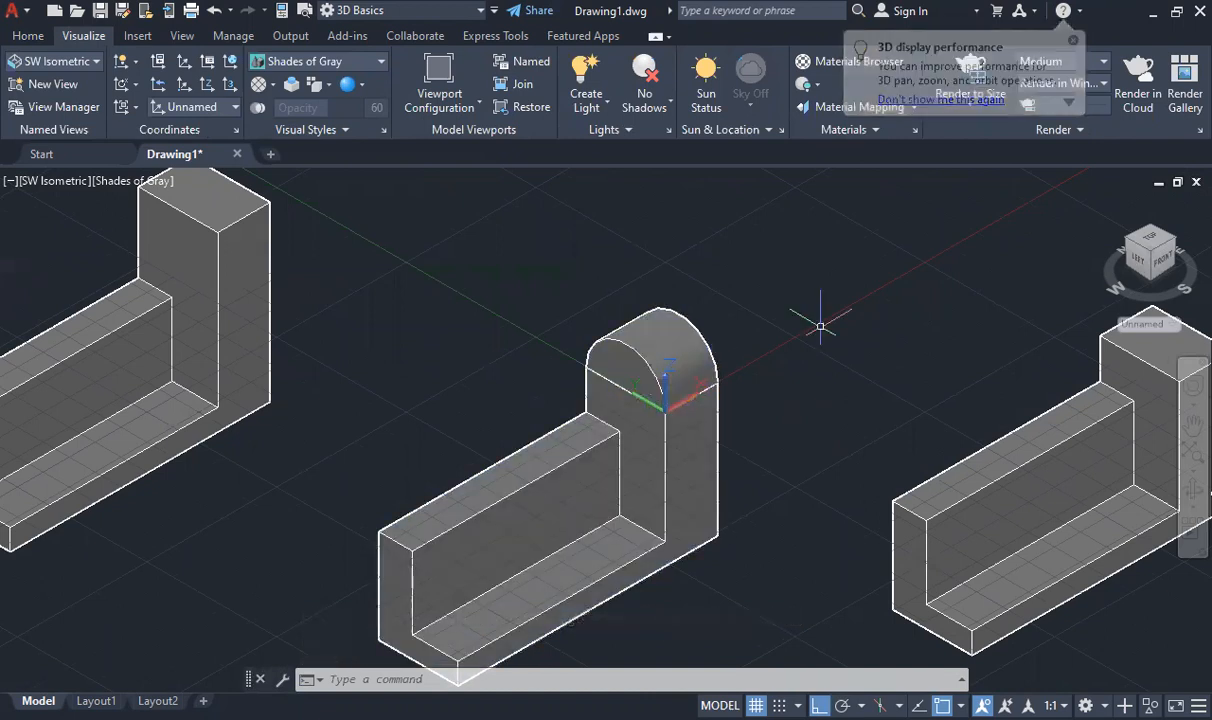
click(338, 62)
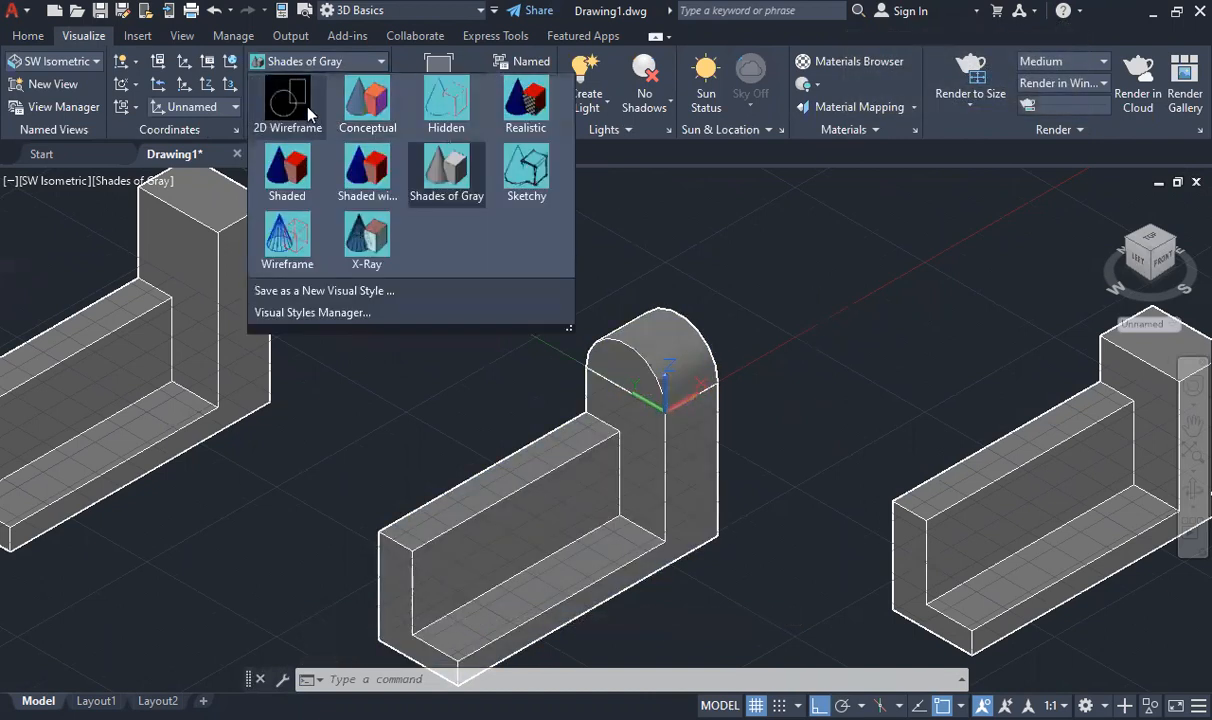
click(307, 112)
Place the UCS origin at the midpoint of the right bracket upright's front top edge, with X pointing up and Y along that edge
scroll(833, 398, down, 5)
scroll(966, 387, up, 2)
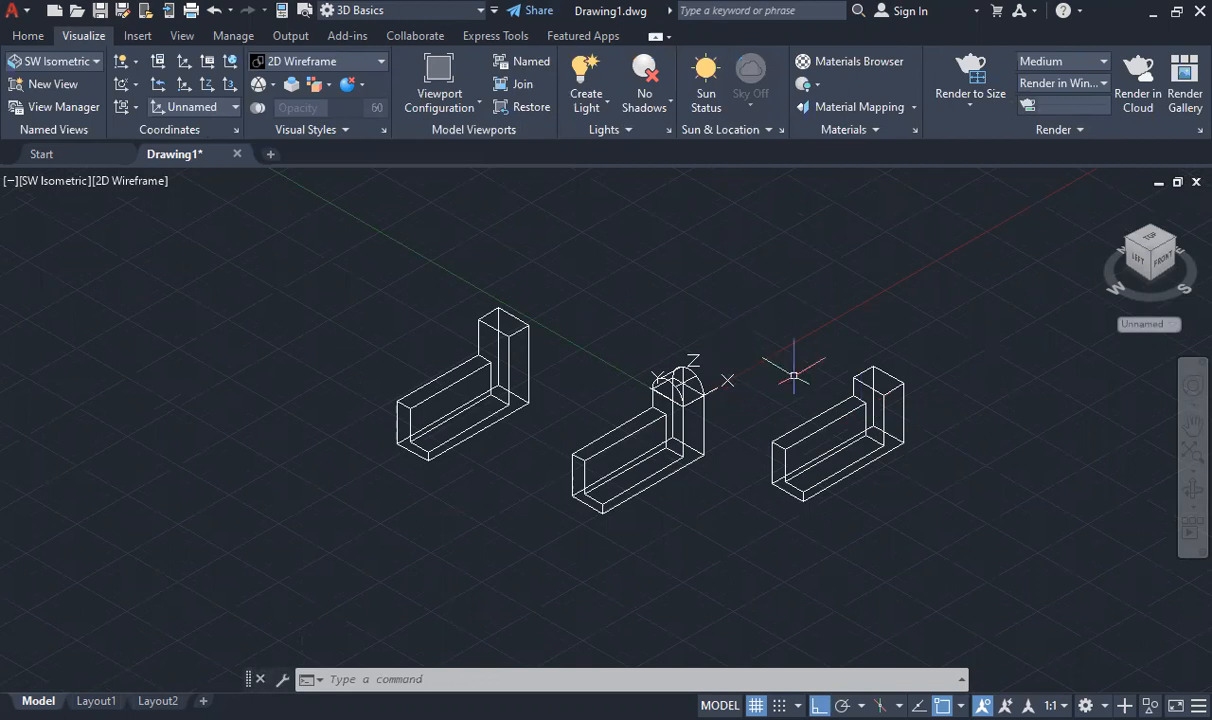
text(UCS)
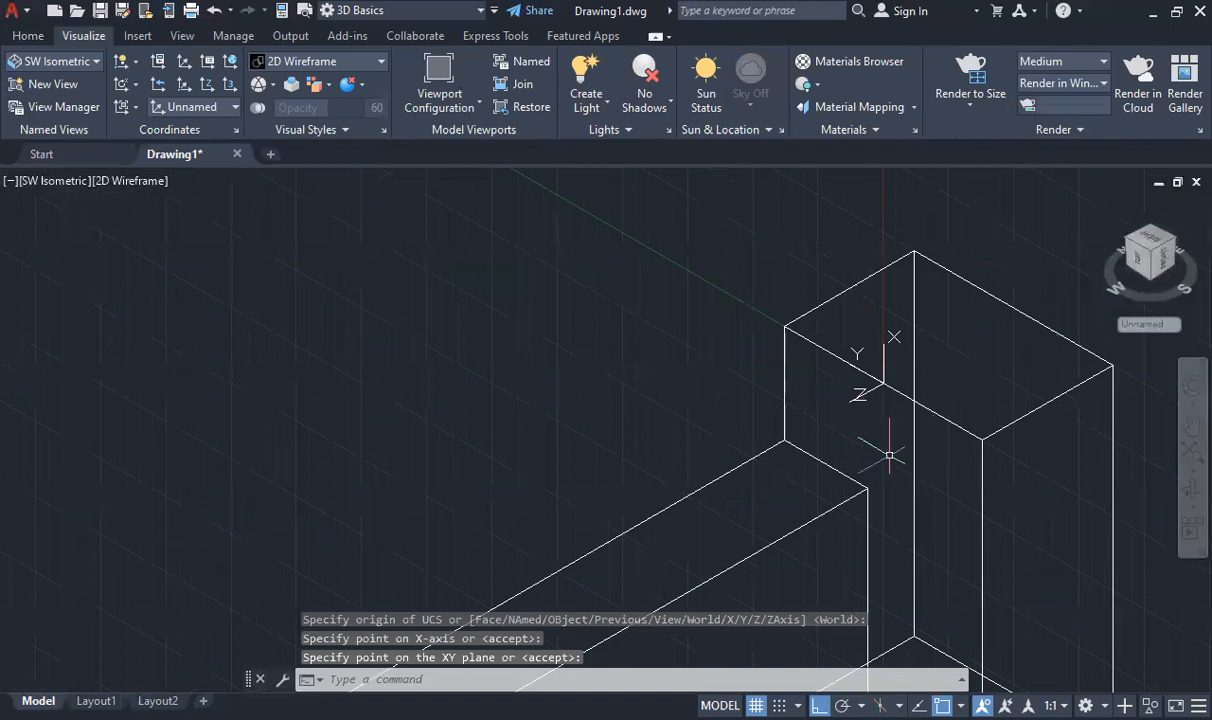
Draw a circle centred on the edge midpoint and reaching the edge's ends, and extrude it through the right upright's depth
click(28, 35)
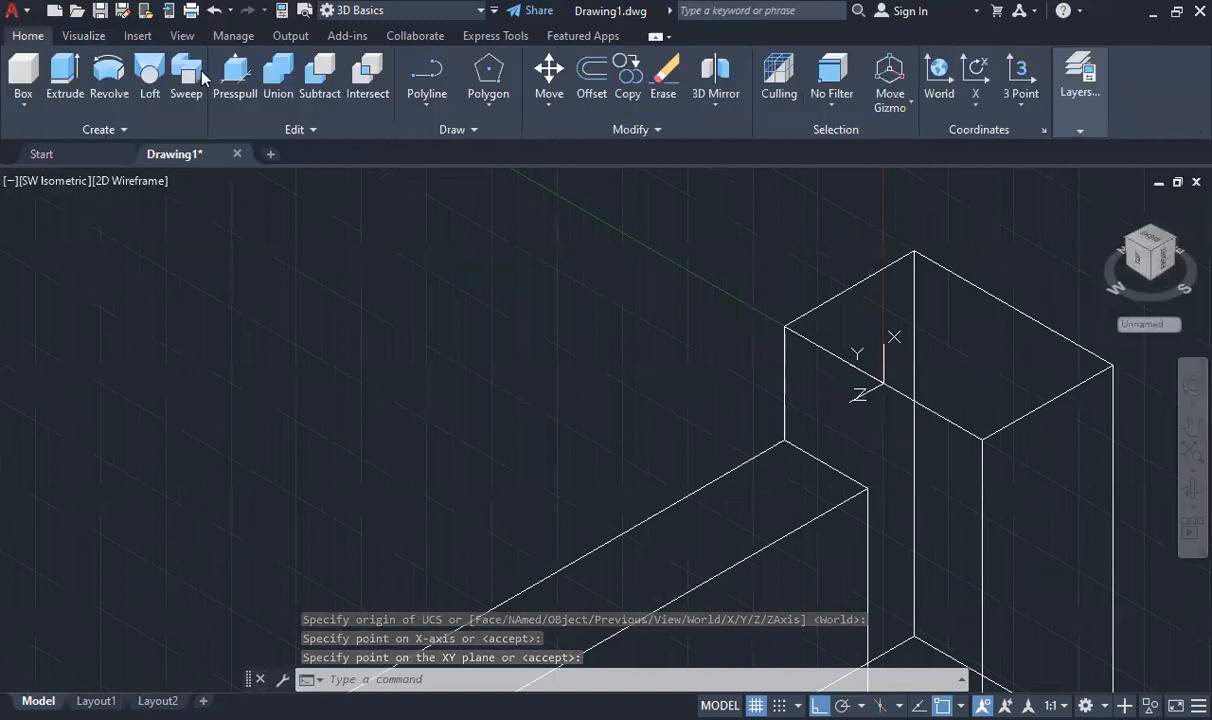
click(487, 108)
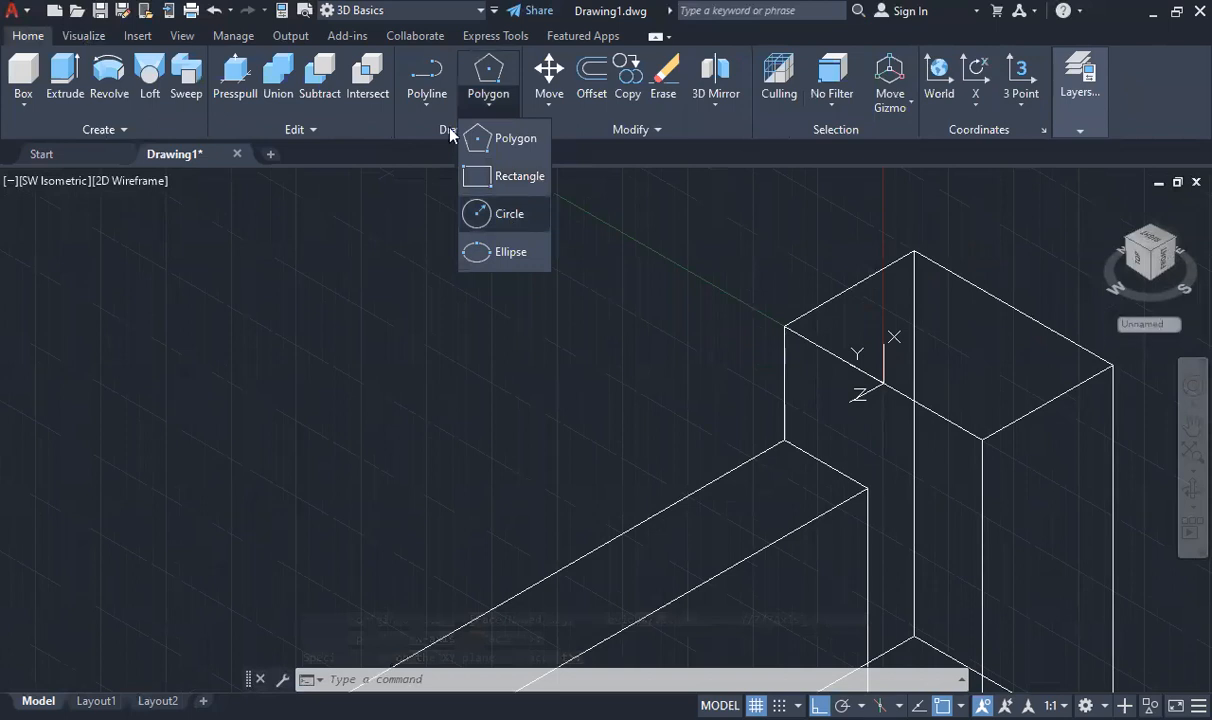
click(505, 213)
click(883, 383)
double_click(948, 325)
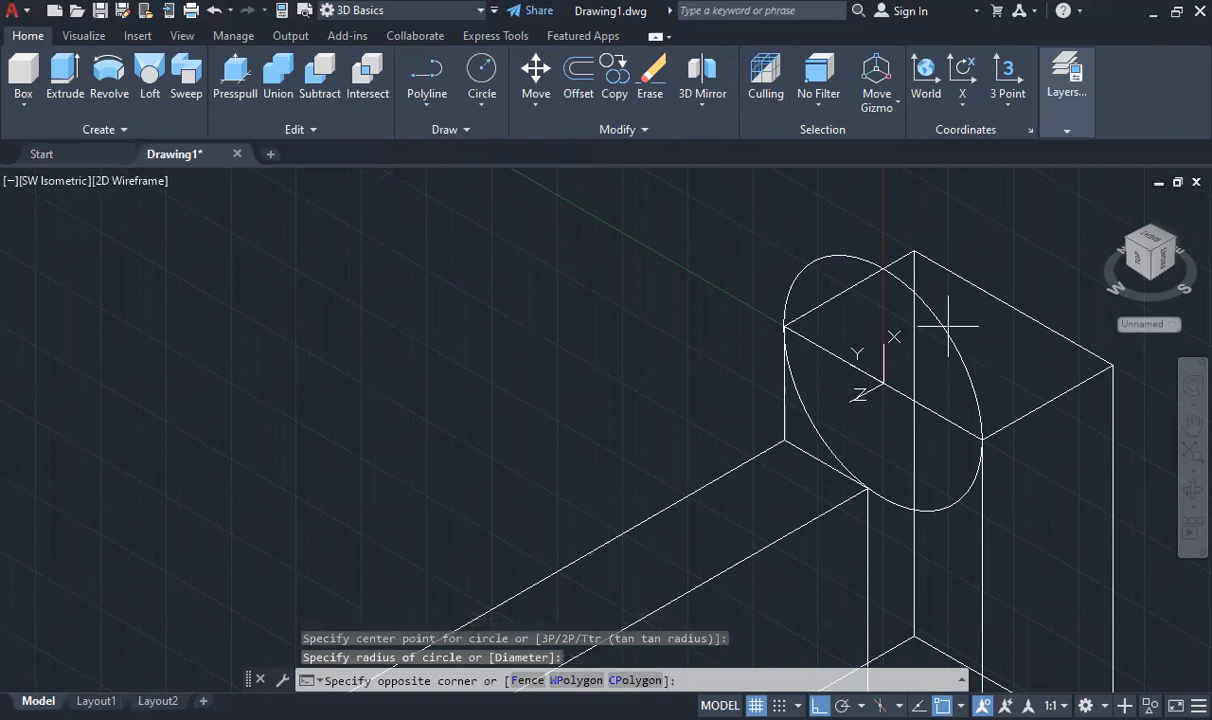
click(62, 82)
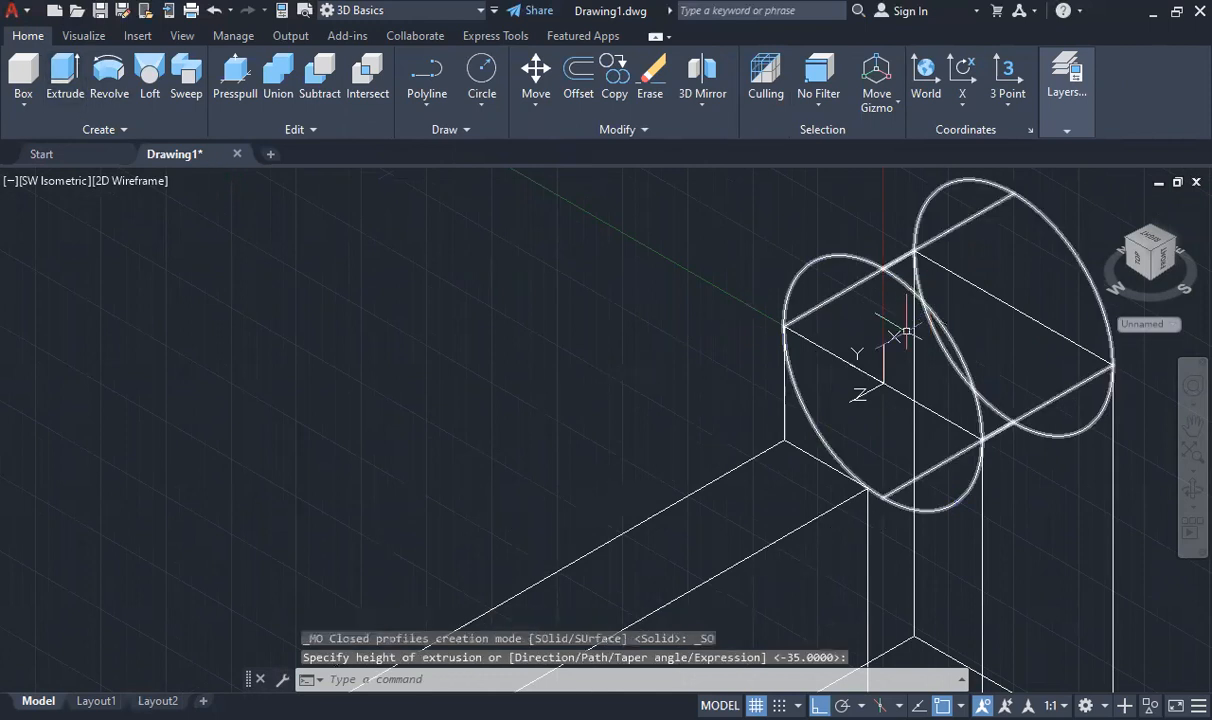
Compare all three brackets in the Shades of Gray visual style, and switch back to 2D Wireframe
scroll(900, 332, down, 5)
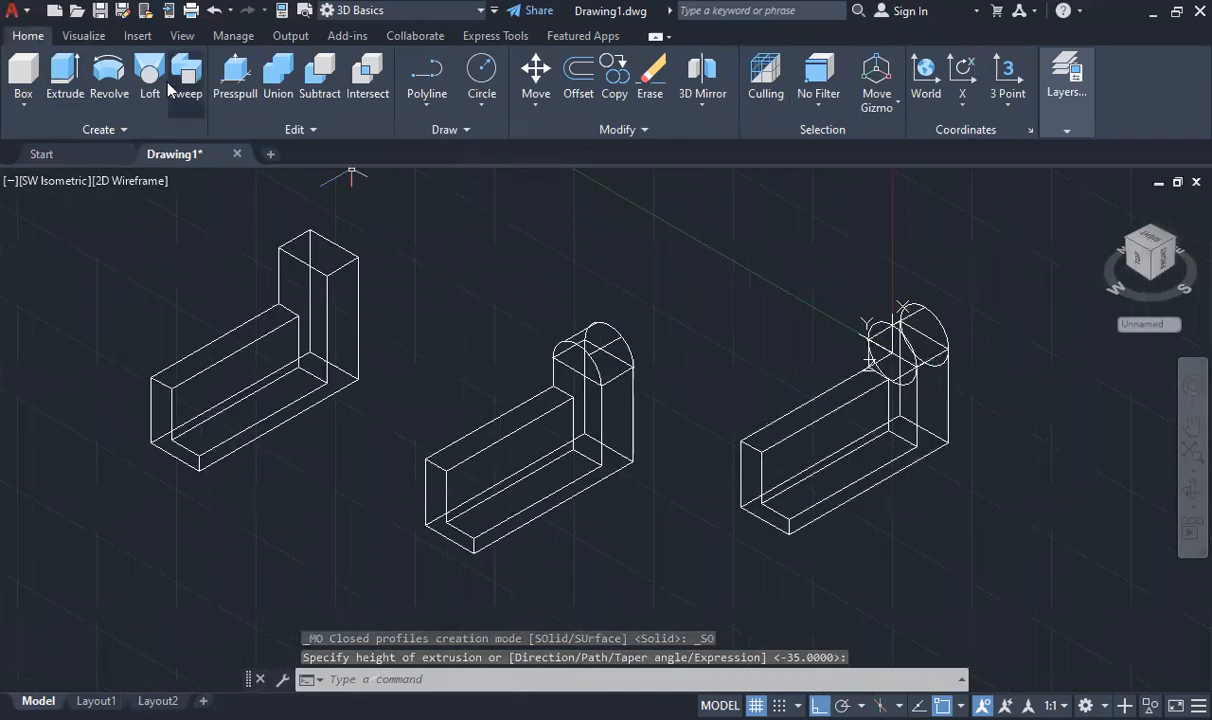
click(83, 35)
click(315, 61)
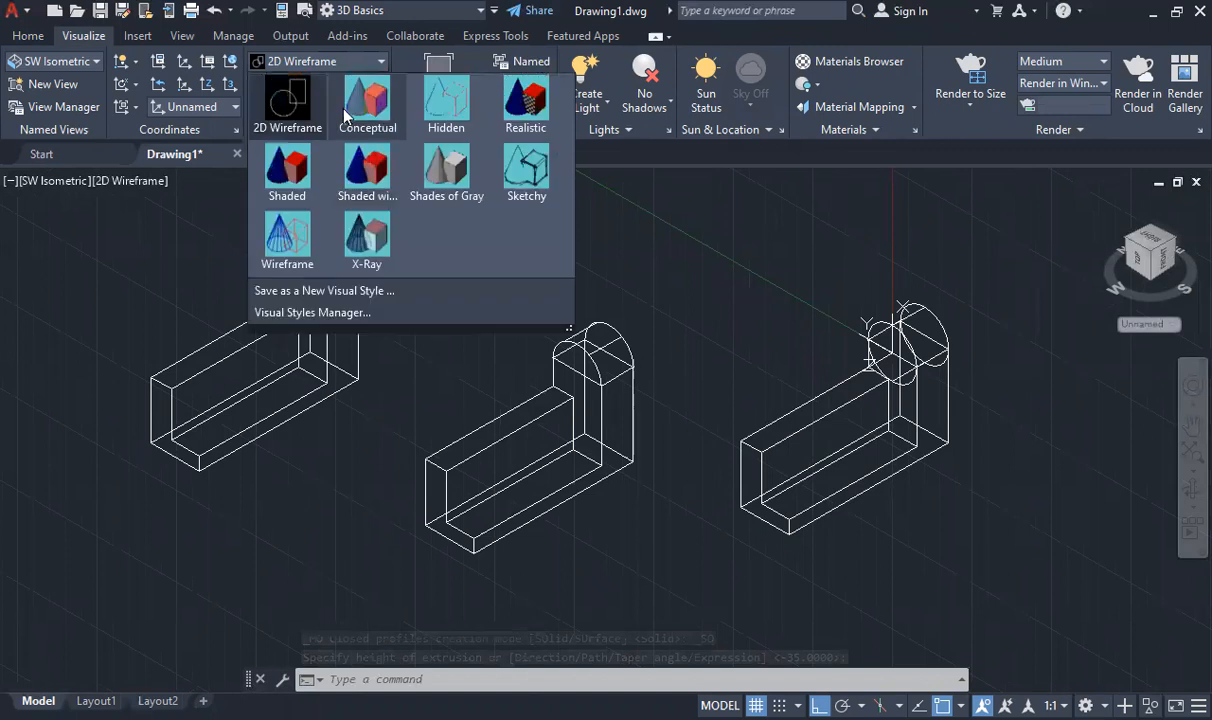
click(462, 185)
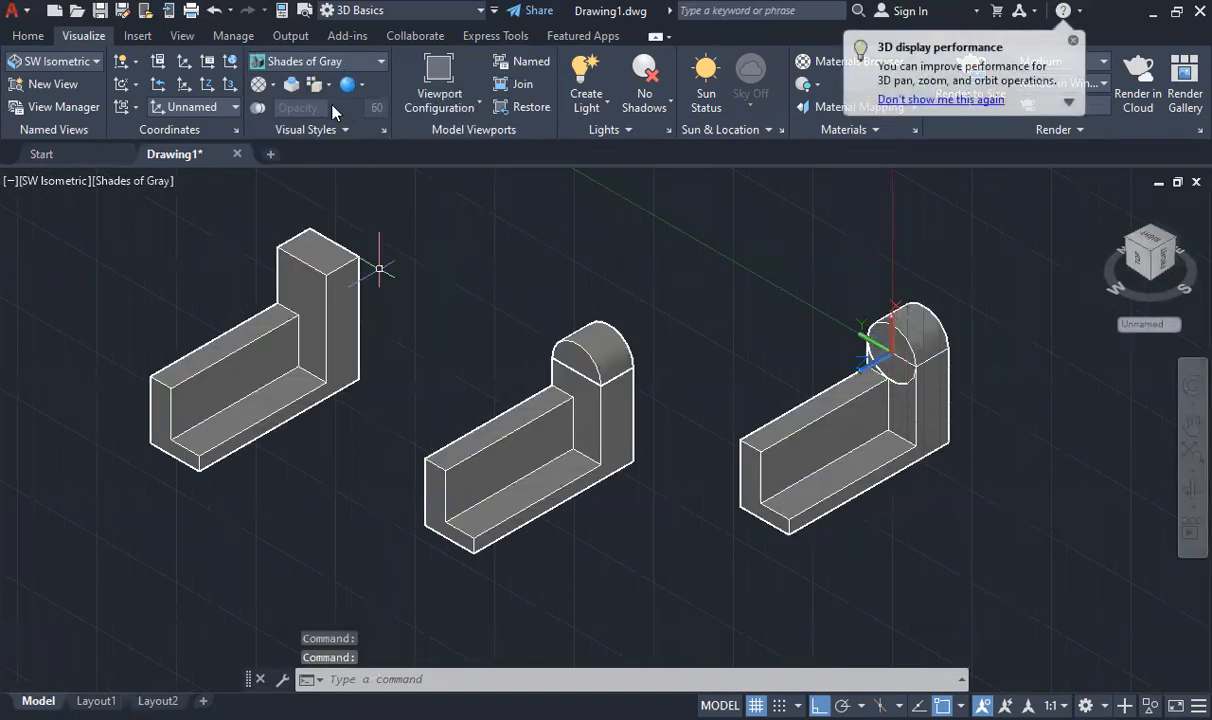
click(325, 63)
click(272, 100)
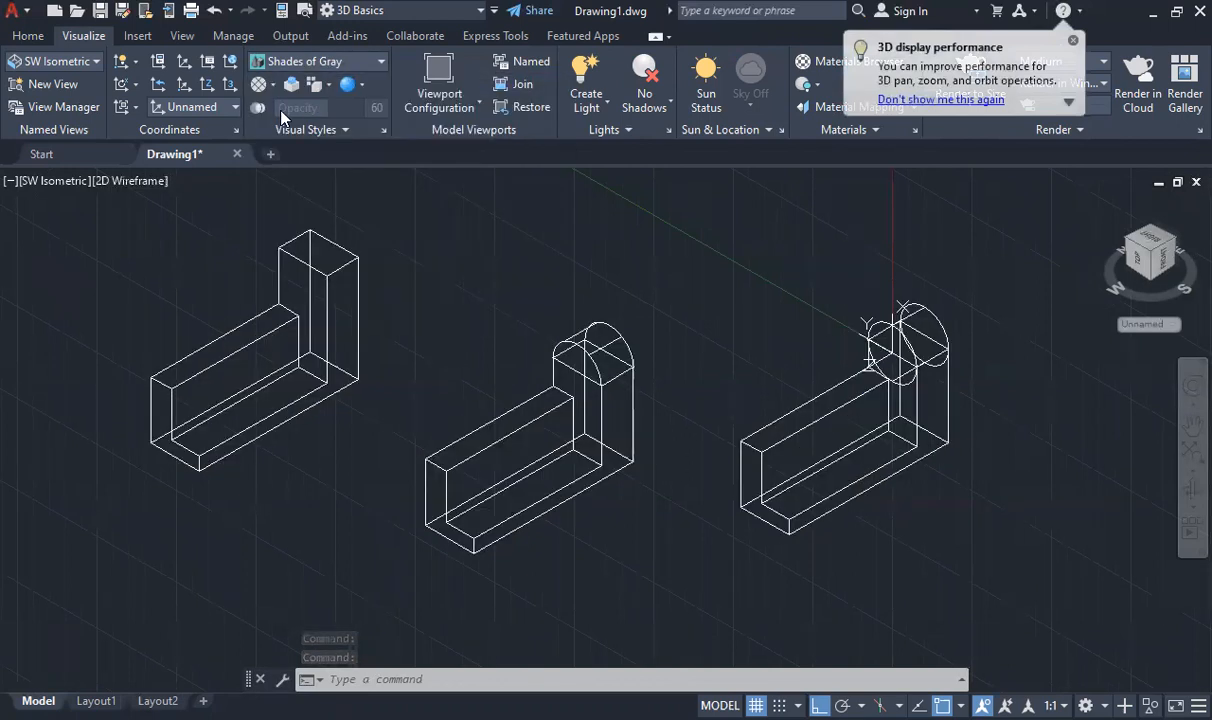
Fillet the right-hand top edge of the left bracket's upright with a radius of 19
text(FILL)
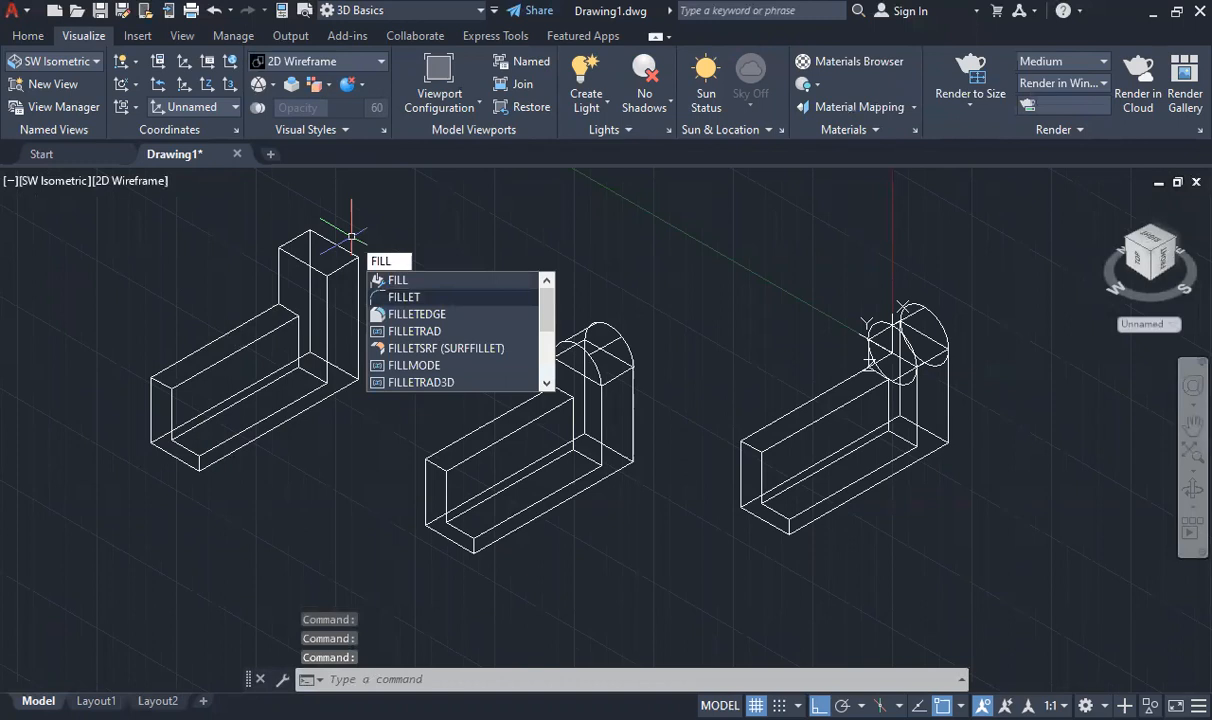
click(404, 297)
click(345, 265)
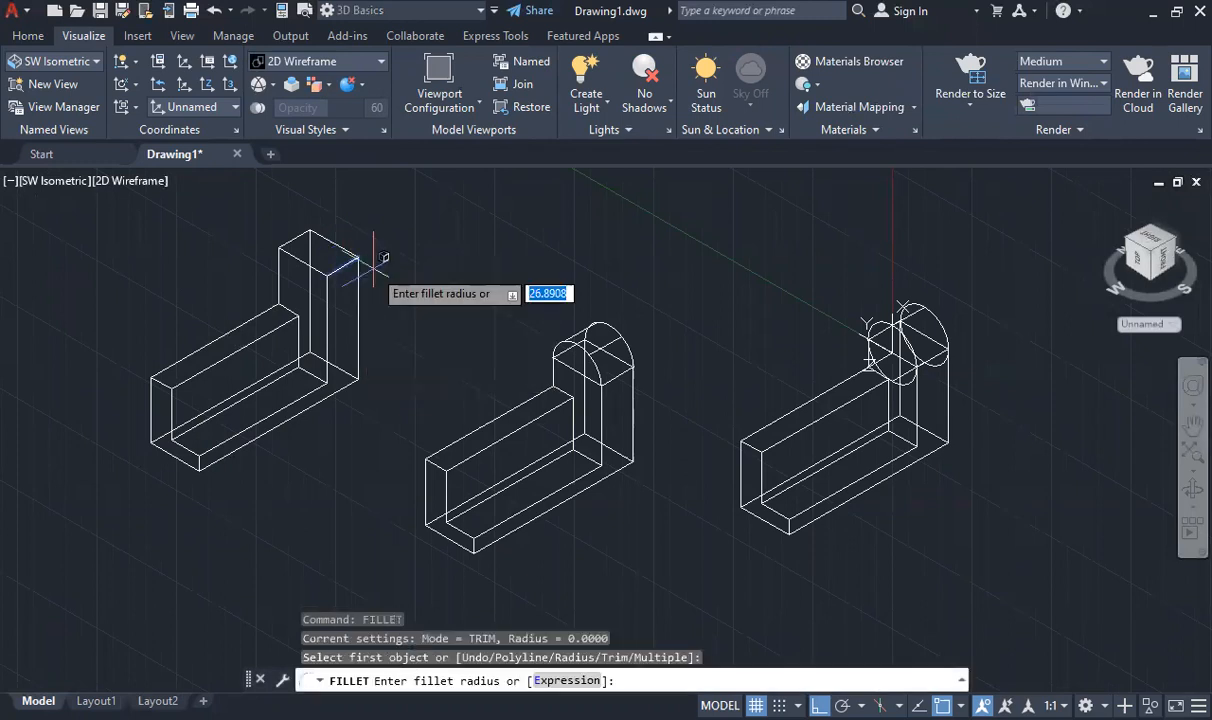
text(19)
key(Return)
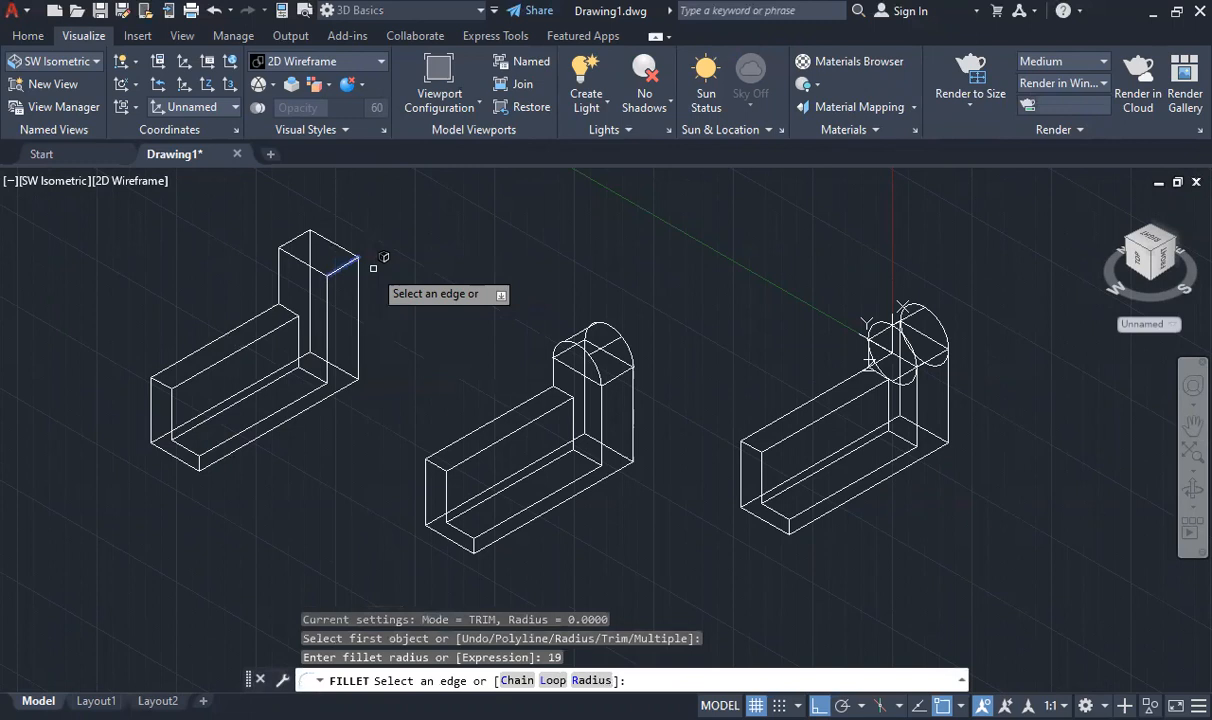
key(Return)
Fillet the left-hand top edge of the left bracket's upright with radius 19, and show the brackets in the Shades of Gray visual style
key(Return)
click(295, 238)
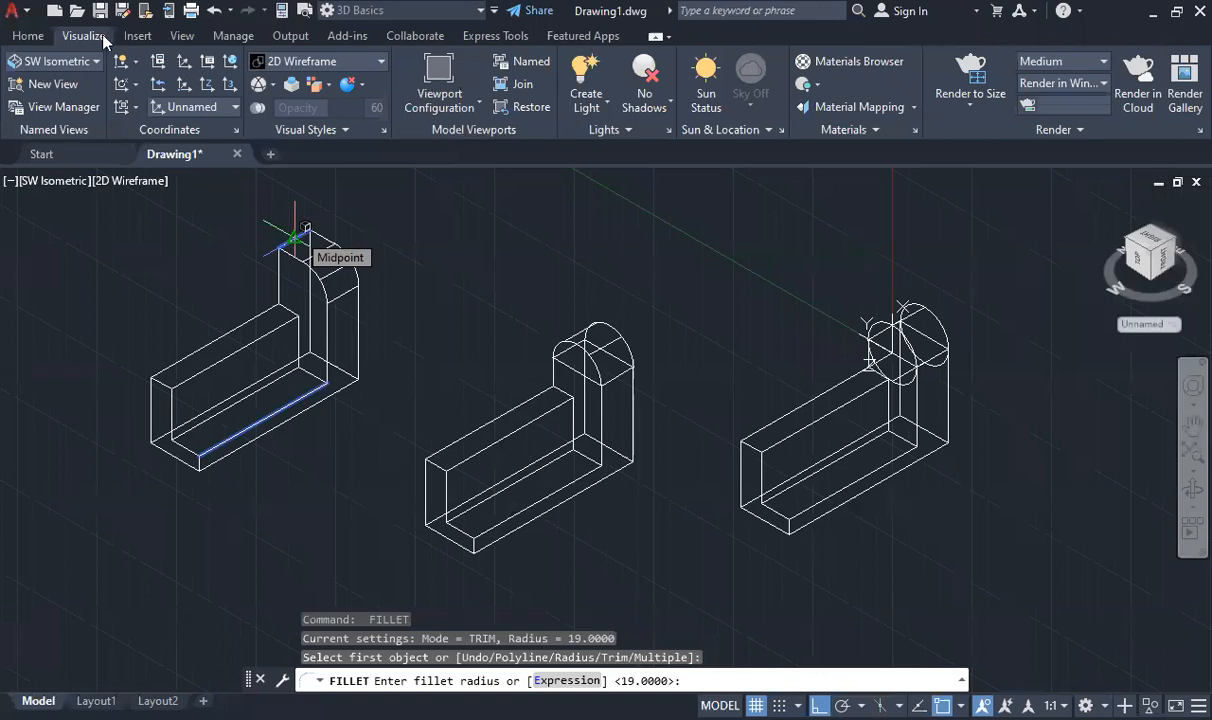
click(287, 64)
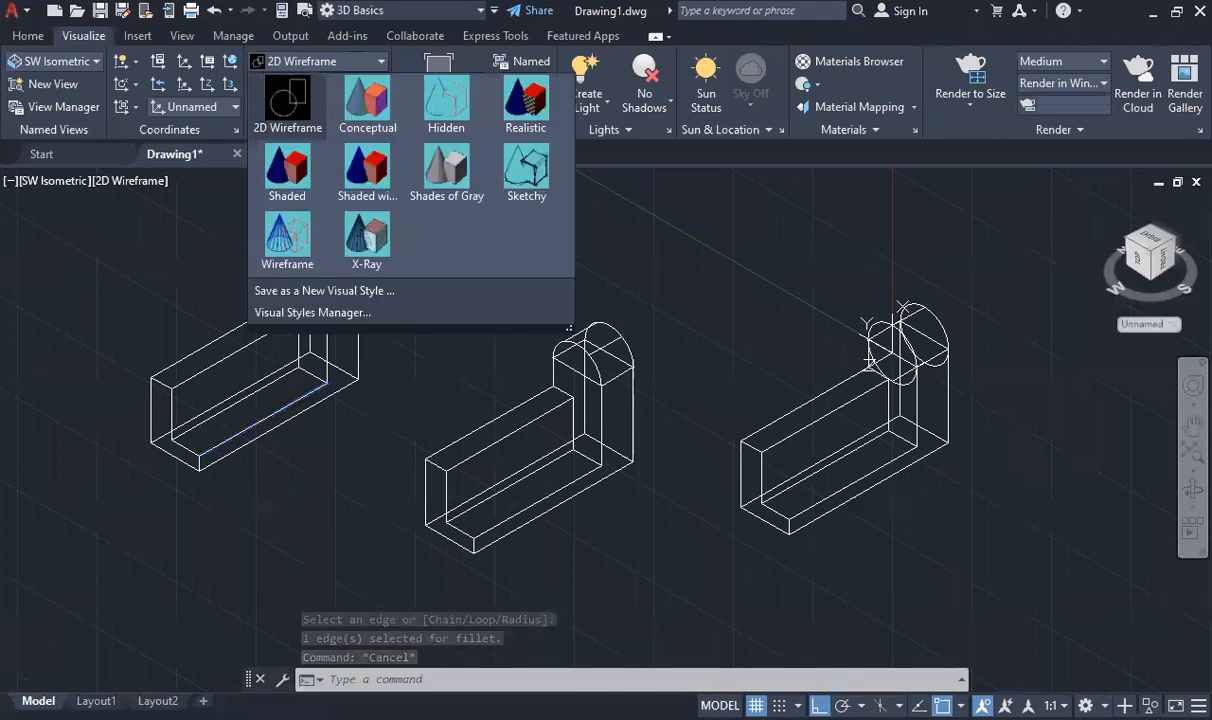
click(446, 170)
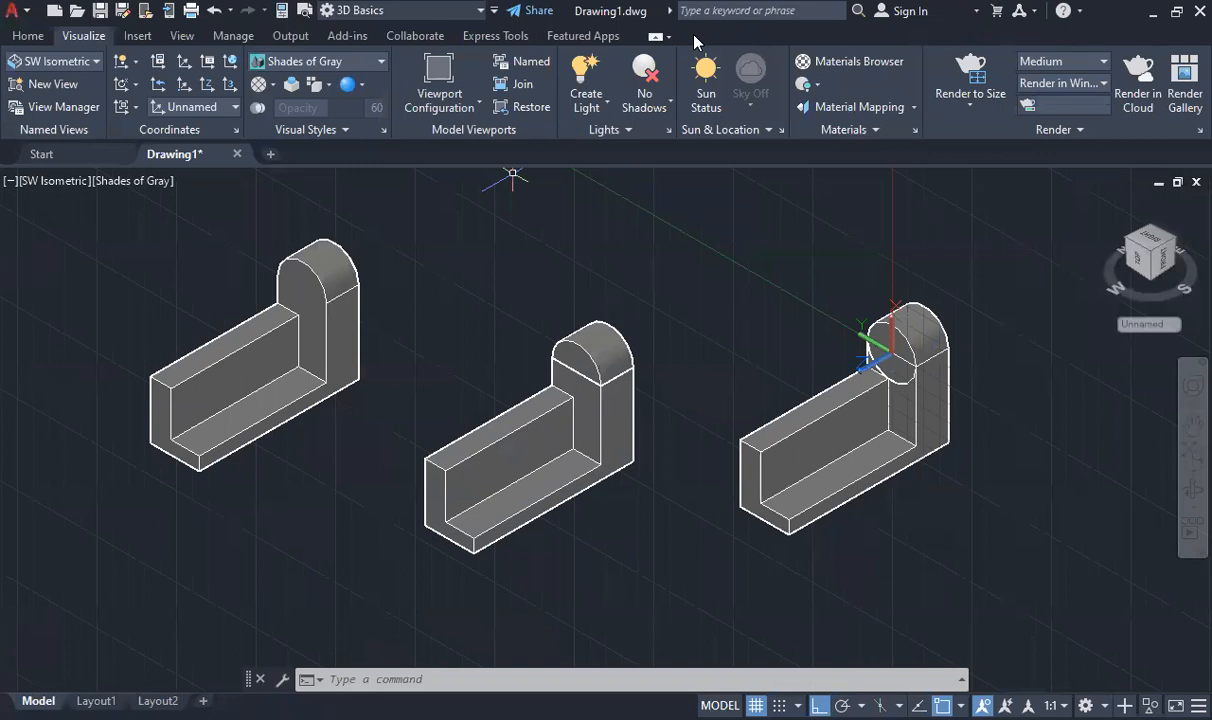
click(870, 322)
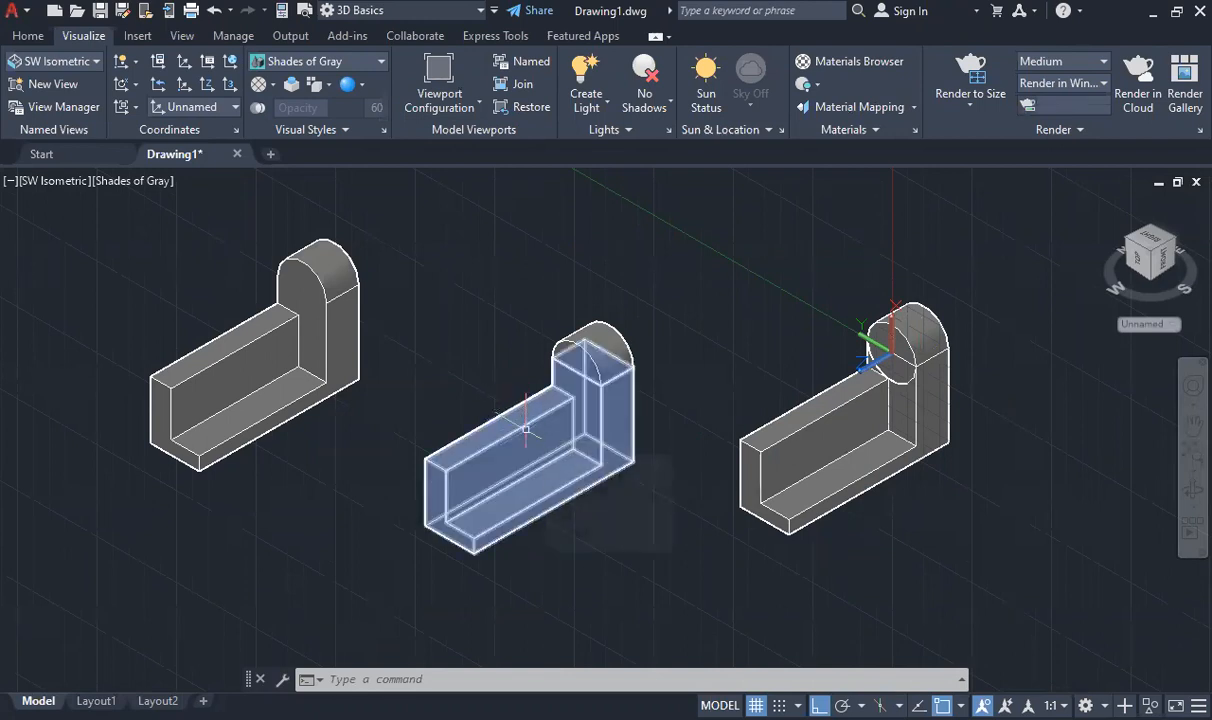
mouse_move(526, 429)
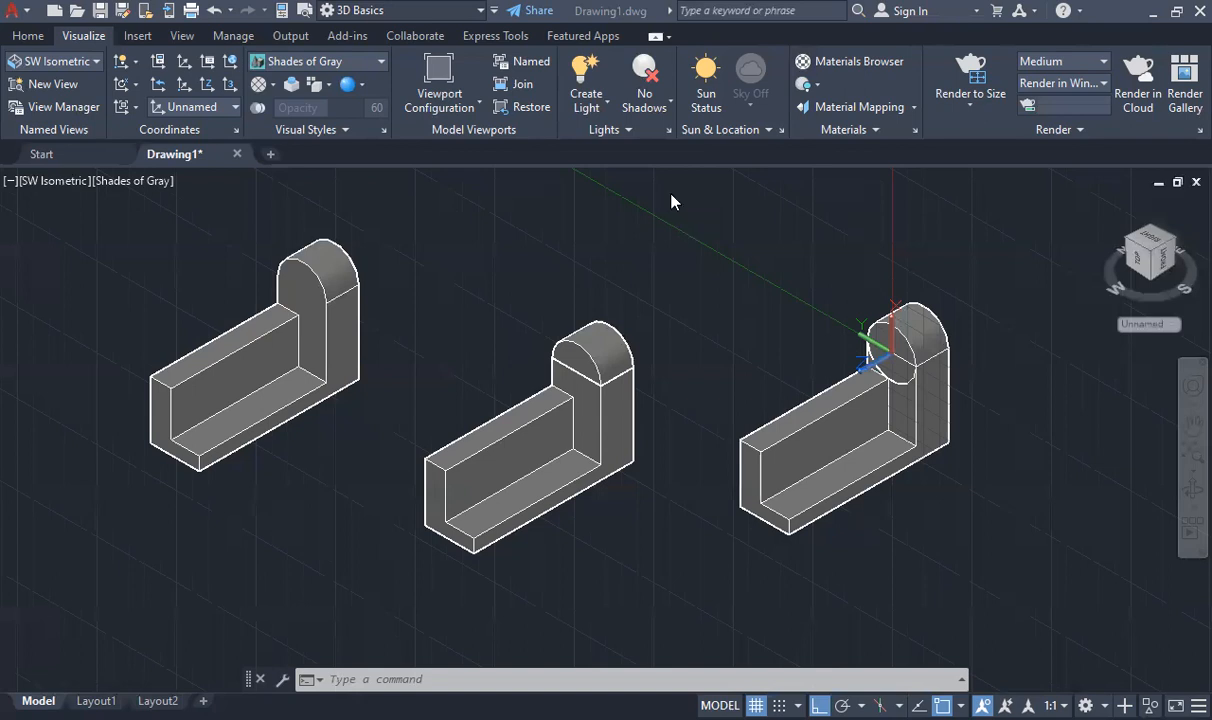
click(572, 263)
click(513, 408)
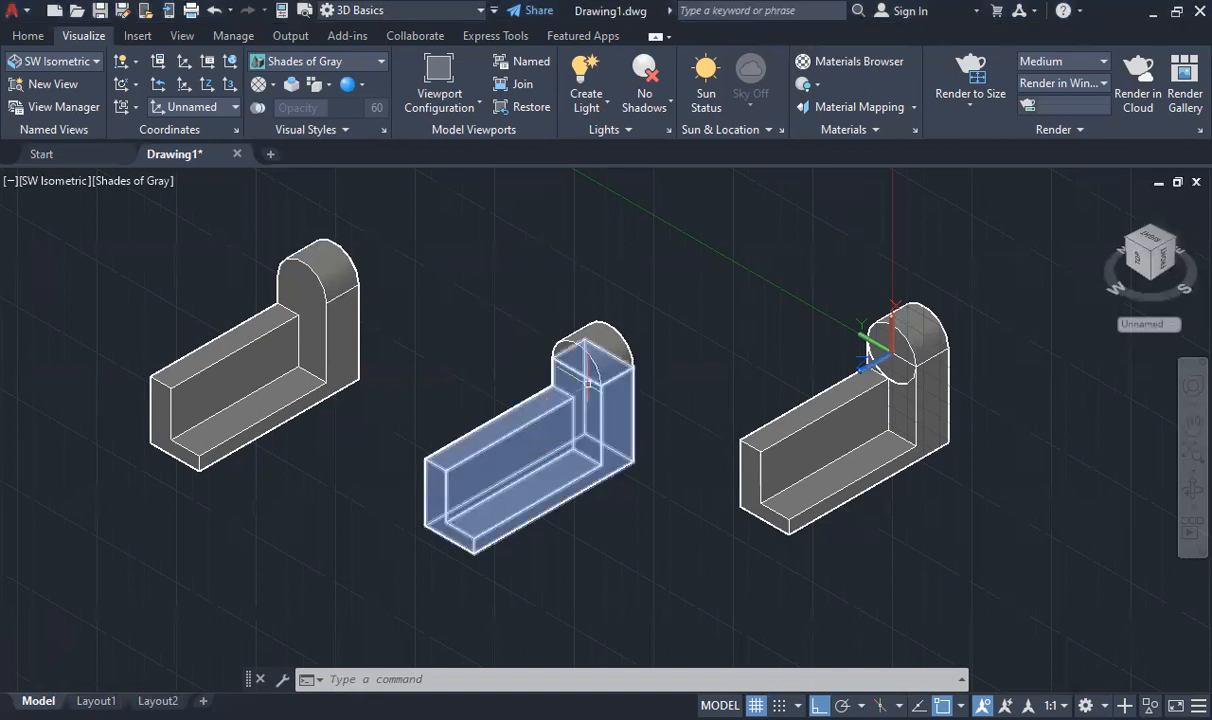
key(Escape)
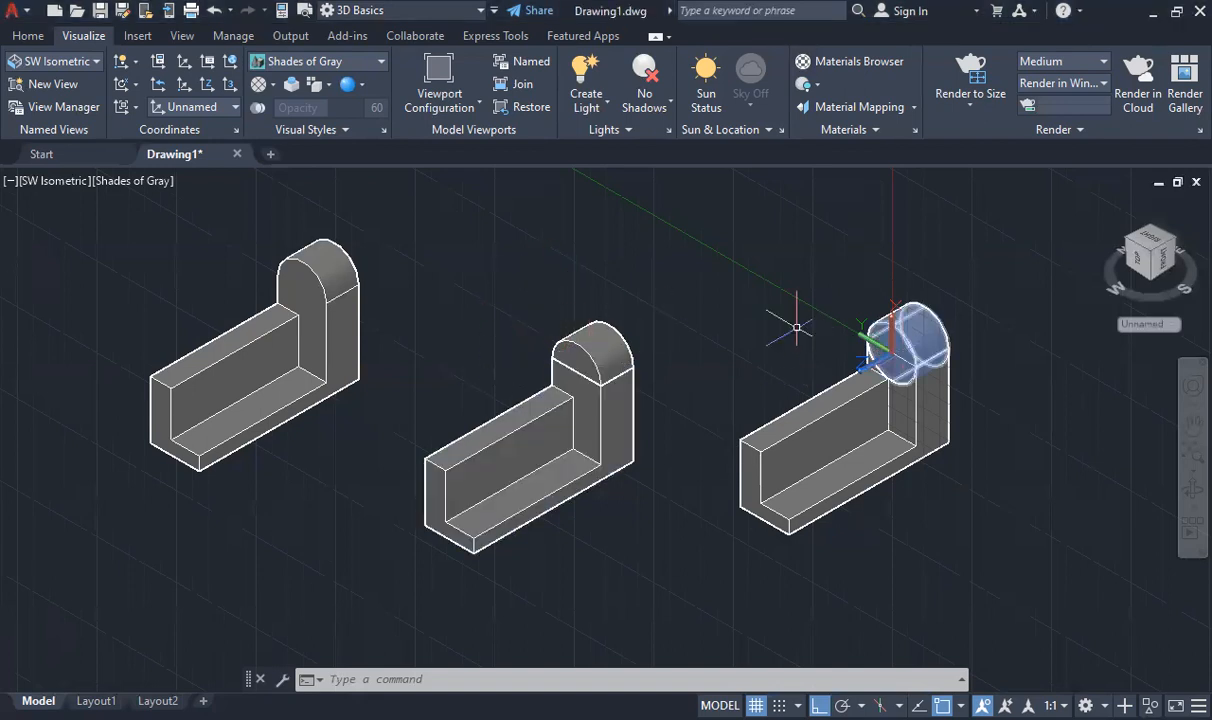
Move the filleted left bracket by its front bottom corner to a free spot beyond the right-hand bracket, with Ortho off
click(394, 241)
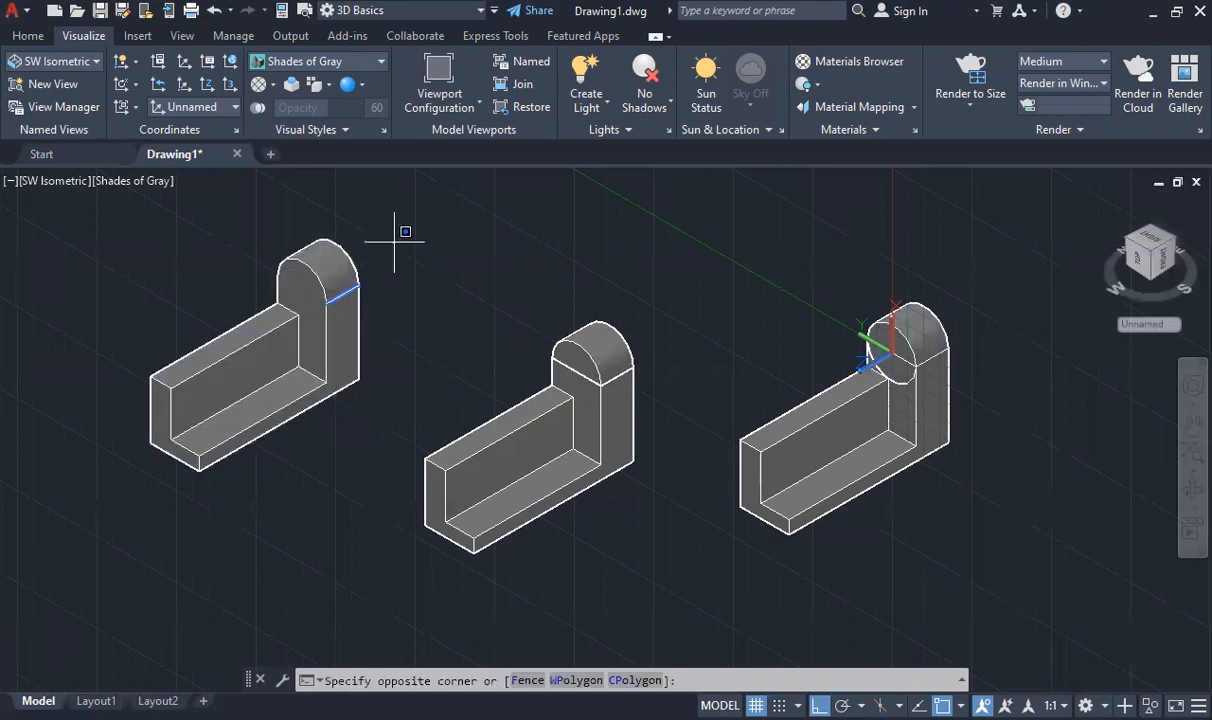
click(181, 225)
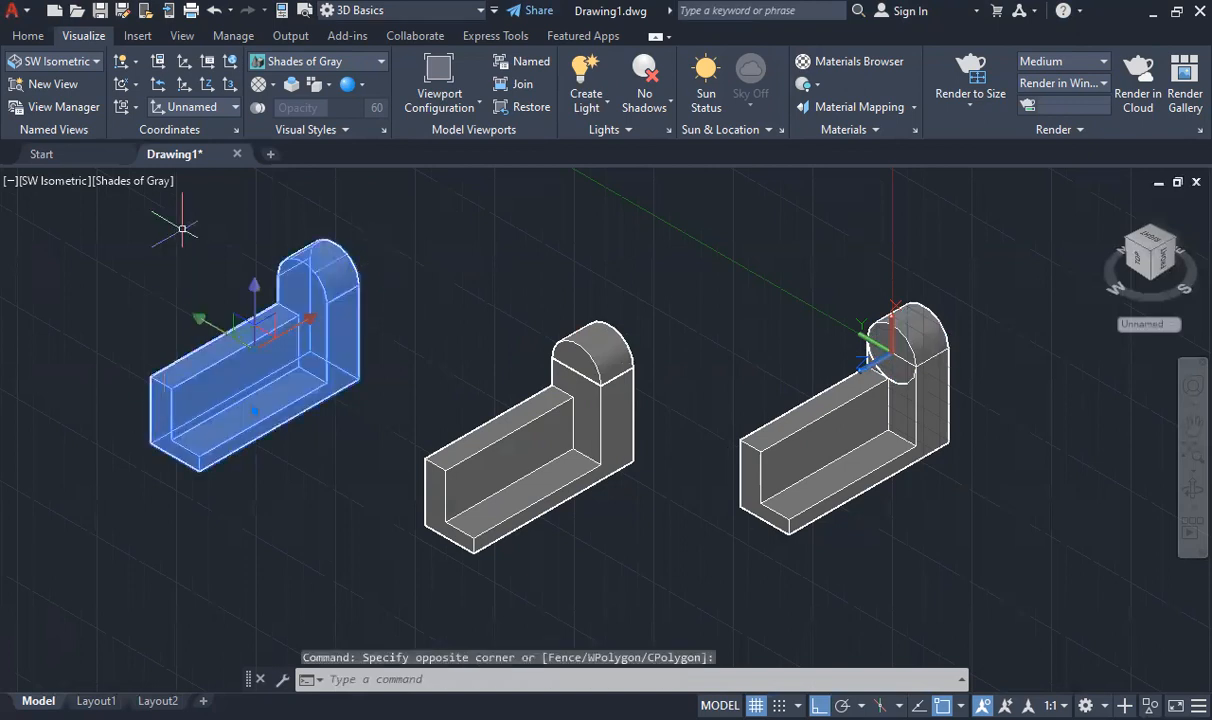
click(28, 36)
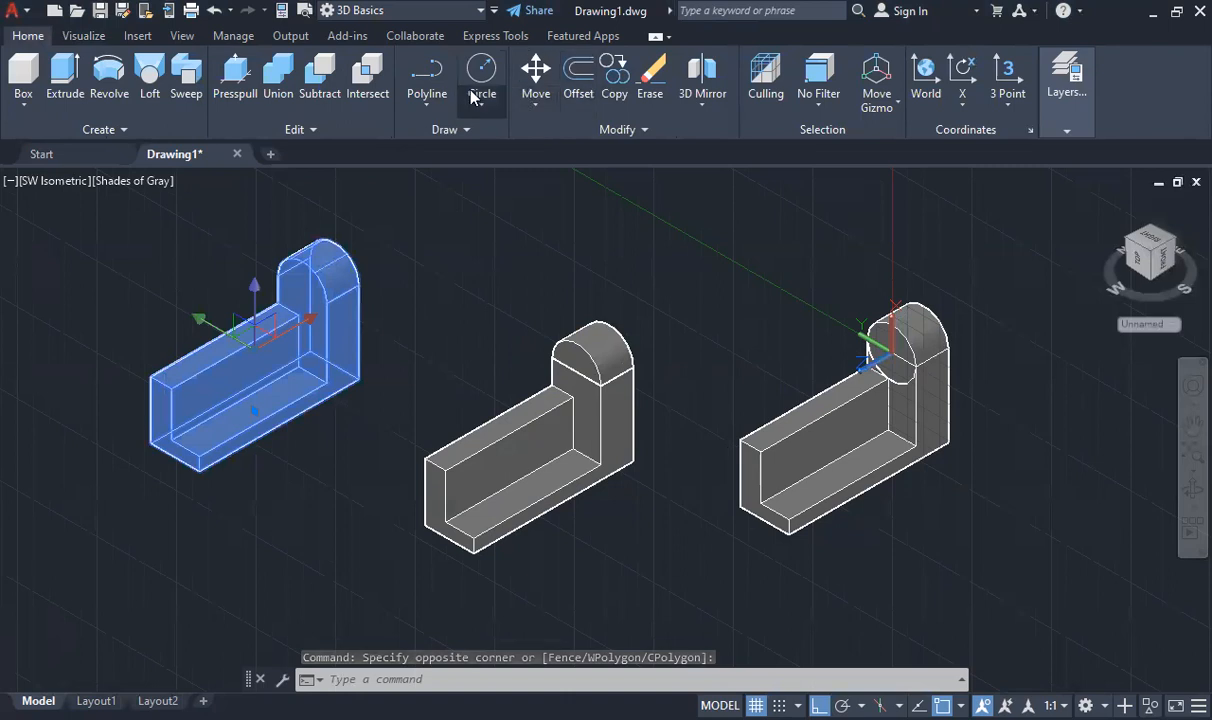
click(531, 80)
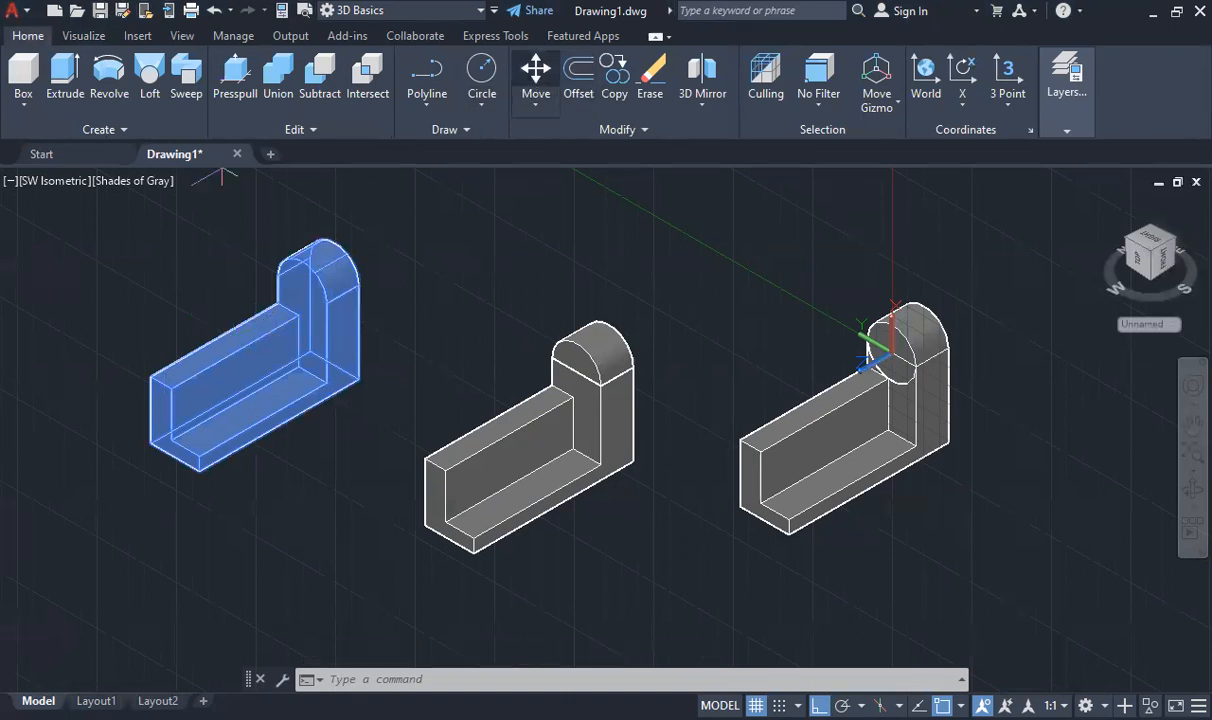
click(201, 470)
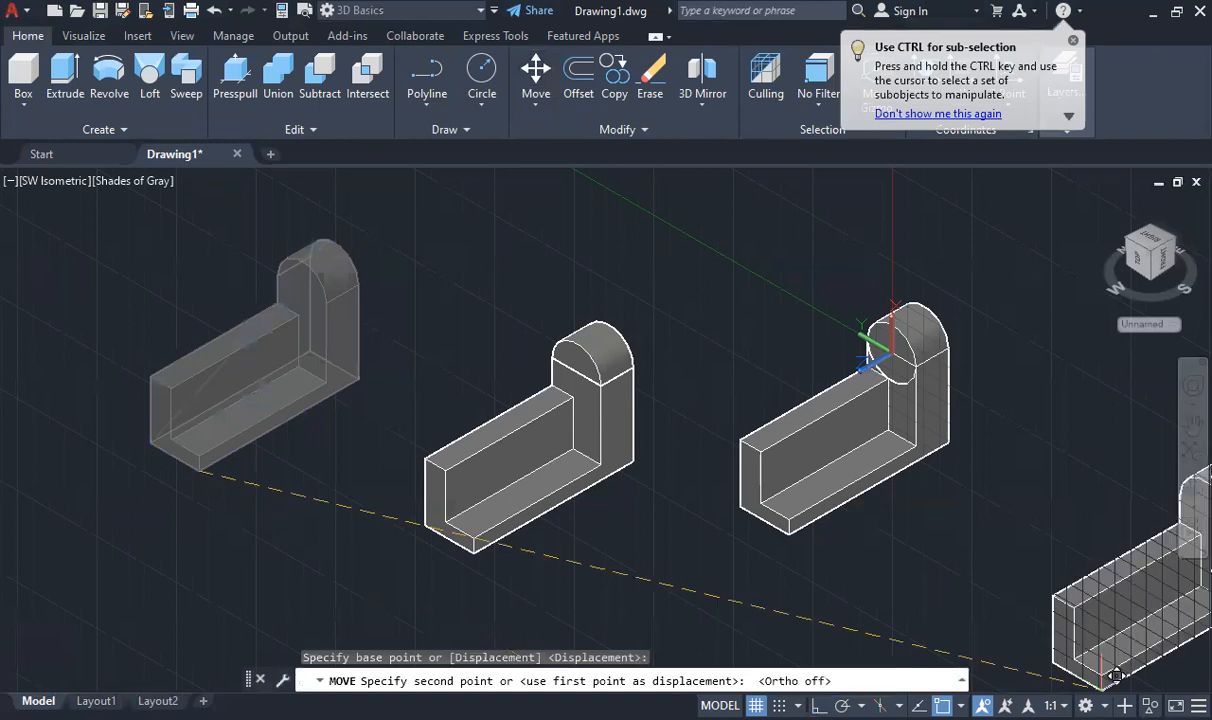
click(983, 576)
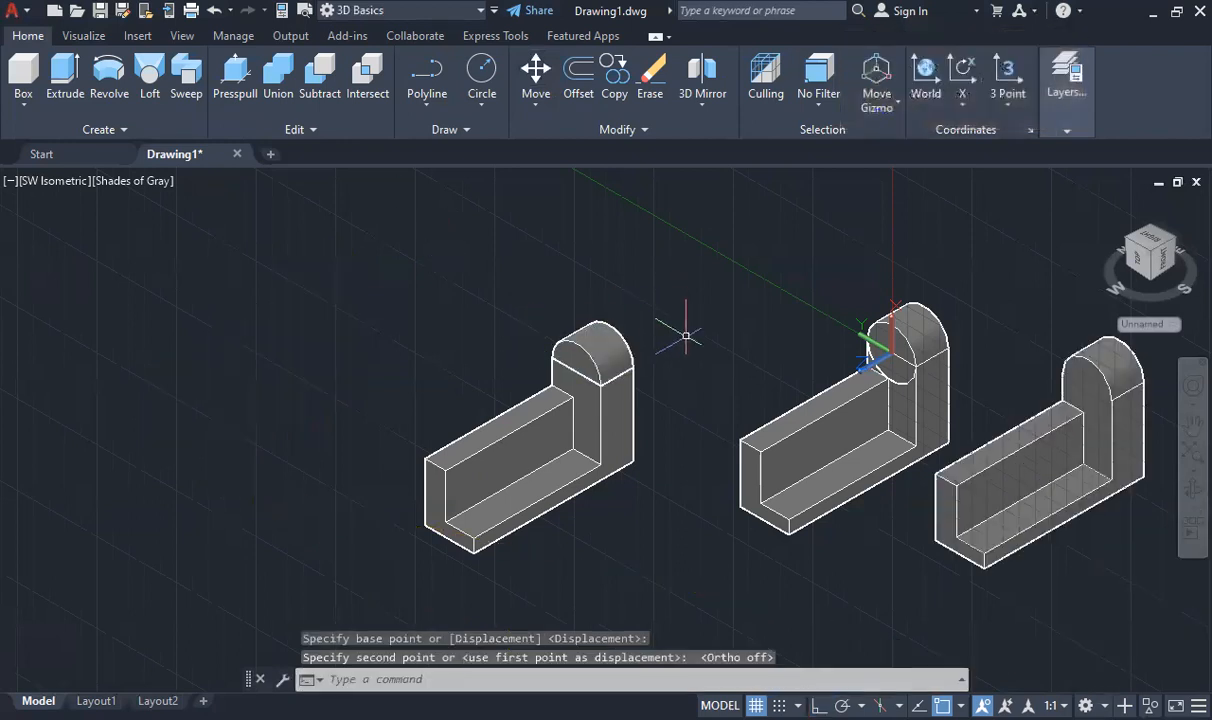
Move the extruded-circle bracket and the filleted bracket together, well away from the bracket with the revolved top
scroll(600, 360, up, 2)
scroll(565, 371, down, 3)
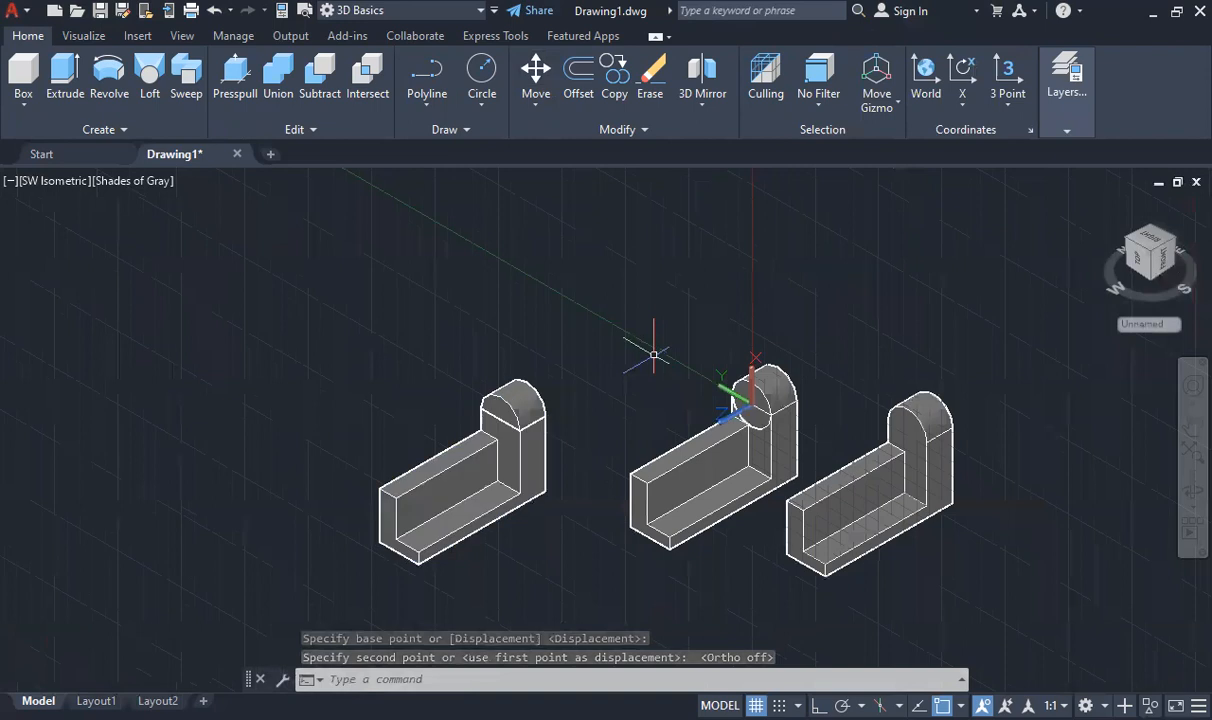
click(628, 318)
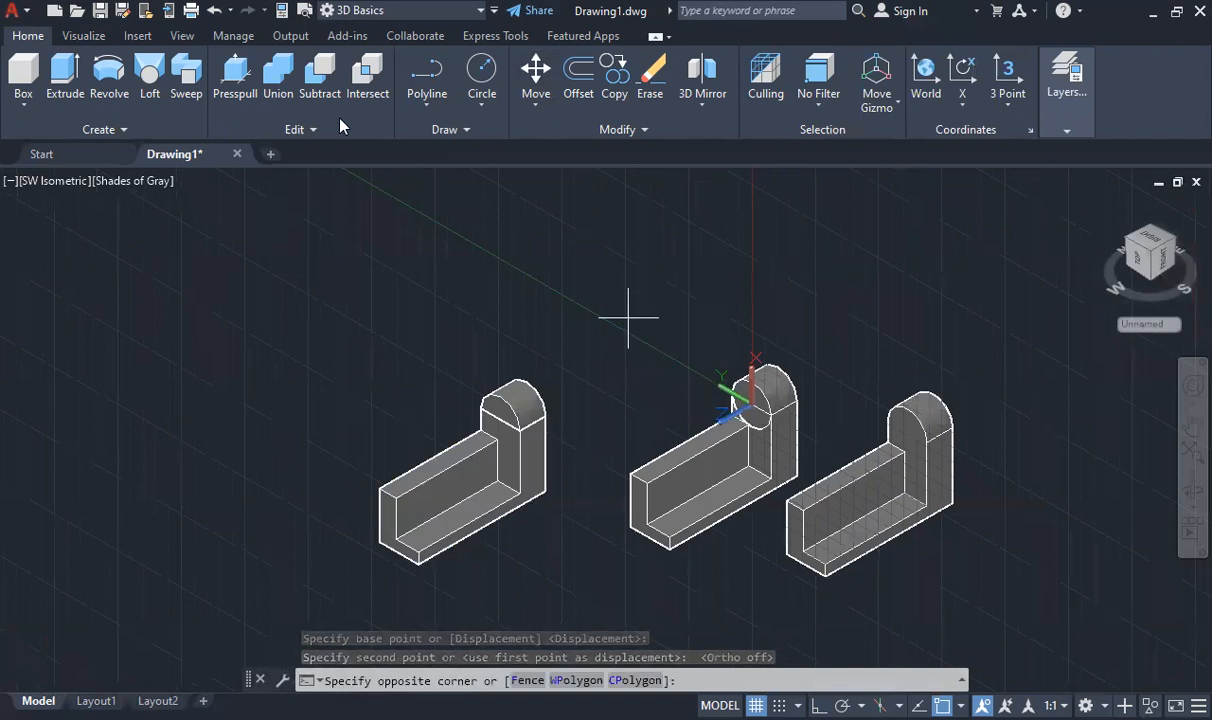
click(975, 600)
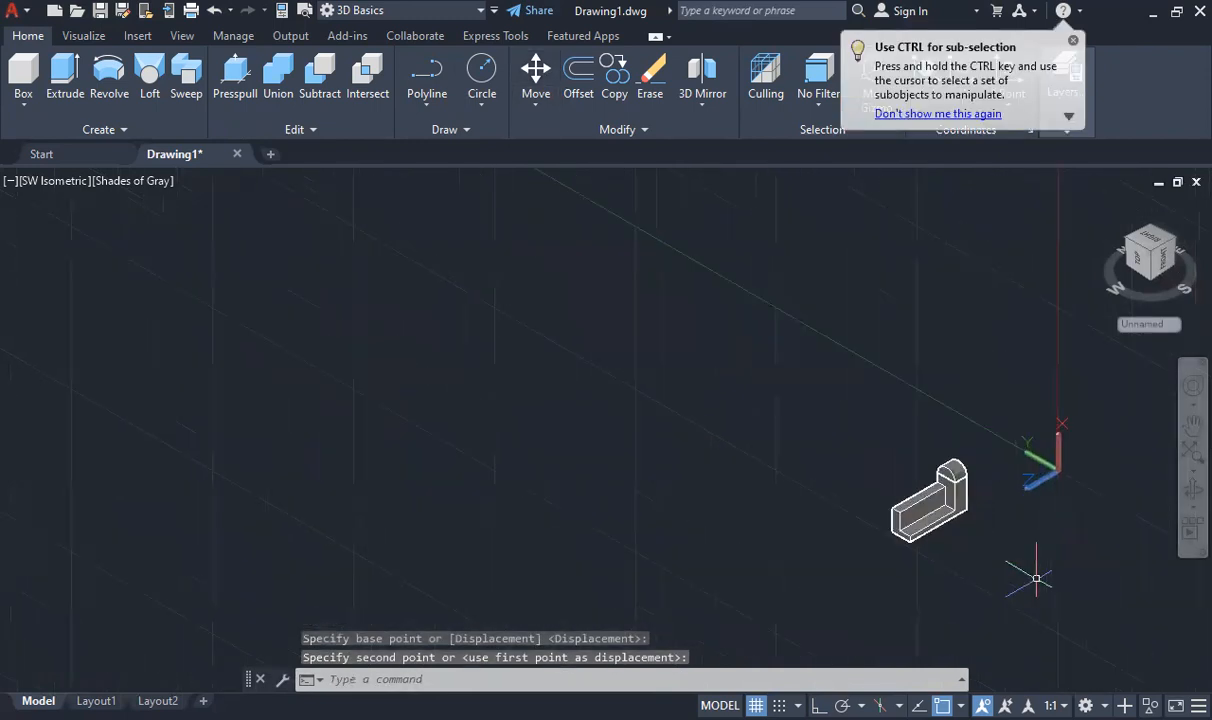
Union the revolved half-round top with the L-shaped bracket body beneath it
scroll(1030, 555, up, 2)
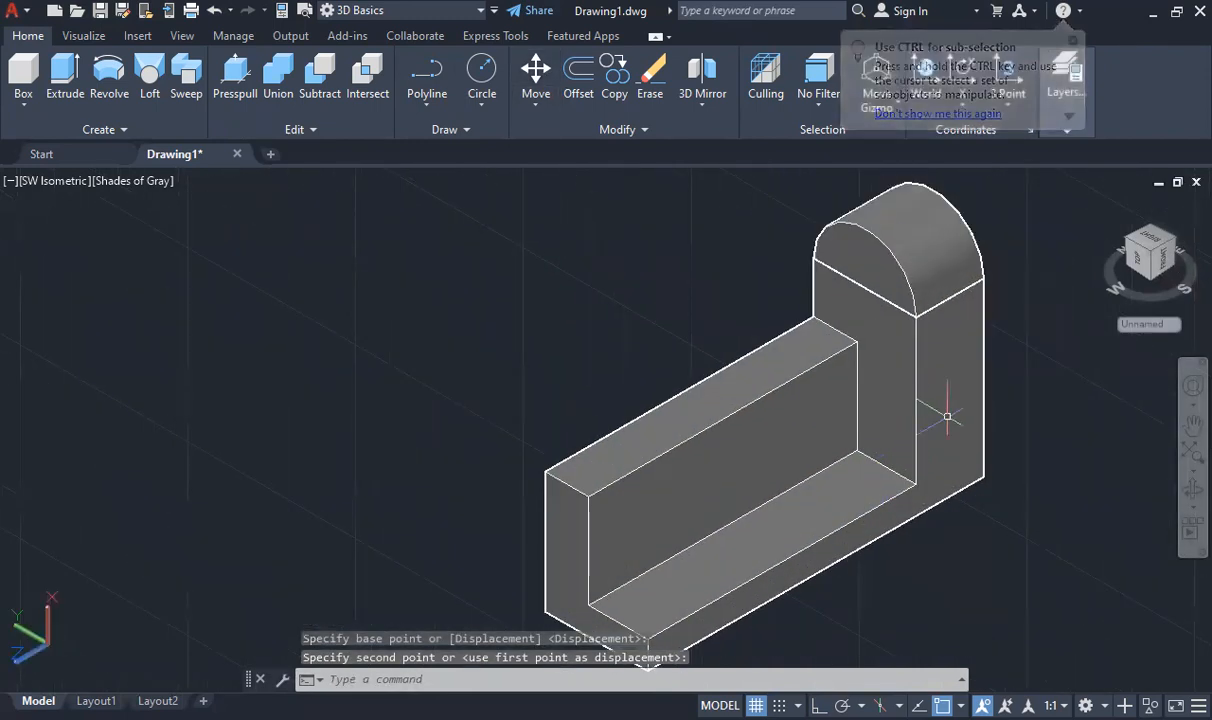
click(900, 410)
scroll(628, 352, down, 3)
scroll(669, 400, up, 3)
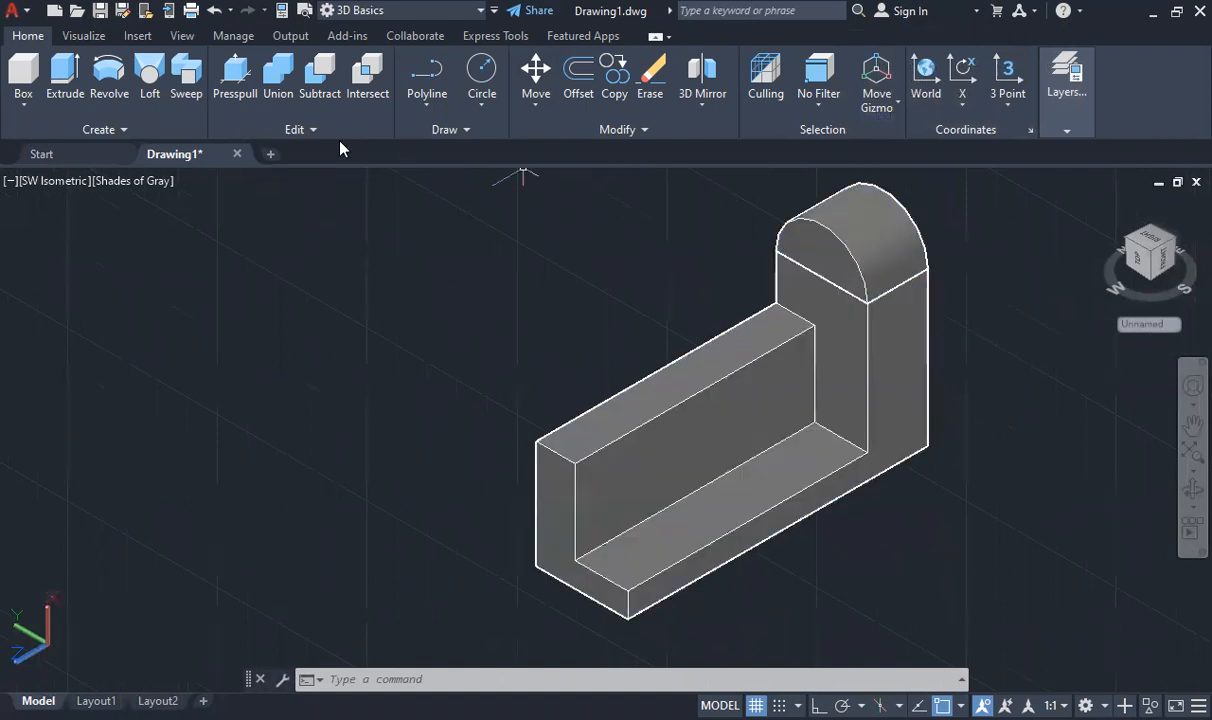
click(280, 80)
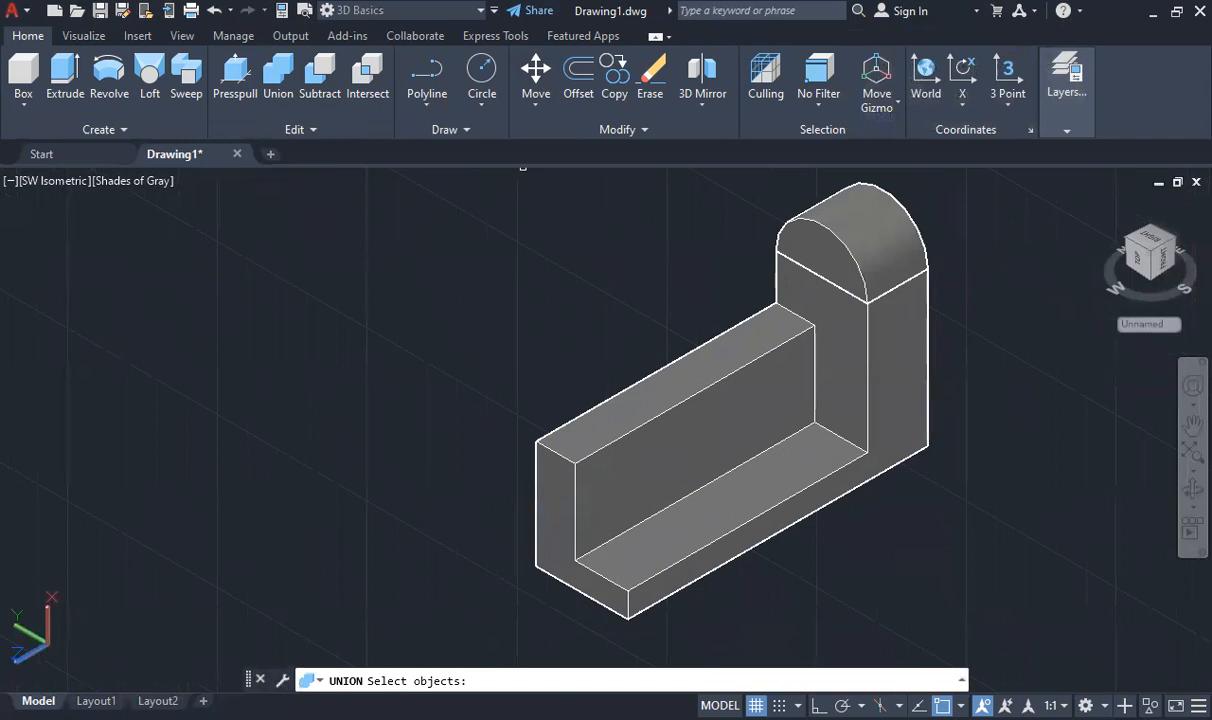
click(850, 240)
click(850, 348)
key(Return)
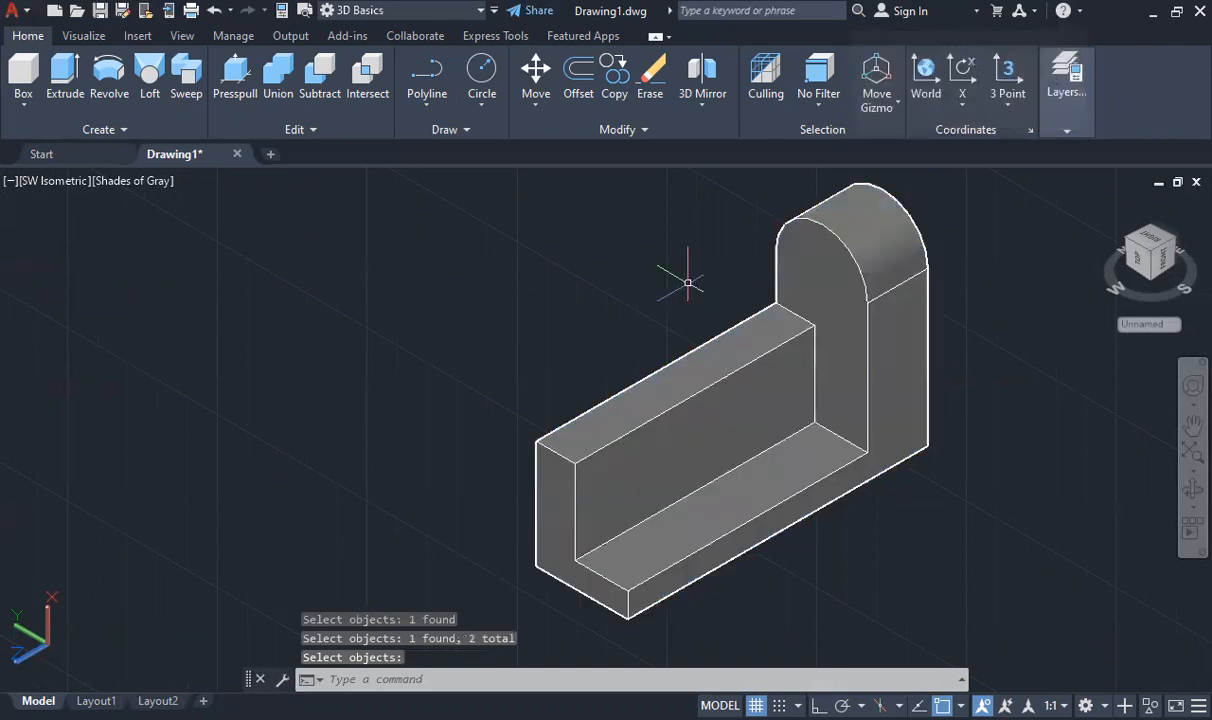
Switch the visual style back to 2D Wireframe
click(82, 37)
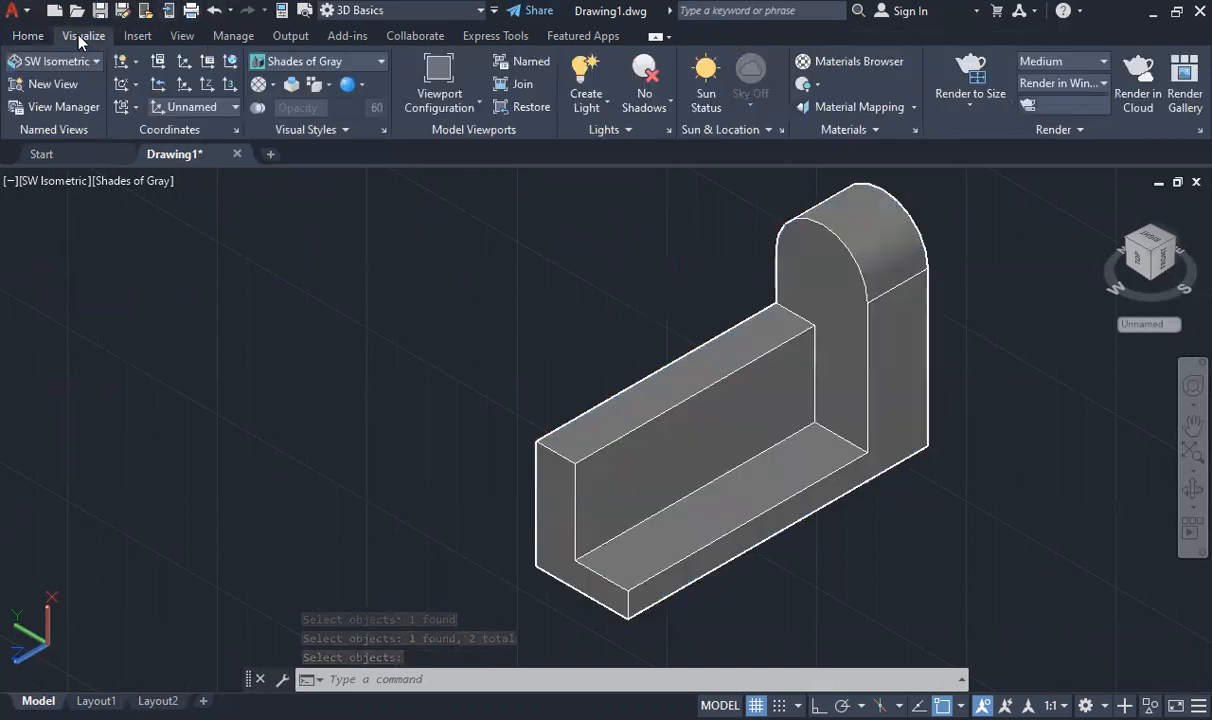
click(302, 64)
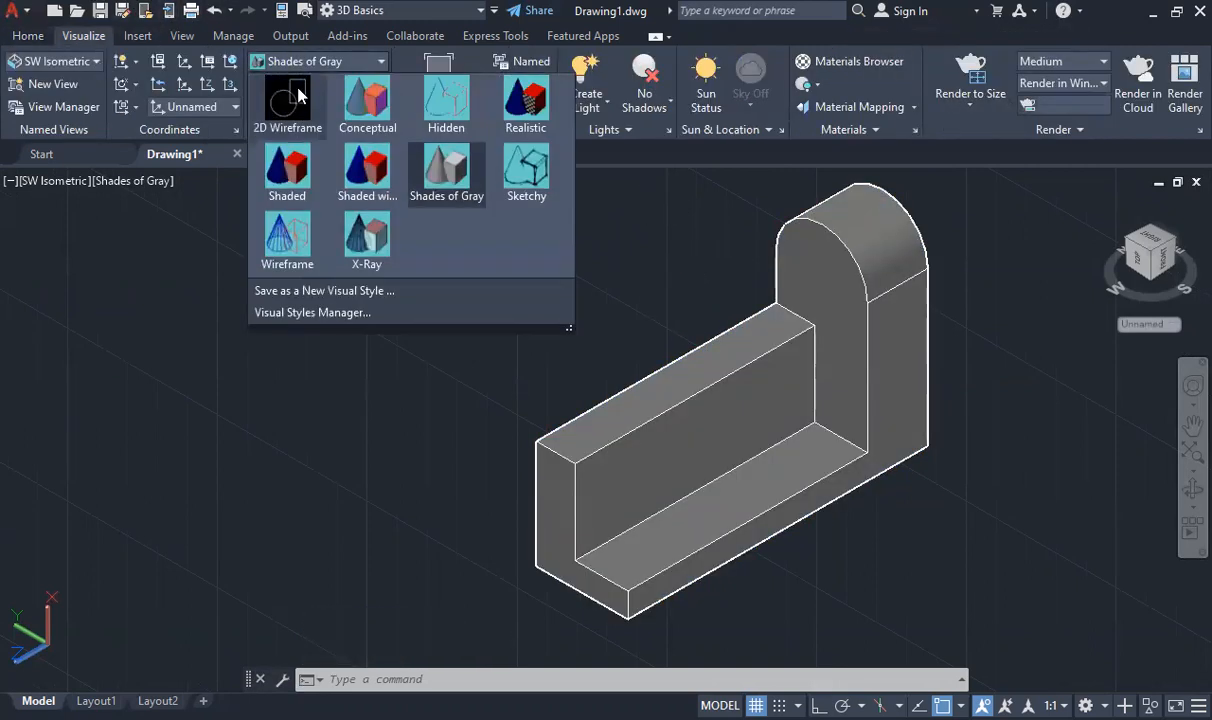
click(287, 95)
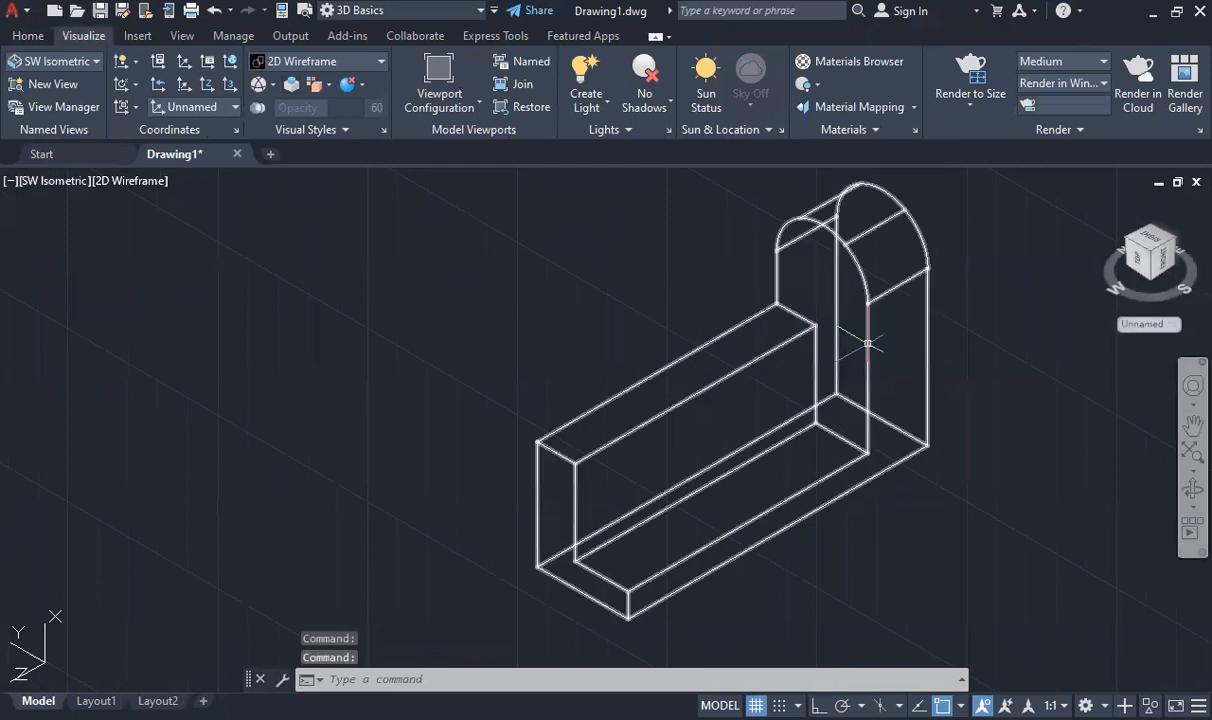
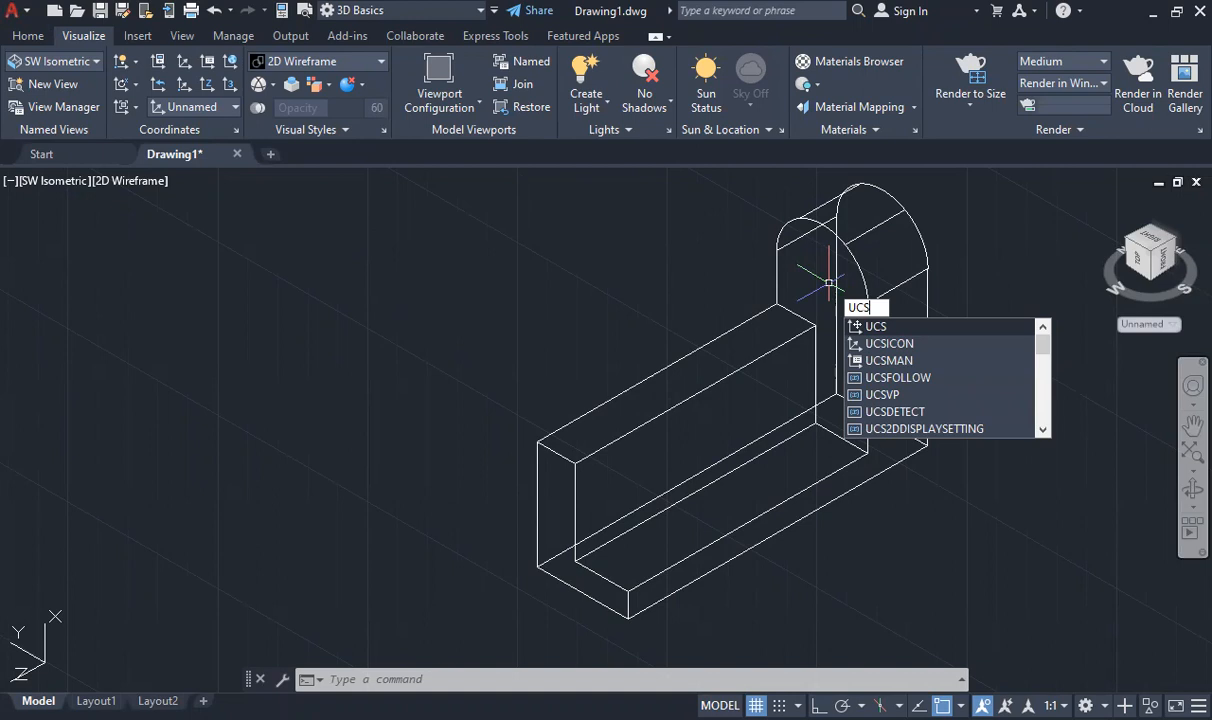
Place the UCS origin at the front corner where the long wall's top meets the upright, with X pointing up and Y along the wall's end edge
key(Return)
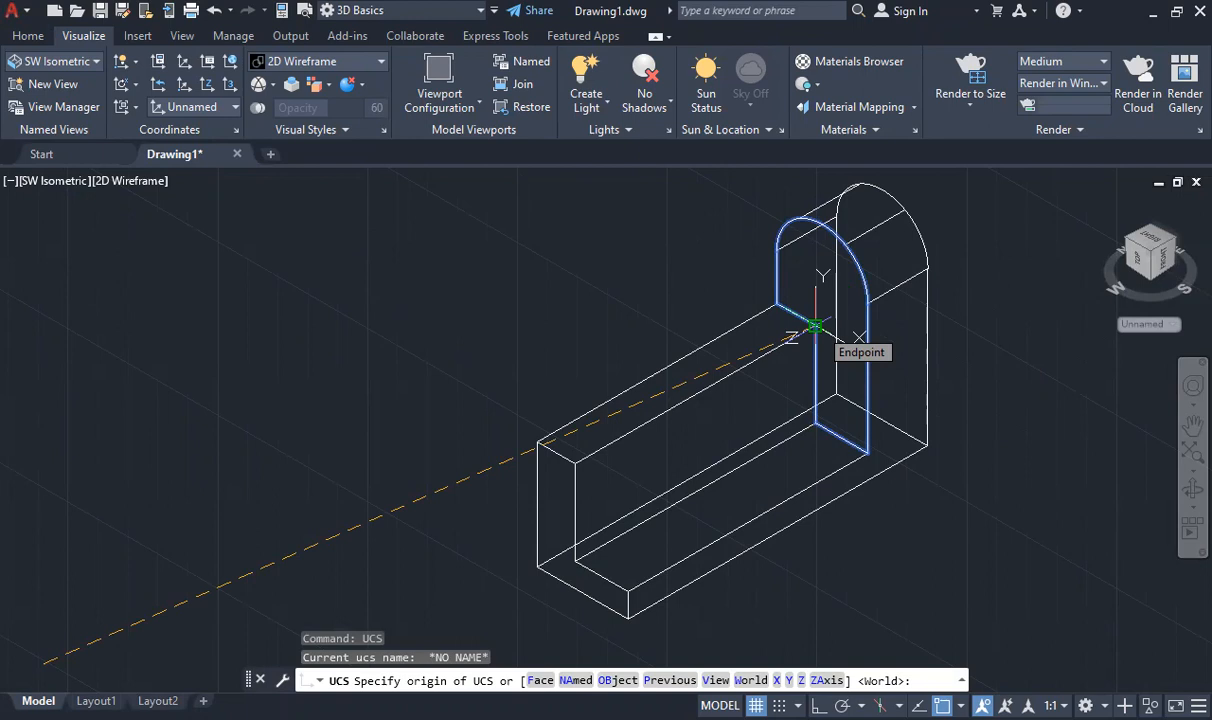
click(815, 326)
click(945, 660)
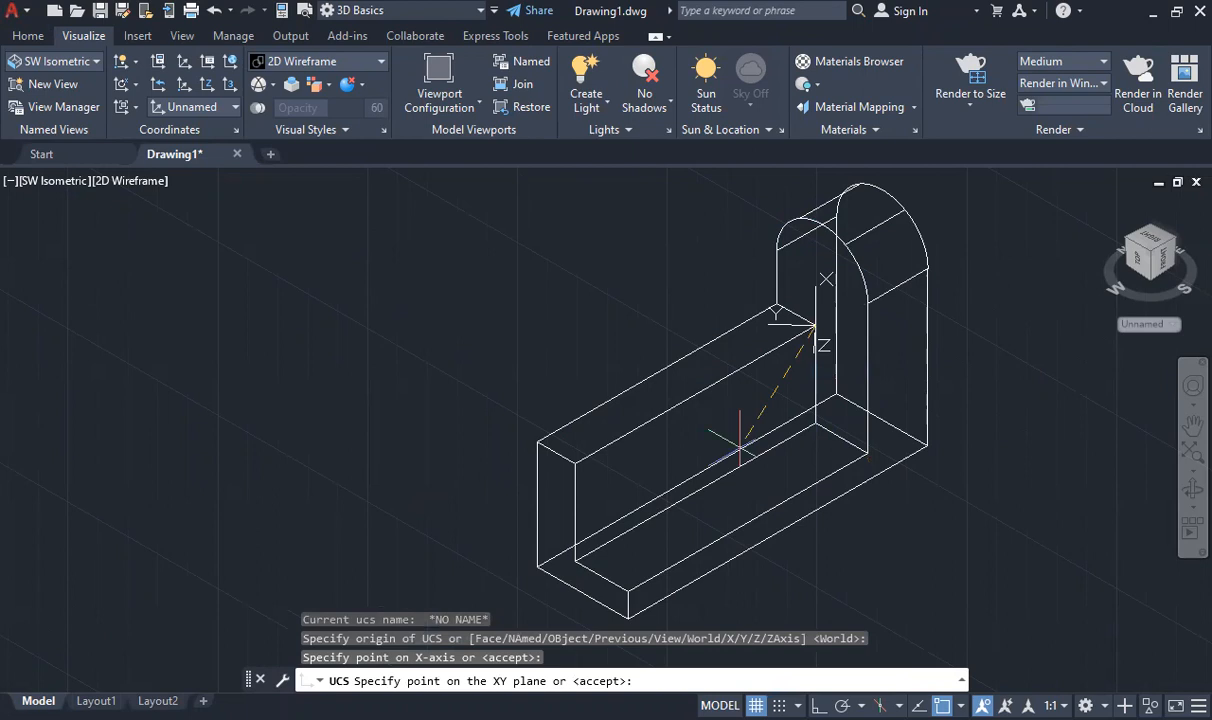
key(F8)
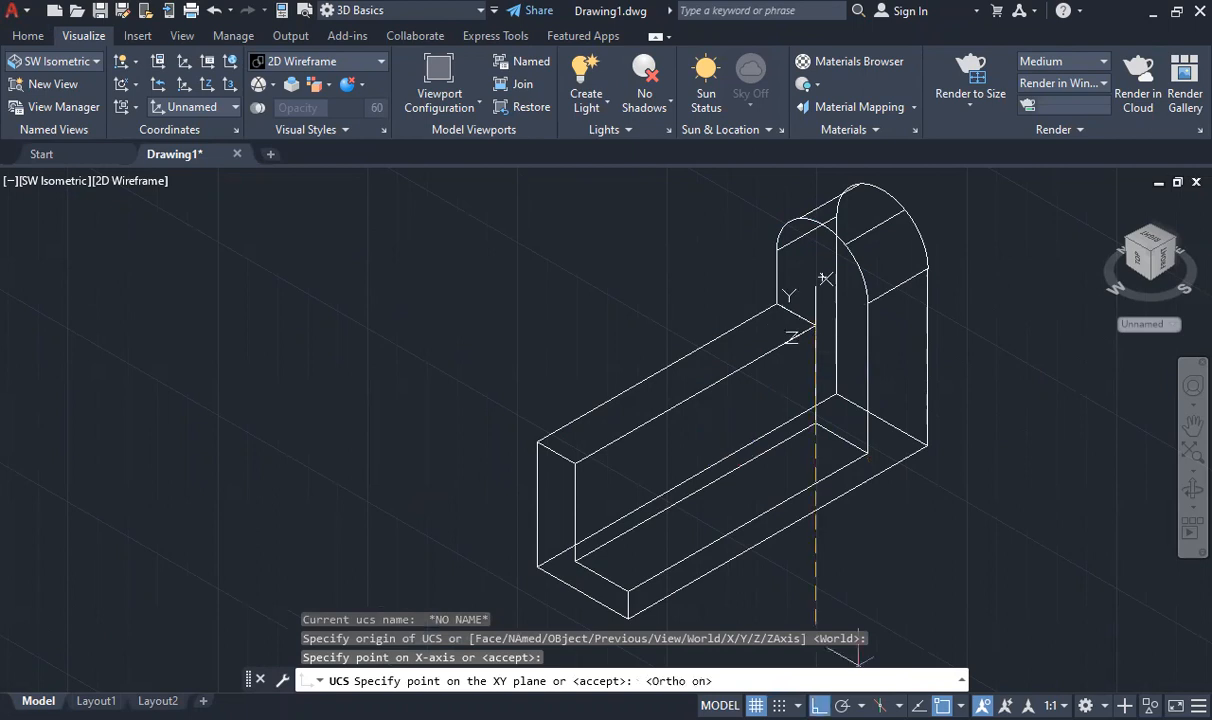
click(858, 660)
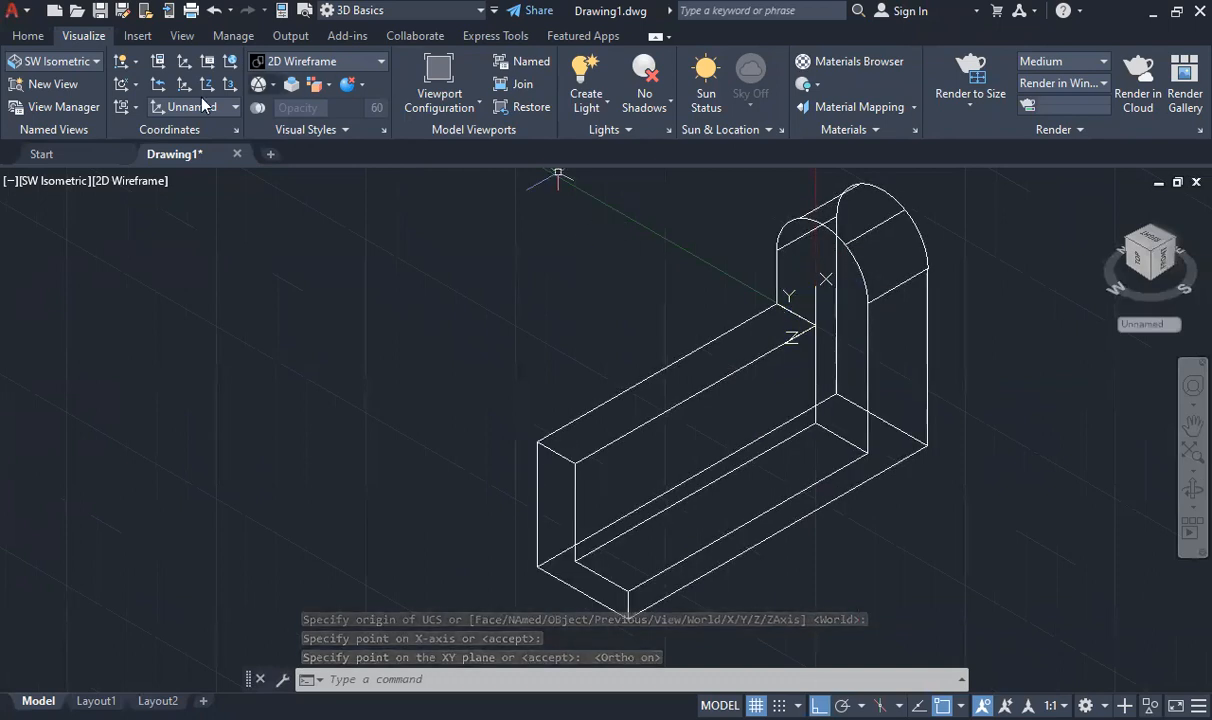
Draw a line from the right end of the upright's front arc to its centre, and a circle of radius 9.5 centred there
click(28, 35)
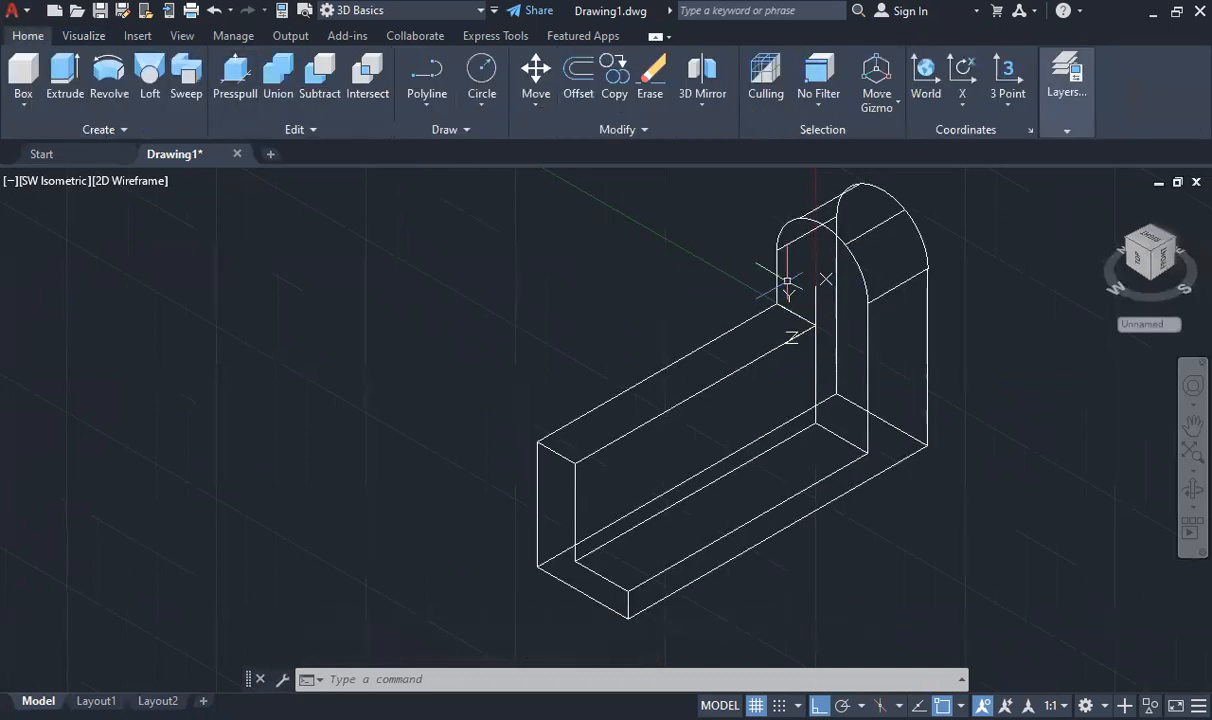
click(427, 96)
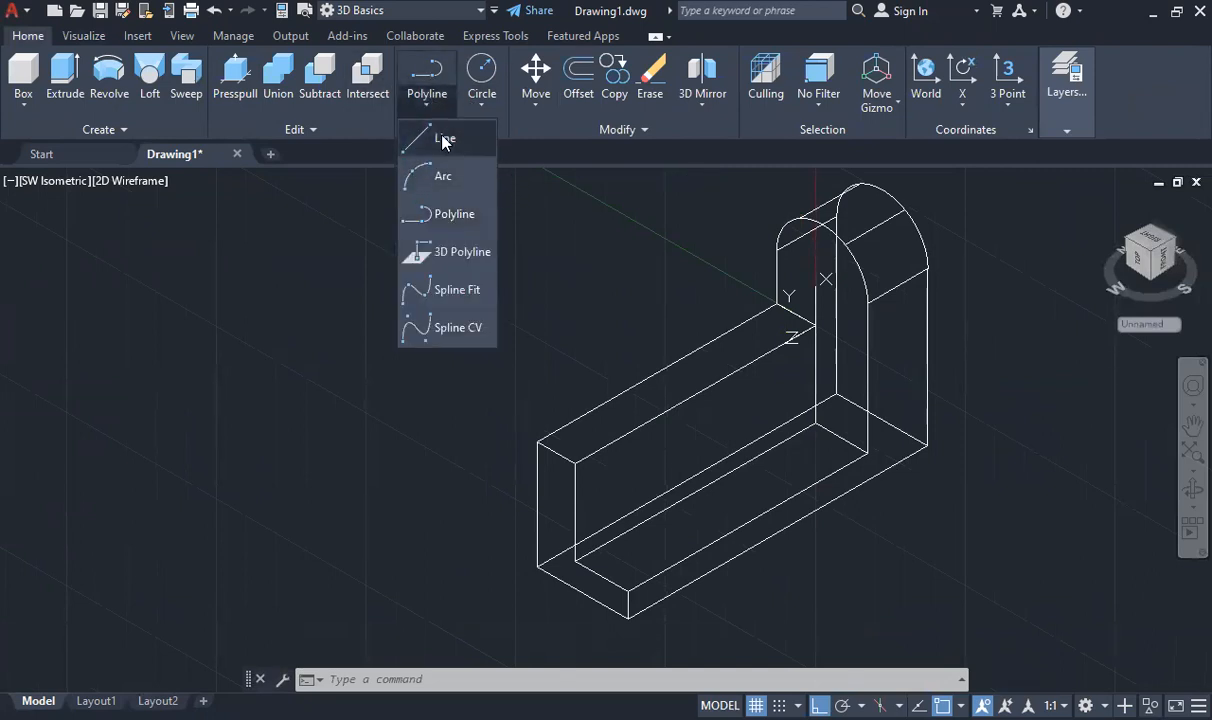
click(443, 139)
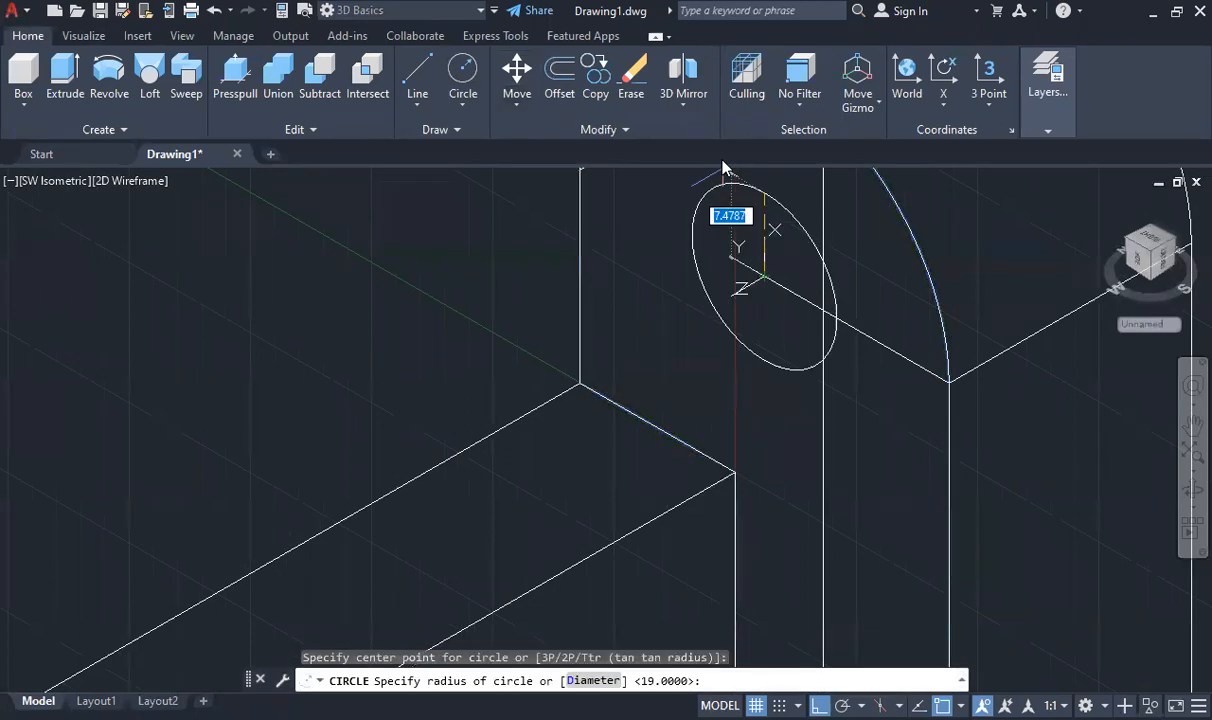
text(9.5)
key(Return)
Erase the construction line running from the upright's front arc to the circle's centre
scroll(806, 265, down, 5)
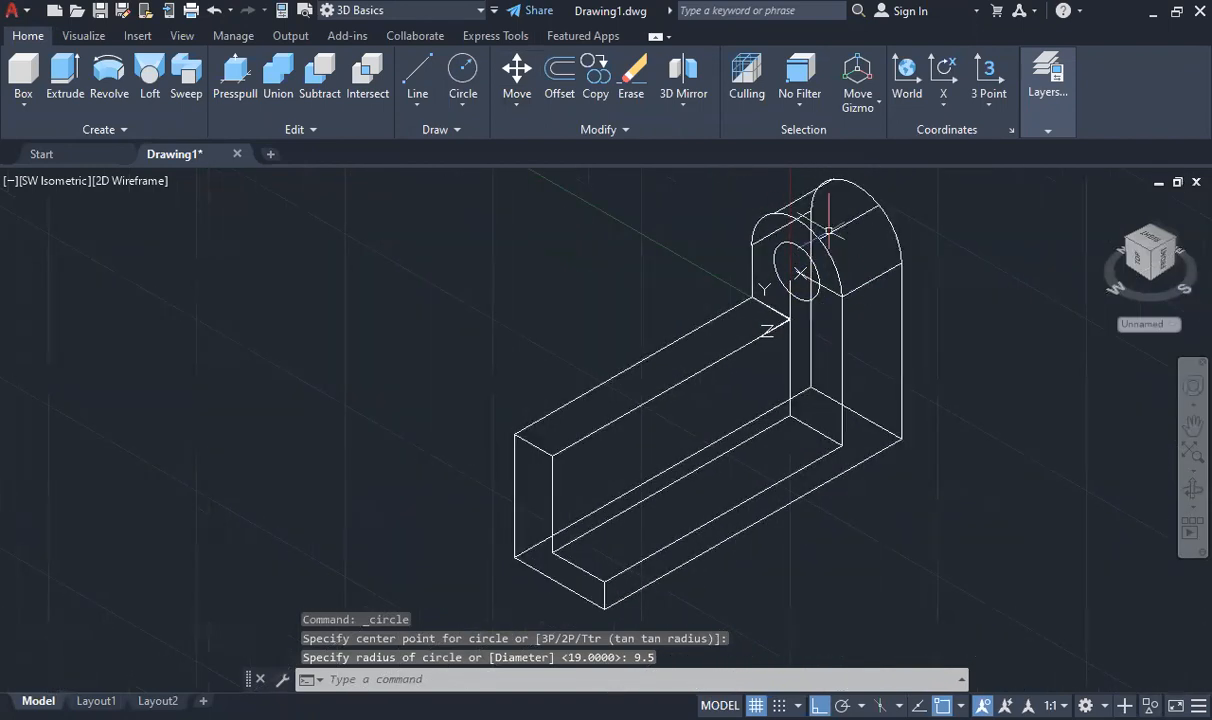
scroll(800, 271, up, 2)
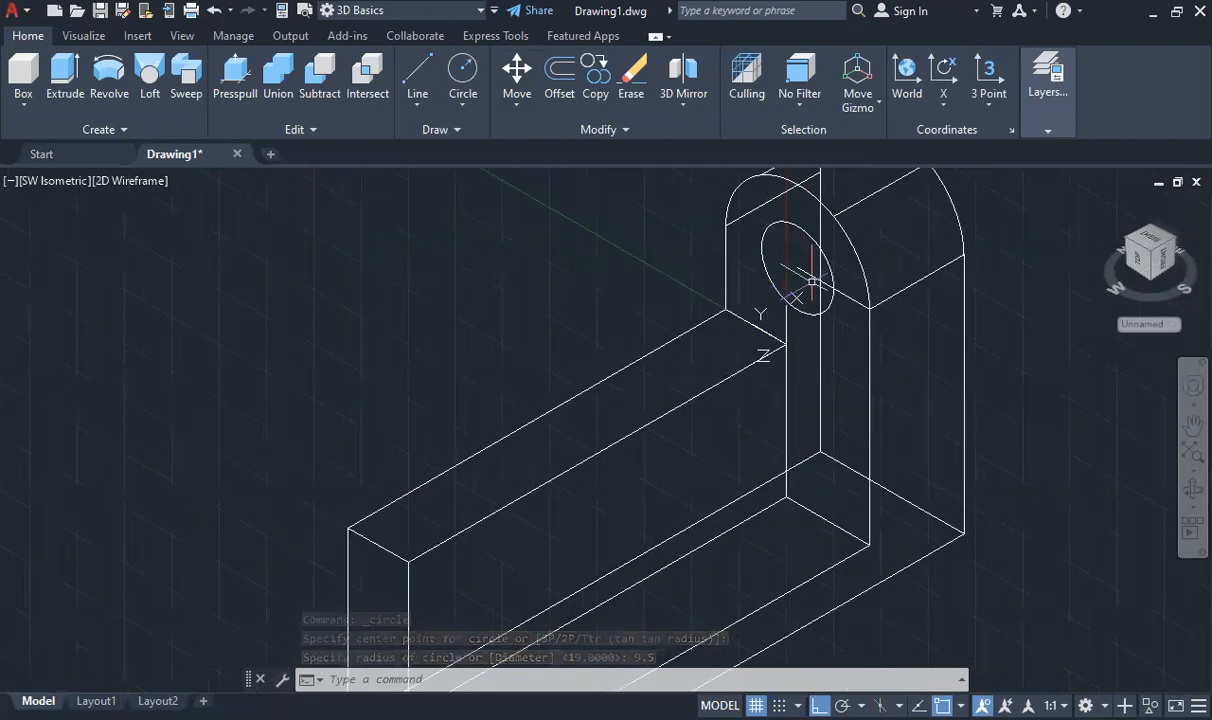
click(841, 295)
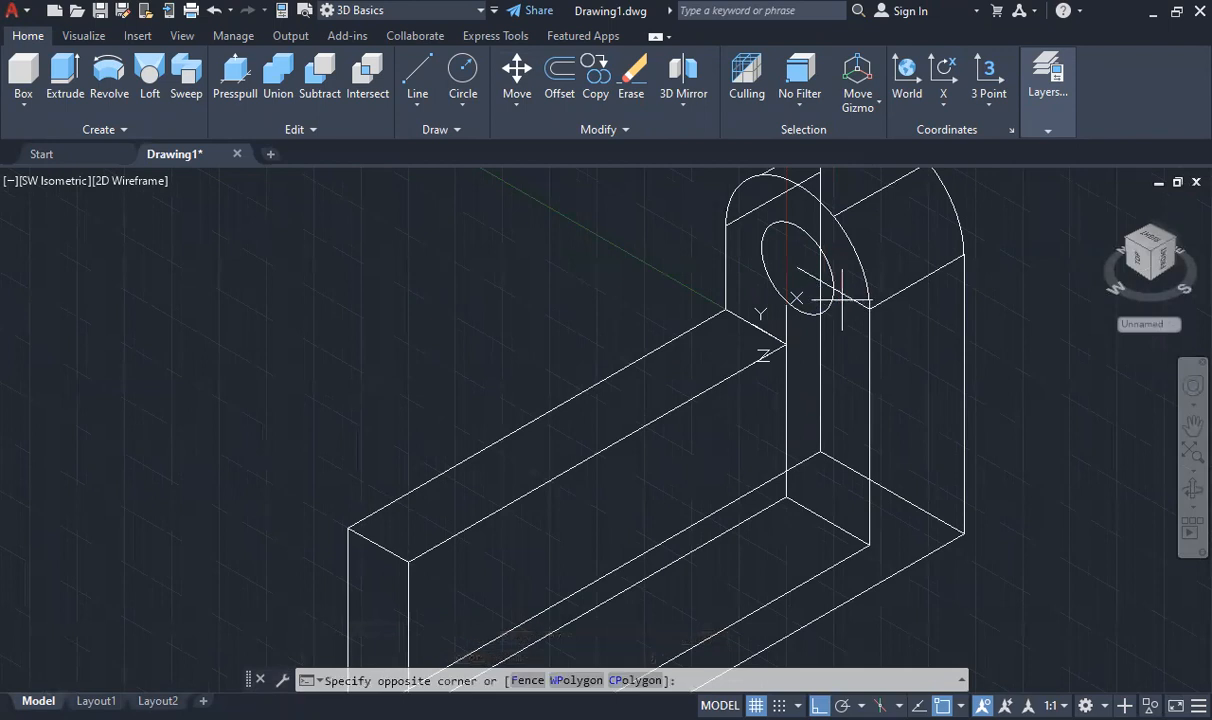
click(841, 296)
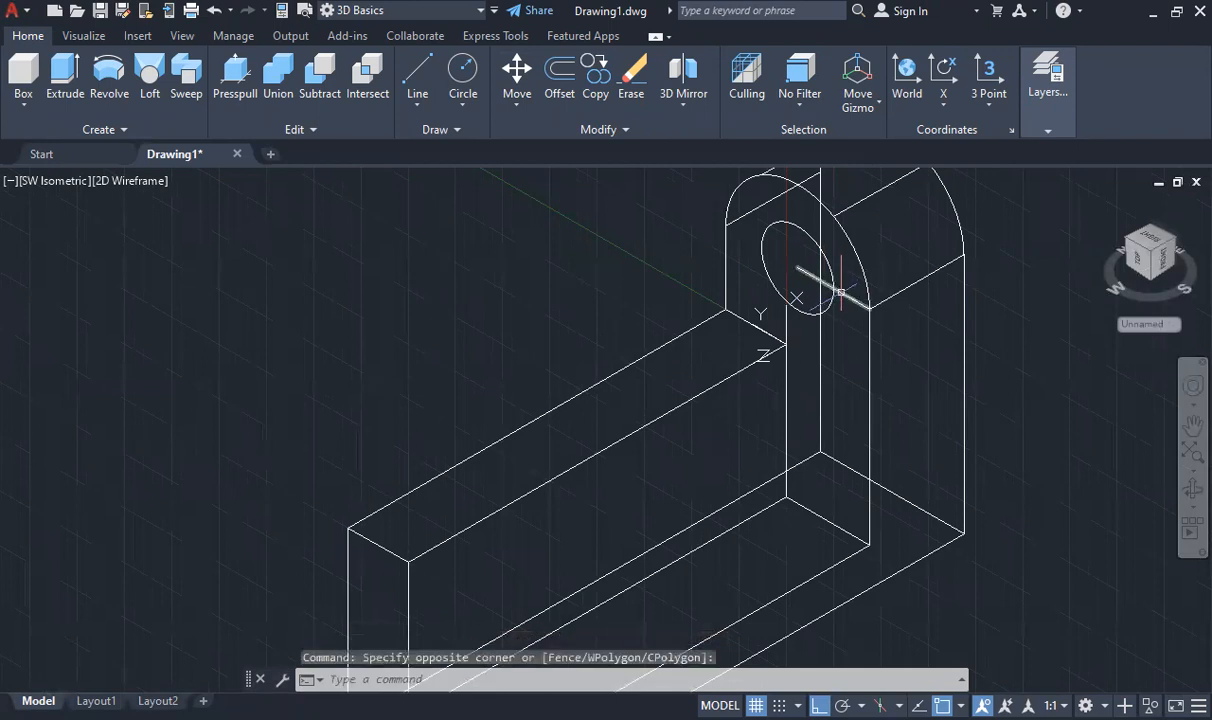
click(841, 293)
key(Delete)
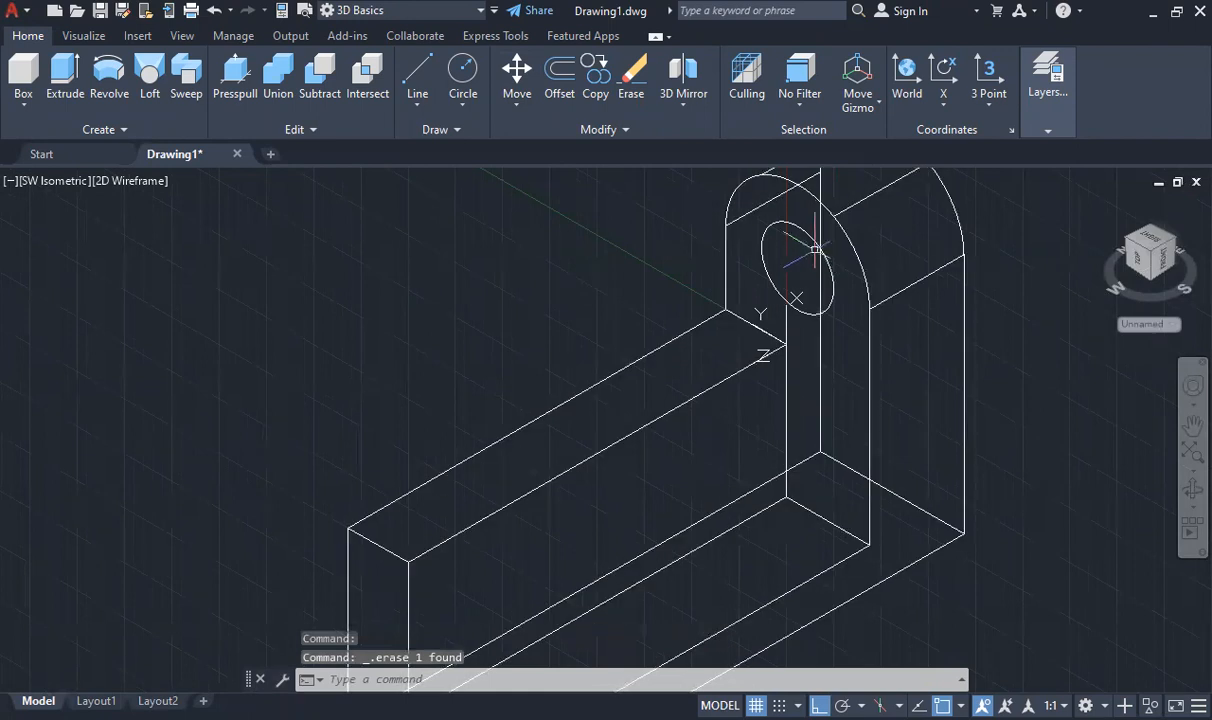
Extrude the circle on the upright's front face by -25 through the upright's thickness as a solid cylinder
click(808, 234)
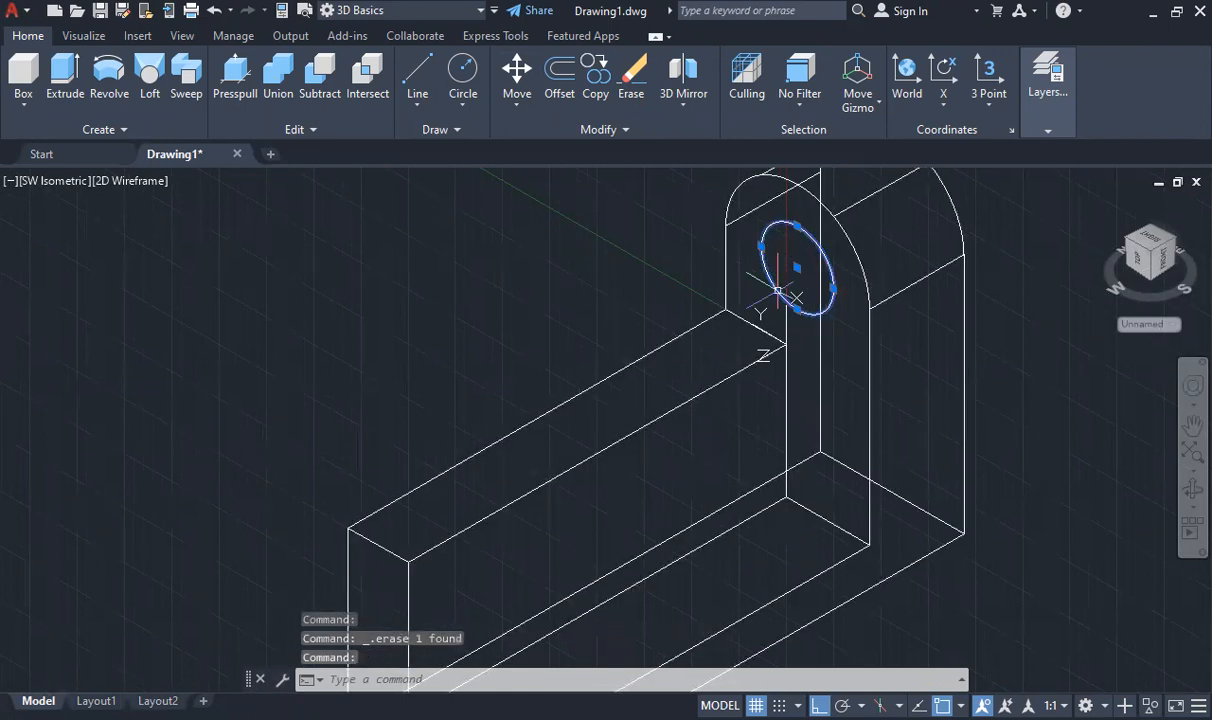
click(64, 75)
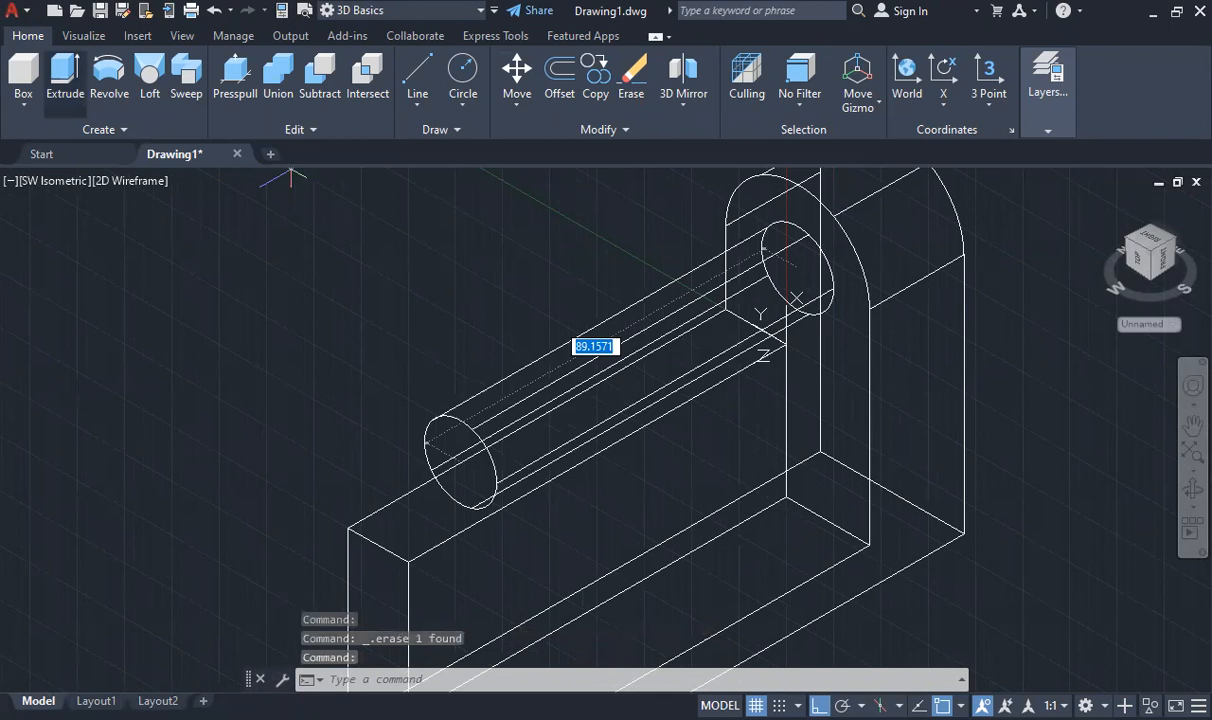
key(Return)
scroll(850, 266, down, 4)
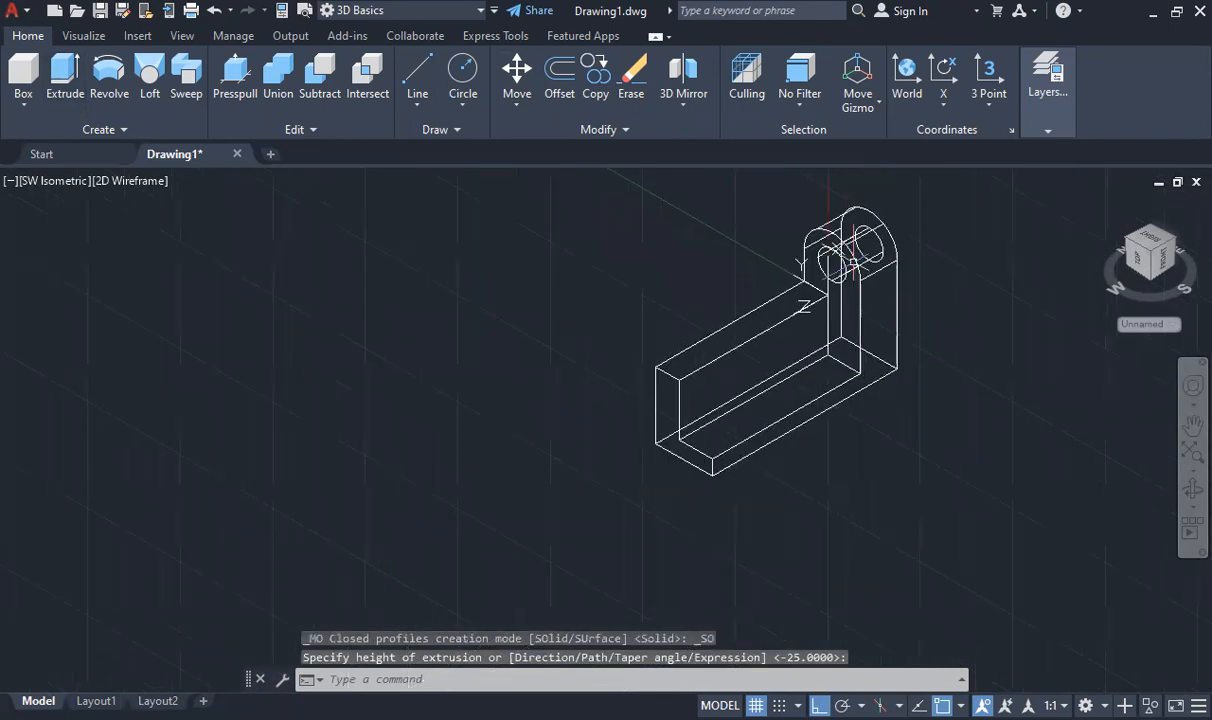
scroll(850, 266, up, 2)
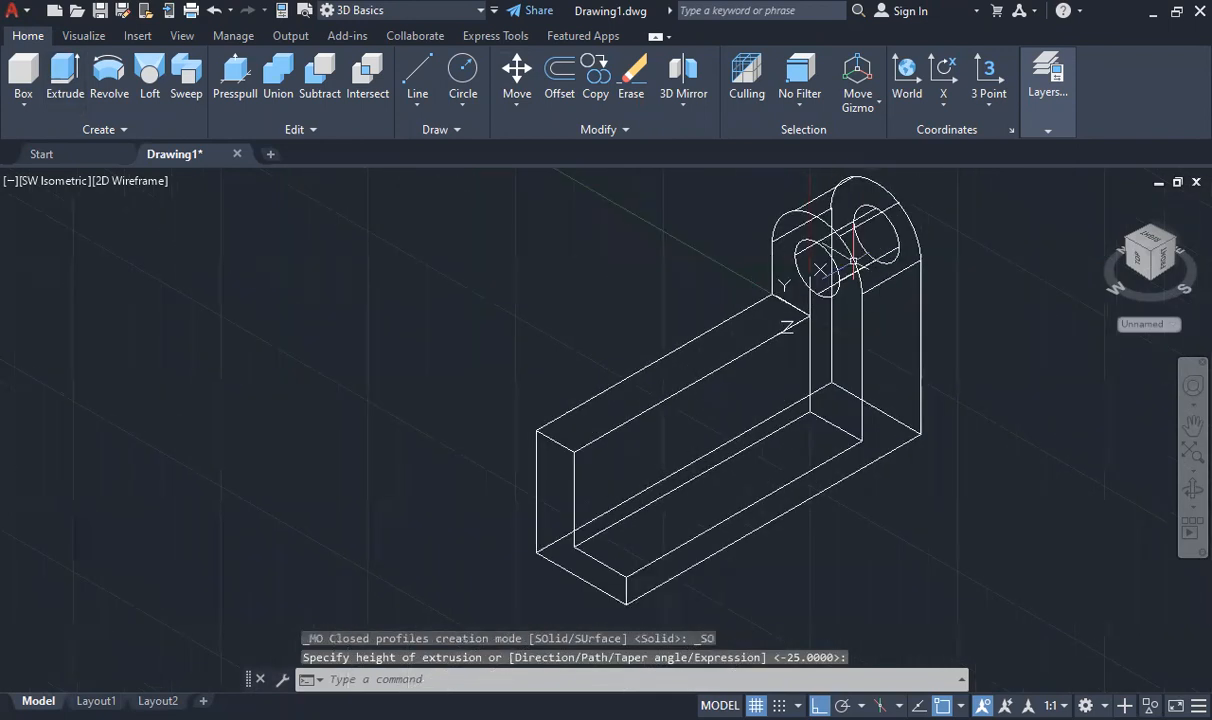
Check the bracket in the Realistic visual style, and switch the display to Shades of Gray
click(92, 35)
click(367, 66)
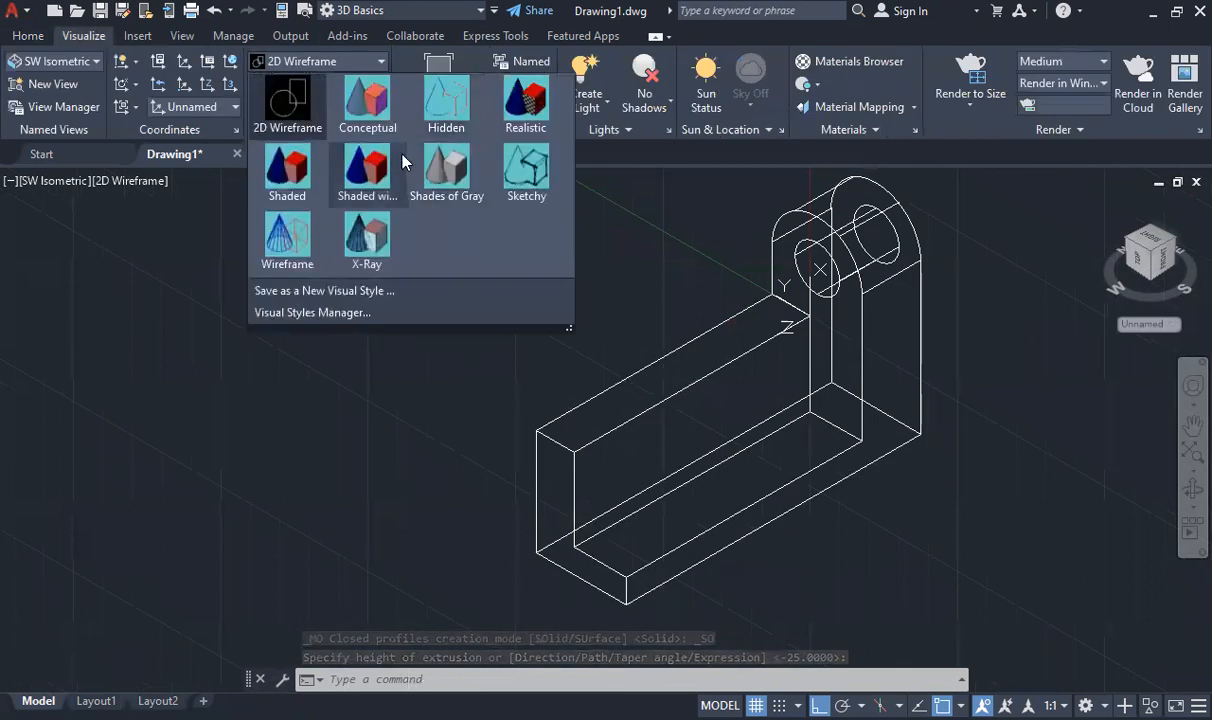
click(529, 104)
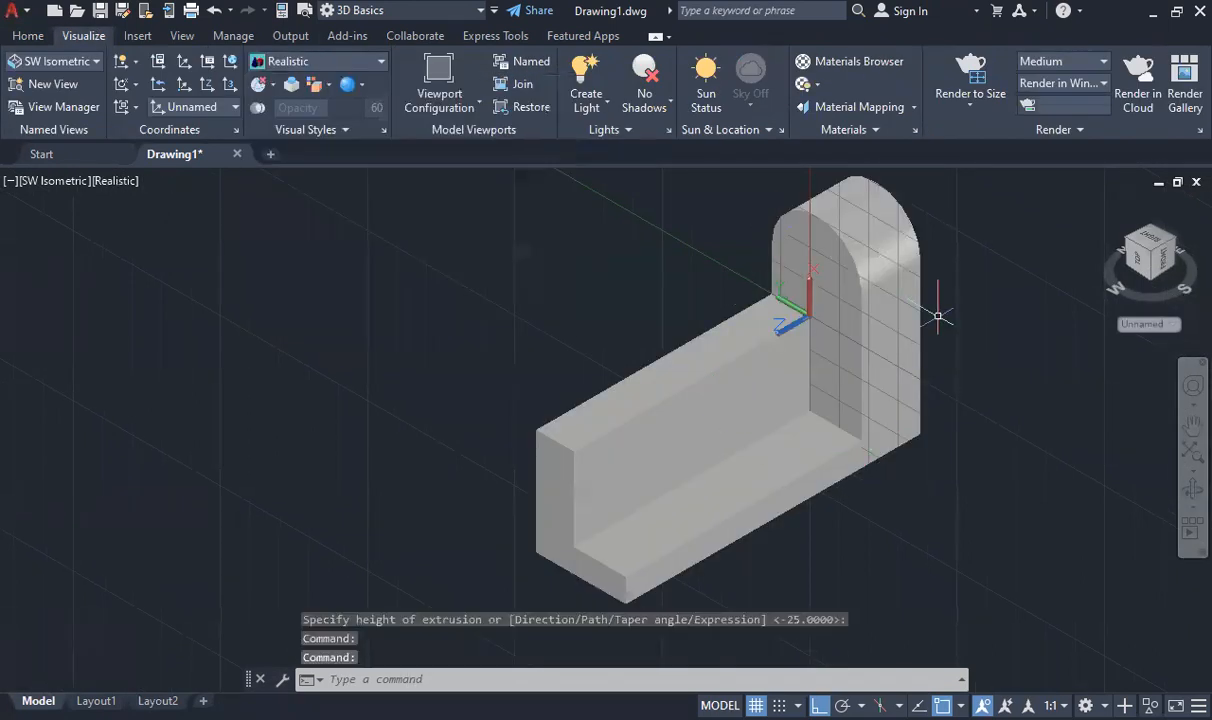
click(721, 309)
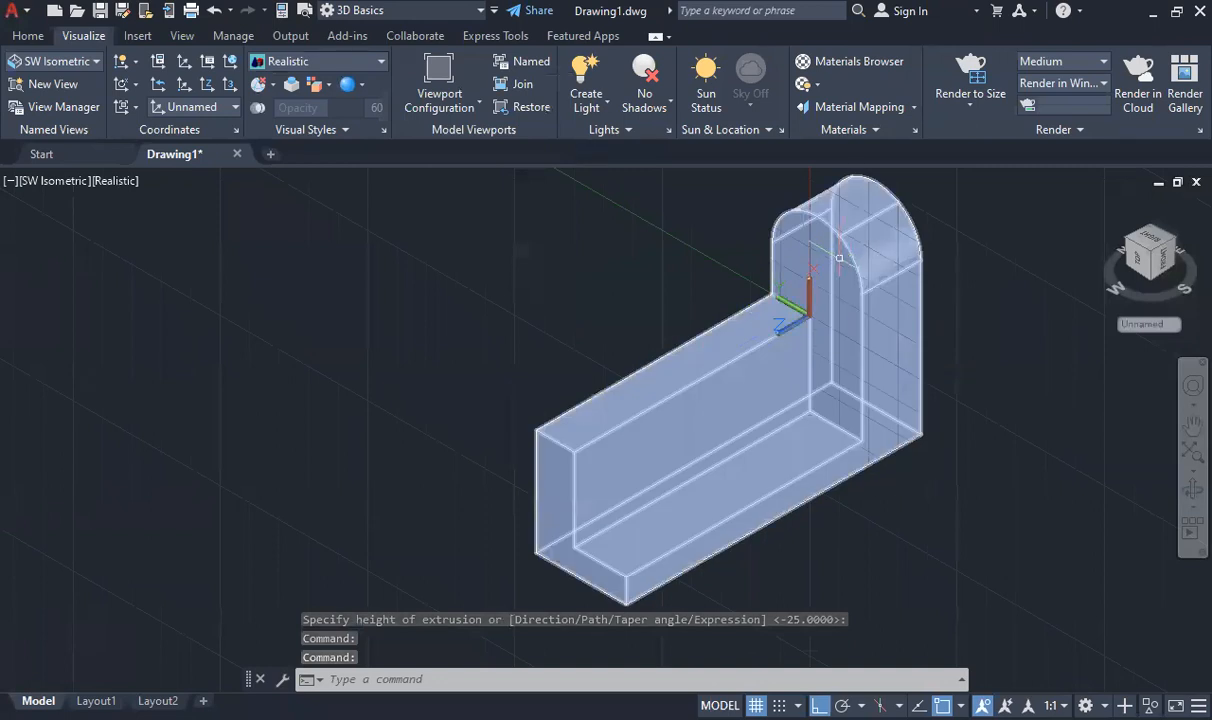
key(Escape)
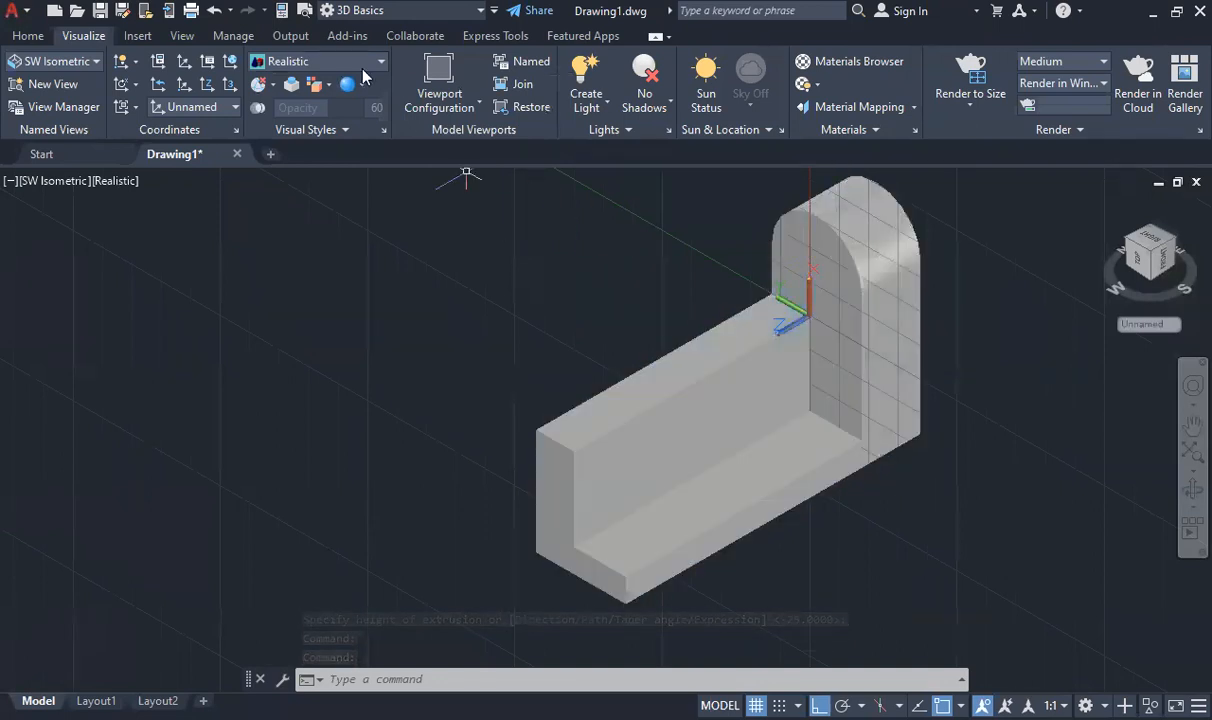
click(370, 62)
click(428, 175)
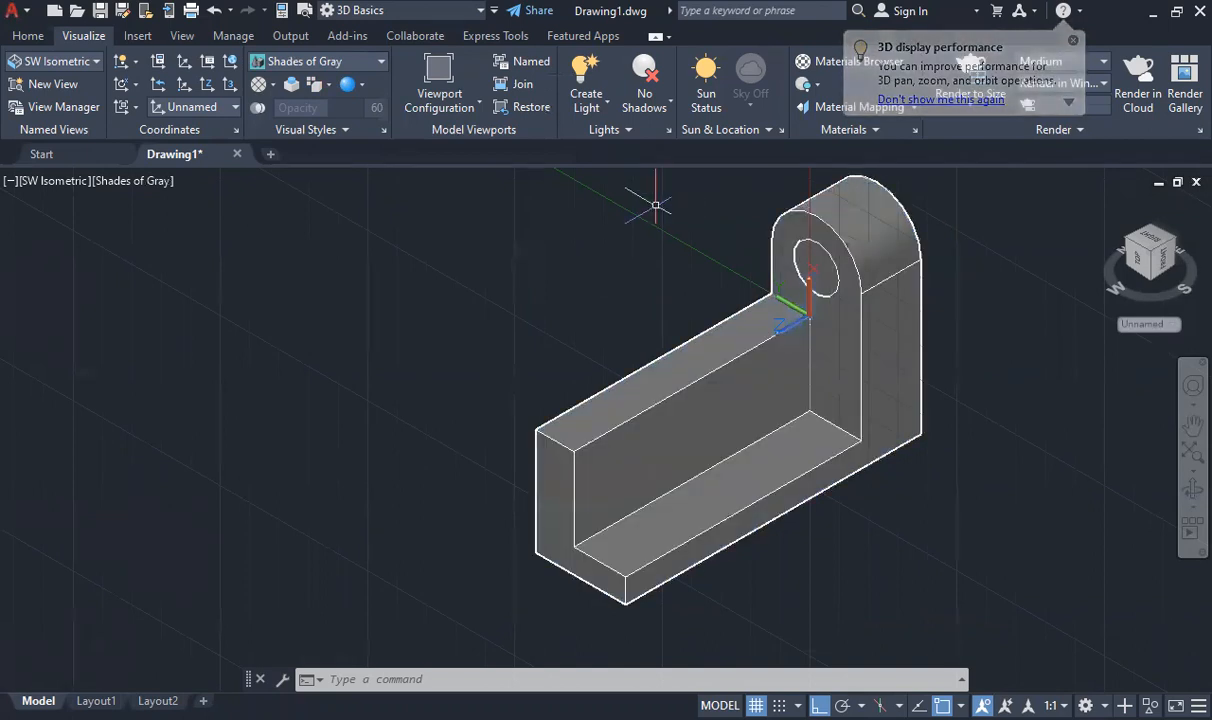
Subtract the extruded cylinder from the bracket body to cut a through hole in the upright
click(46, 38)
click(820, 283)
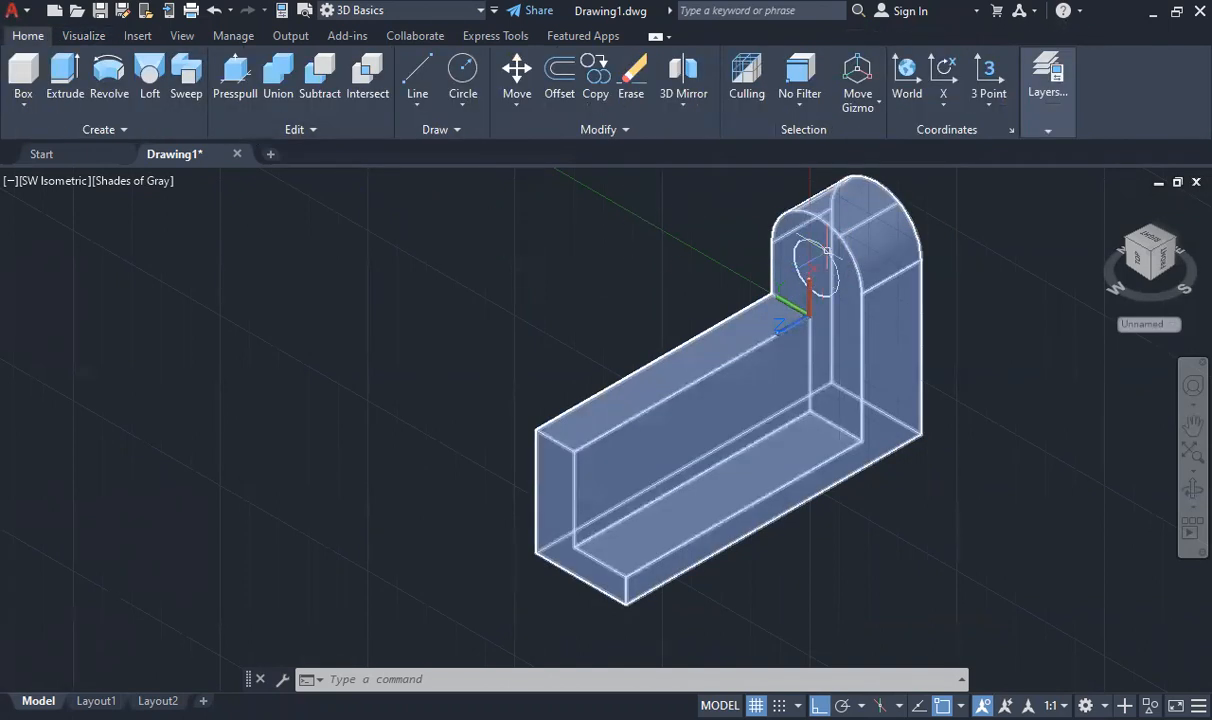
key(Escape)
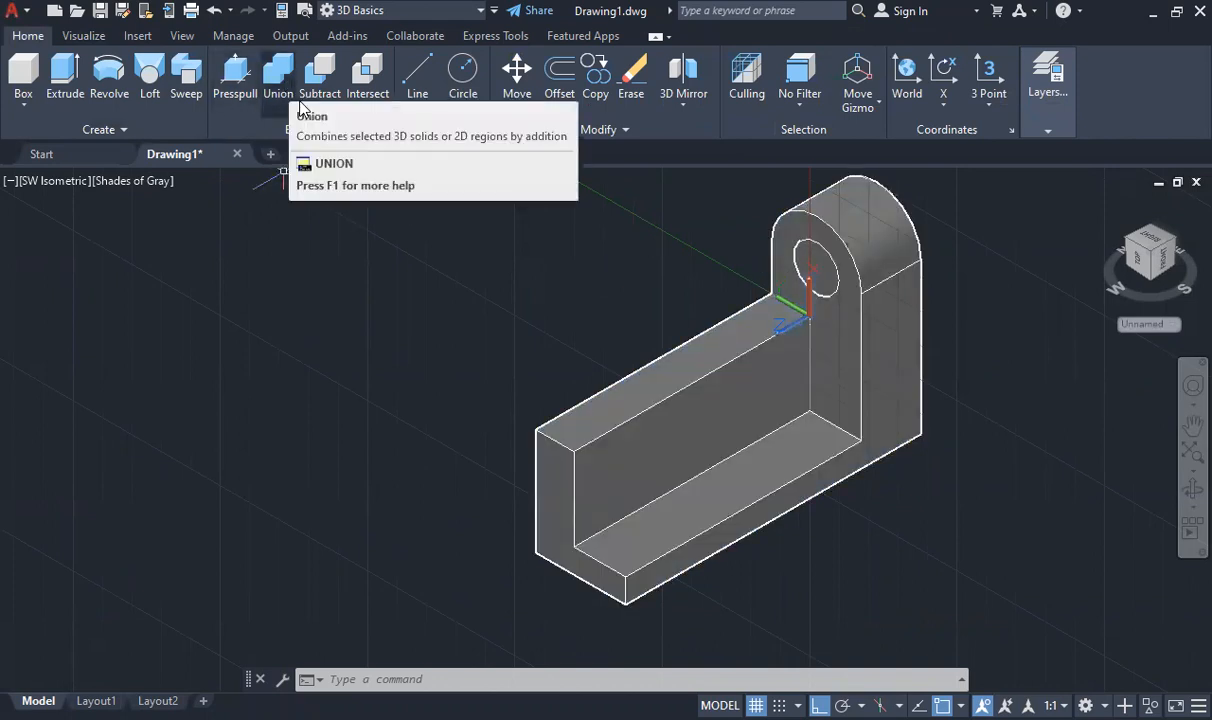
click(318, 93)
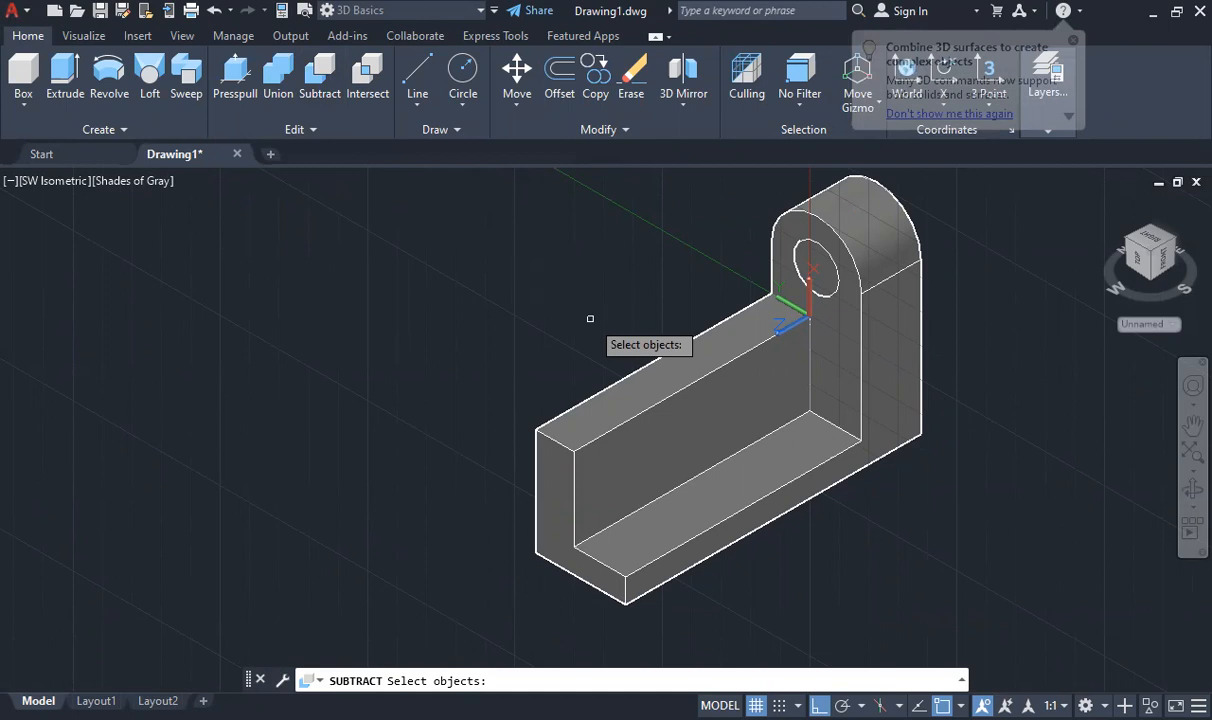
click(678, 347)
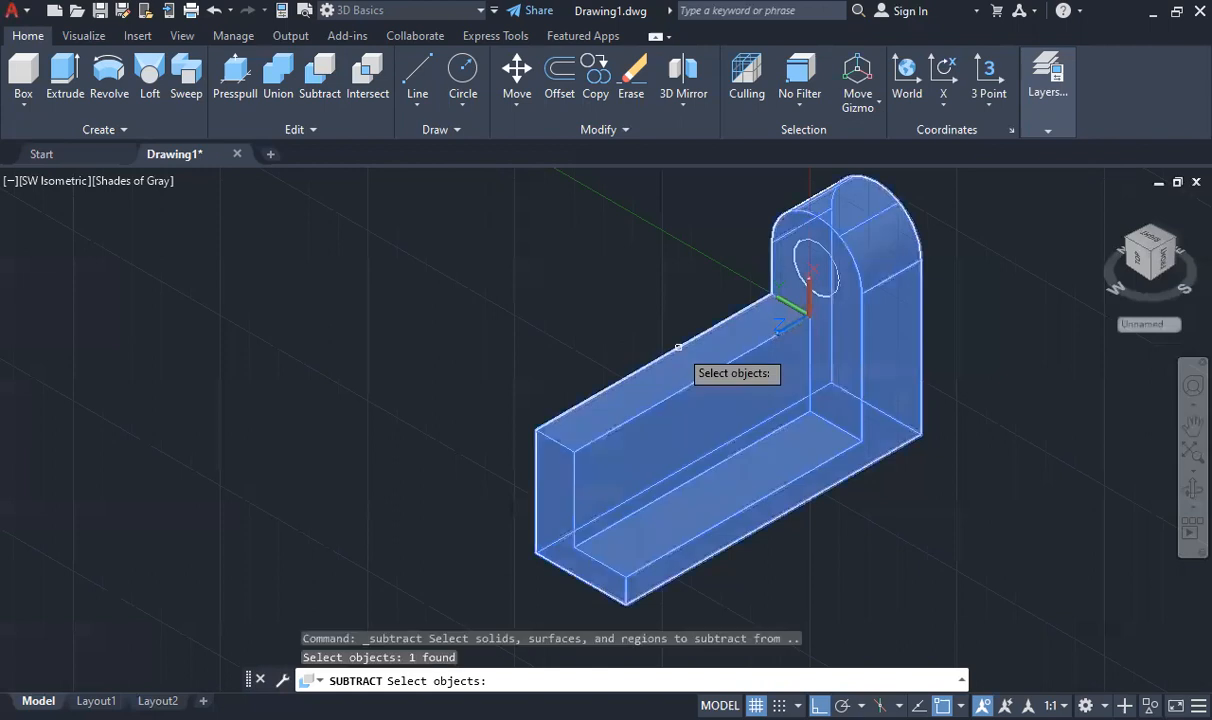
key(Return)
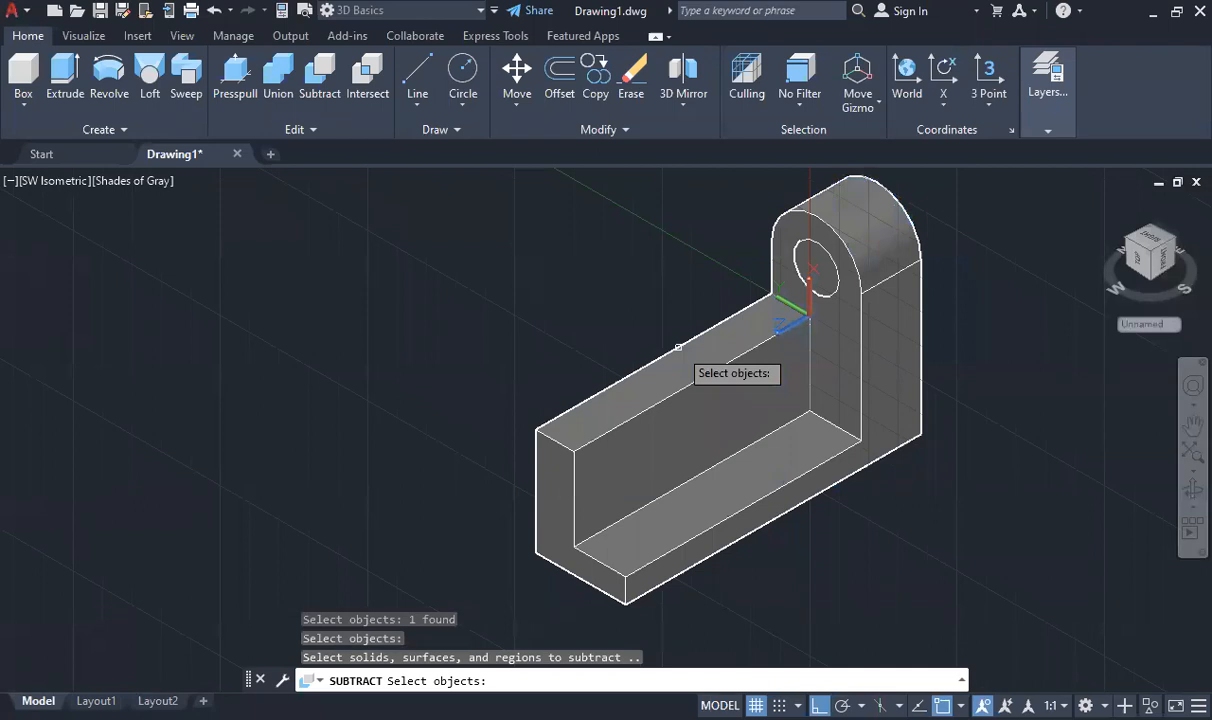
click(798, 255)
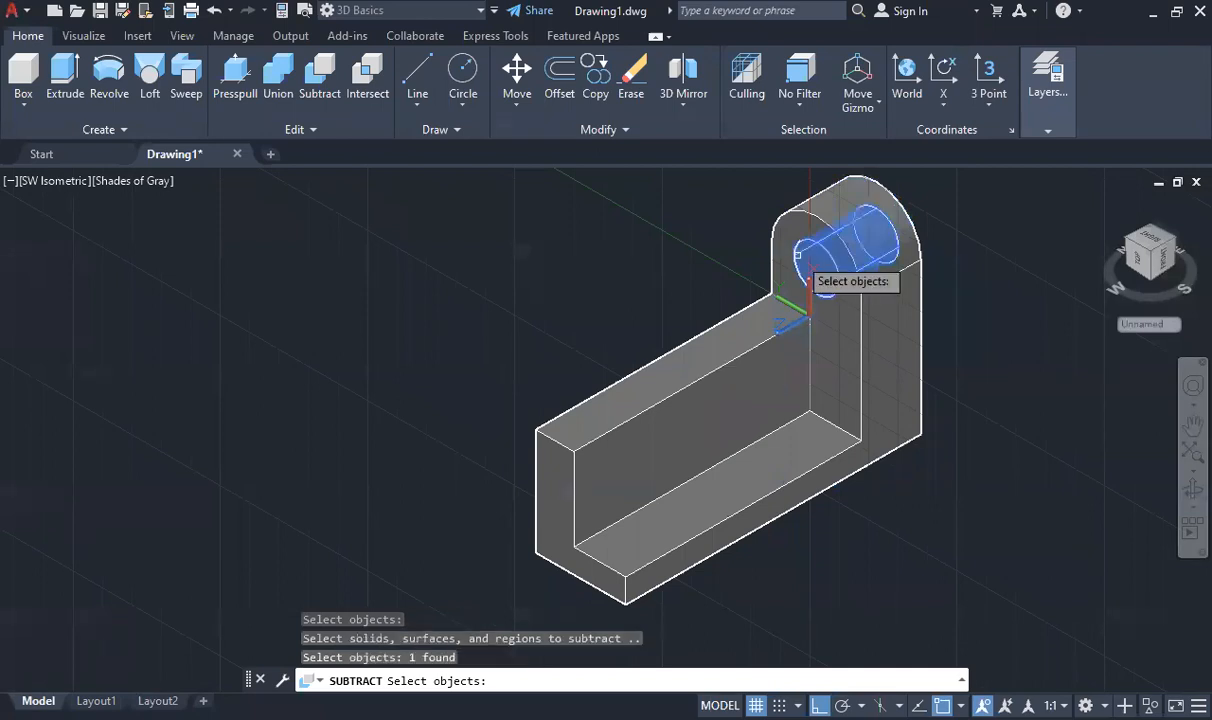
key(Return)
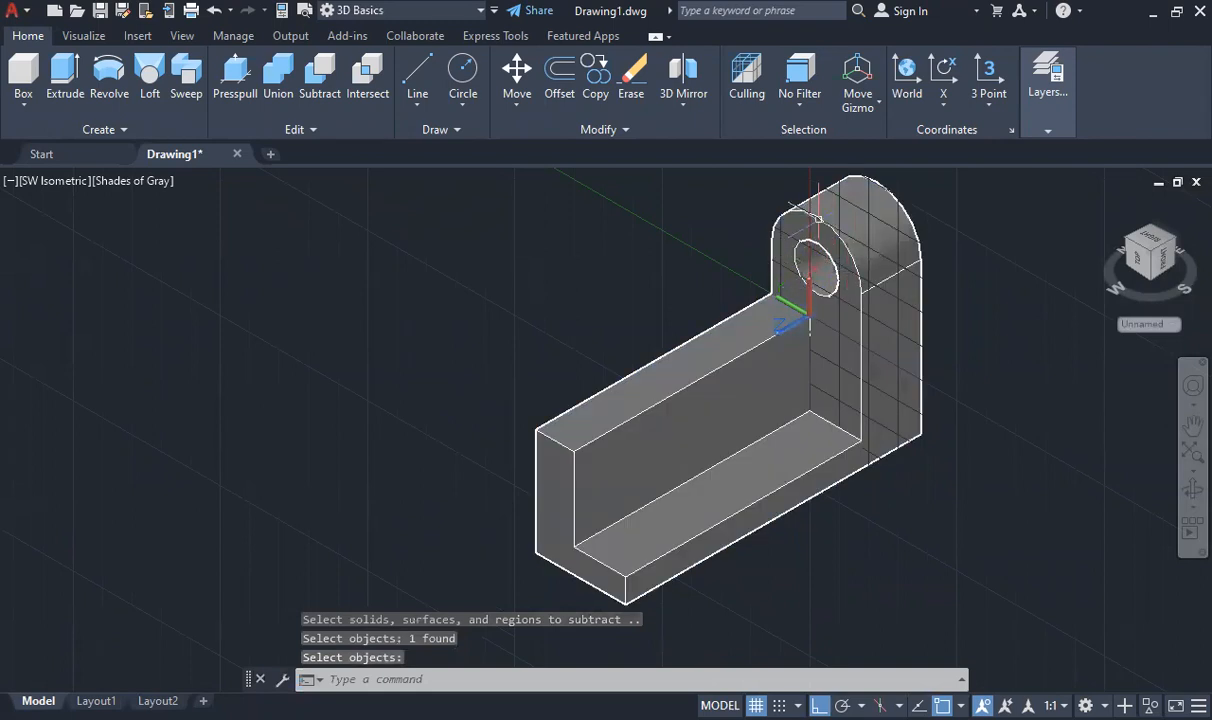
key(Return)
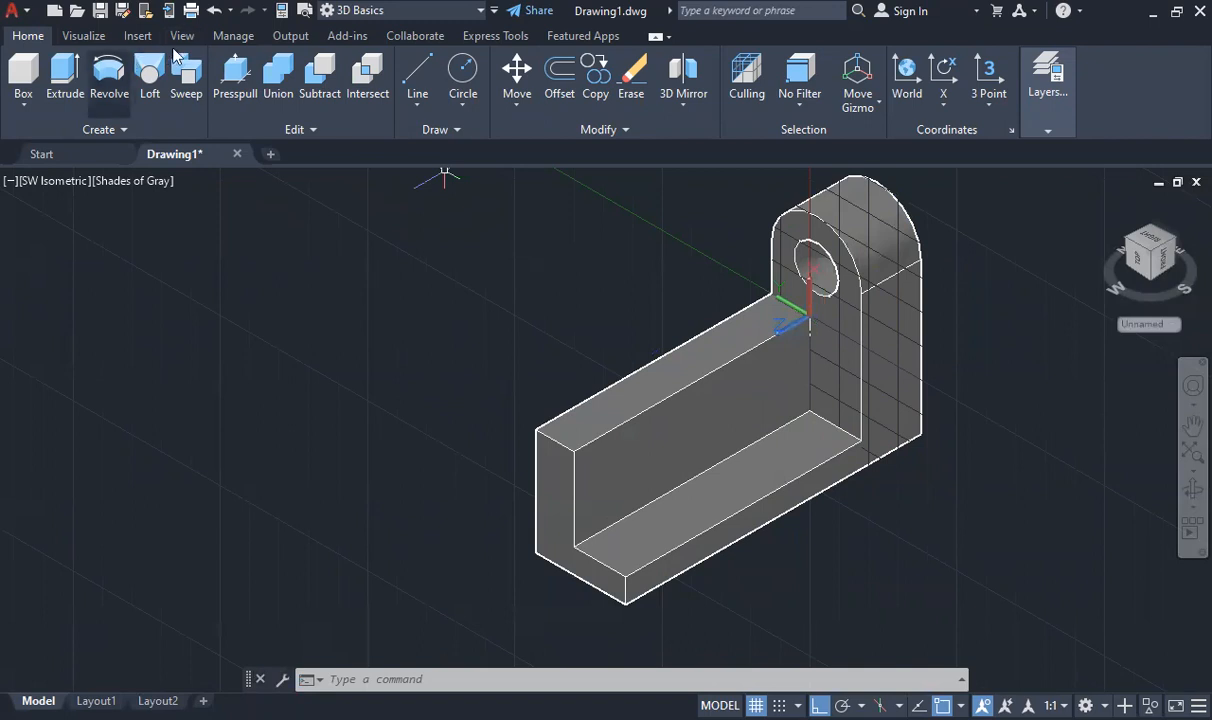
Review the bracket's hole in the Shaded with edges and Realistic visual styles, and return to 2D Wireframe
click(95, 37)
click(377, 62)
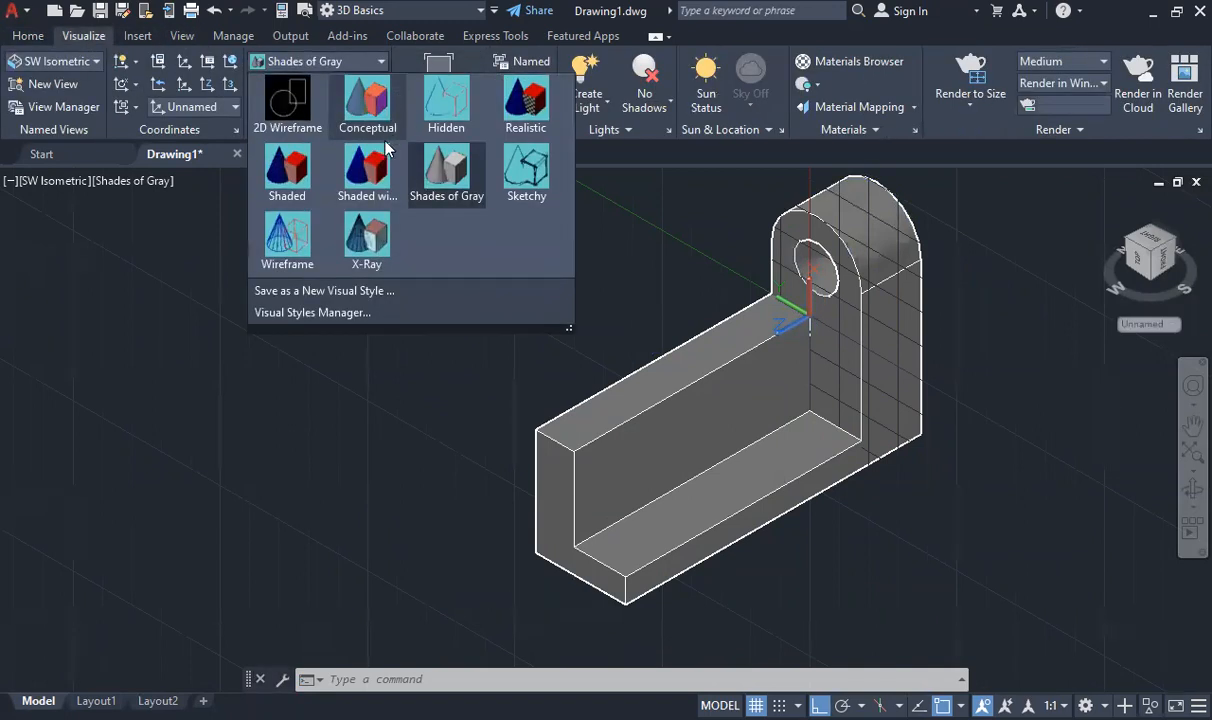
click(362, 190)
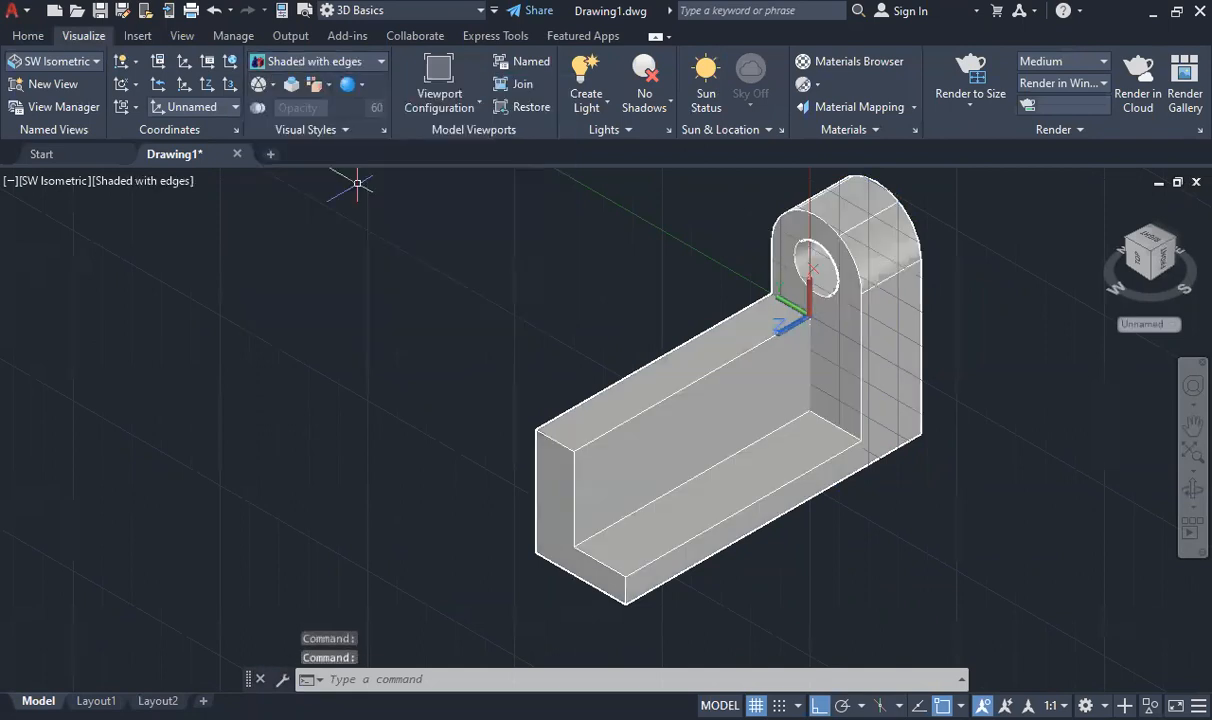
click(346, 62)
click(497, 92)
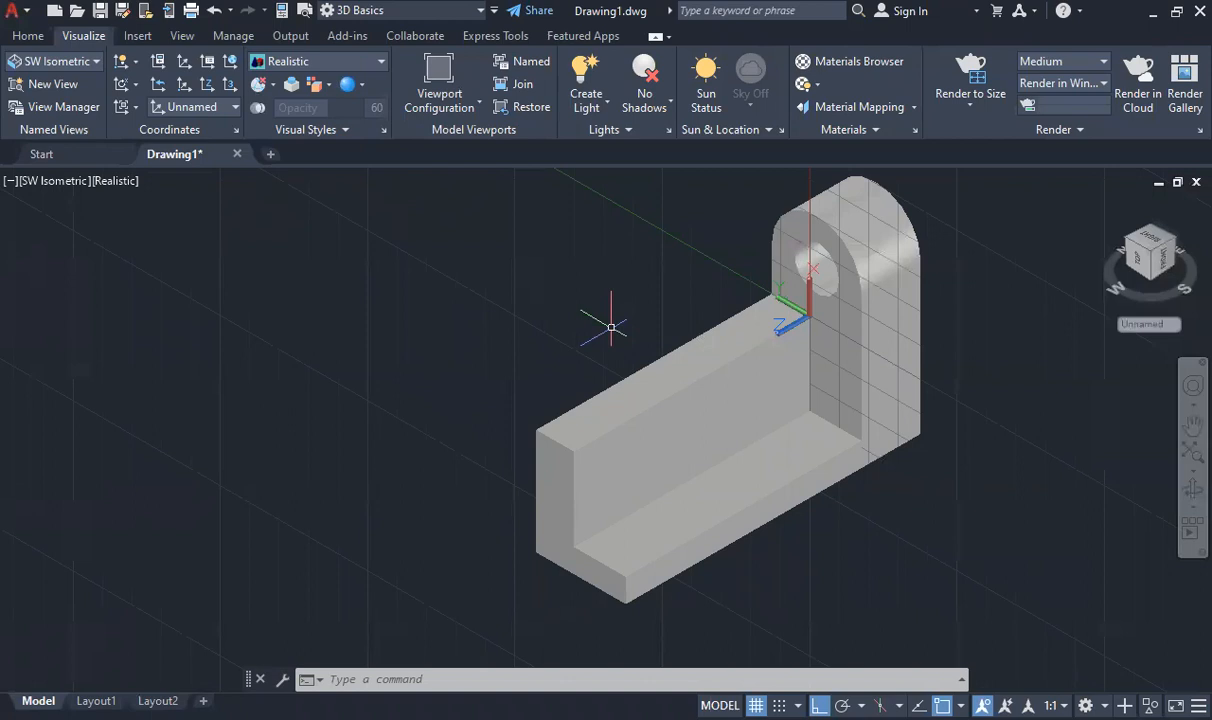
click(336, 64)
click(289, 93)
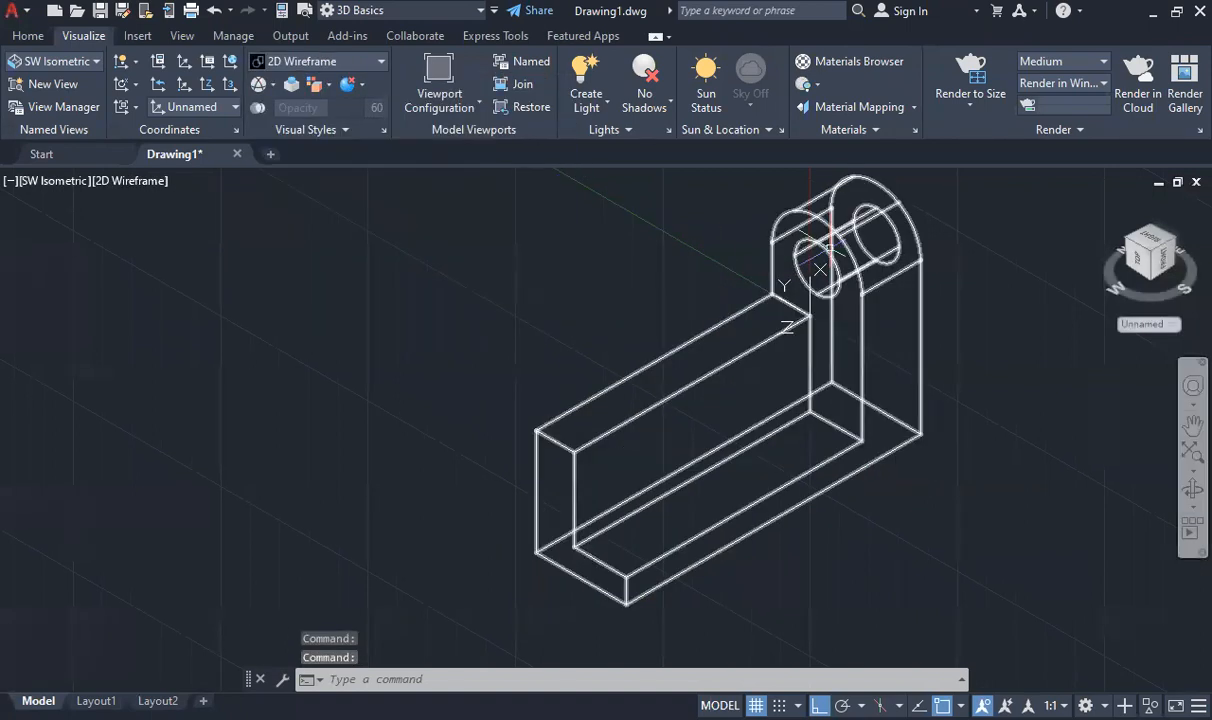
Undo the visual style changes and the subtraction of the cylinder from the bracket
key(ctrl+z)
key(ctrl+z)
key(ctrl+z)
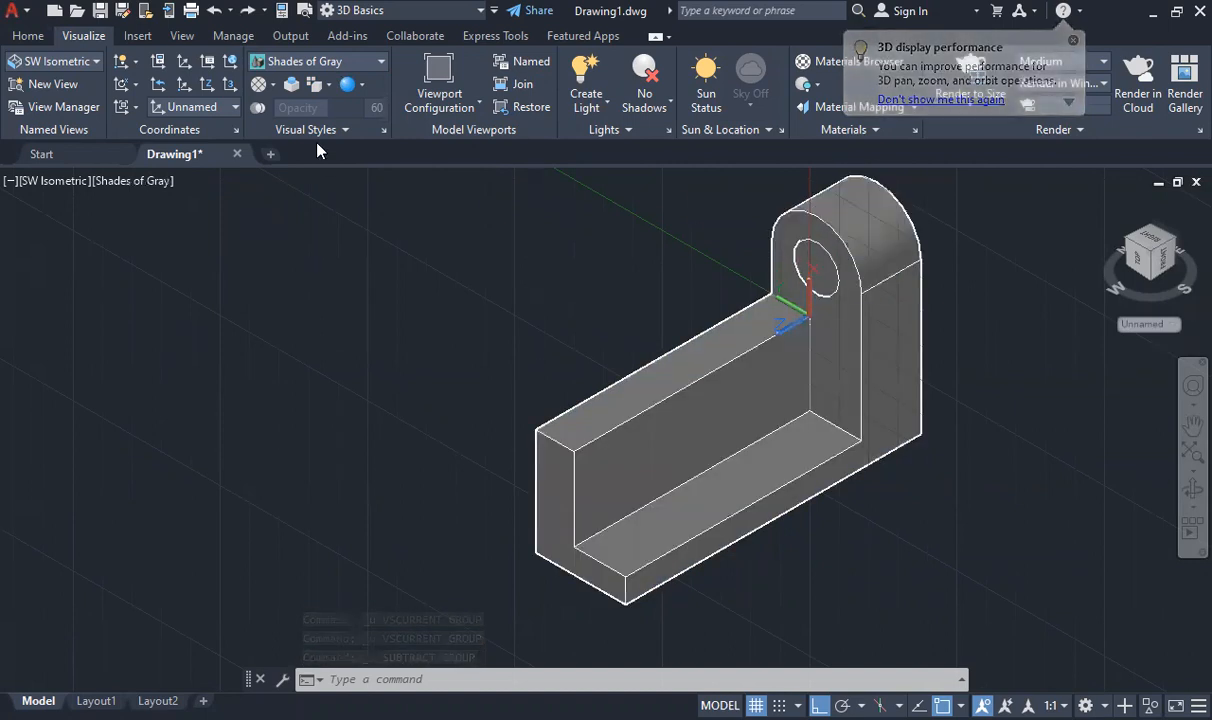
Set the visual style to 2D Wireframe and subtract the cylinder from the bracket body to cut the upright's hole
click(316, 62)
click(276, 96)
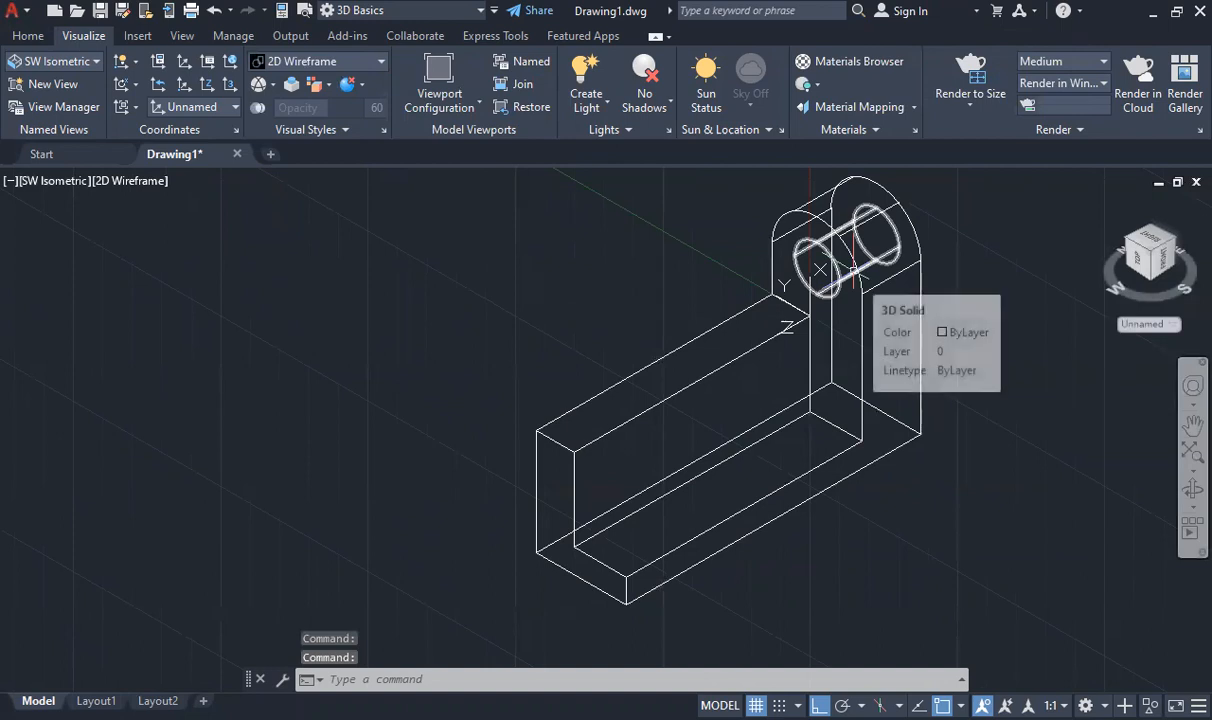
text(sub)
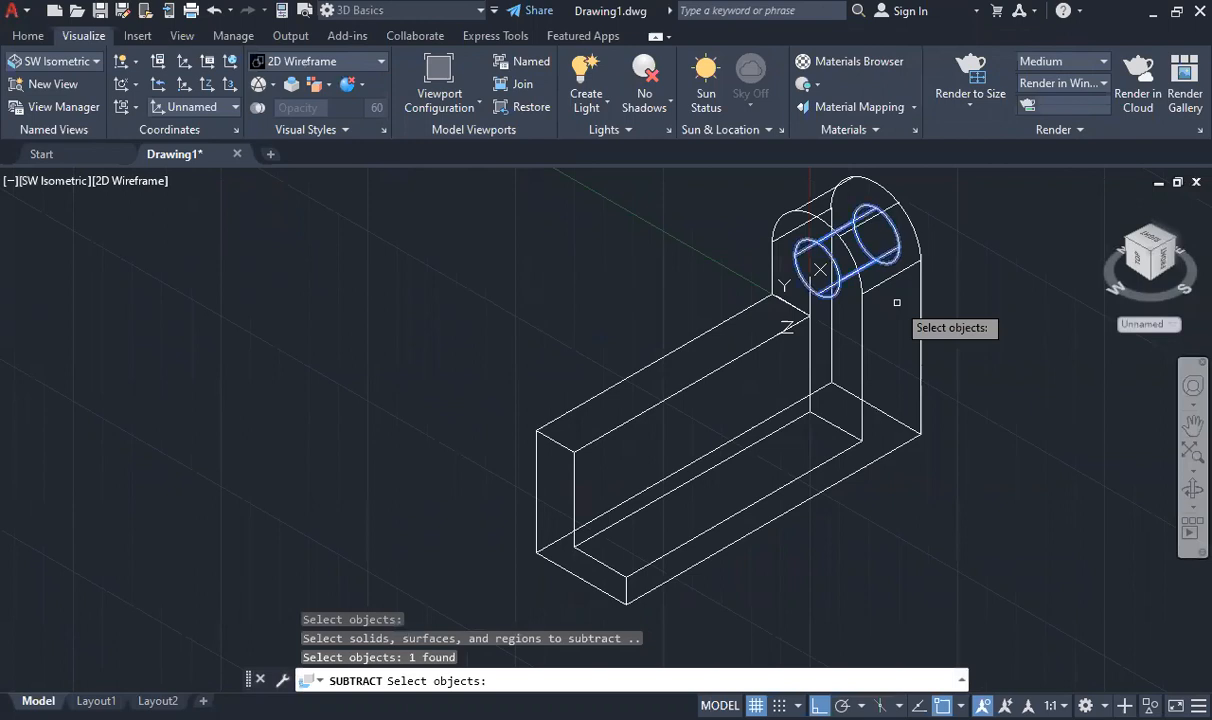
key(Return)
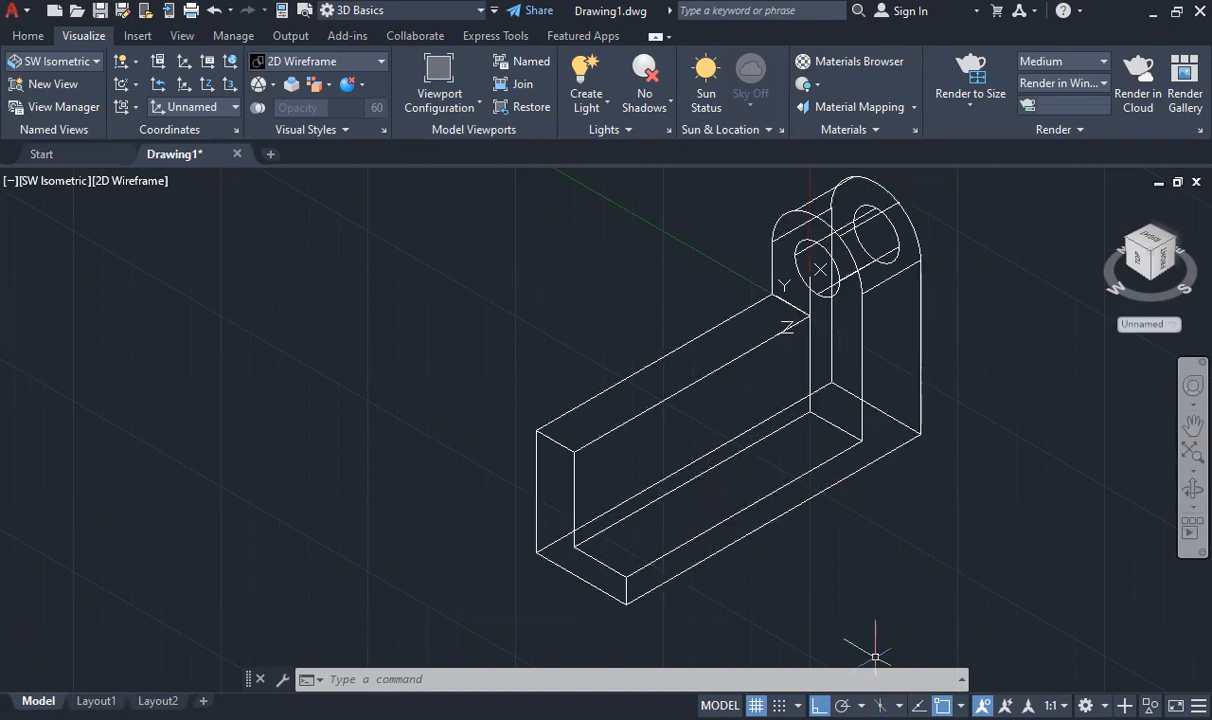
Place the UCS origin at the outer front corner of the base's top face, with X along the long edge and Y along the end edge
click(426, 256)
click(683, 512)
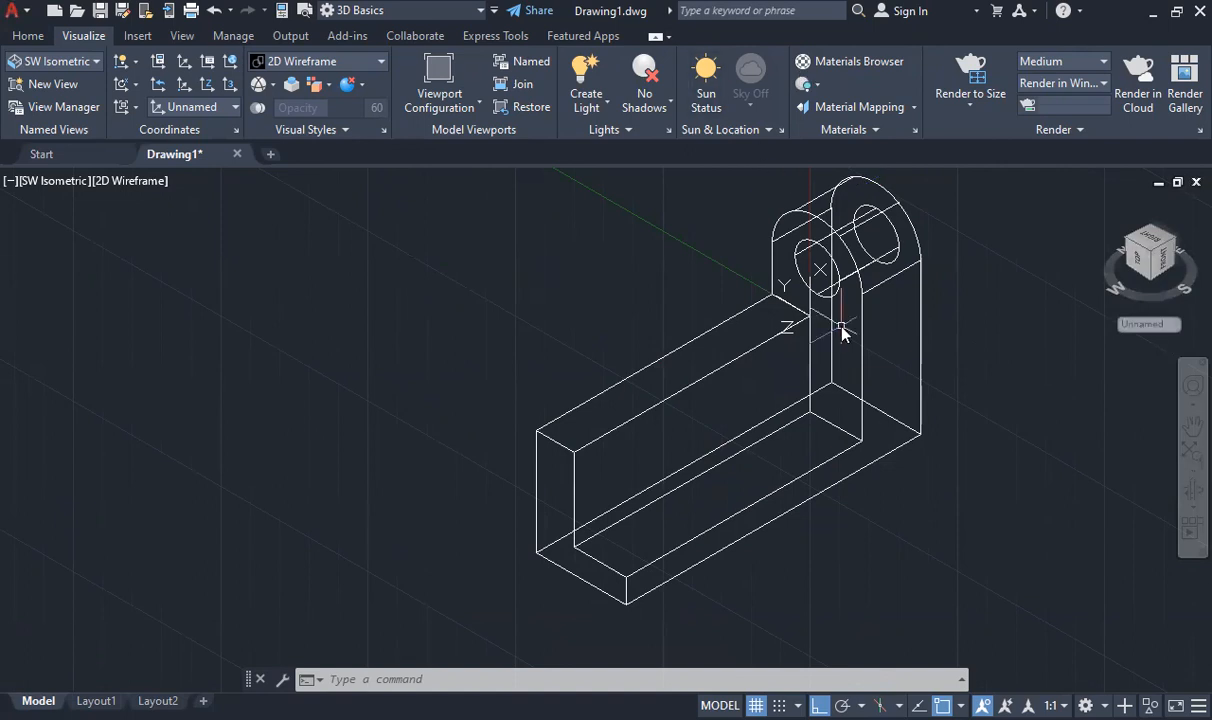
text(UCS)
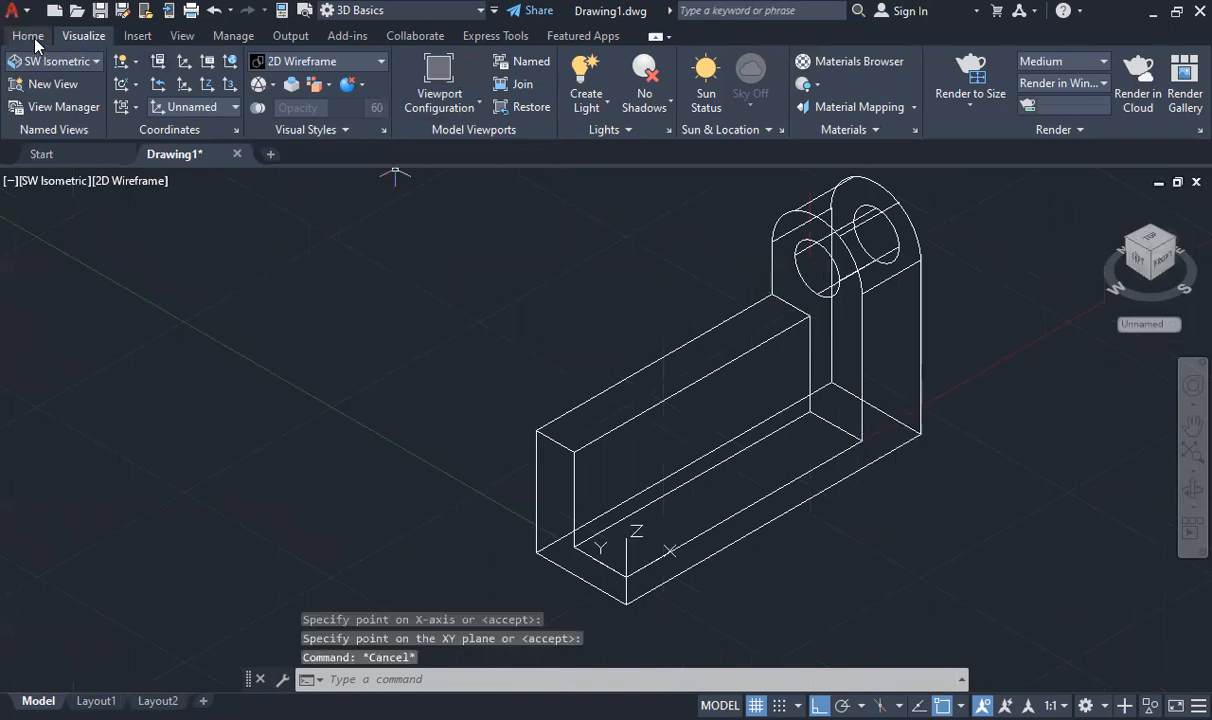
Draw a line from the UCS origin 13 along the base's end edge, continuing 25 and 50 parallel to the long edge
click(30, 37)
click(417, 104)
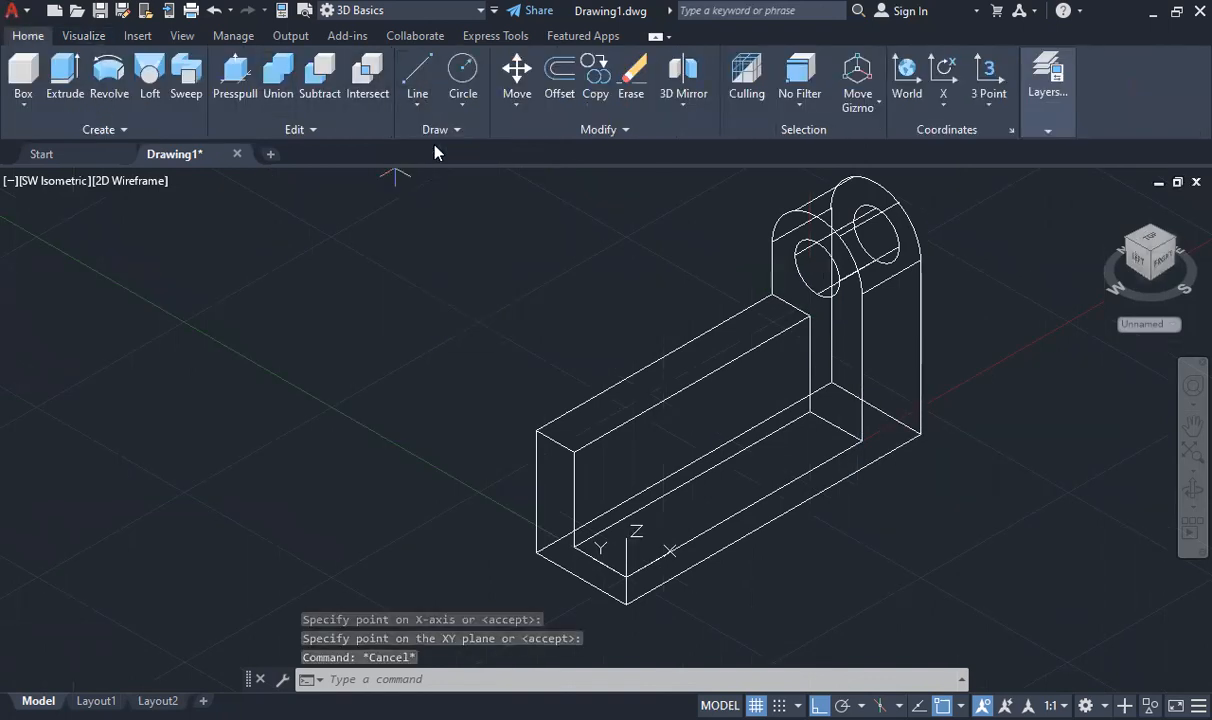
text(l)
key(Return)
click(588, 555)
text(13)
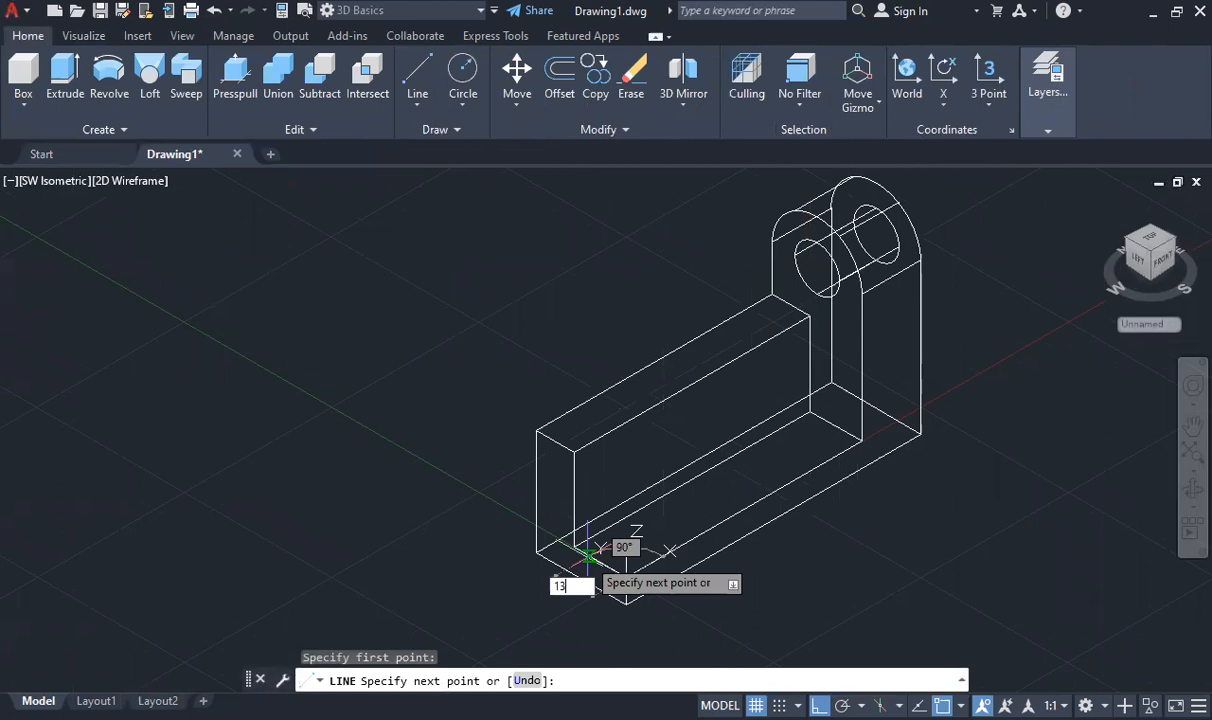
key(Return)
text(50)
key(Return)
key(Escape)
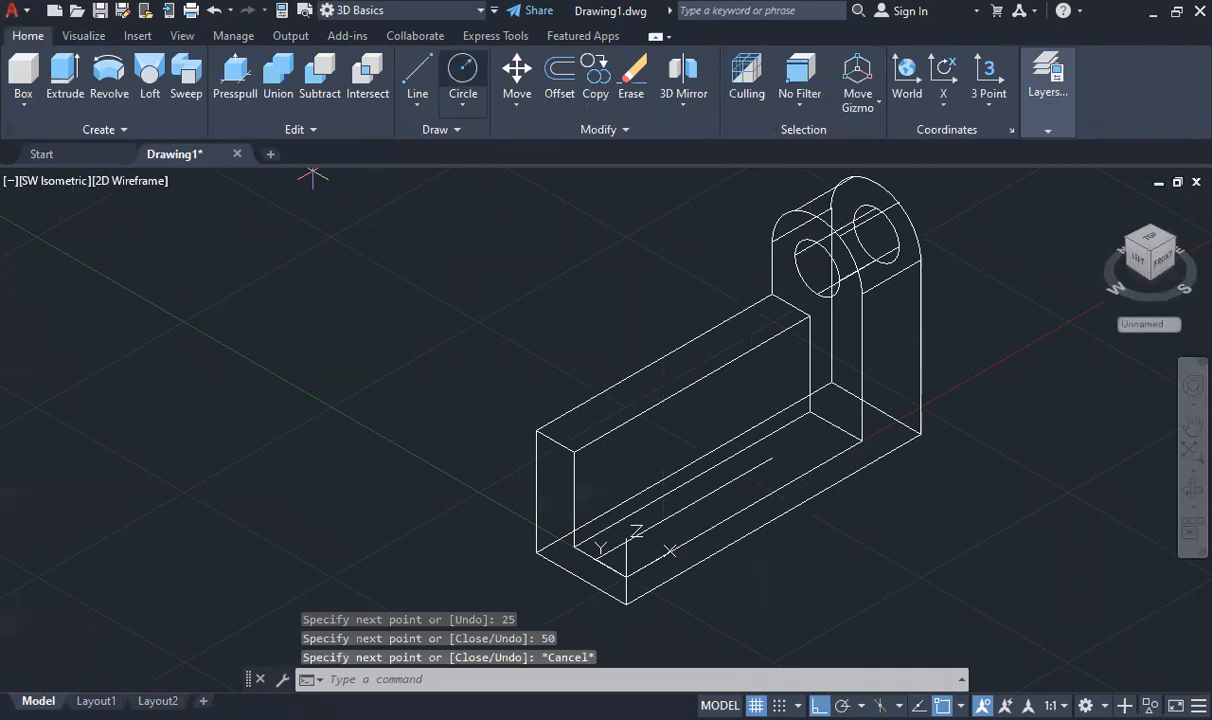
Draw two circles of radius 6.5 on the base, centred at both ends of the 50-long construction line
click(463, 76)
click(772, 458)
text(6.5)
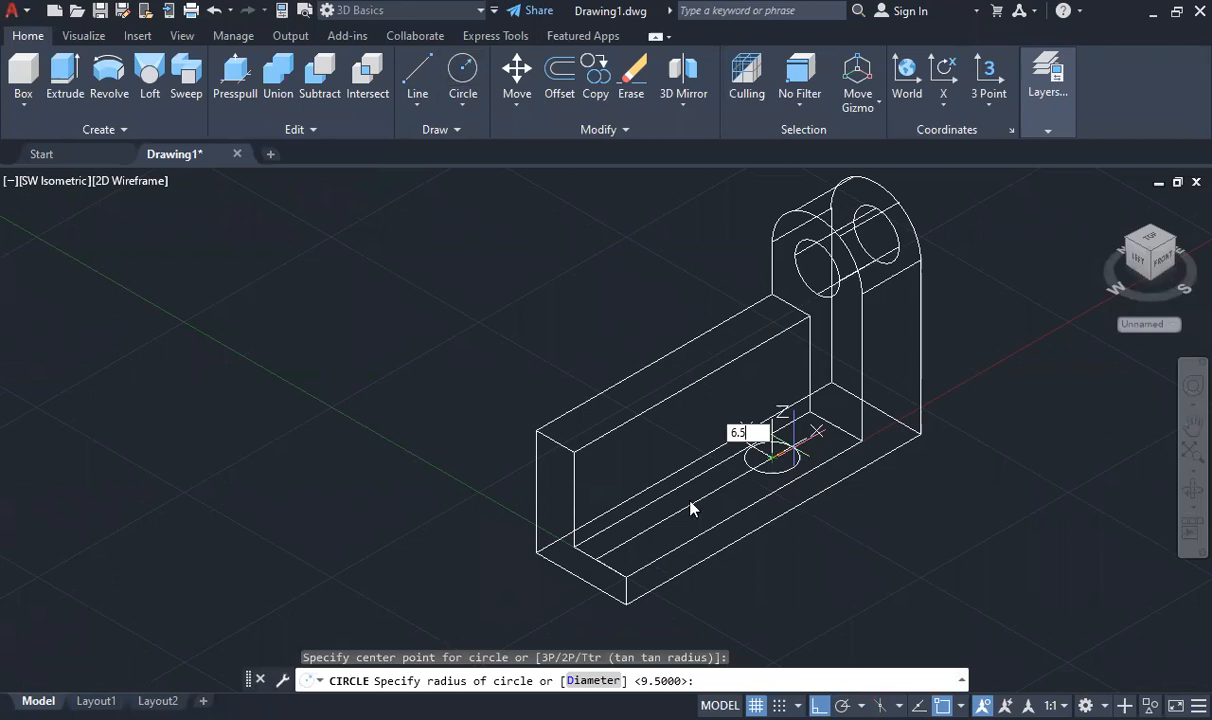
key(Return)
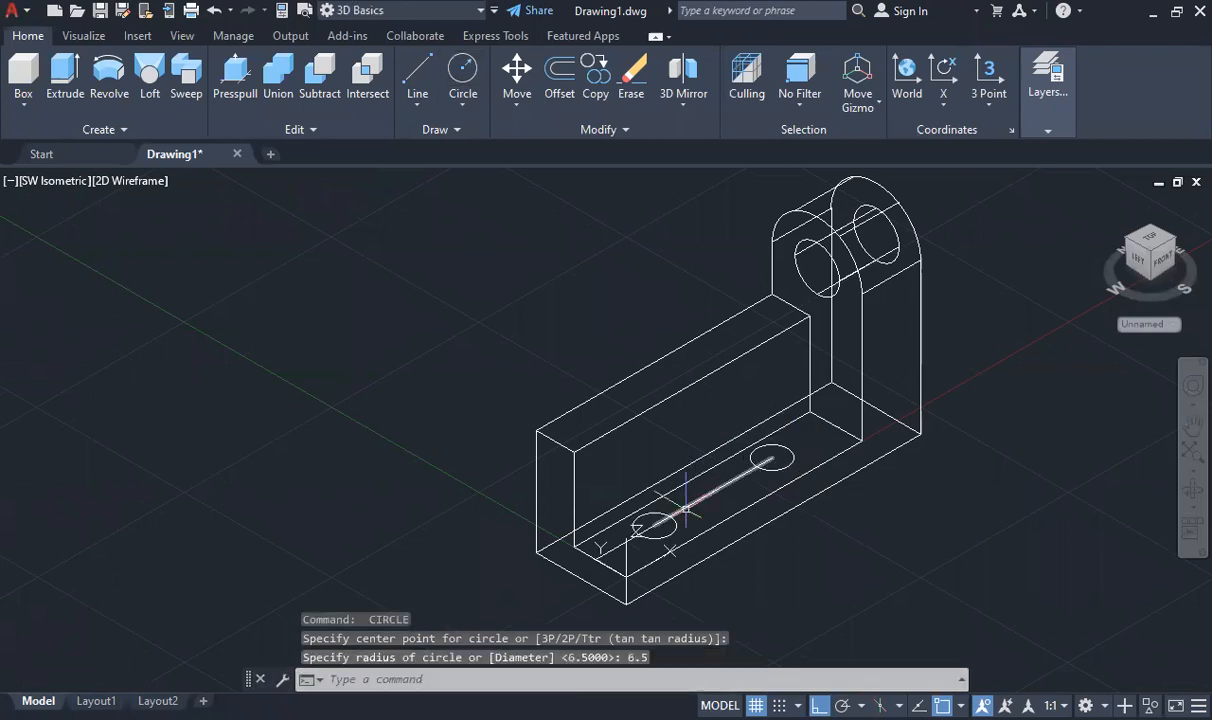
Erase the three construction line segments on the base, keeping the two circles
click(686, 508)
key(Delete)
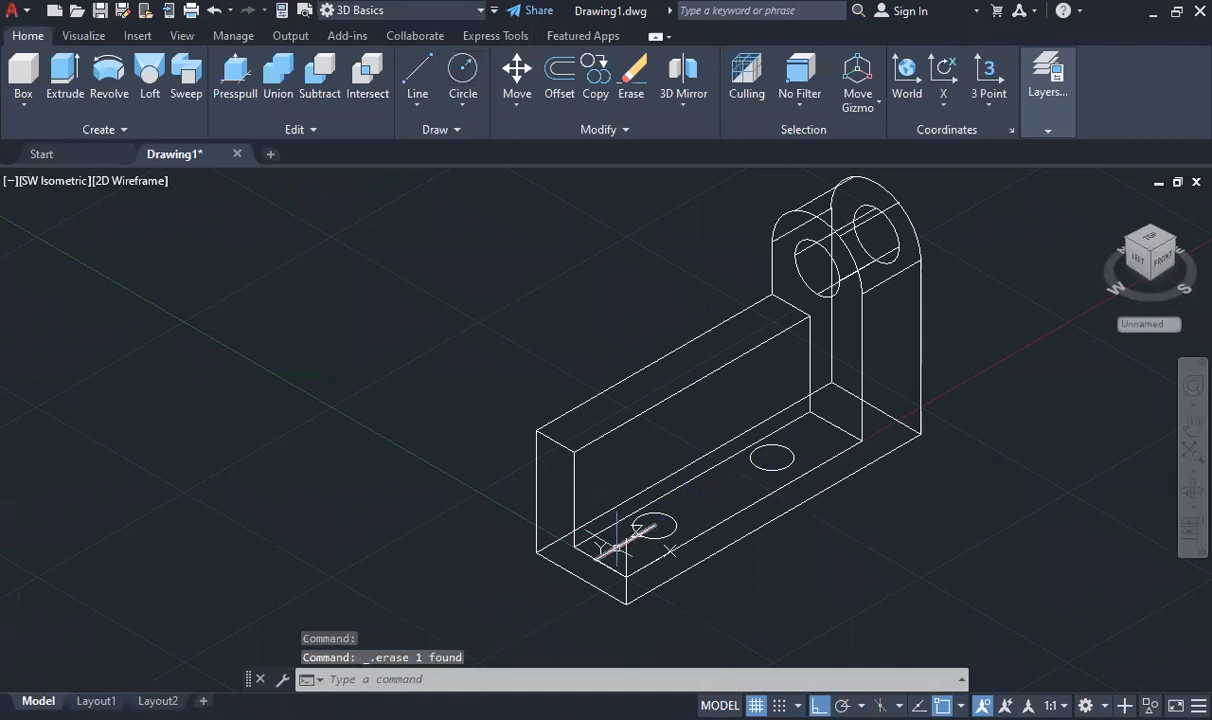
click(617, 548)
key(Delete)
click(629, 546)
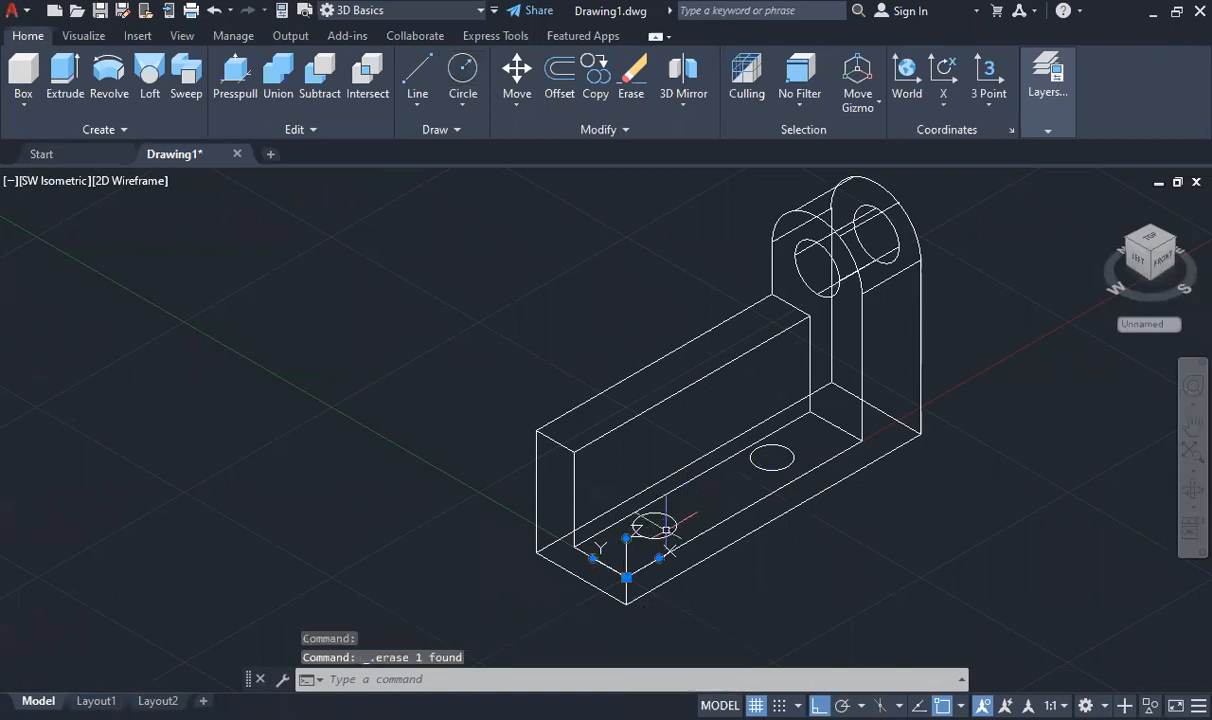
key(Escape)
scroll(631, 556, up, 8)
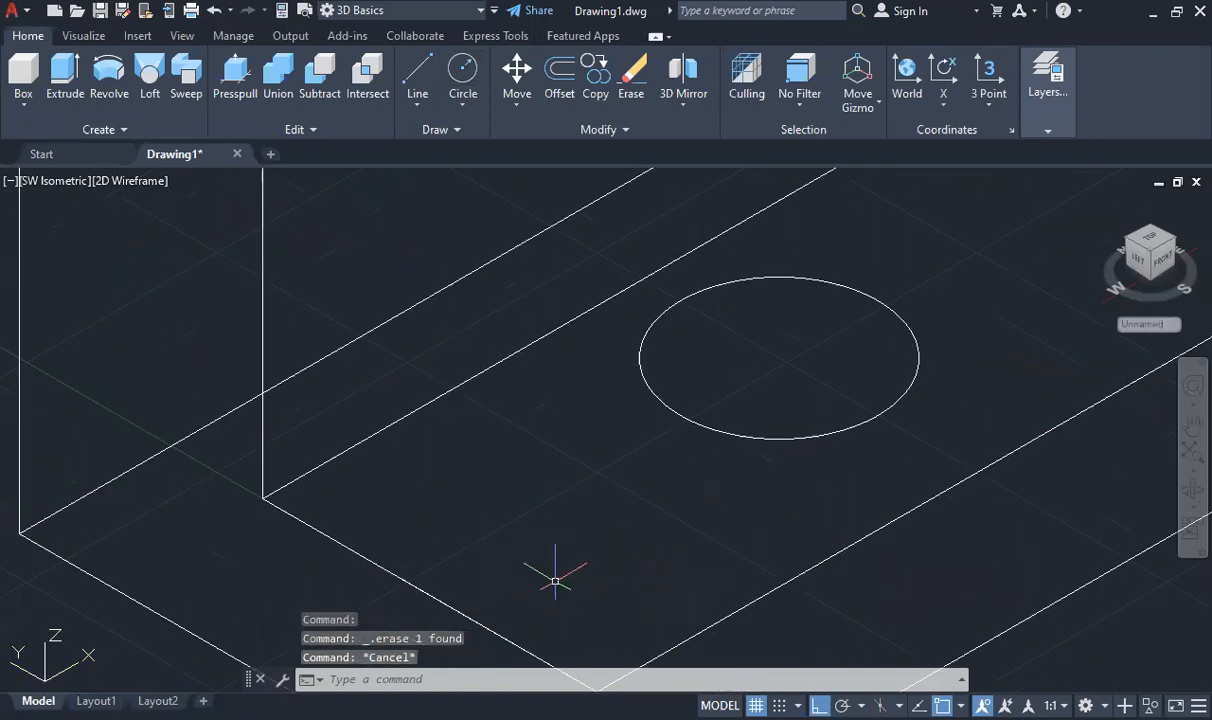
click(447, 607)
key(Delete)
scroll(380, 350, down, 8)
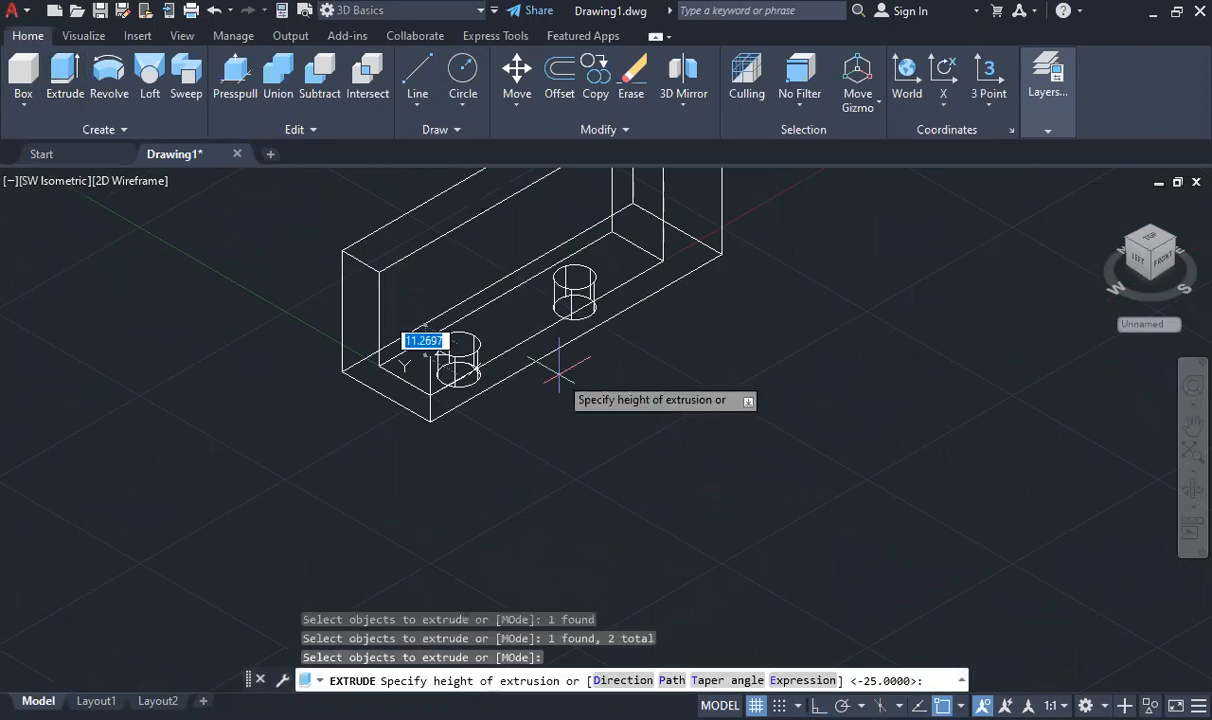
Try to extrude both base circles 25 downward
key(F8)
text(25)
key(Return)
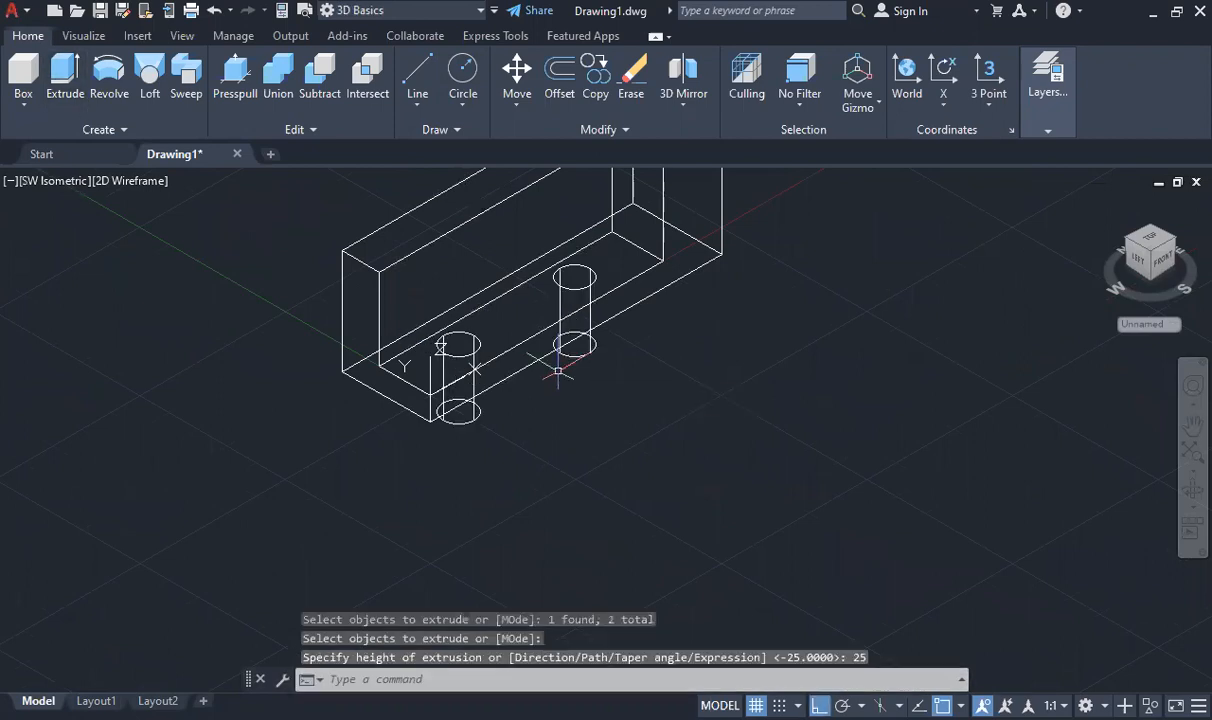
key(ctrl+z)
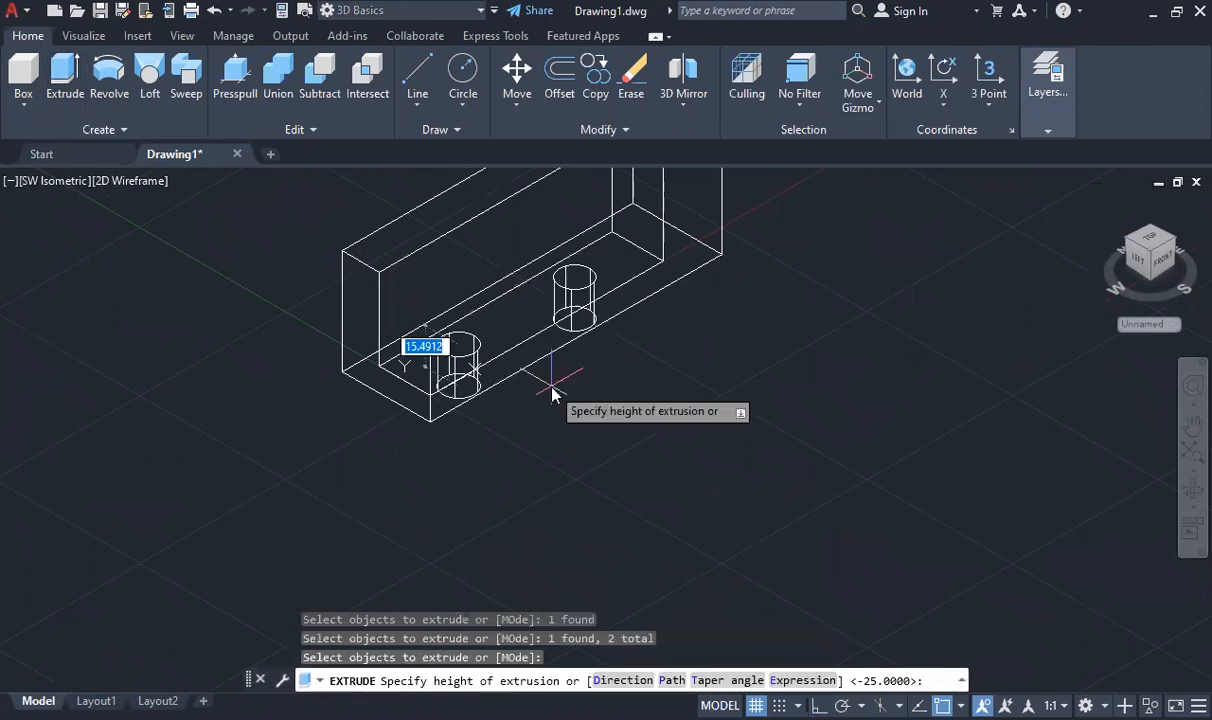
Extrude both base circles 10 downward through the base's thickness
text(10)
key(Return)
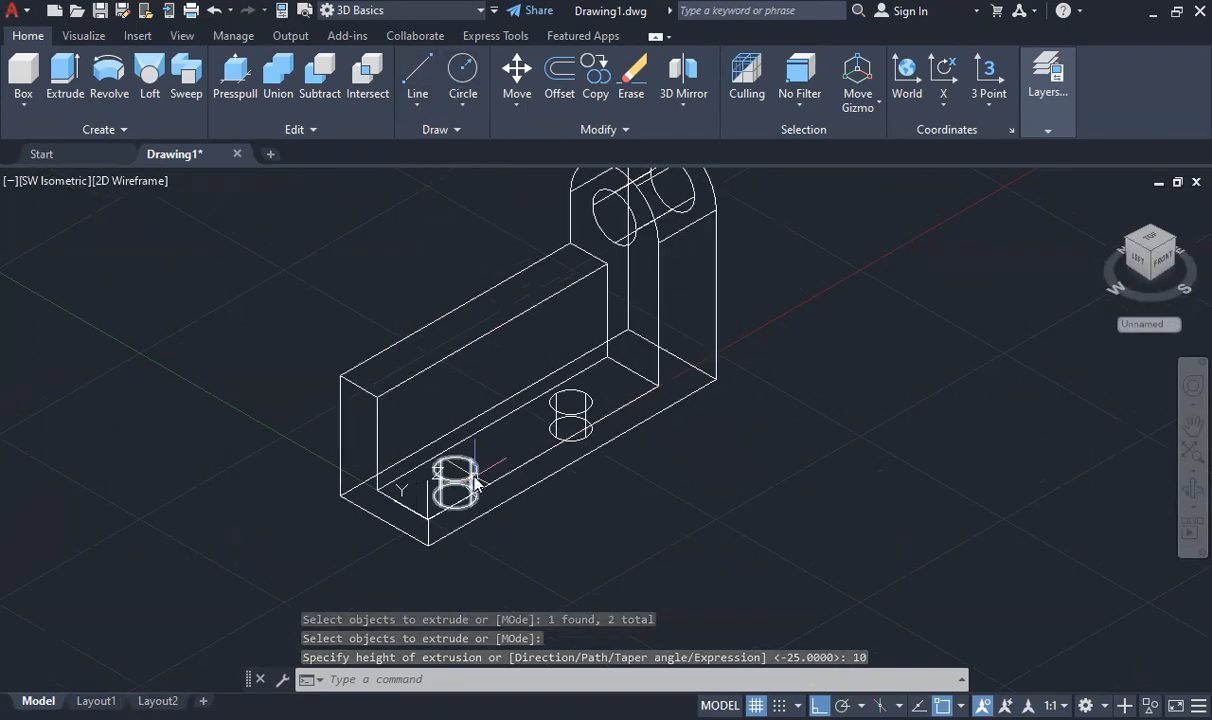
Place the UCS at the side wall's upper inner corner and draw a line from it 16 along the top edge and 10 down
text(ucs)
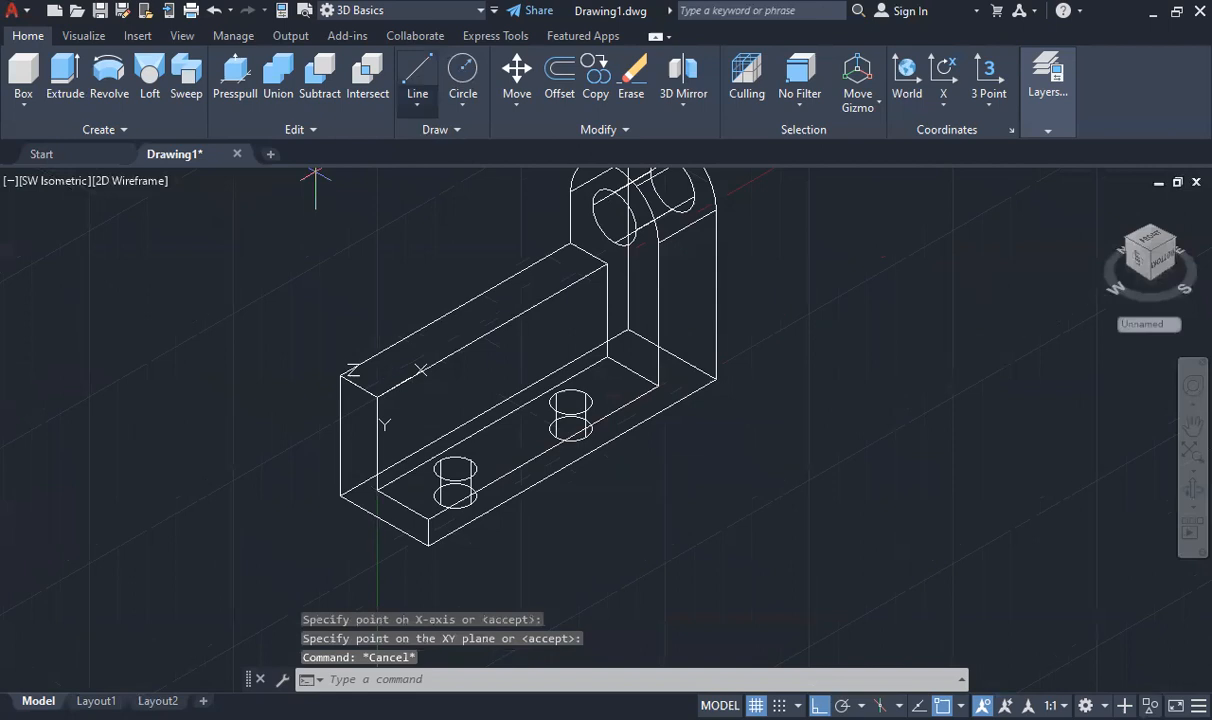
click(417, 75)
click(377, 397)
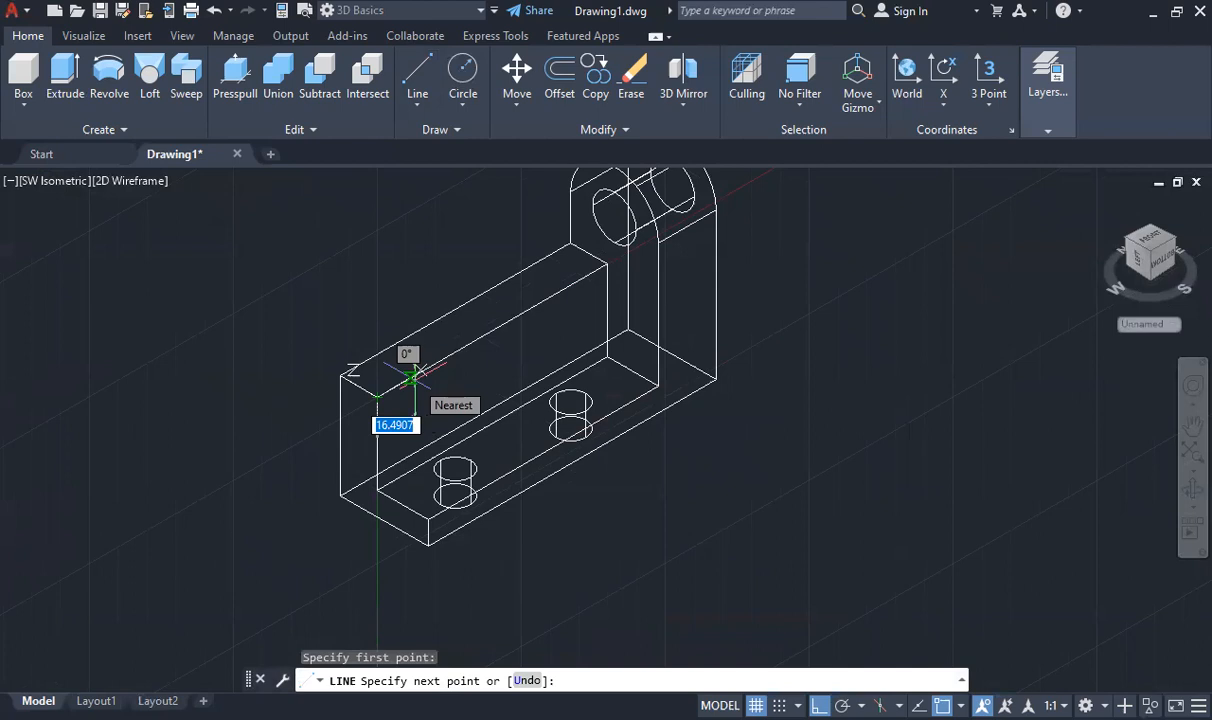
text(16)
key(Return)
text(10)
key(Return)
key(Escape)
Draw a closed rectangular polyline 70 by 16 on the side wall, starting from the lower end of the construction line
click(417, 104)
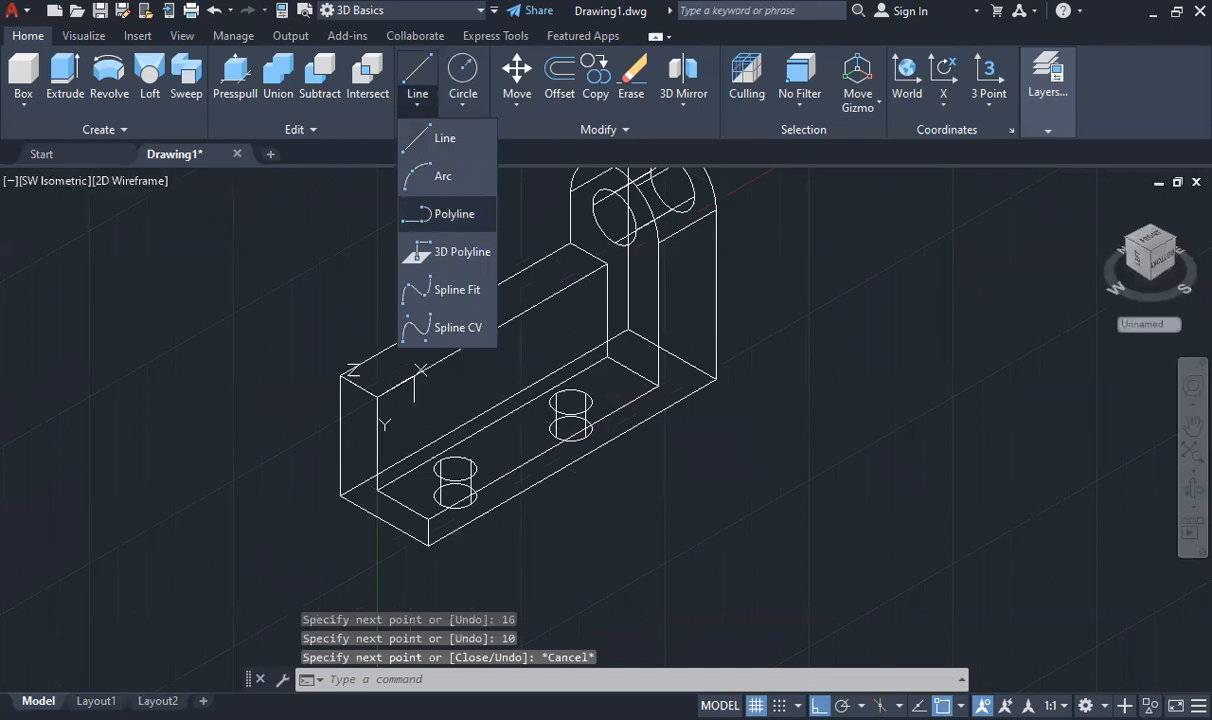
click(454, 214)
click(414, 402)
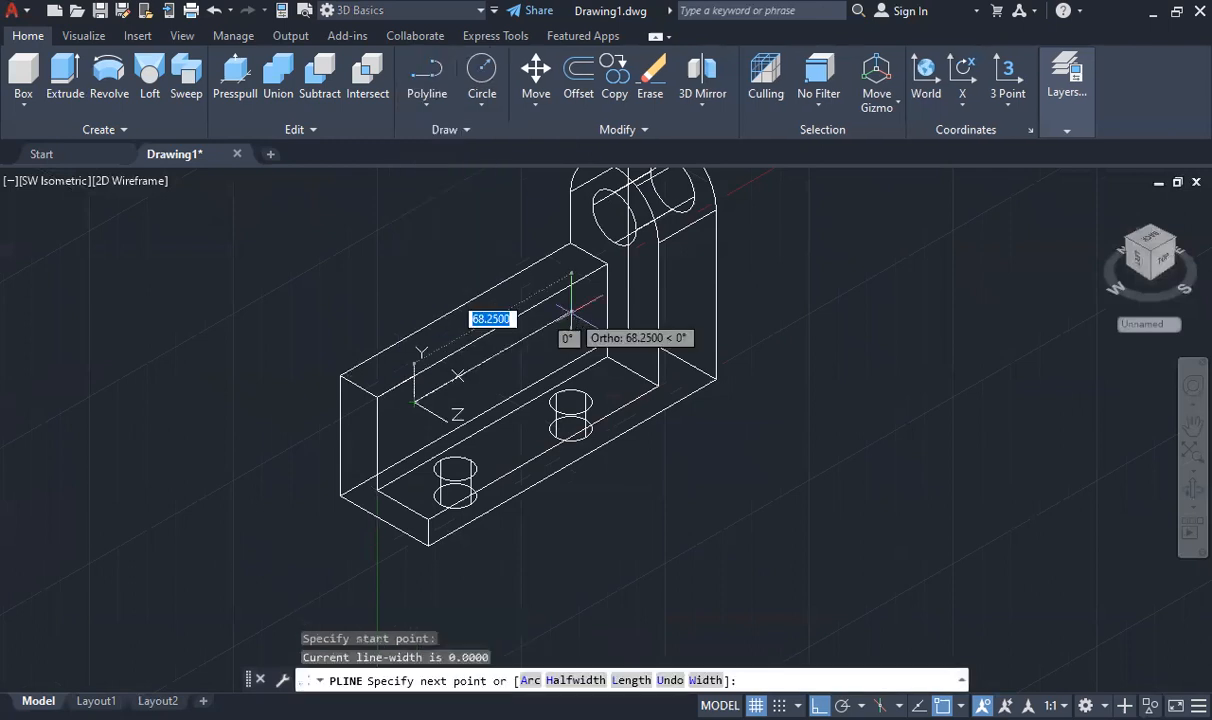
text(70)
key(Return)
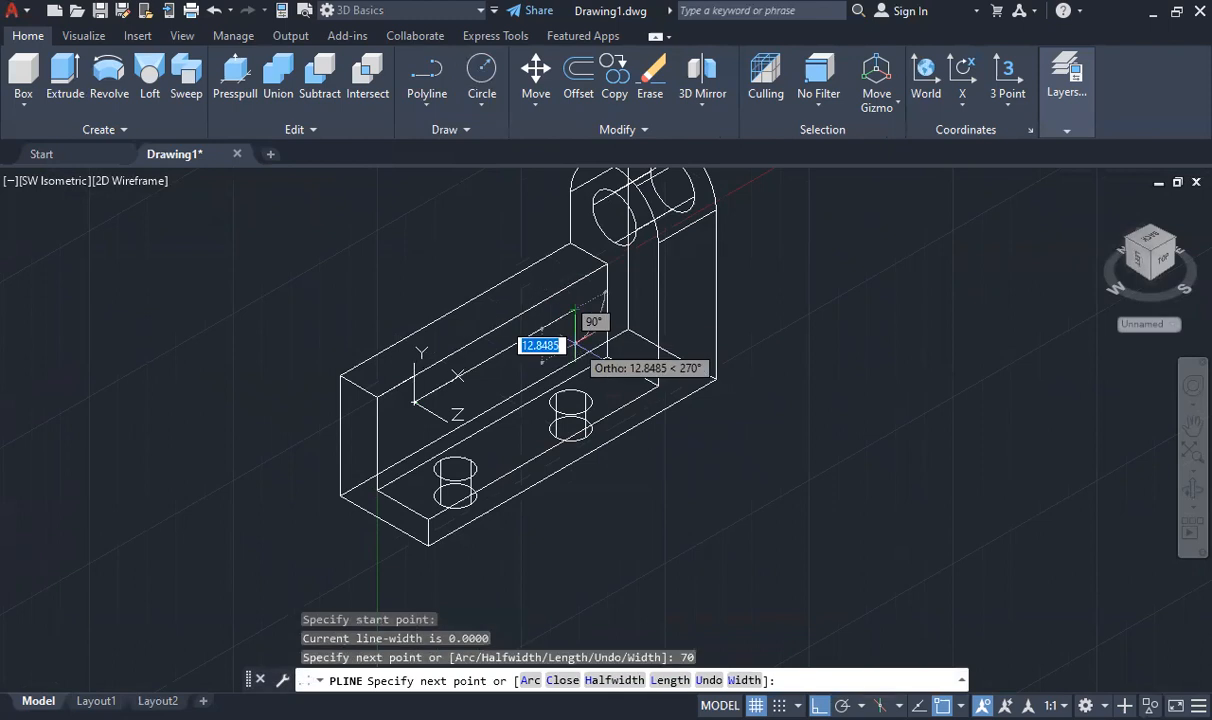
text(10)
key(Return)
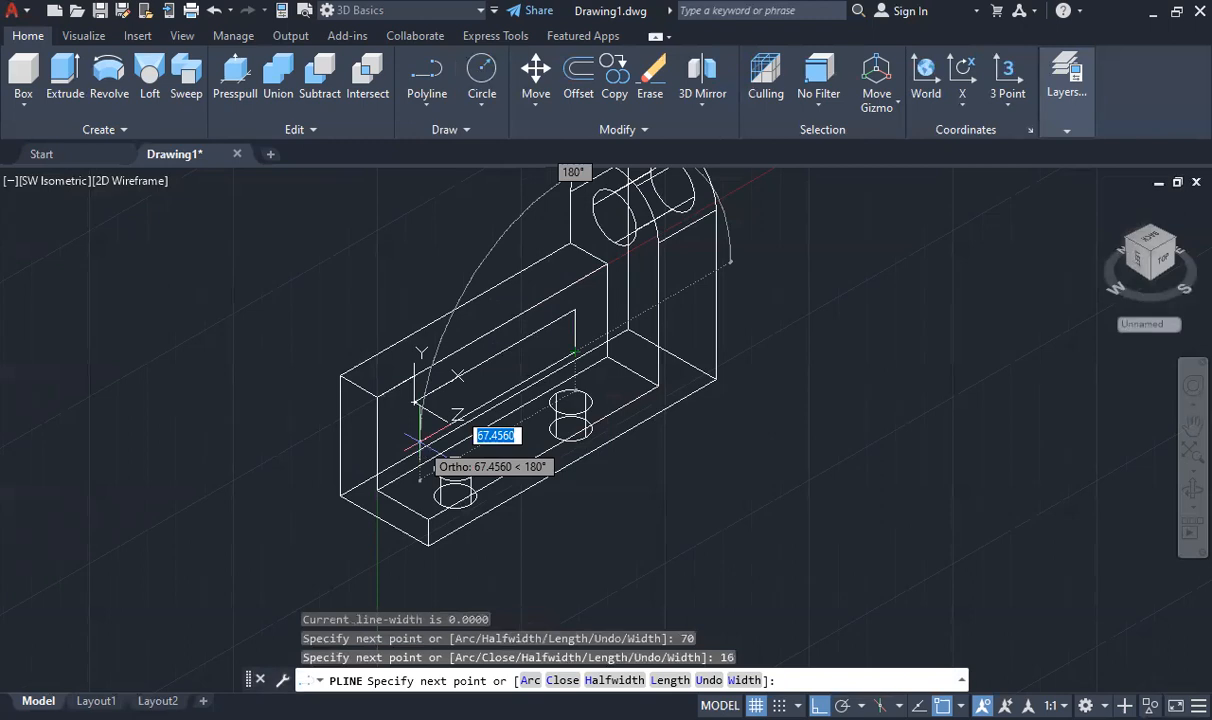
key(Escape)
Erase the two construction lines that located the rectangle on the side wall
key(Delete)
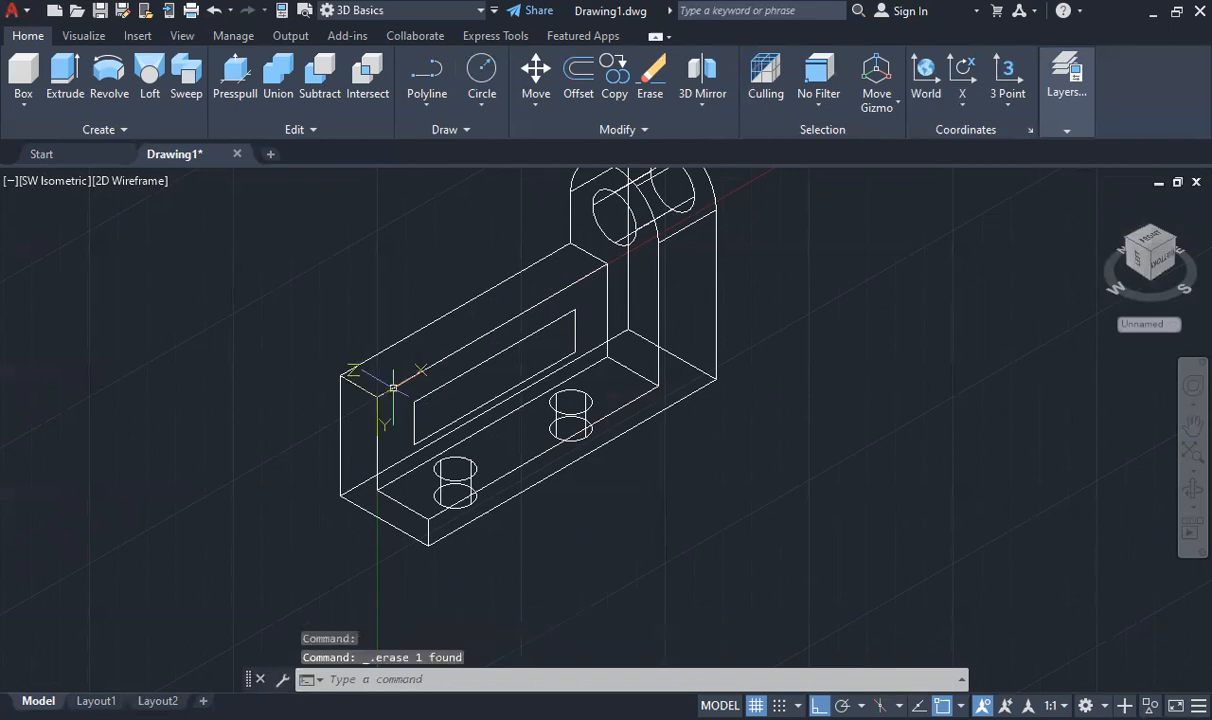
scroll(405, 378, up, 6)
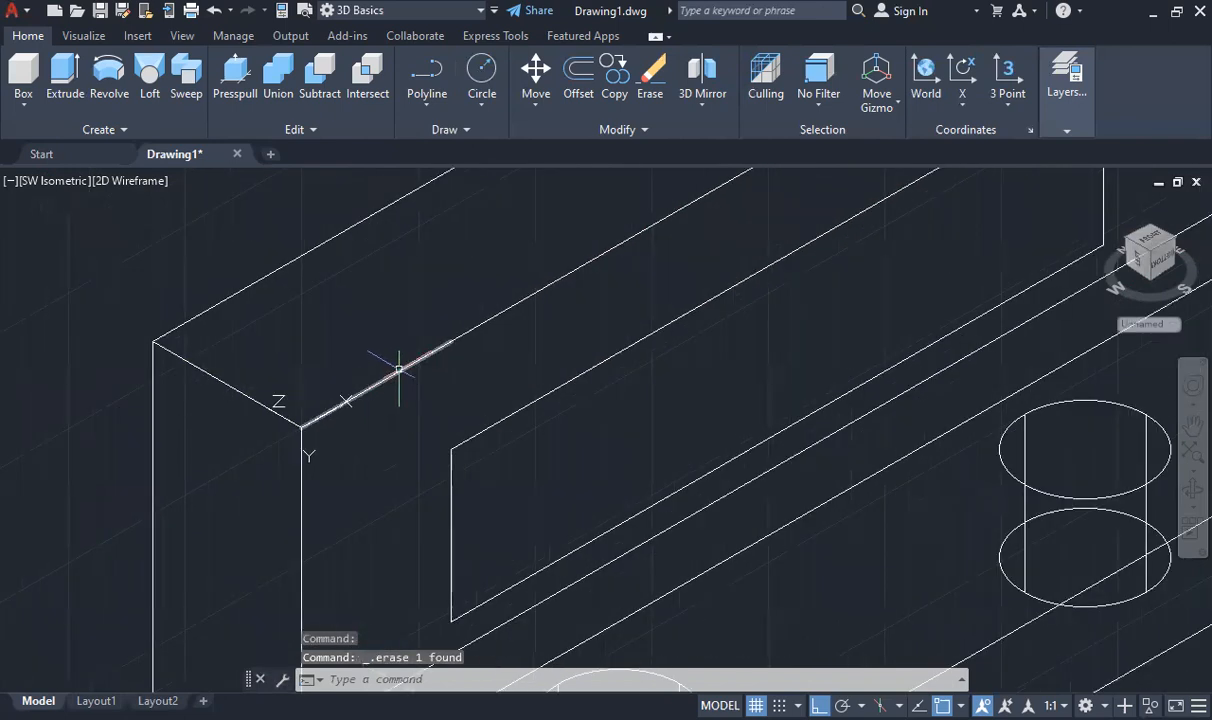
scroll(399, 370, down, 6)
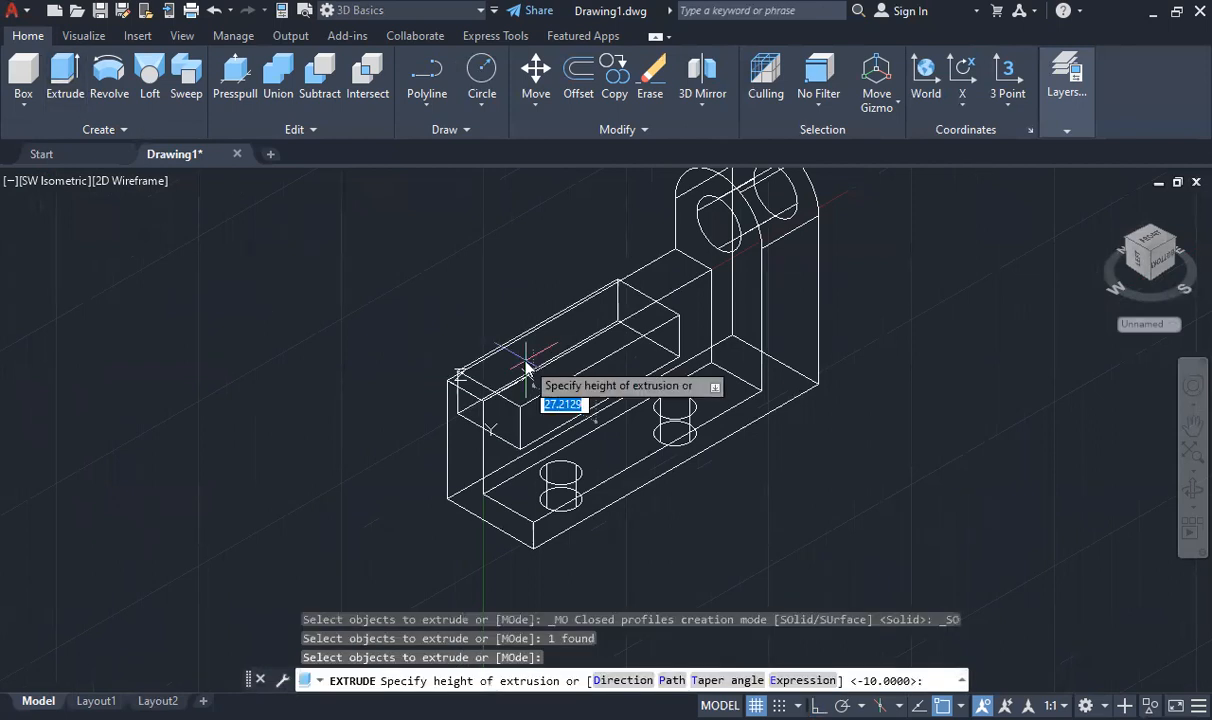
Extrude the rectangle 10 through the side wall and subtract it and both base cylinders from the bracket
text(10)
key(Return)
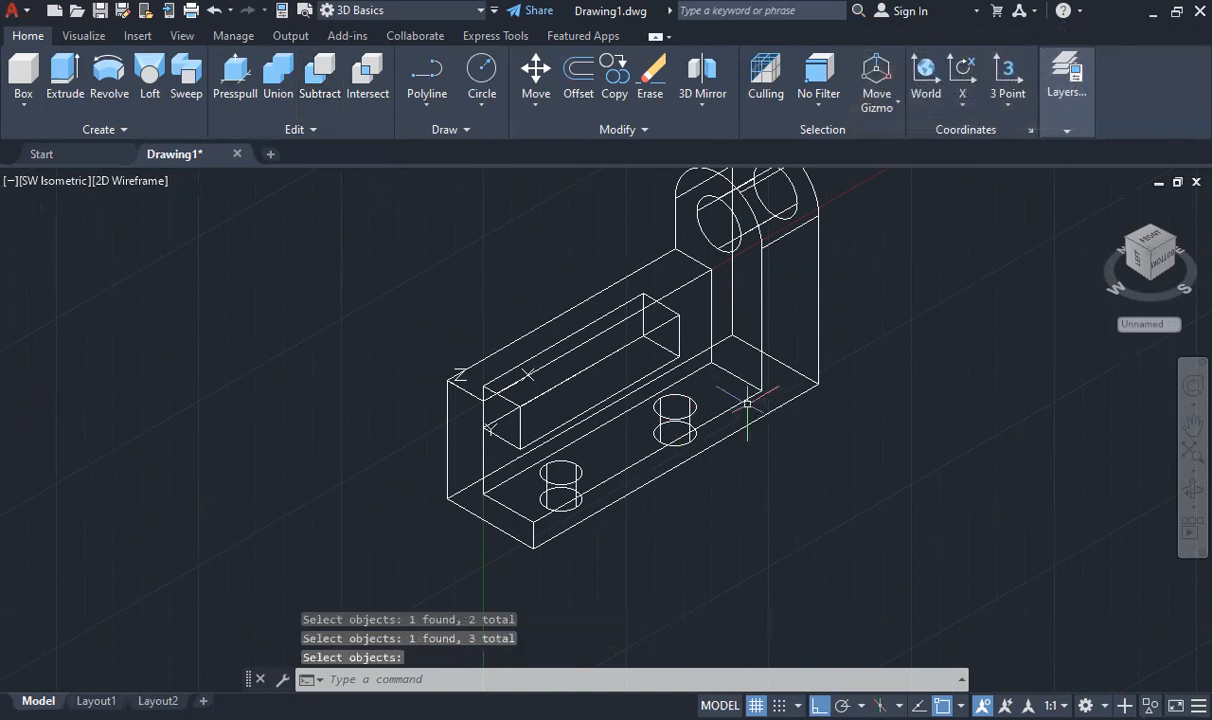
middle_drag(708, 391, 667, 446)
click(687, 417)
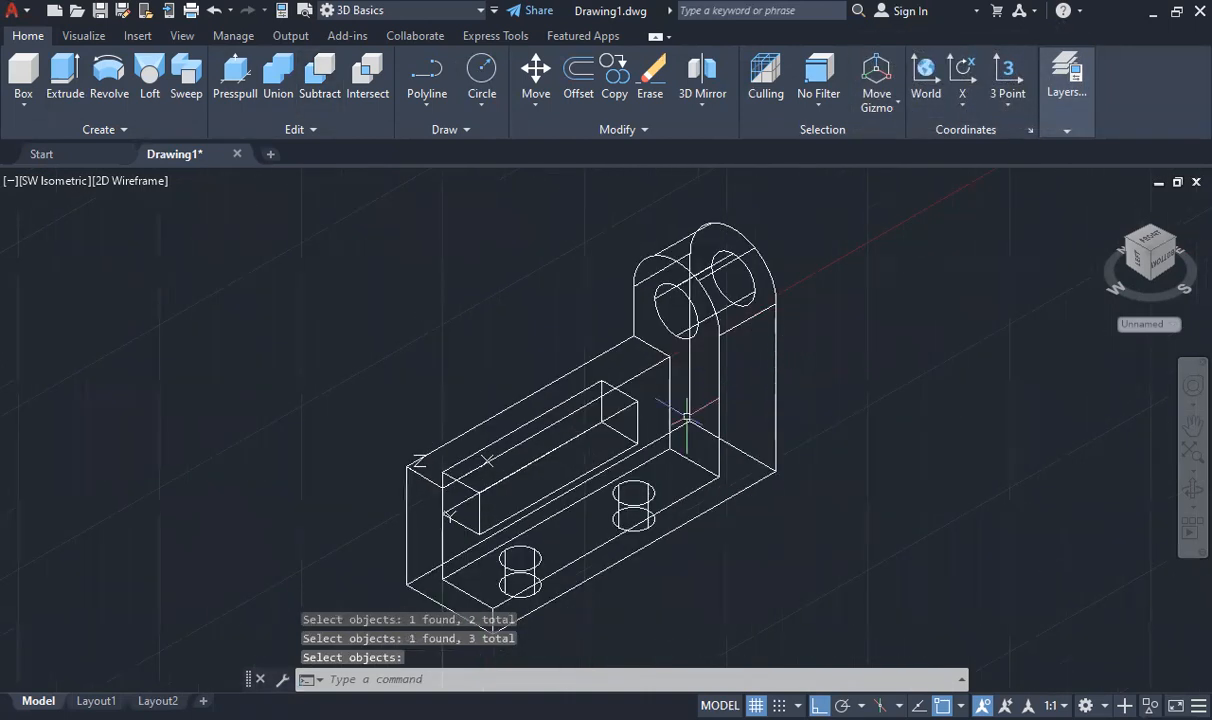
Check the brackets on Layout1, return to model space and reset the UCS to World
click(96, 701)
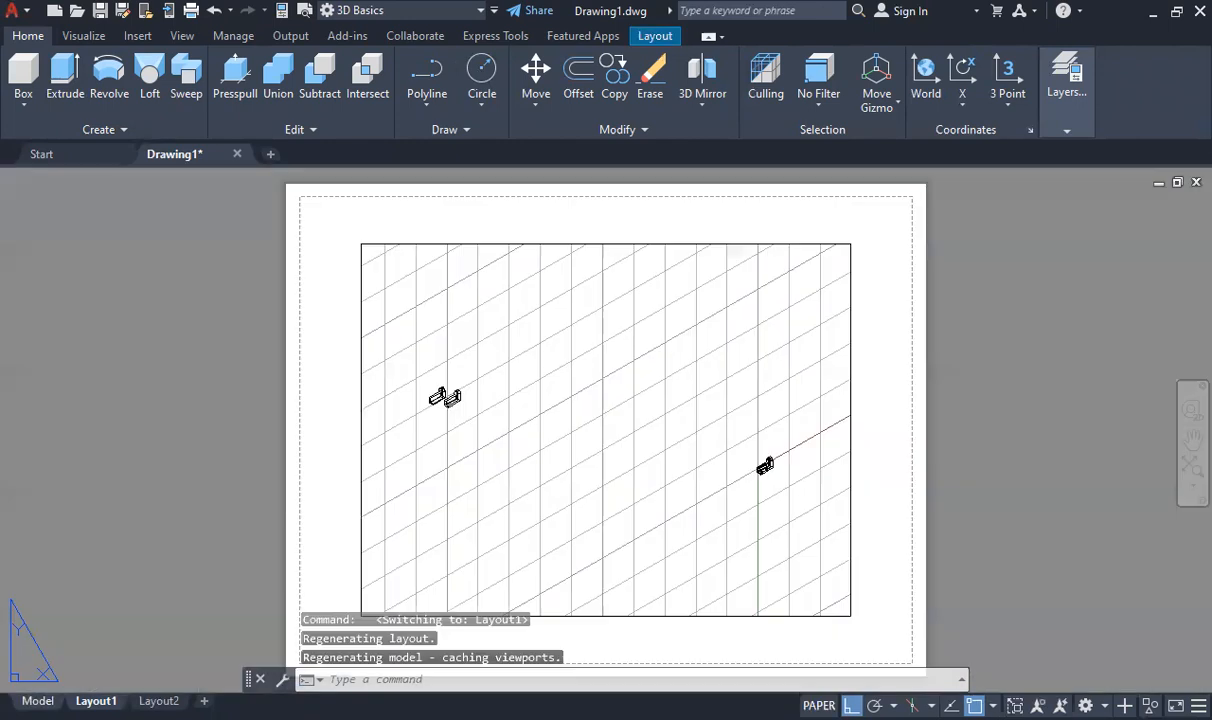
click(38, 701)
scroll(722, 434, down, 2)
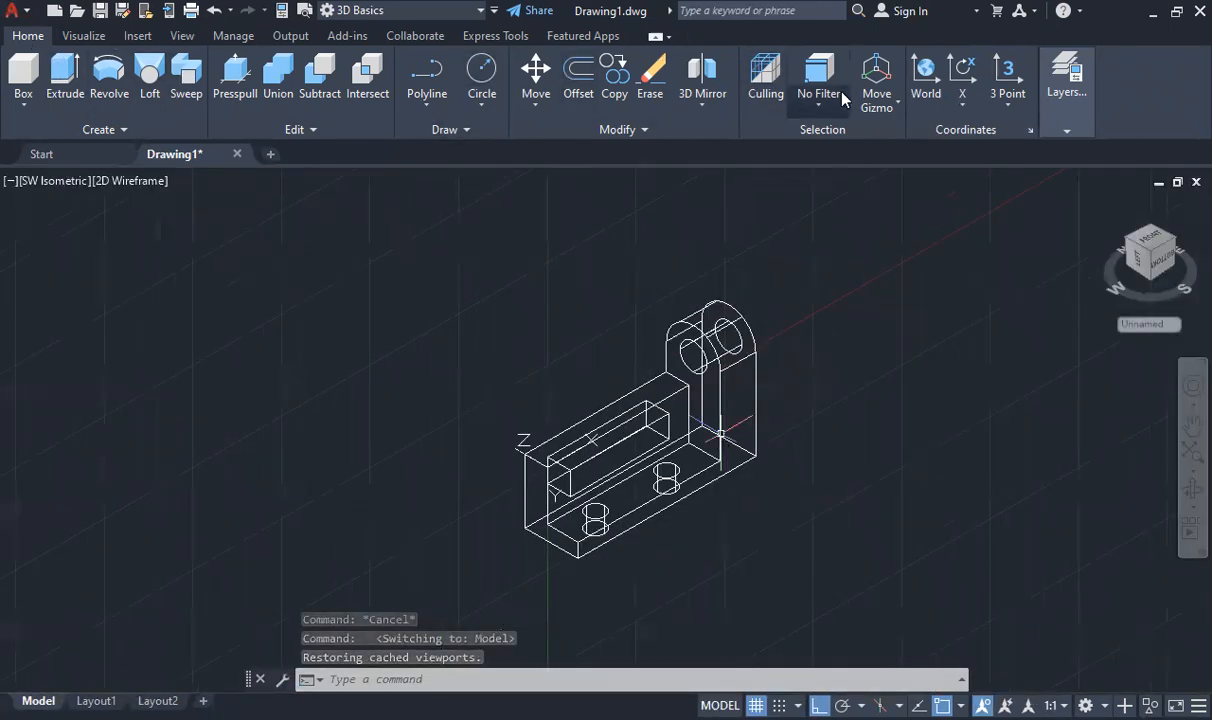
click(925, 72)
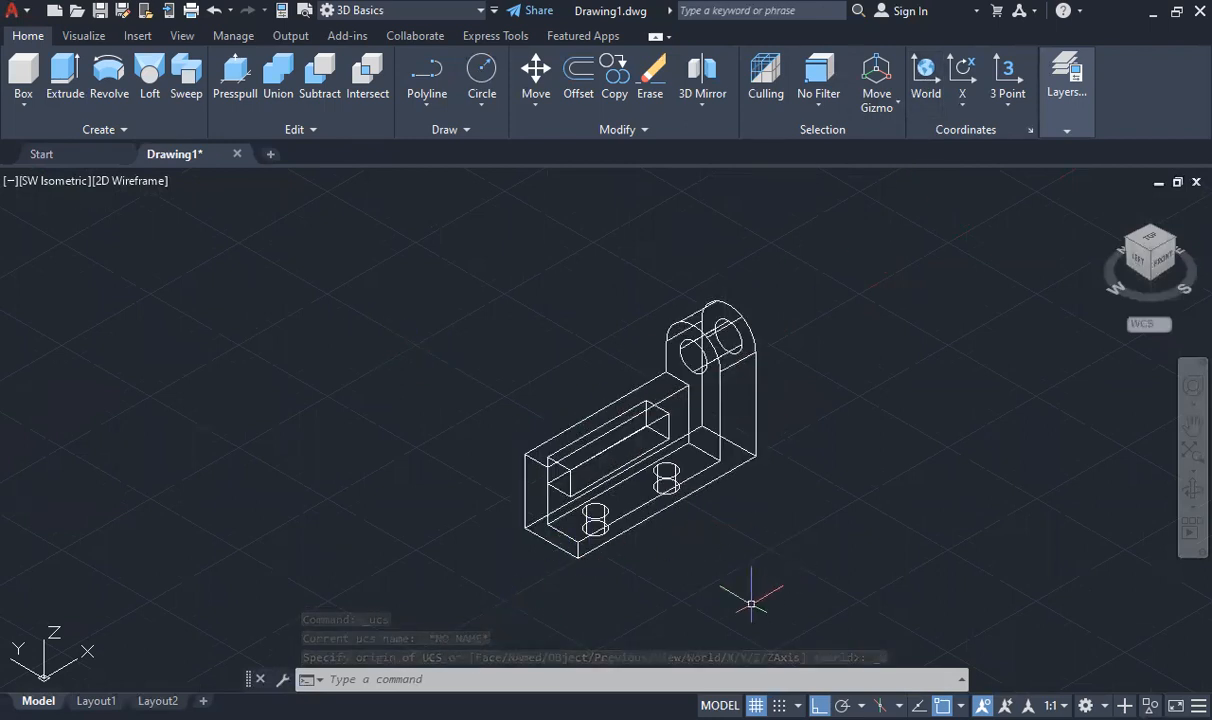
Examine how the brackets appear on Layout1 and Layout2, and return to model space
click(96, 701)
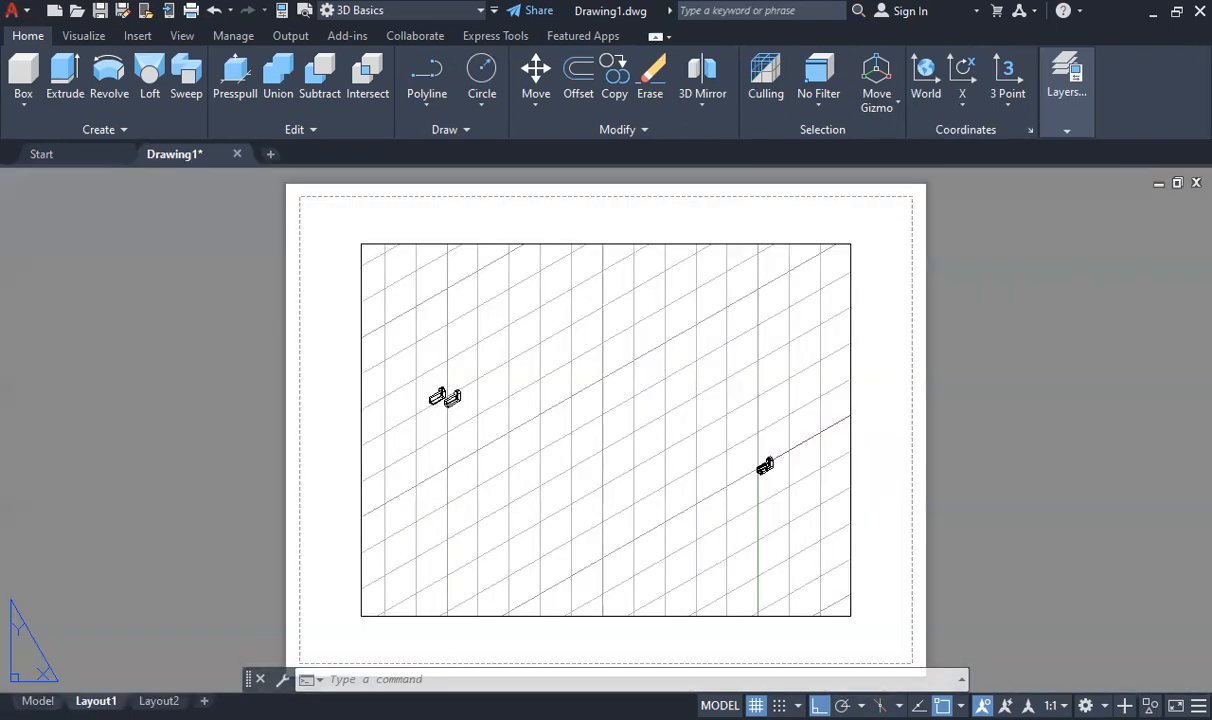
click(158, 701)
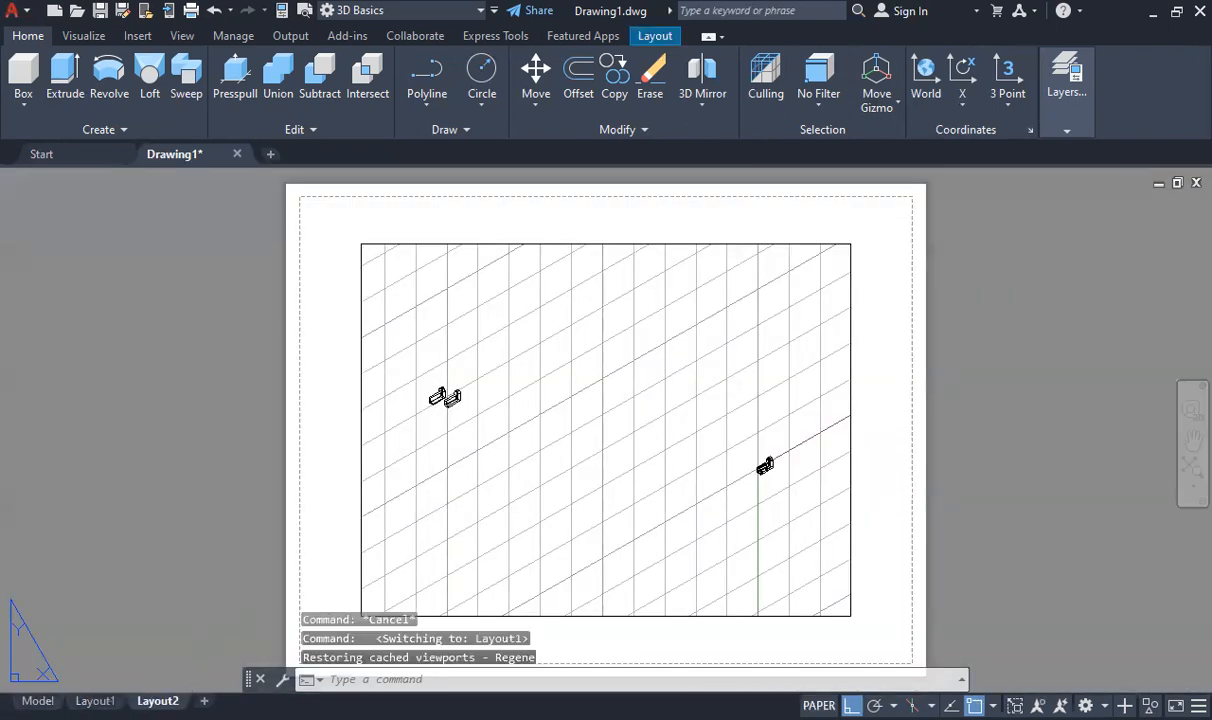
click(96, 701)
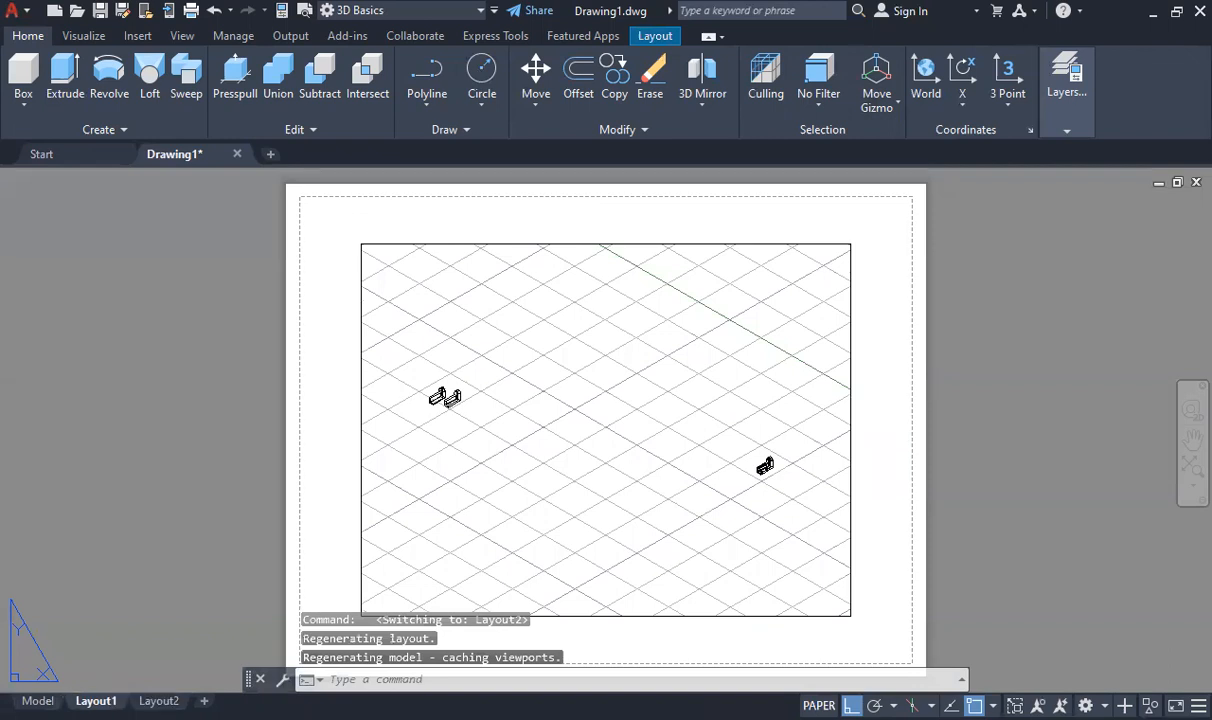
click(38, 701)
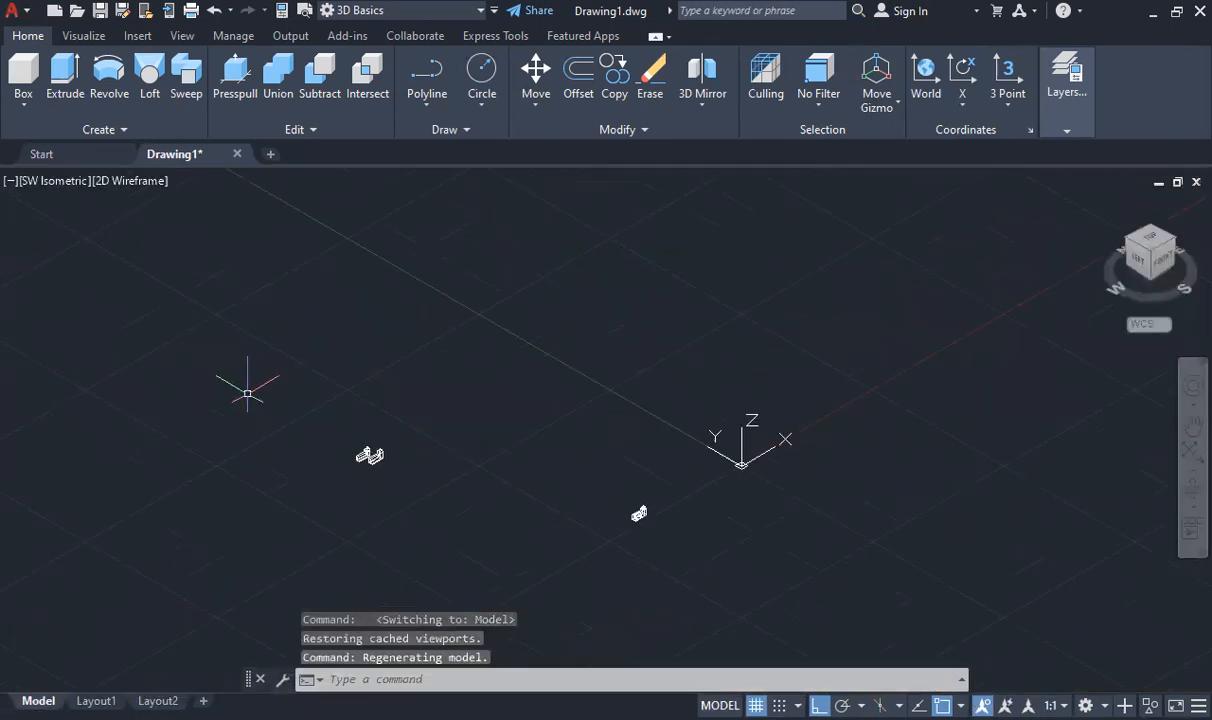
Erase the two other brackets, keeping only the one with the slotted side wall and base holes
click(262, 395)
click(482, 539)
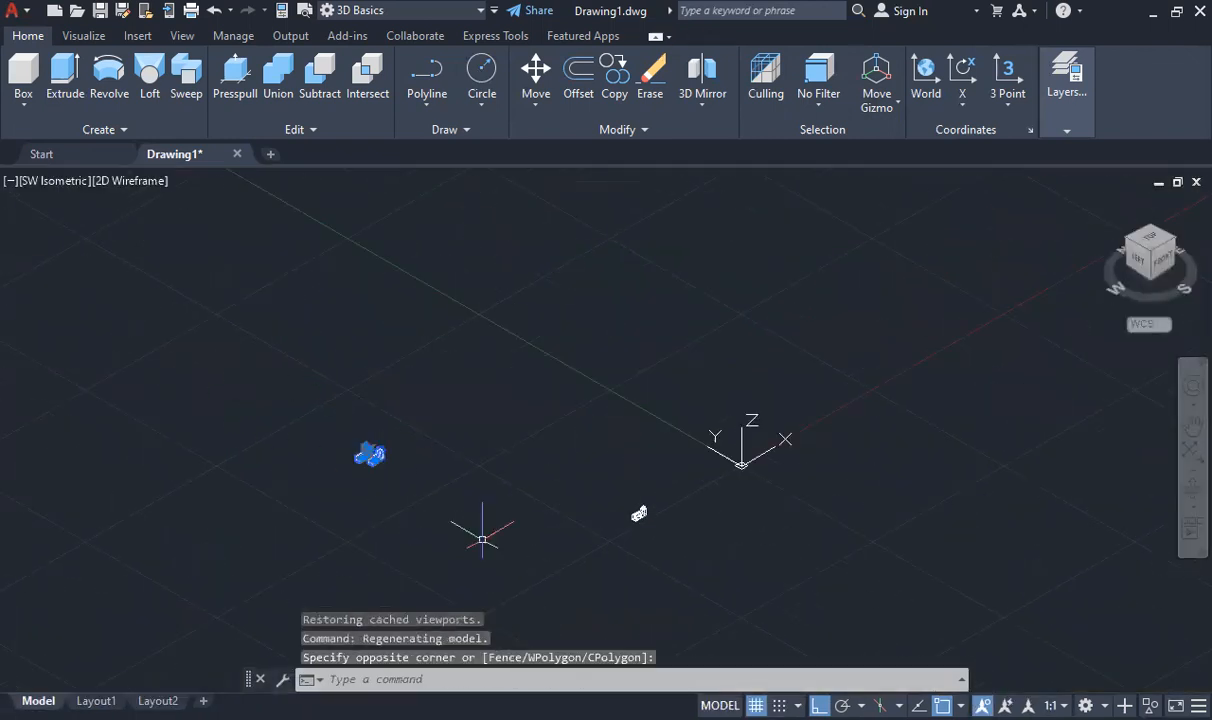
key(Delete)
scroll(632, 520, up, 5)
drag(465, 335, 815, 602)
scroll(715, 505, up, 5)
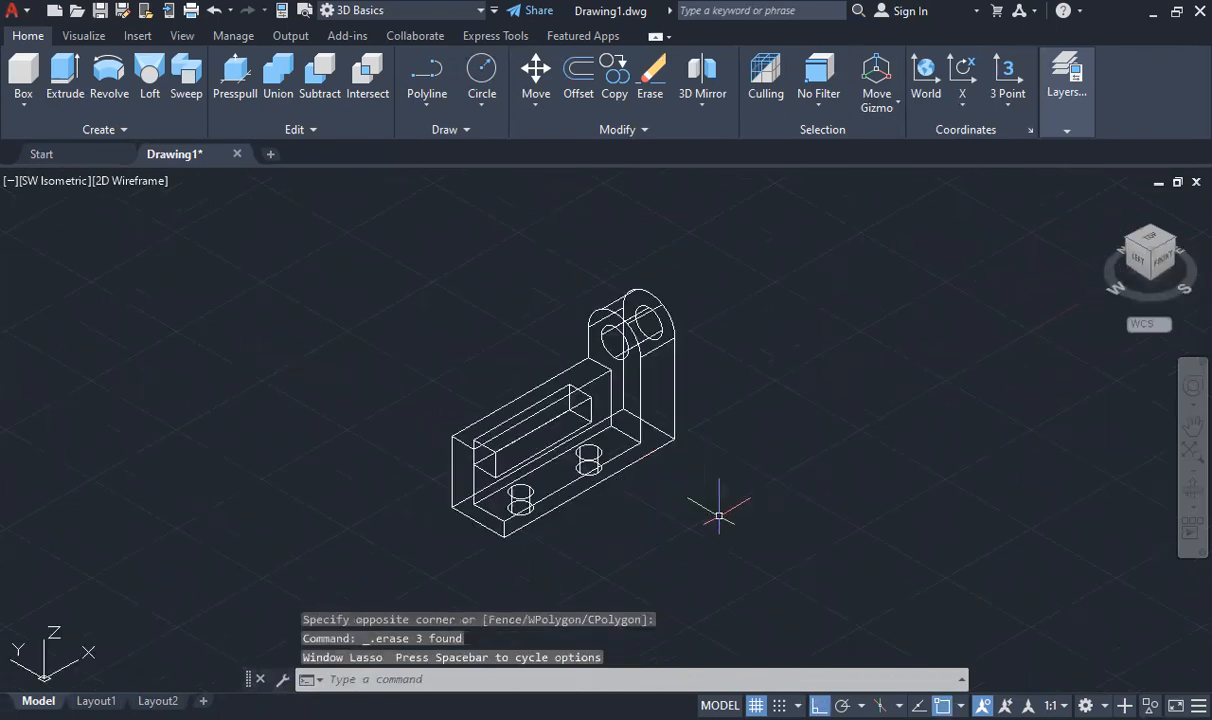
click(1192, 455)
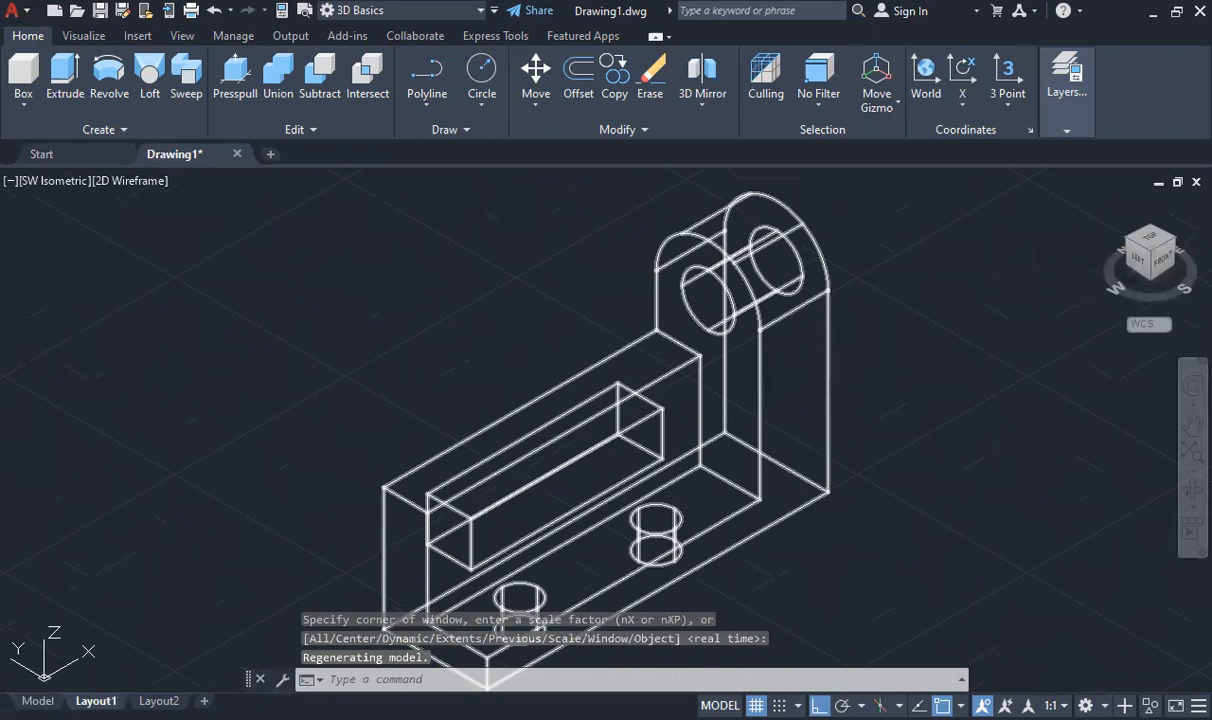
Open Layout1's page setup and choose the DWF6 ePlot.pc3 plotter with ISO full bleed A4 (297 x 210 mm) paper
click(96, 701)
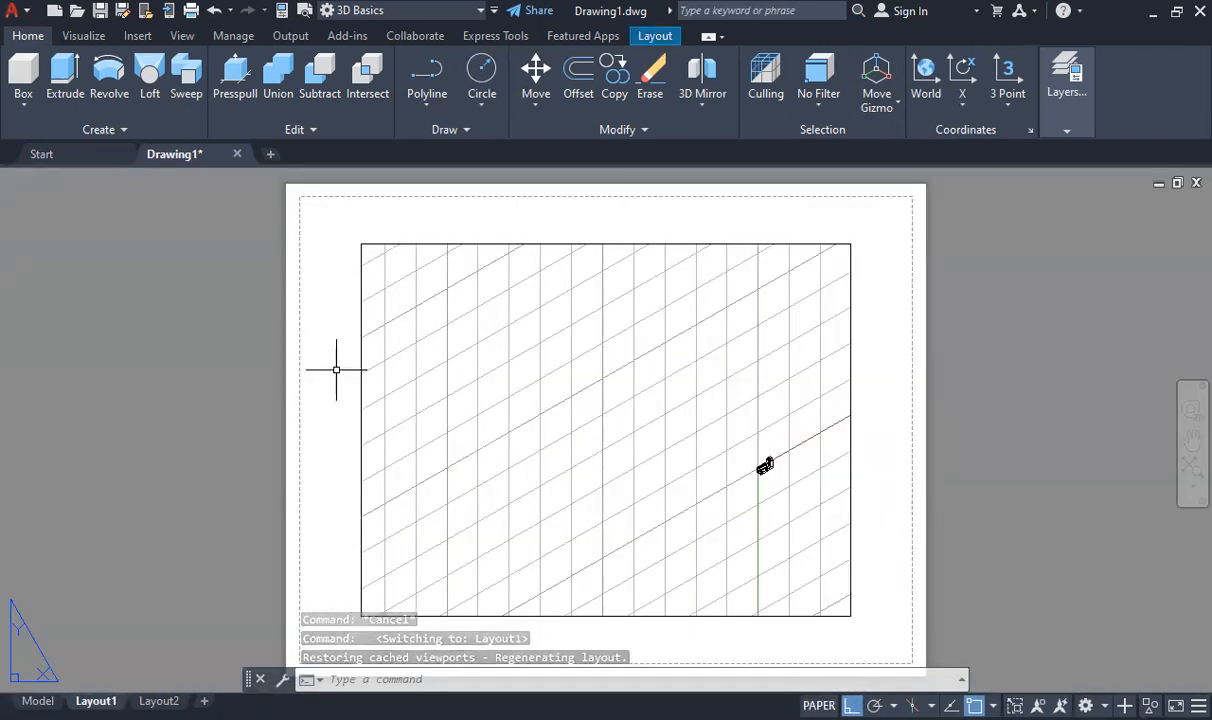
right_click(104, 701)
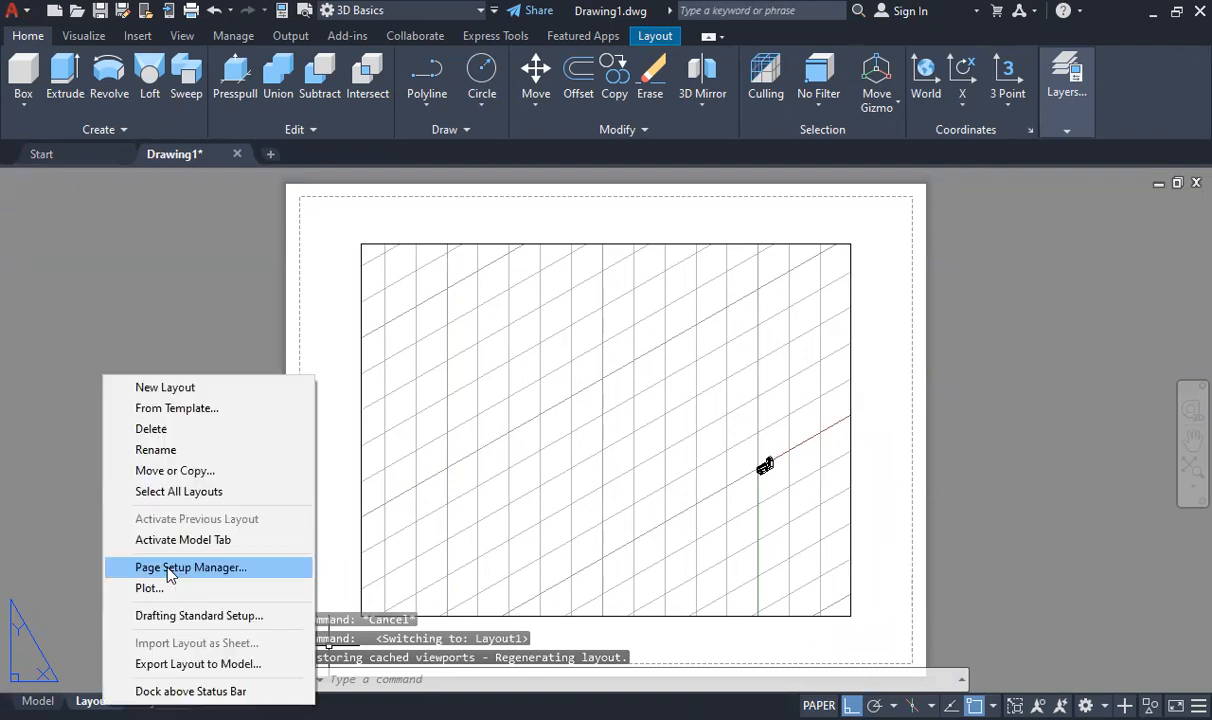
click(170, 573)
click(748, 338)
click(563, 241)
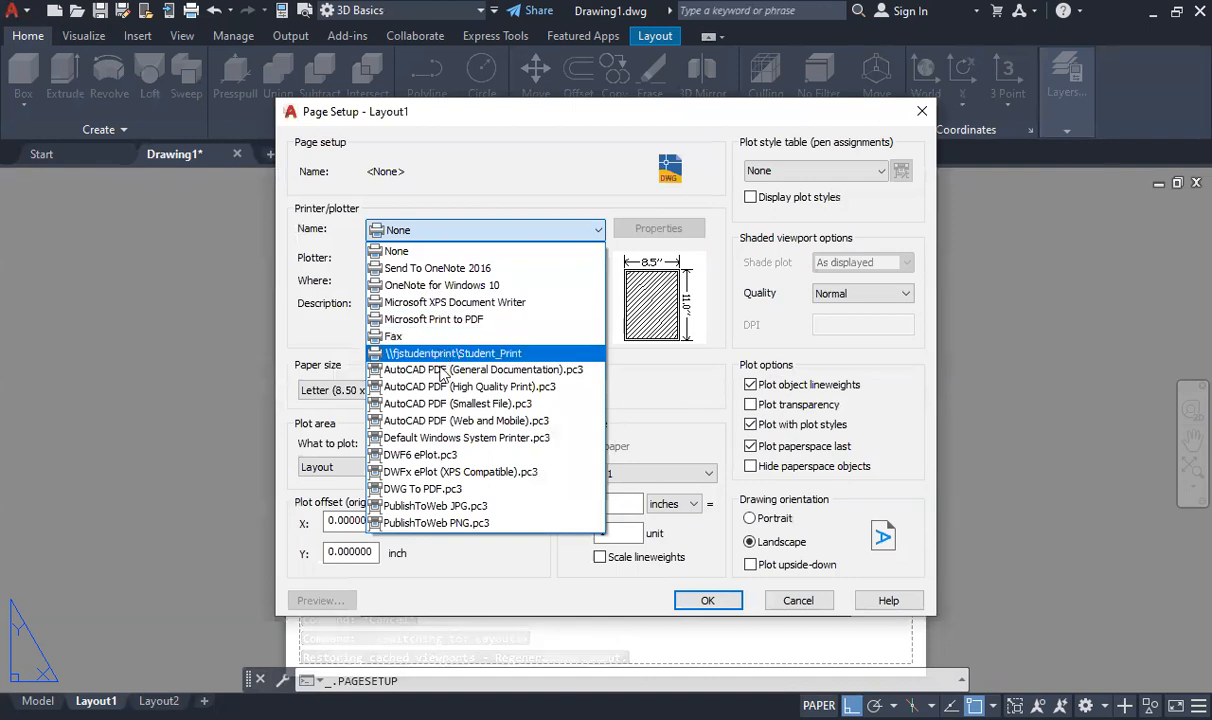
click(500, 462)
click(540, 389)
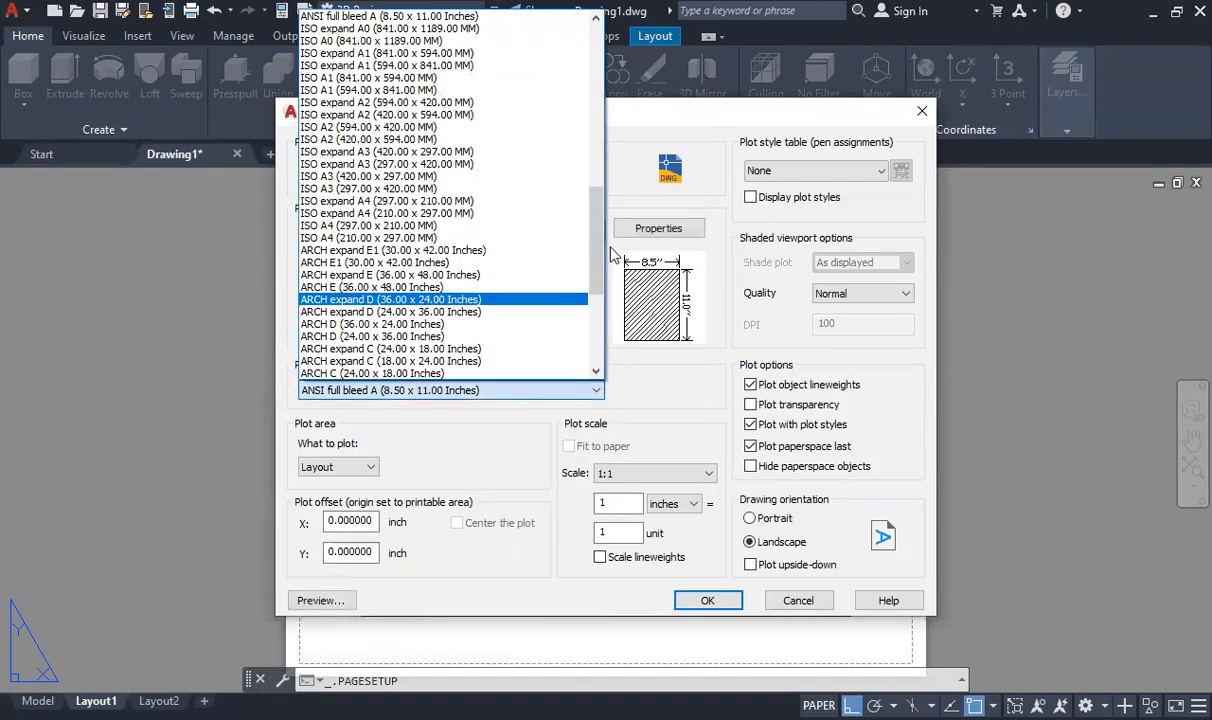
scroll(561, 90, up, 10)
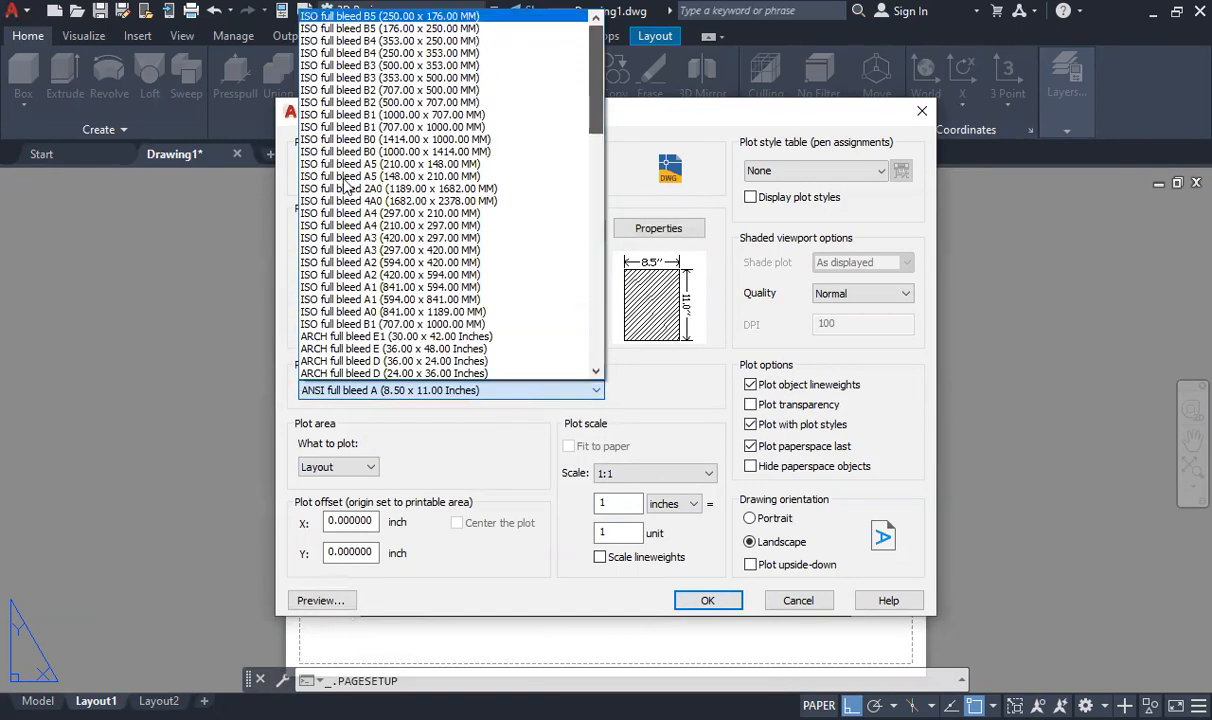
click(365, 212)
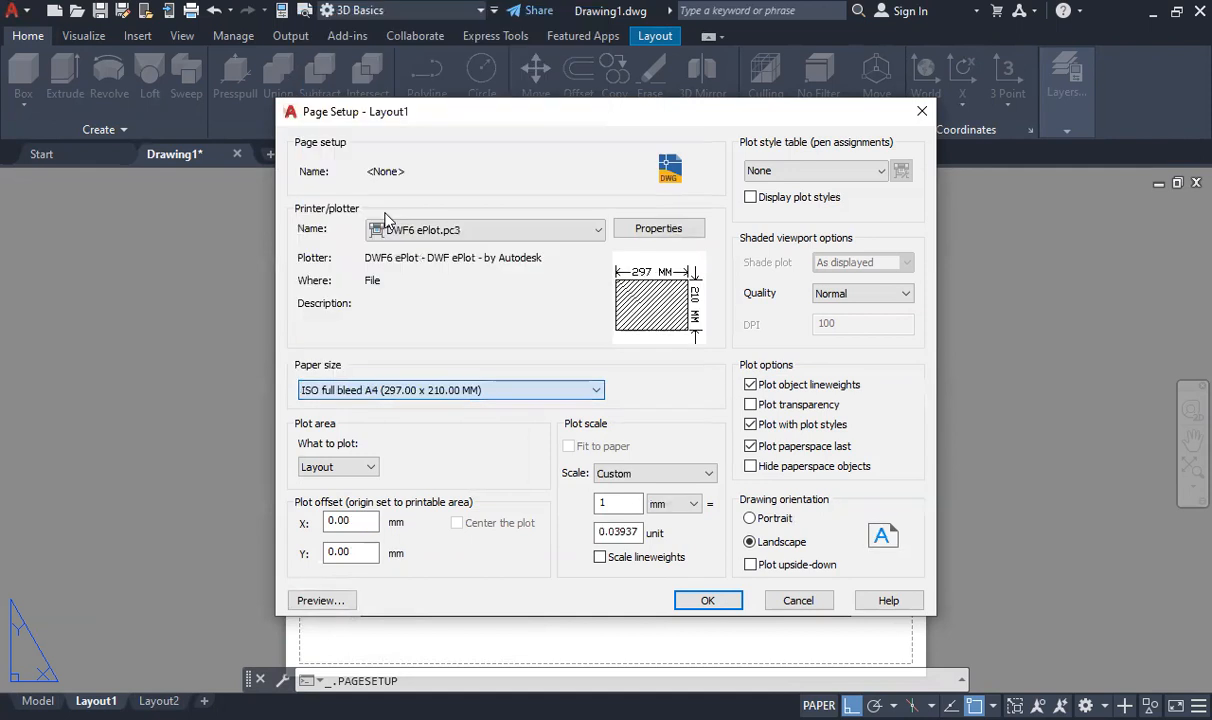
Set the plot scale to 1:1 with lineweights scaled, and accept the Layout1 page setup
click(684, 483)
click(620, 107)
click(599, 560)
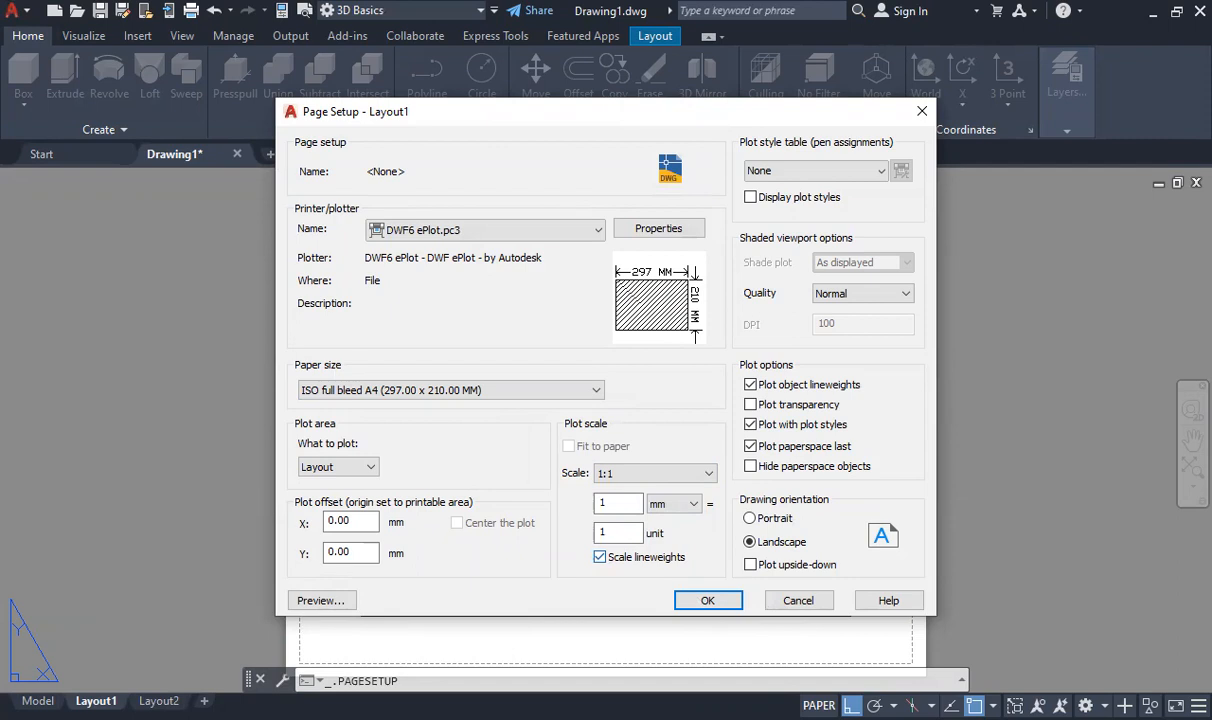
key(Return)
Open the existing drawing S111 cad lab 5 from the Documents folder
click(17, 12)
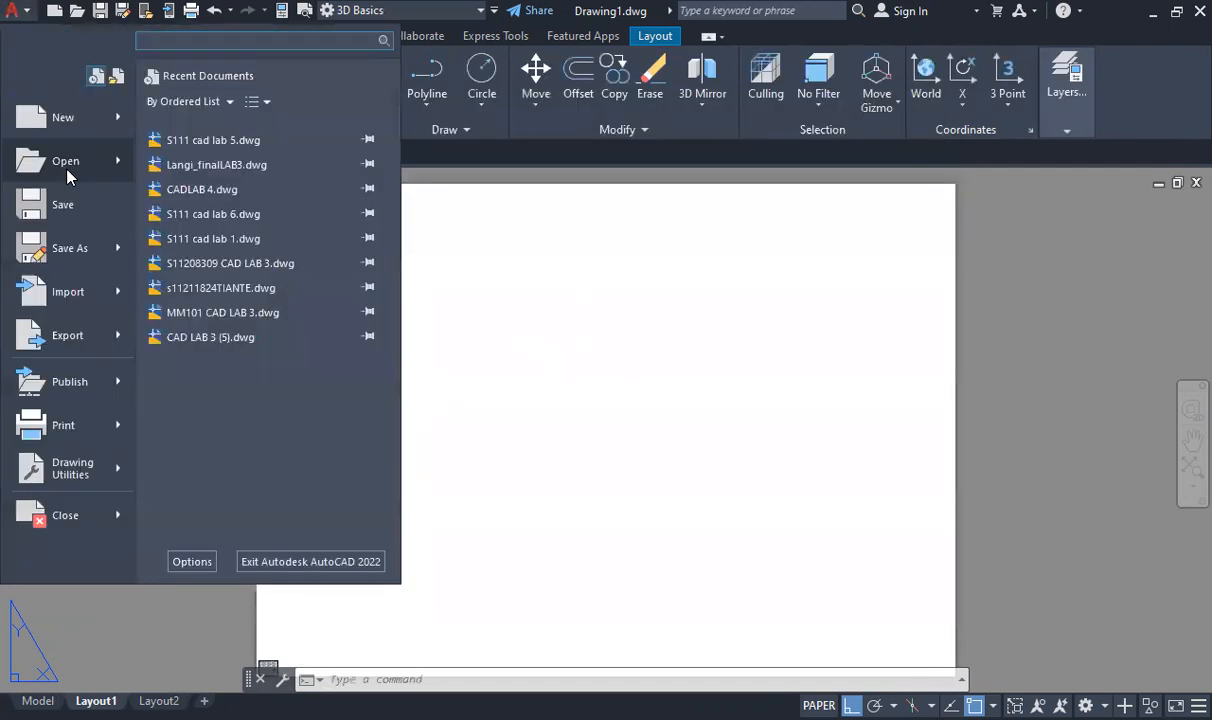
mouse_move(62, 159)
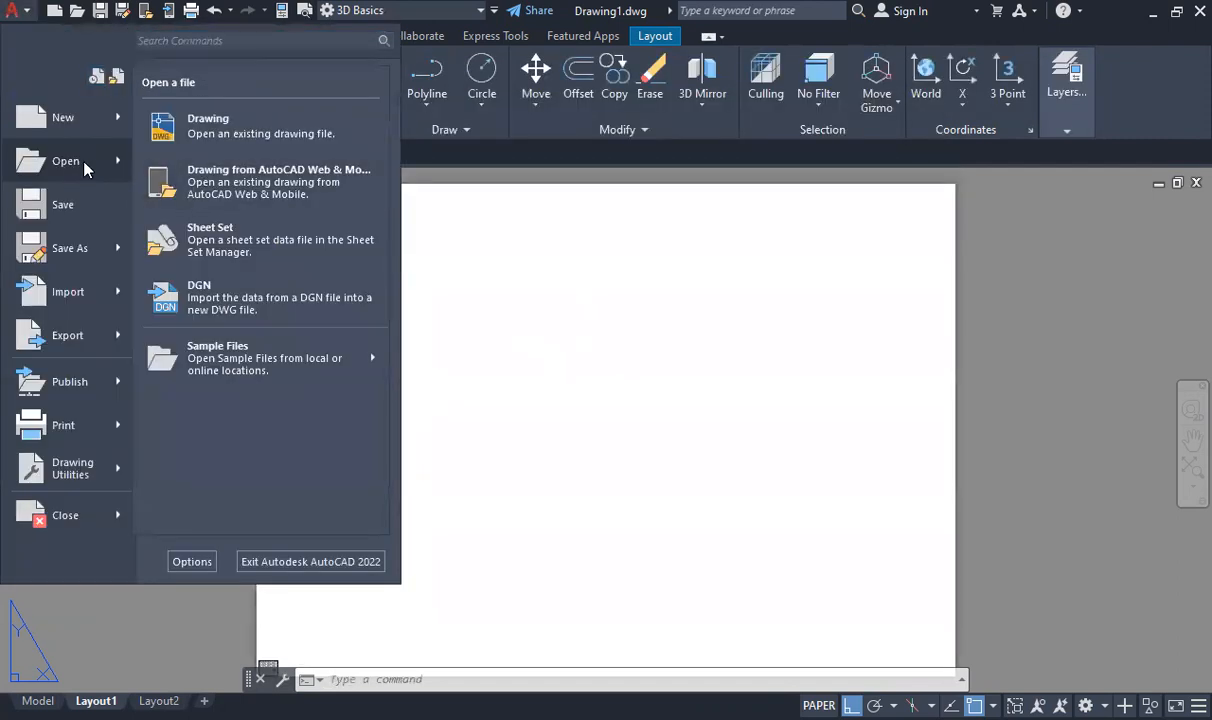
click(208, 125)
click(483, 338)
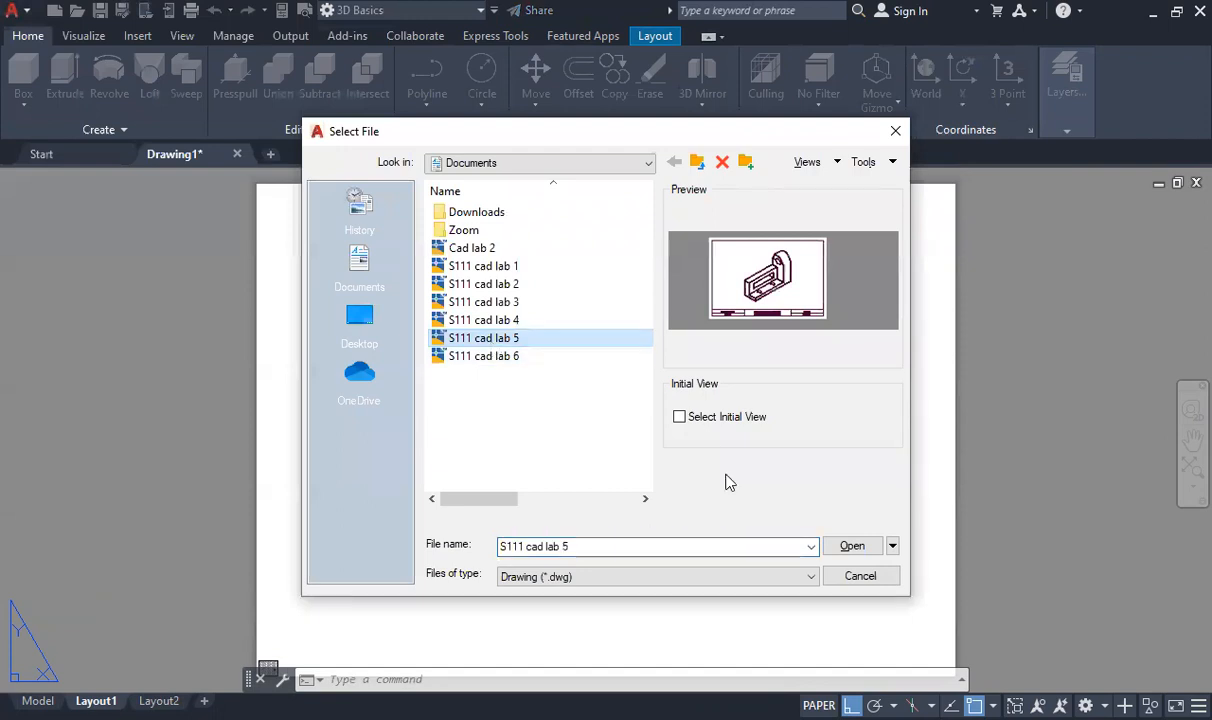
click(852, 550)
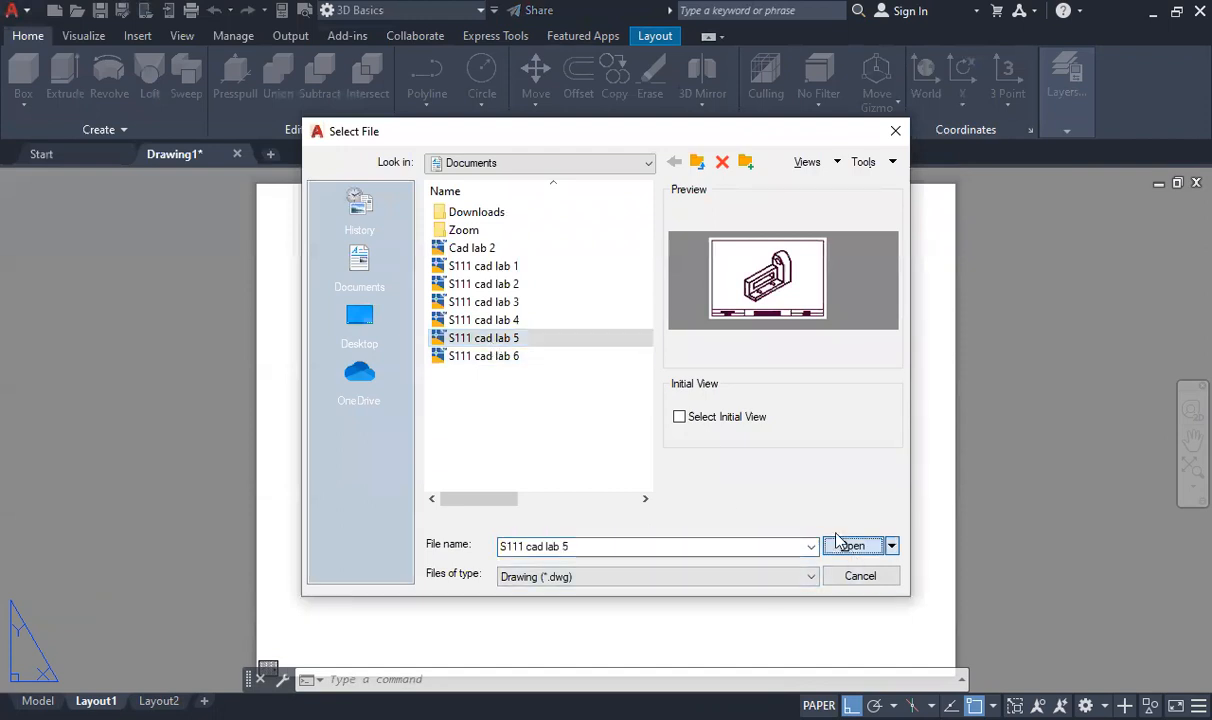
Copy the border, viewport and title block from S111 cad lab 5 and paste them beside the sheet on Drawing1's Layout1
click(858, 194)
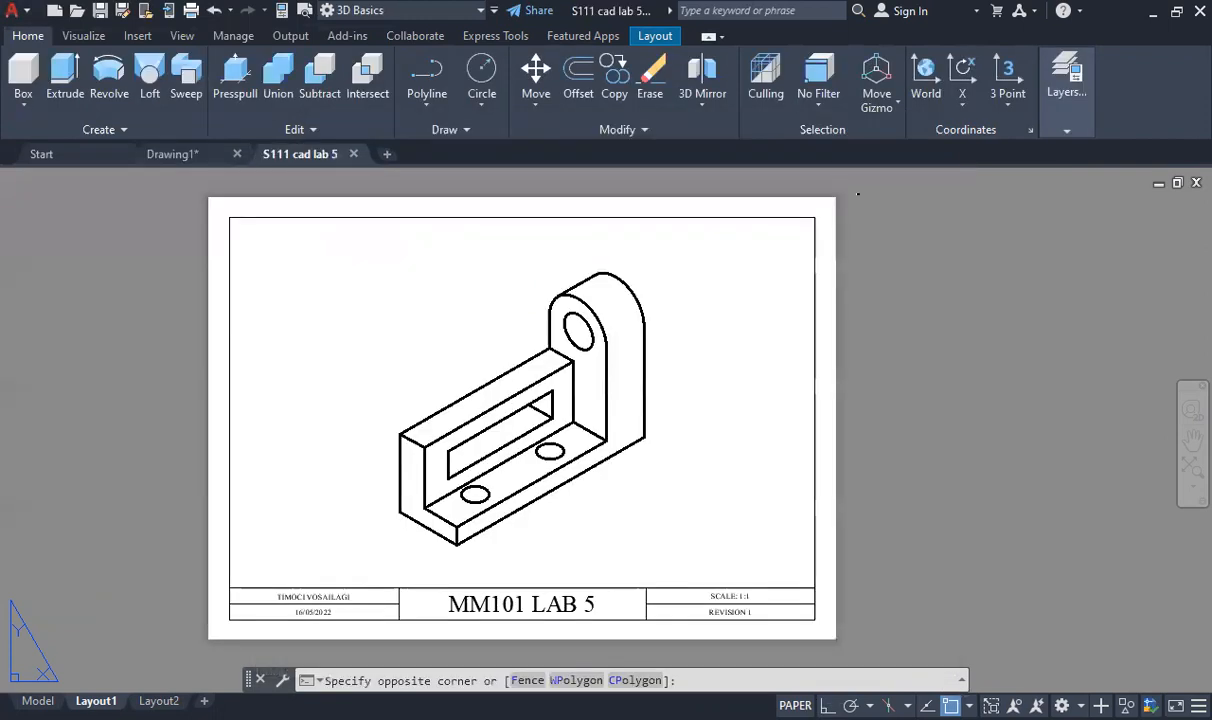
click(450, 385)
right_click(450, 385)
click(545, 347)
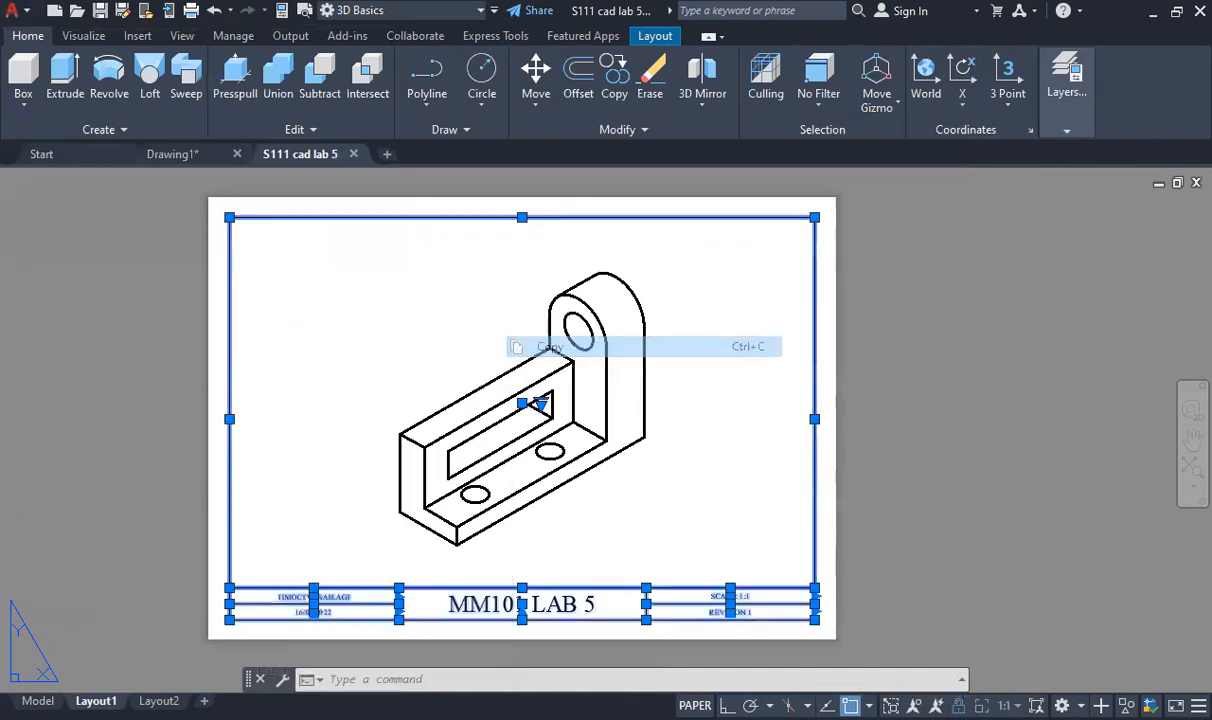
click(172, 155)
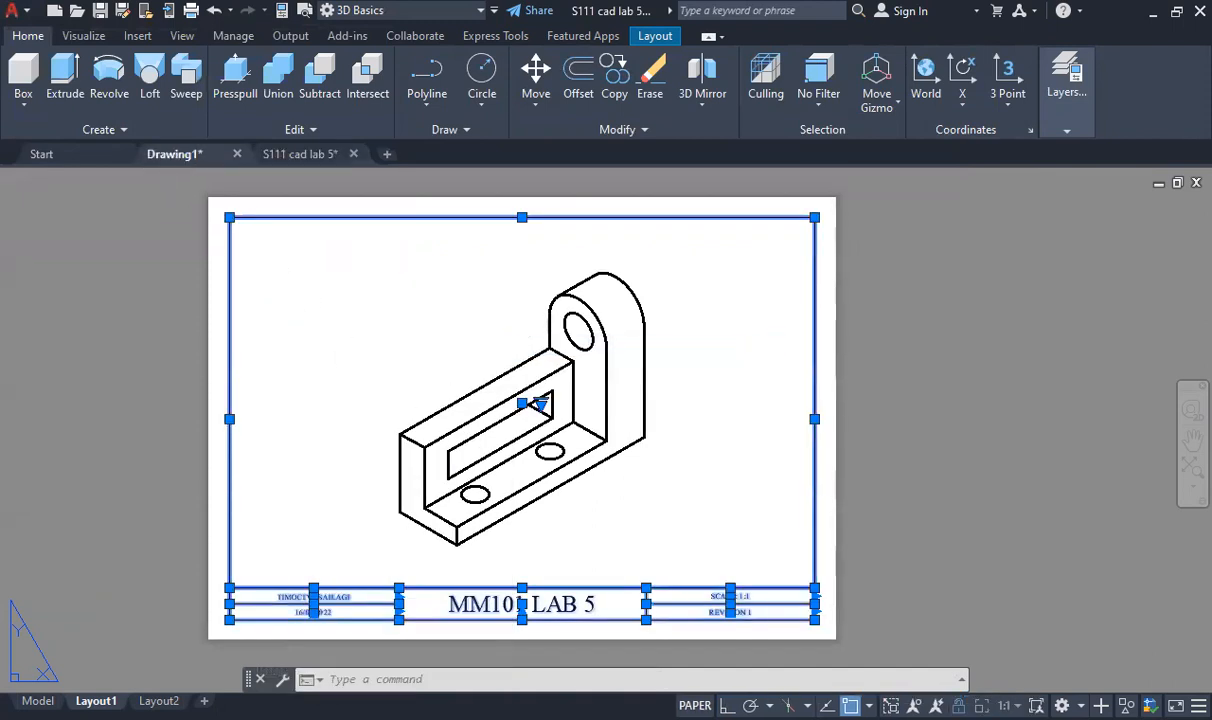
right_click(676, 355)
mouse_move(782, 390)
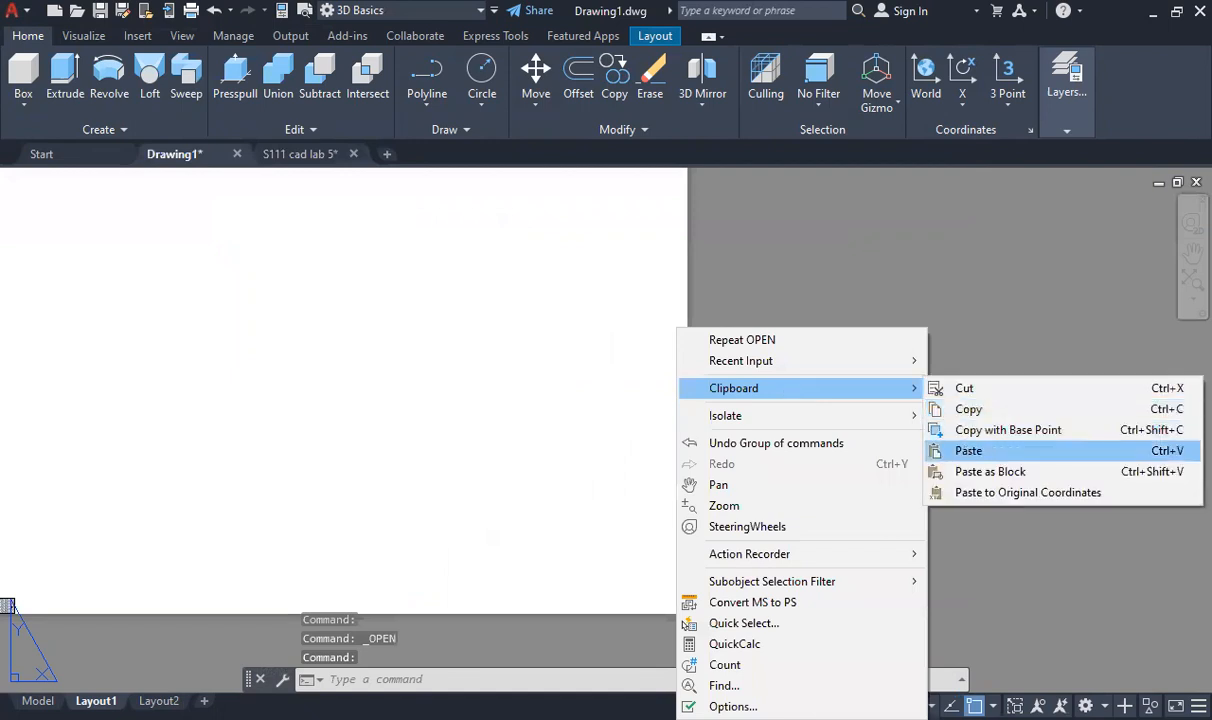
click(968, 451)
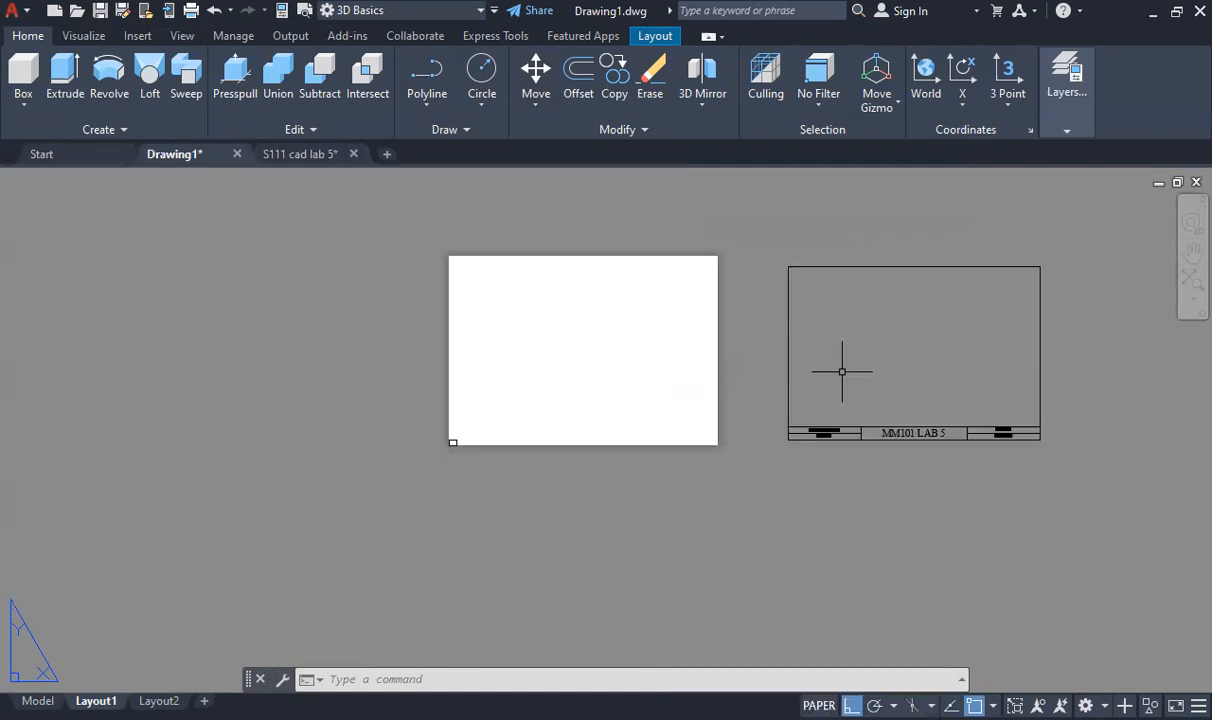
Bring the bracket into view in the pasted viewport, and erase the small original viewport at the sheet's corner
double_click(842, 371)
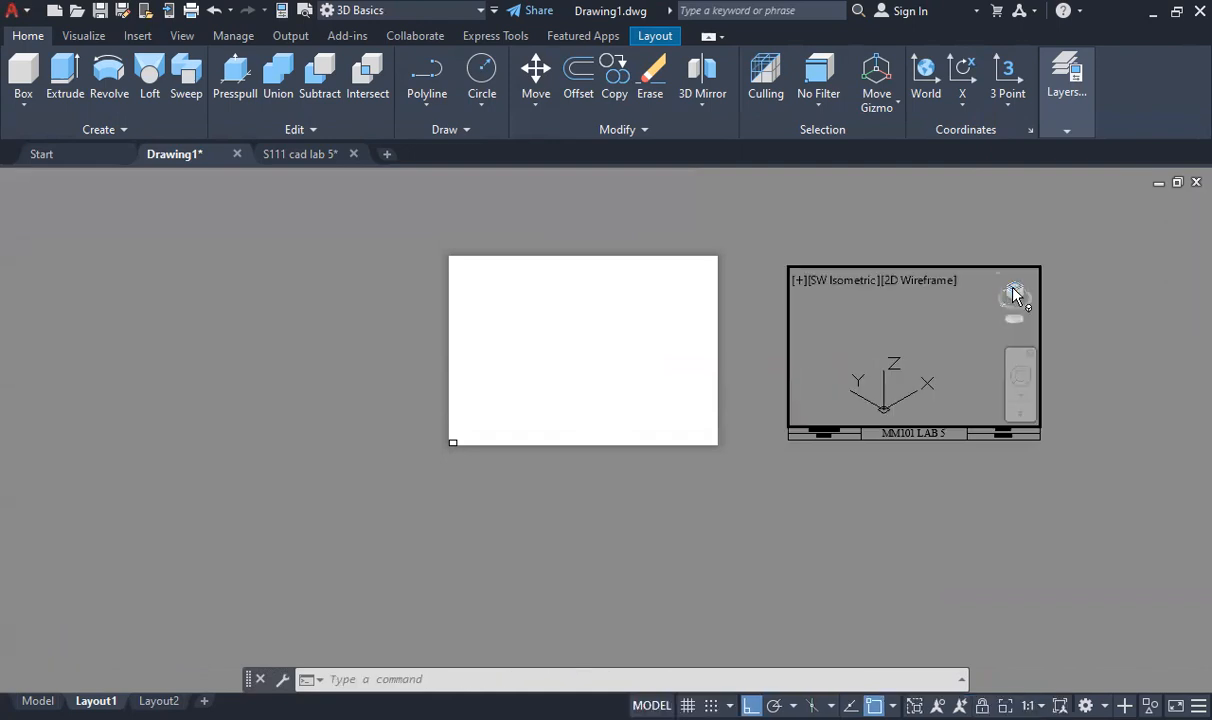
click(1014, 291)
double_click(571, 384)
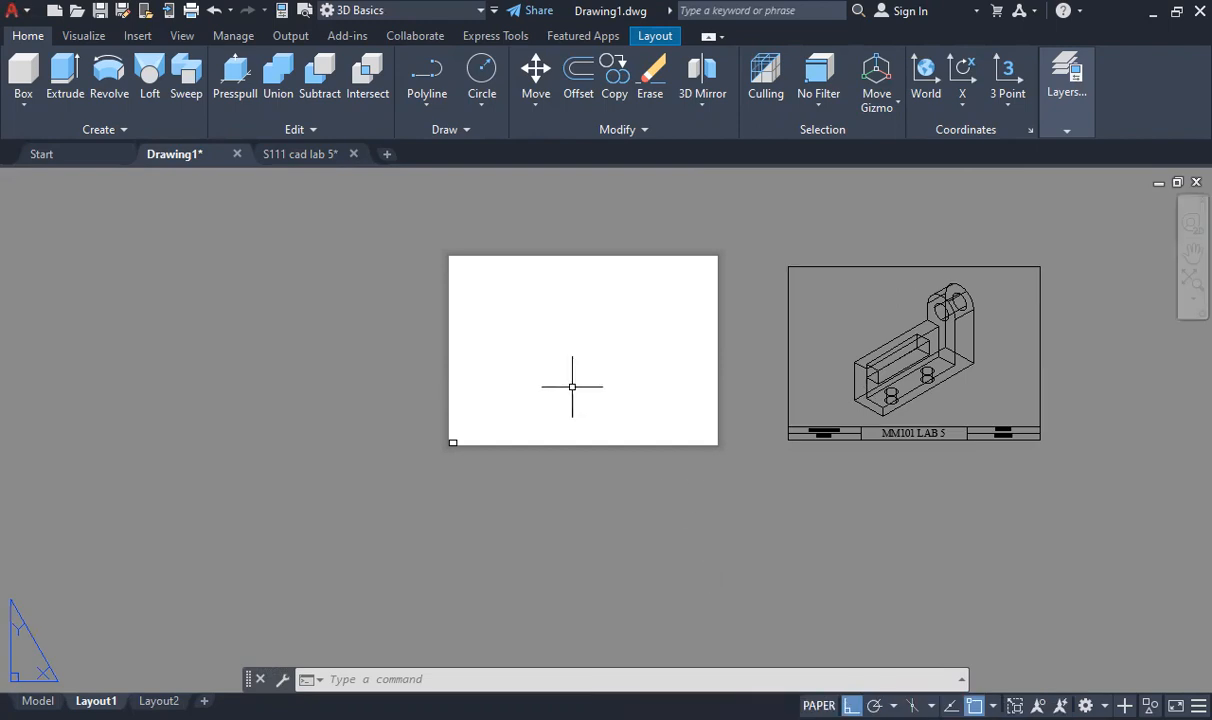
key(Delete)
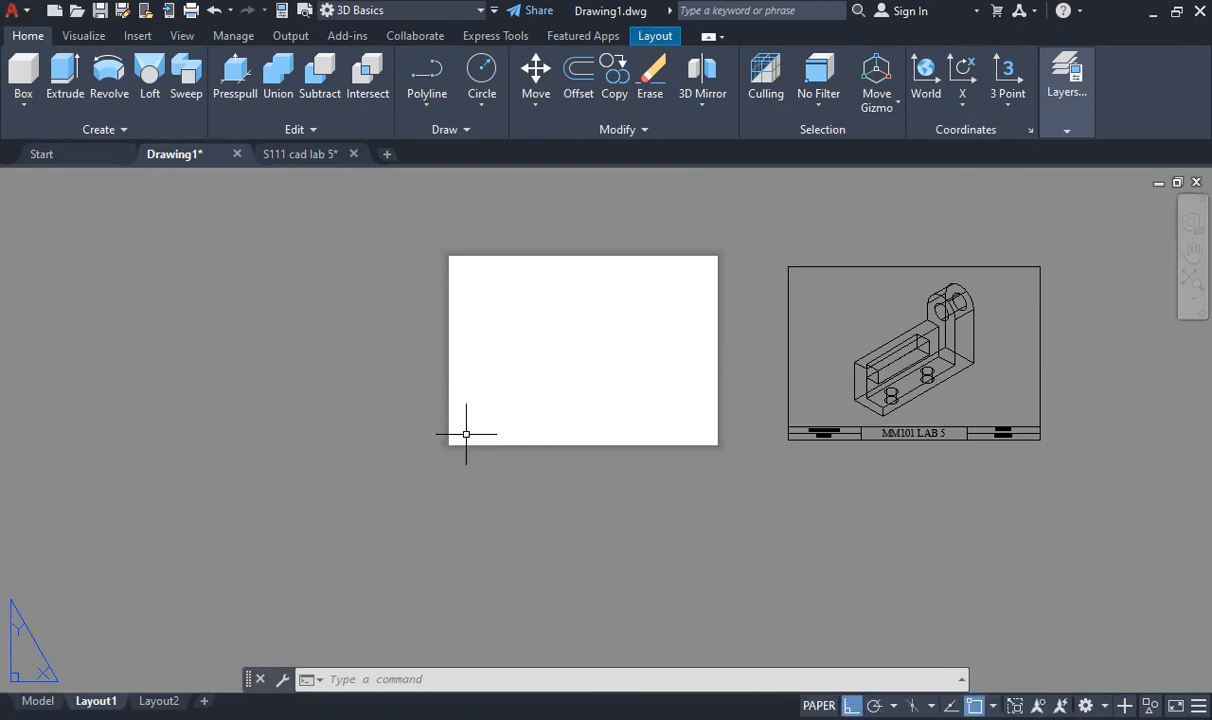
Draw a diagonal line across the pasted border and, with Ortho off, another between opposite corners of the sheet
click(427, 100)
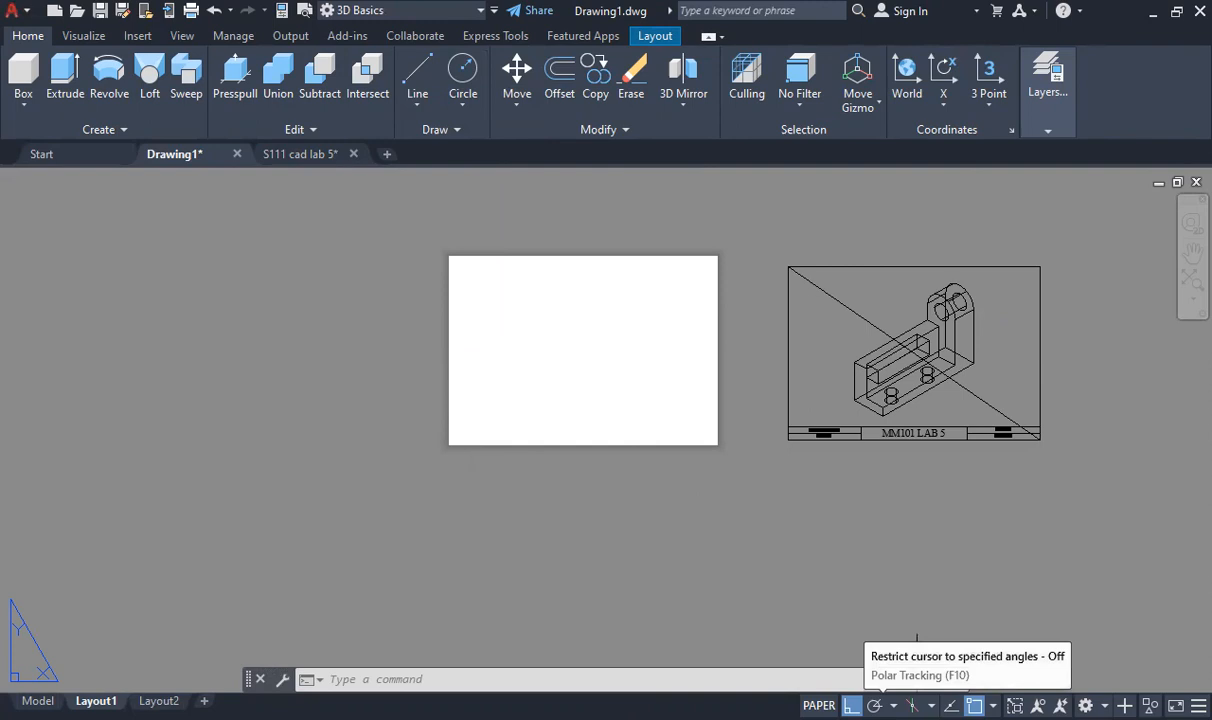
click(852, 706)
click(428, 84)
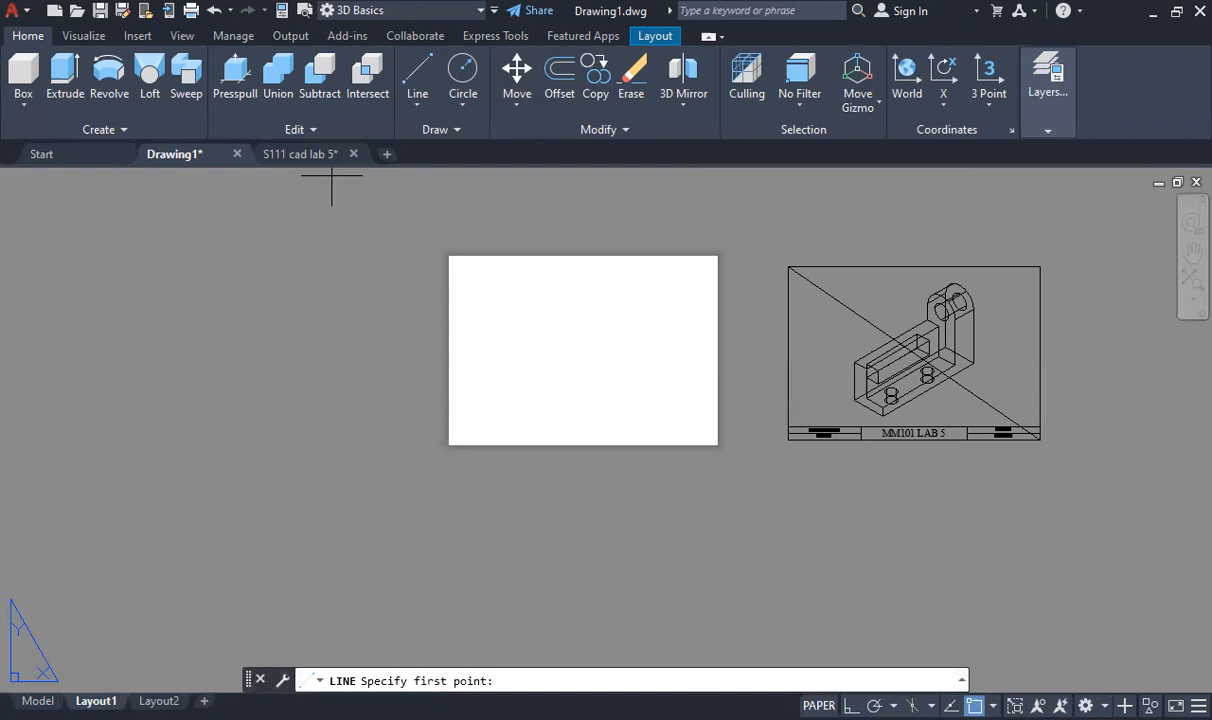
click(449, 445)
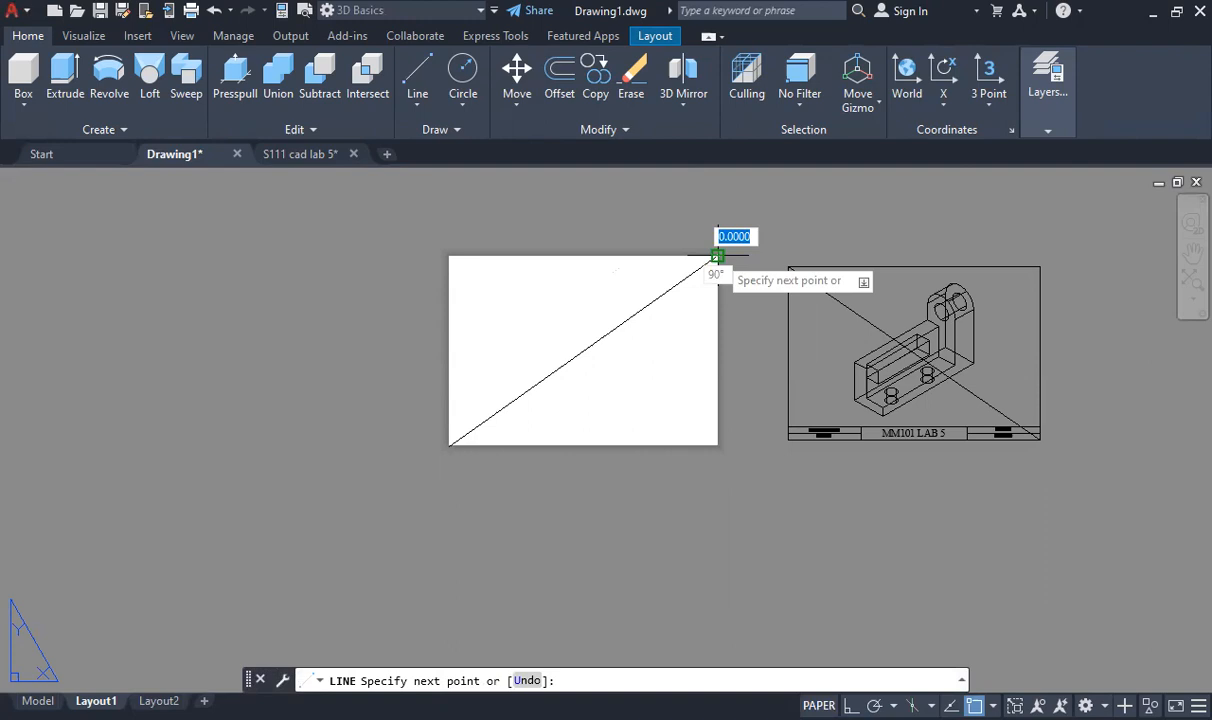
click(717, 257)
Move the border, title block and viewport from their diagonal's midpoint to the midpoint of the sheet's diagonal
click(517, 75)
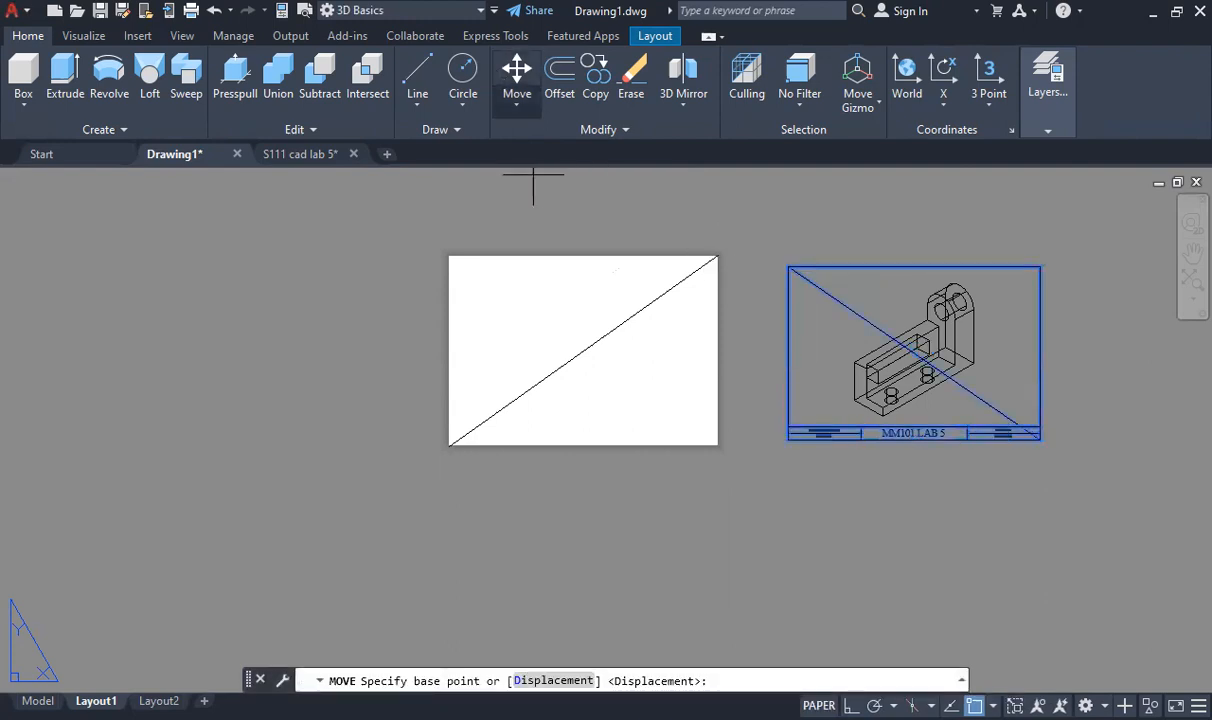
click(914, 353)
click(583, 351)
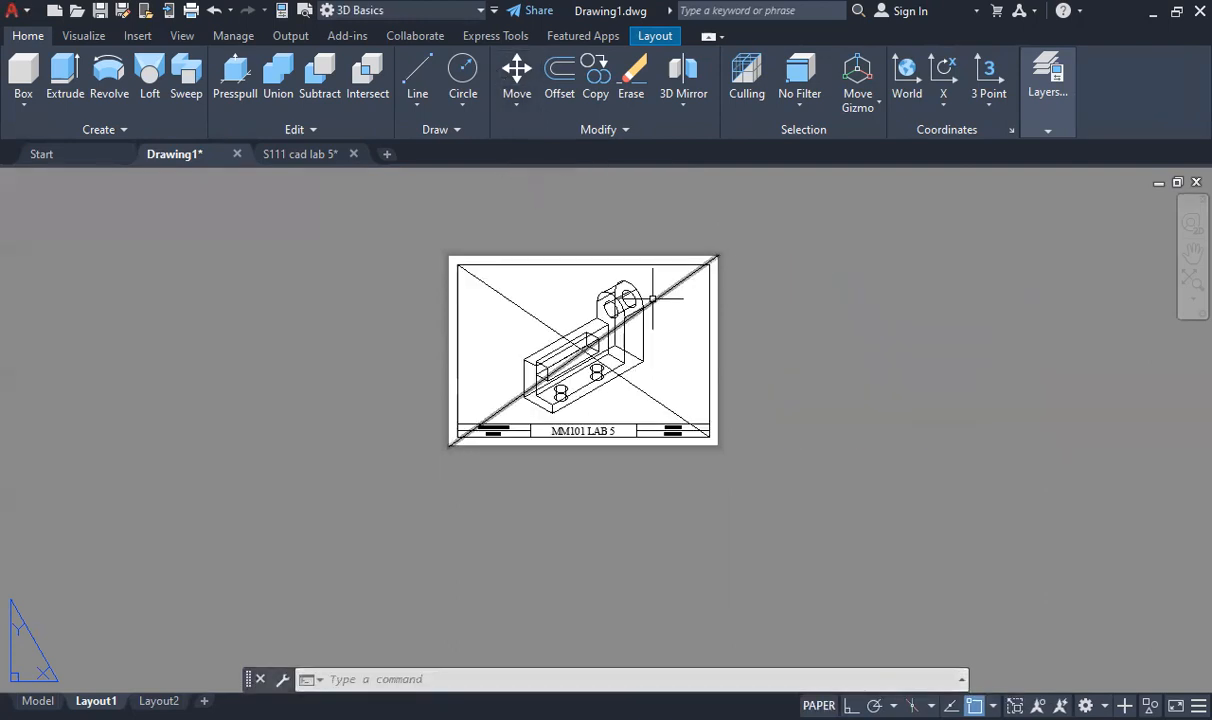
Erase both diagonal construction lines from the sheet
click(656, 299)
key(Delete)
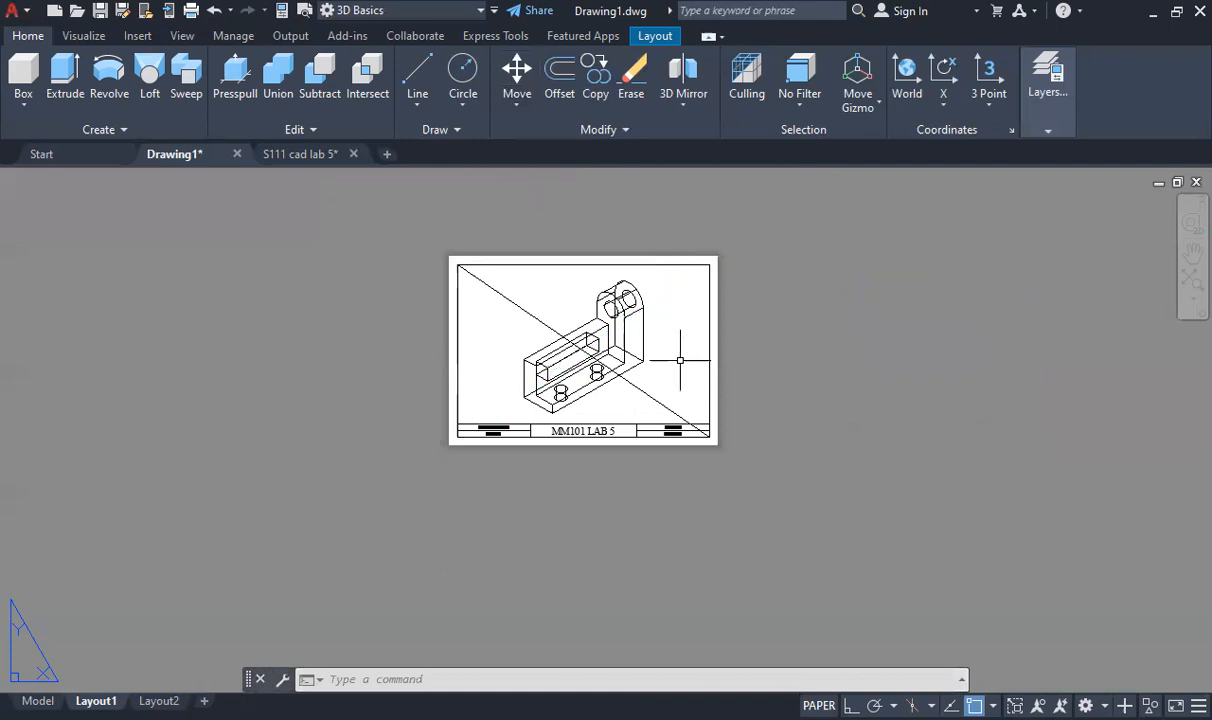
click(644, 388)
key(Delete)
Set the bracket viewport's scale to 1:1 and return to paper space
scroll(621, 415, up, 2)
scroll(613, 398, down, 3)
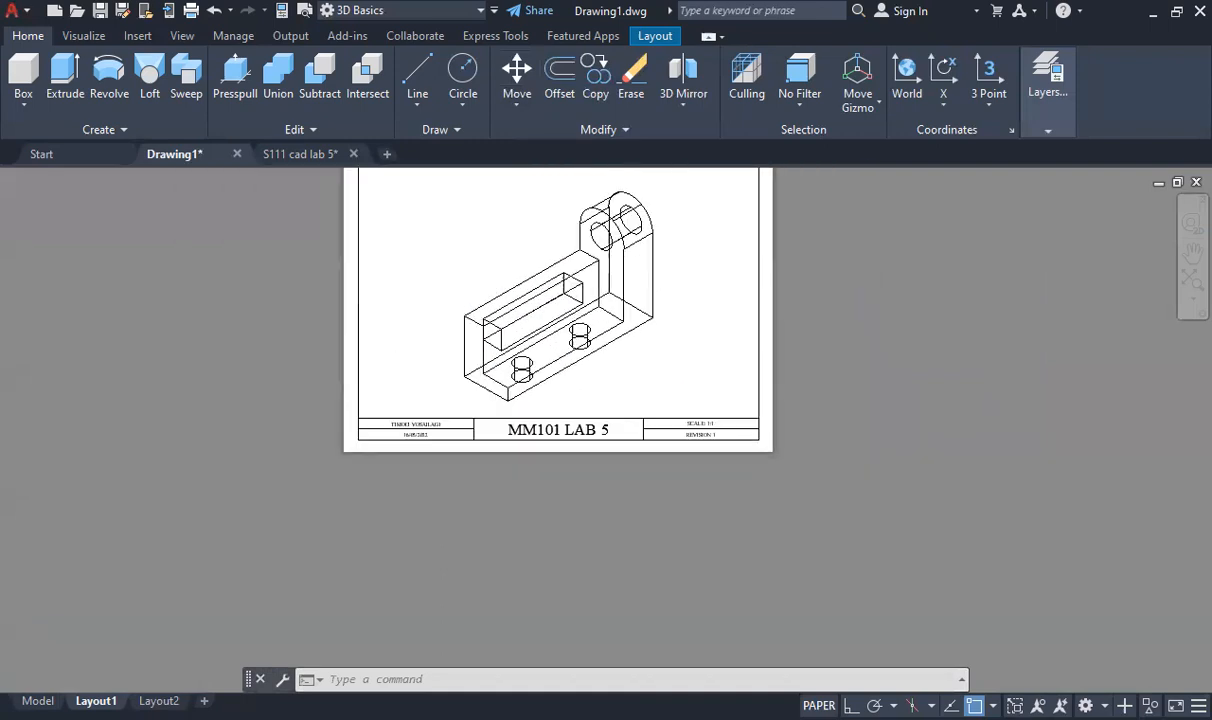
scroll(602, 352, up, 2)
scroll(600, 352, up, 2)
double_click(798, 462)
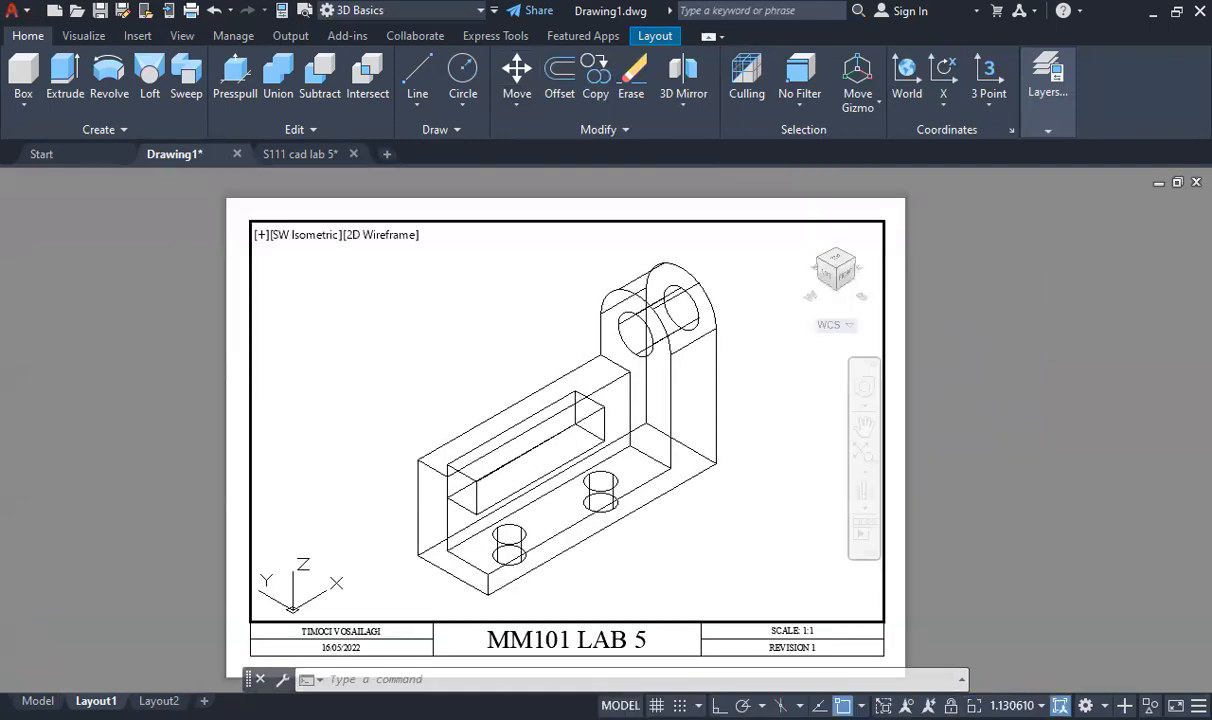
click(1013, 705)
click(1012, 152)
double_click(968, 433)
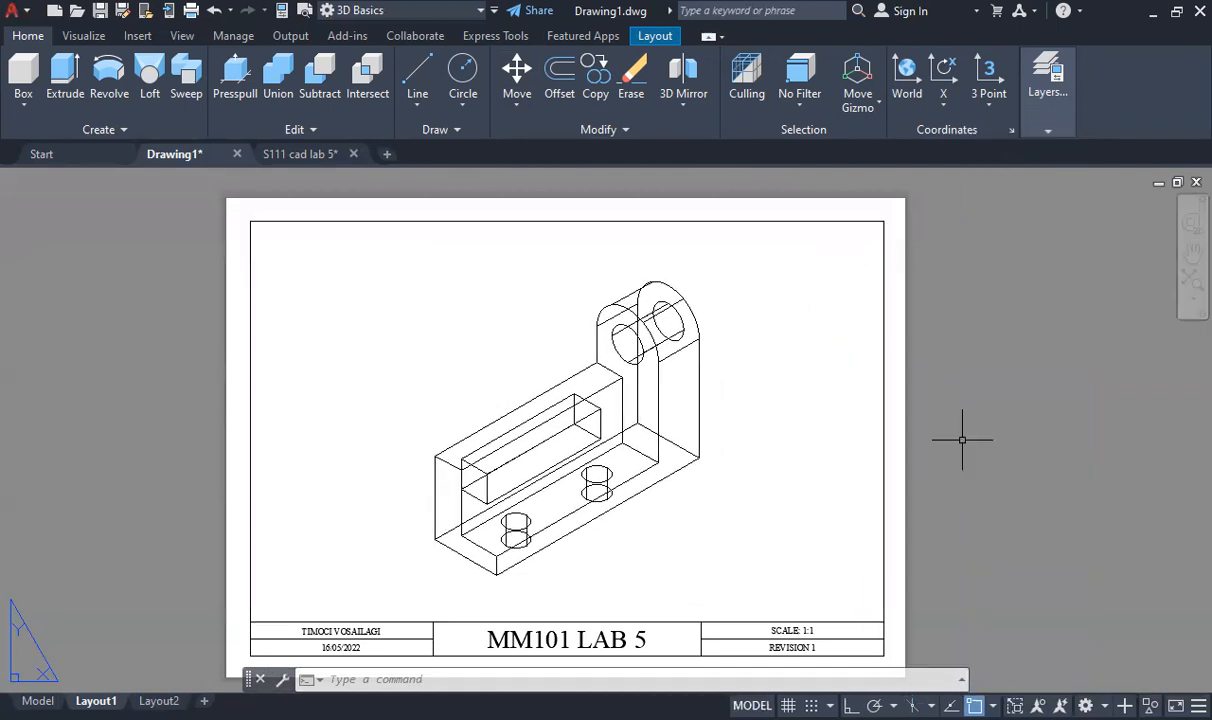
scroll(571, 562, down, 3)
scroll(568, 580, up, 3)
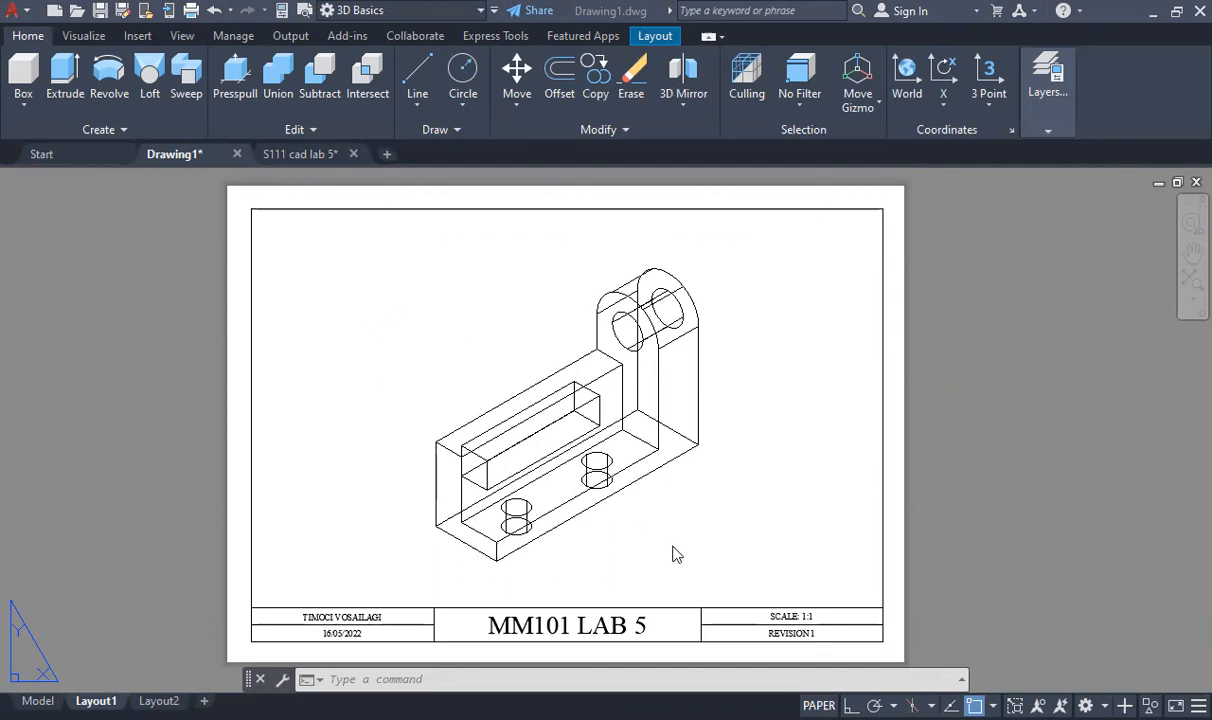
double_click(520, 298)
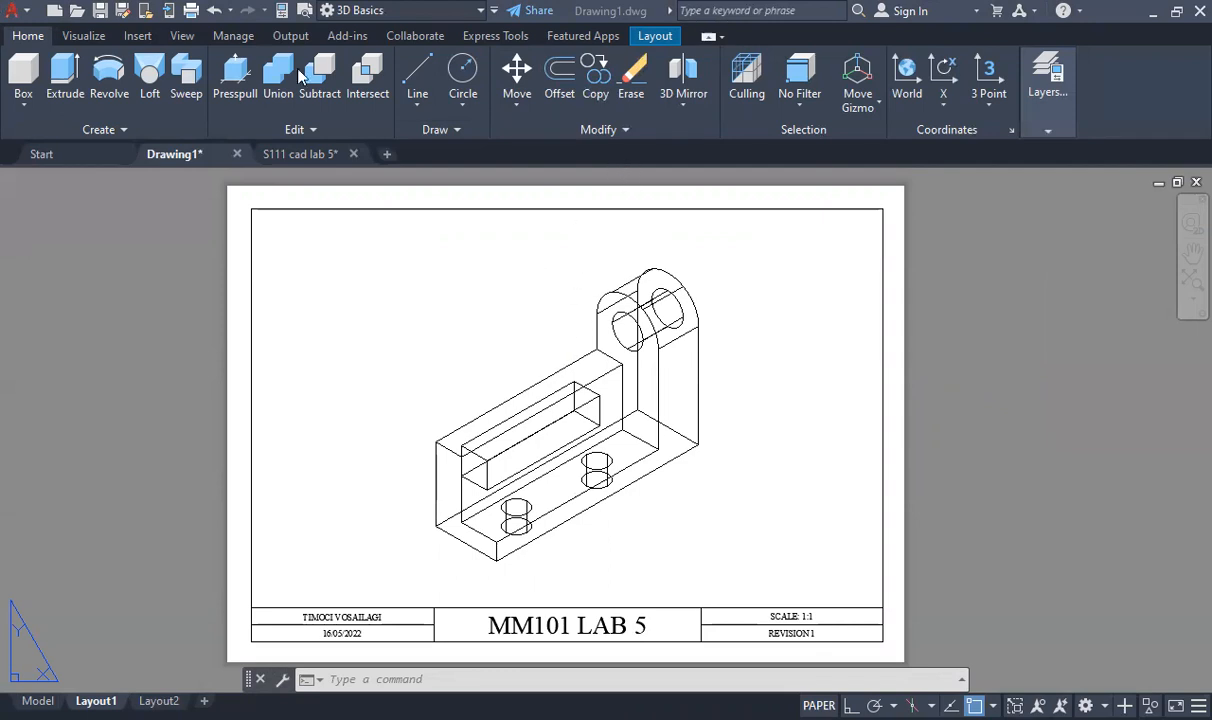
click(72, 36)
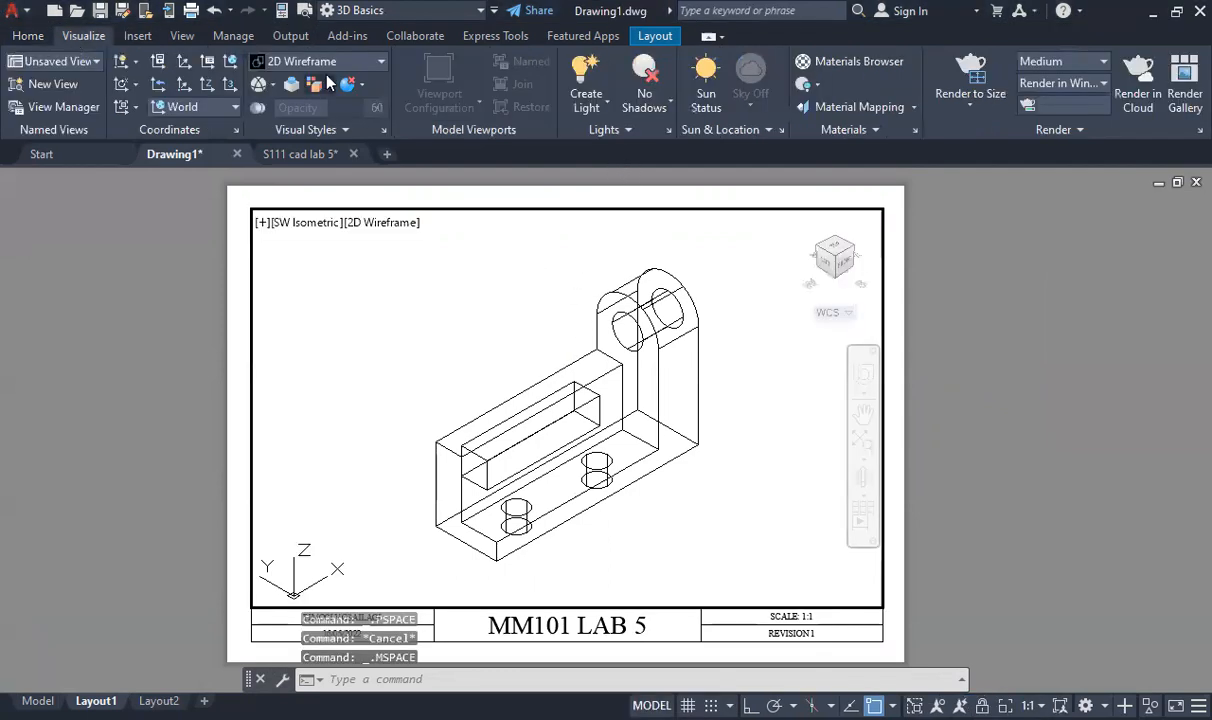
double_click(170, 350)
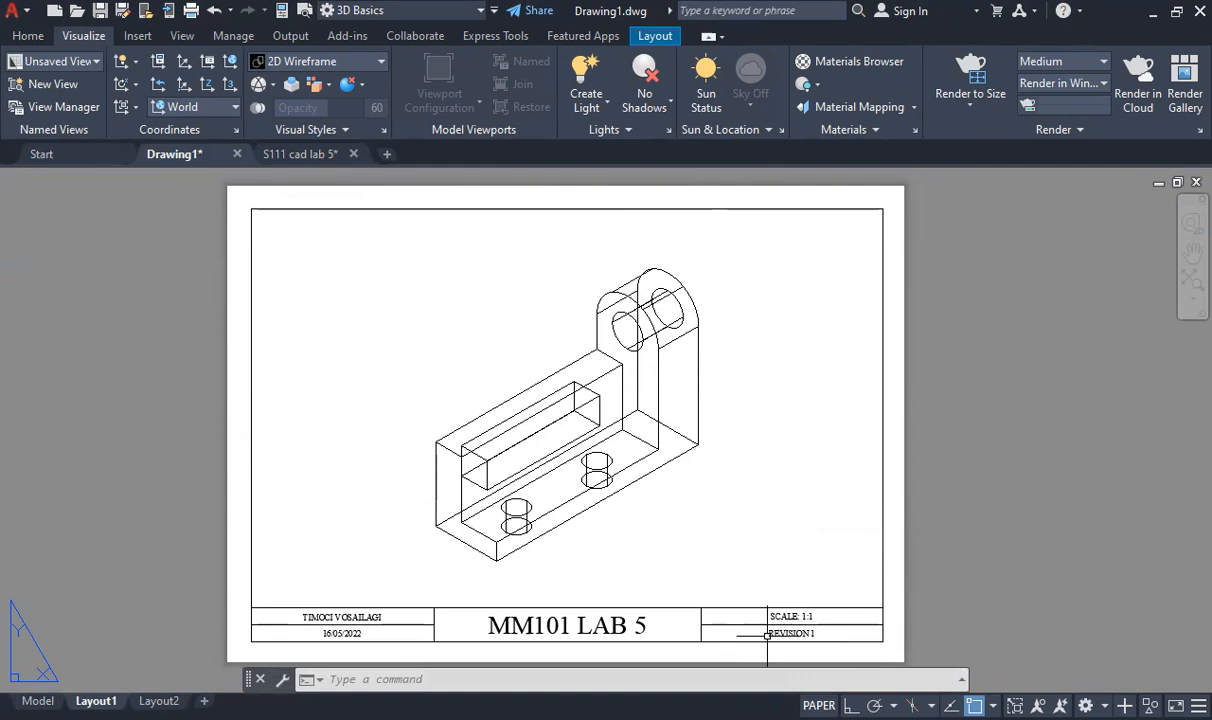
click(735, 549)
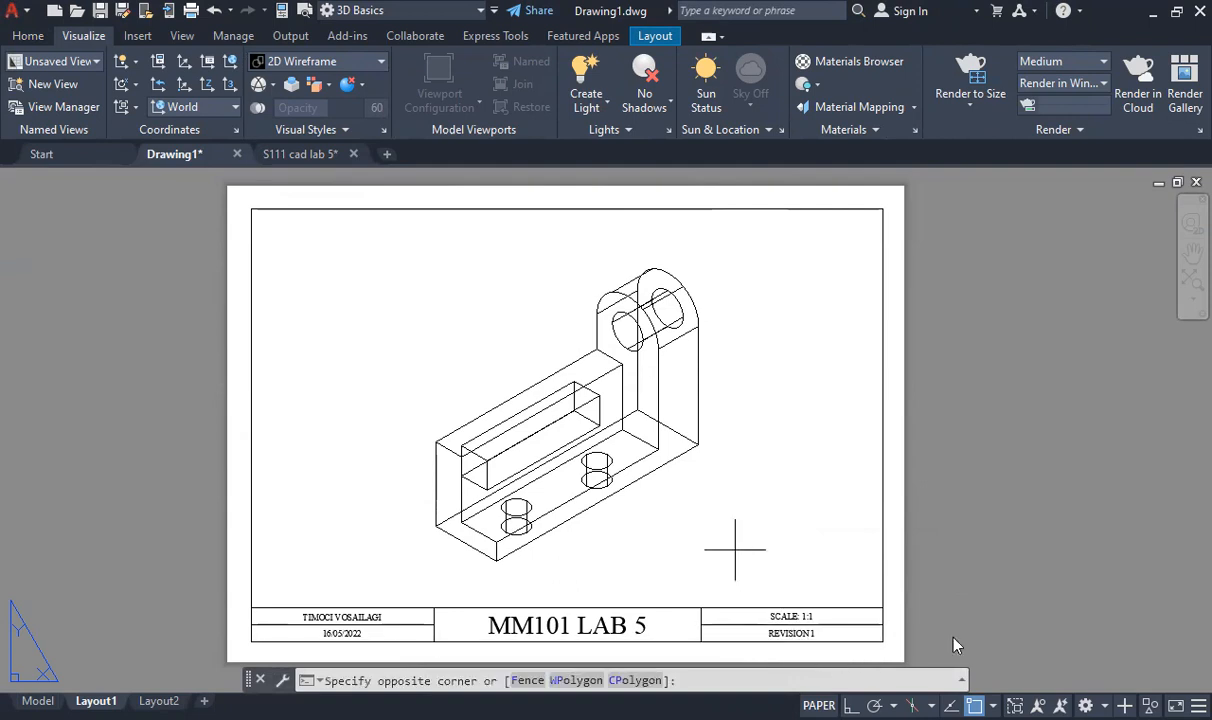
double_click(735, 549)
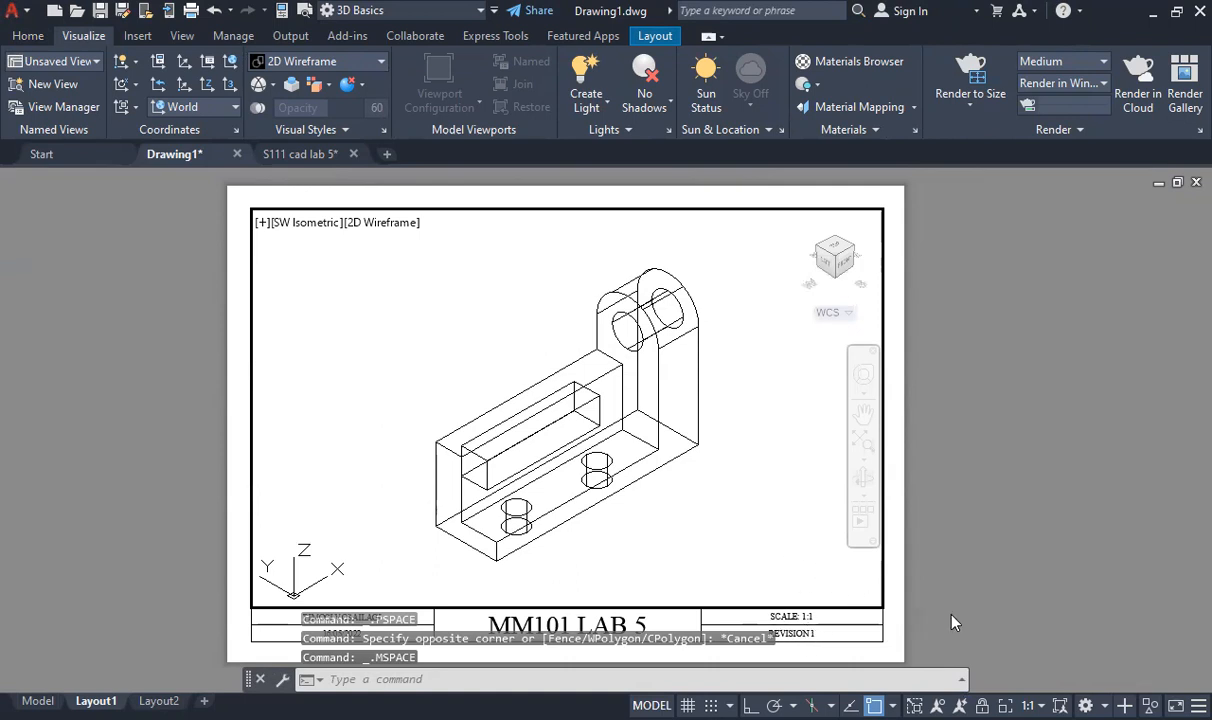
double_click(966, 614)
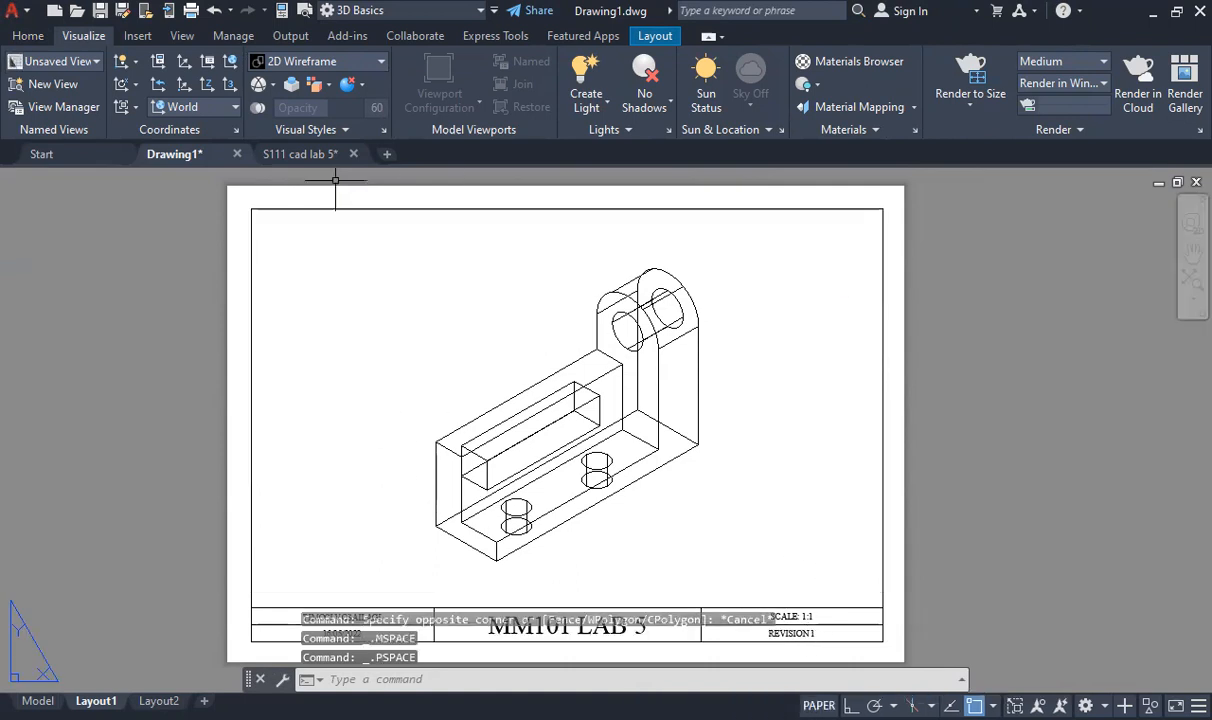